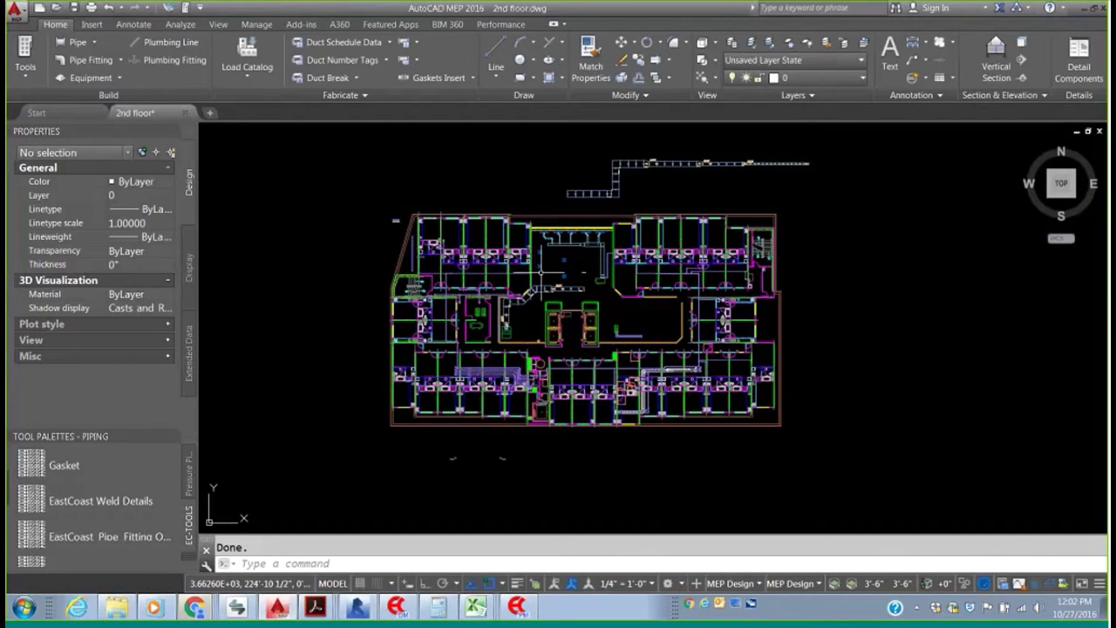
- Switch to Part Manager and examine the part data of the Trapeze 2 group under Hanger, Trapeze with seismic
scroll(543, 273, up, 2)
middle_drag(542, 273, 543, 260)
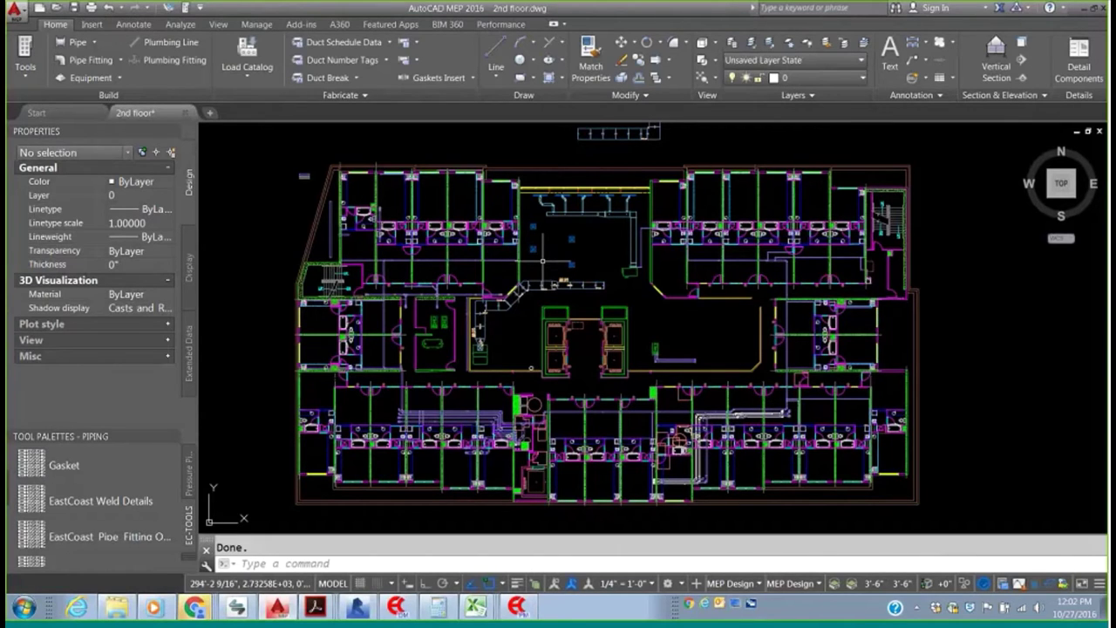
click(520, 610)
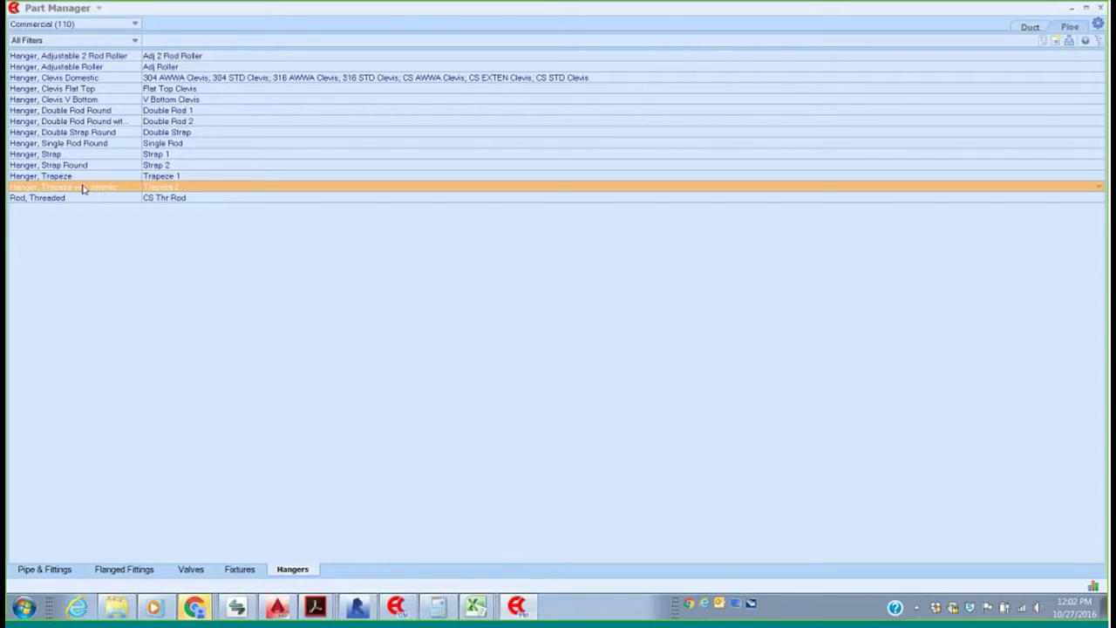
click(1099, 188)
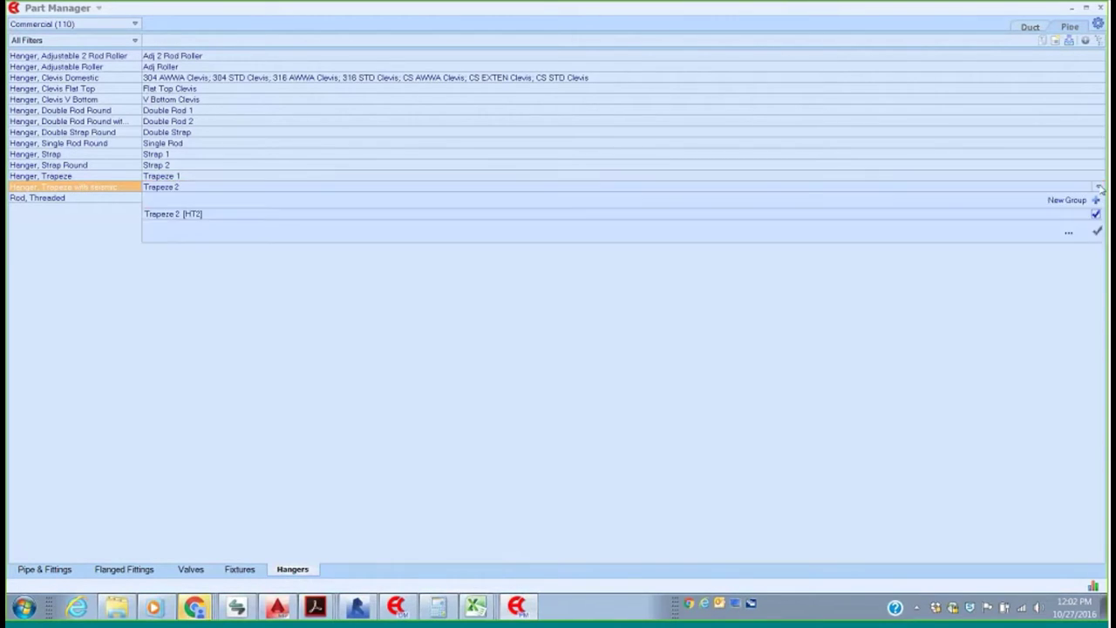
mouse_move(1080, 215)
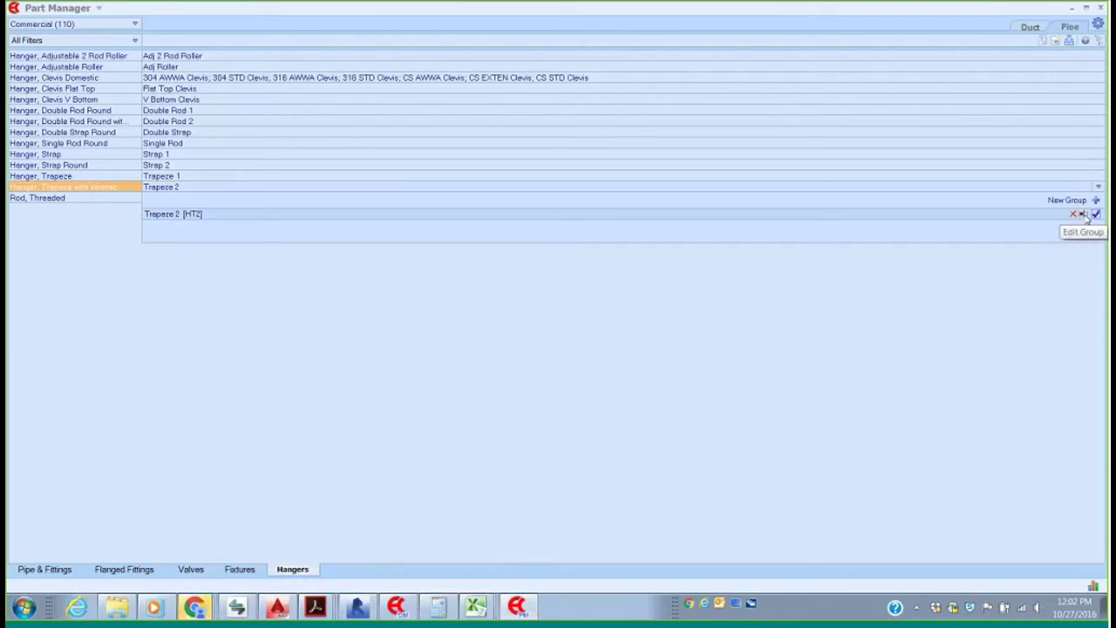
click(1082, 214)
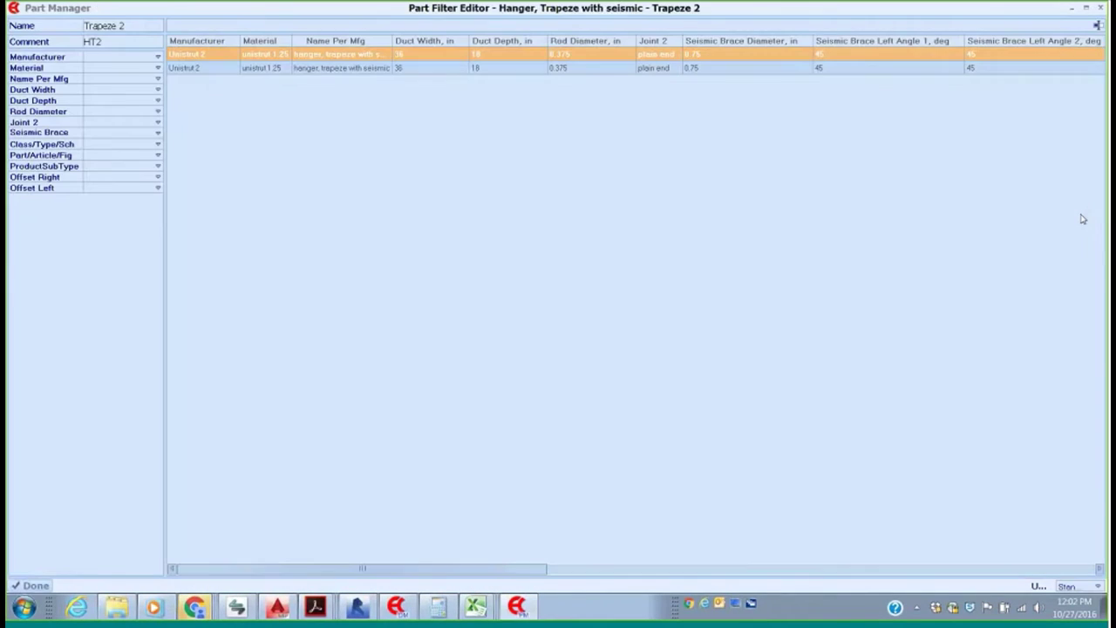
click(324, 68)
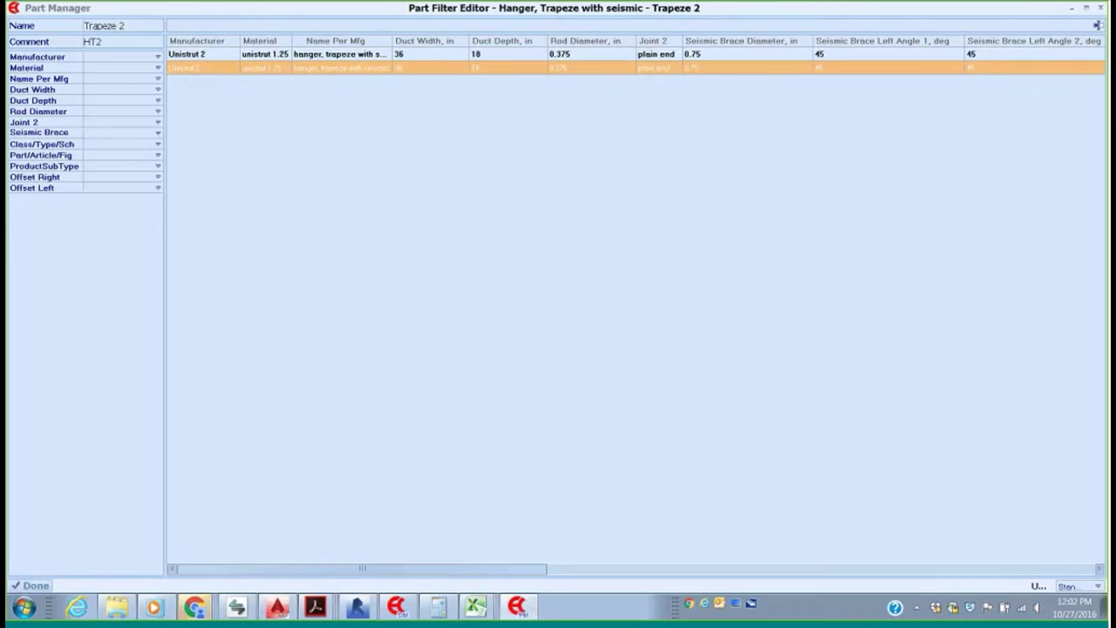
click(321, 55)
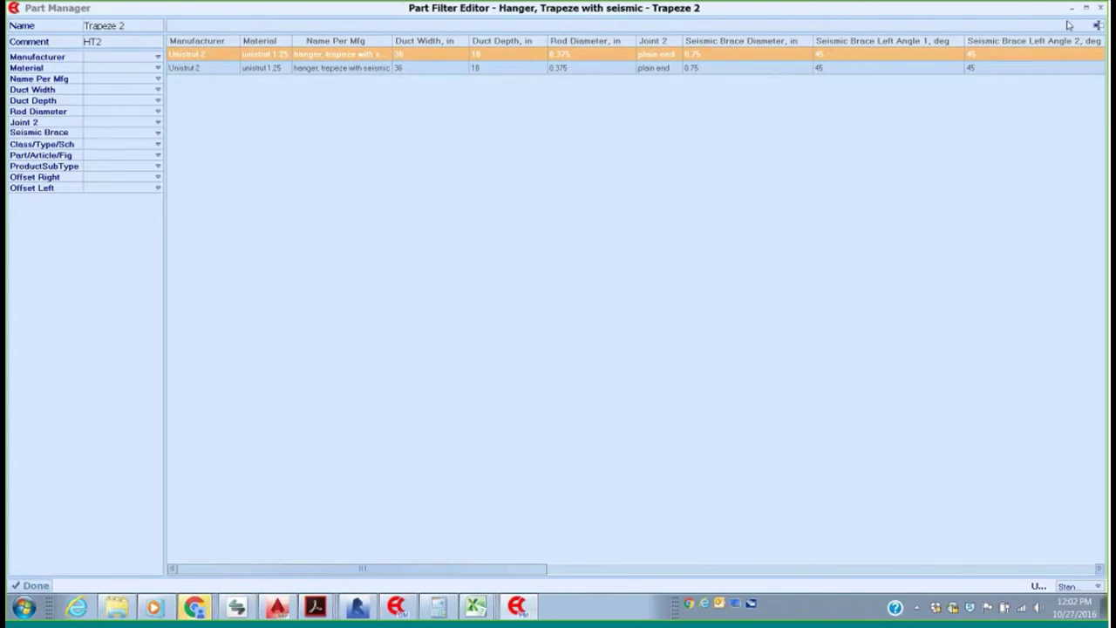
click(1097, 26)
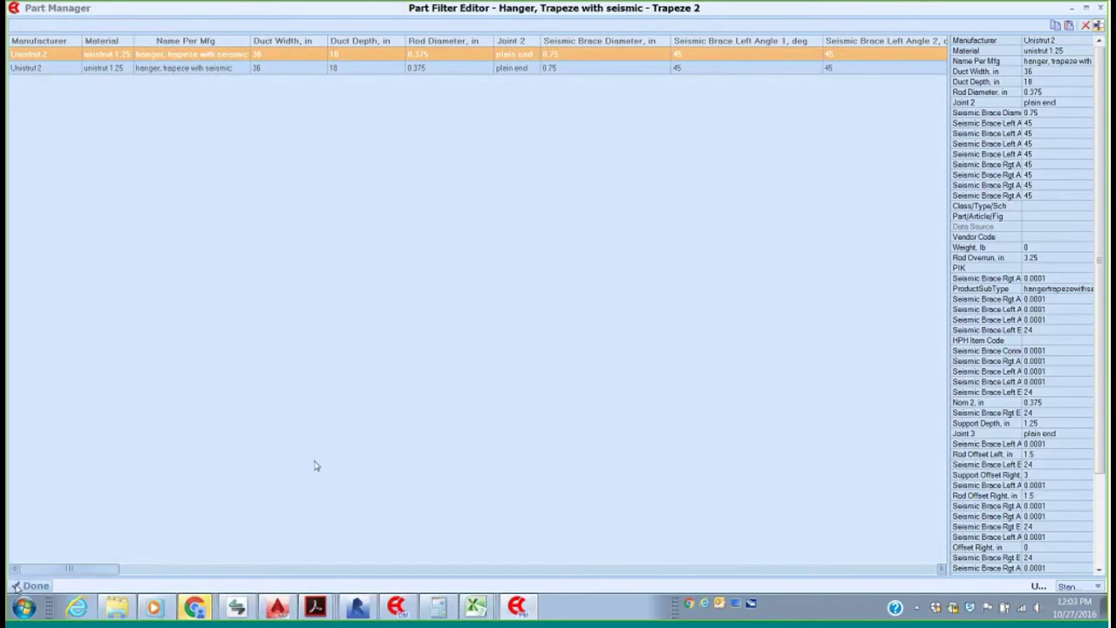
click(30, 587)
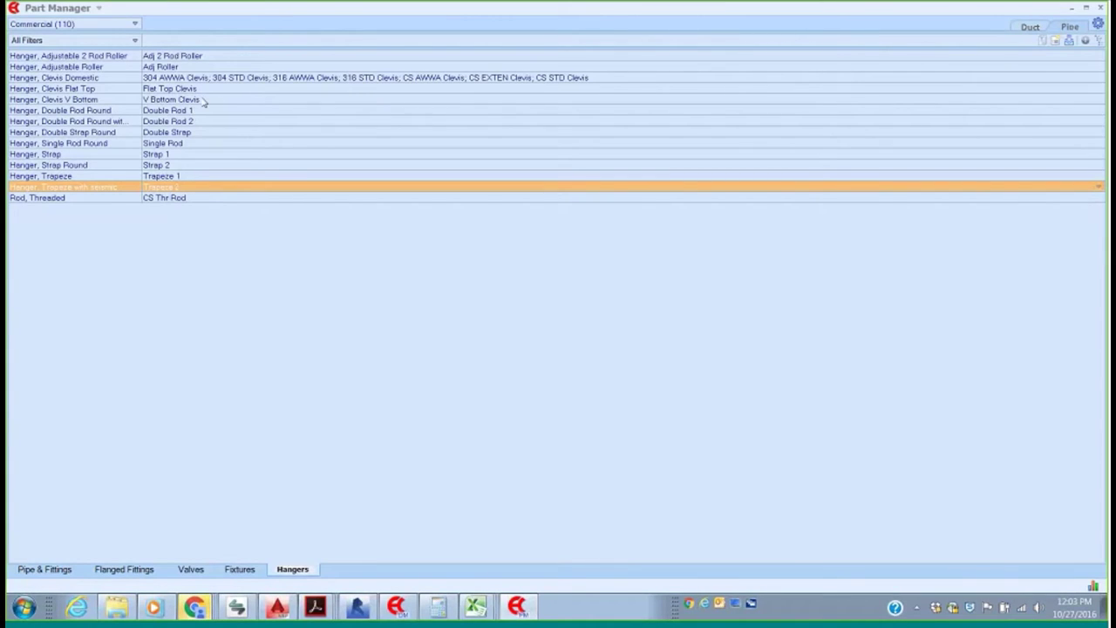
- Examine the full part data of the 304 AWWA Clevis group under Hanger, Clevis Domestic, and return to the hanger list
click(763, 77)
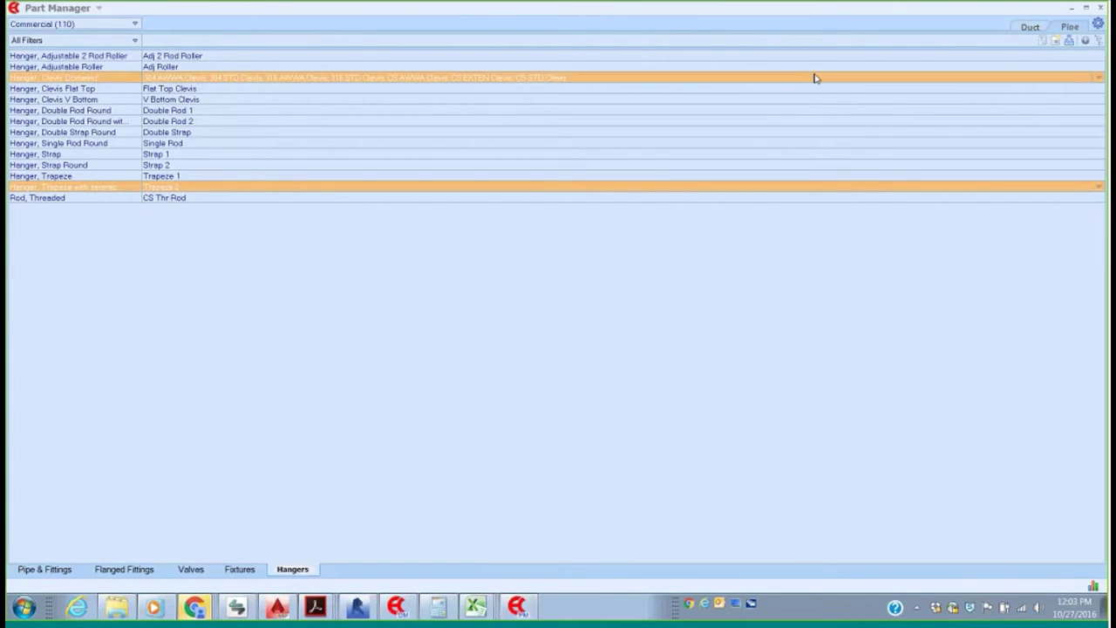
click(1097, 77)
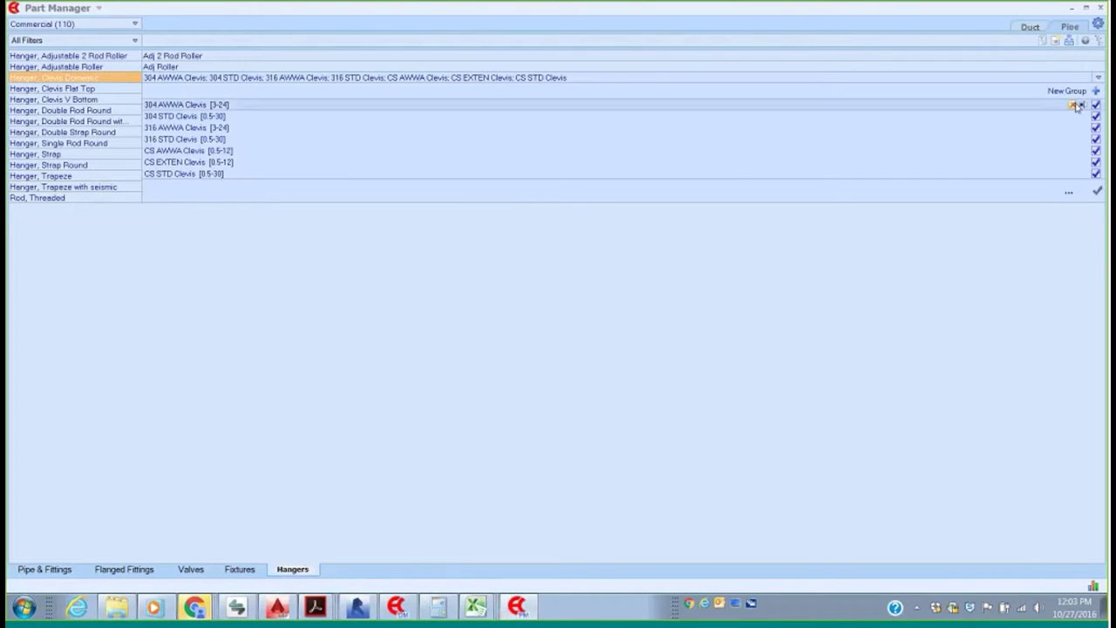
click(1083, 104)
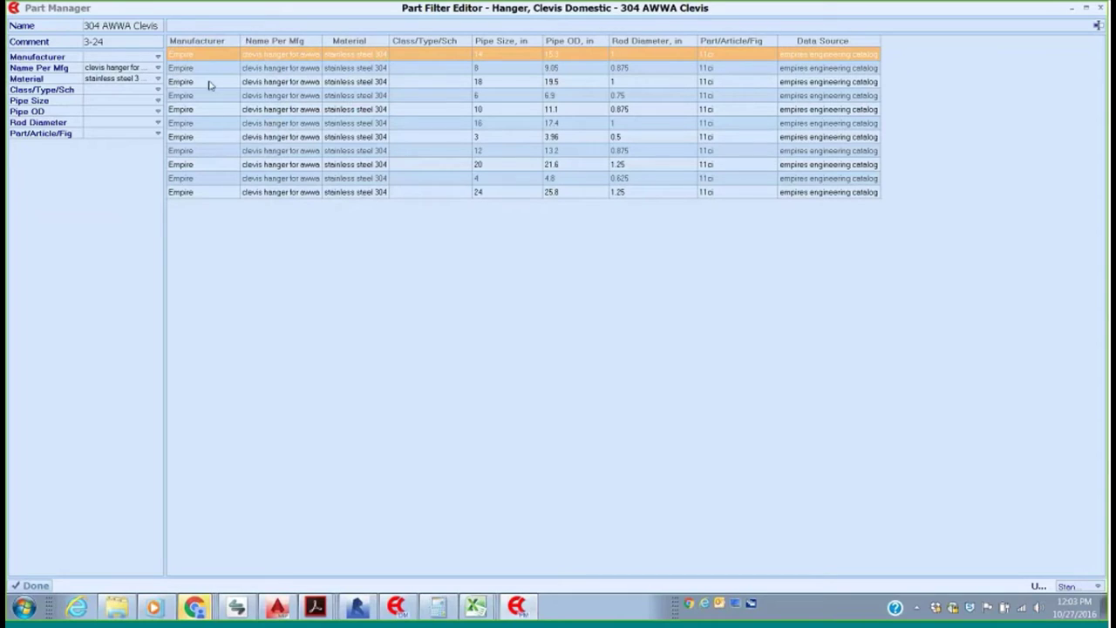
click(1097, 27)
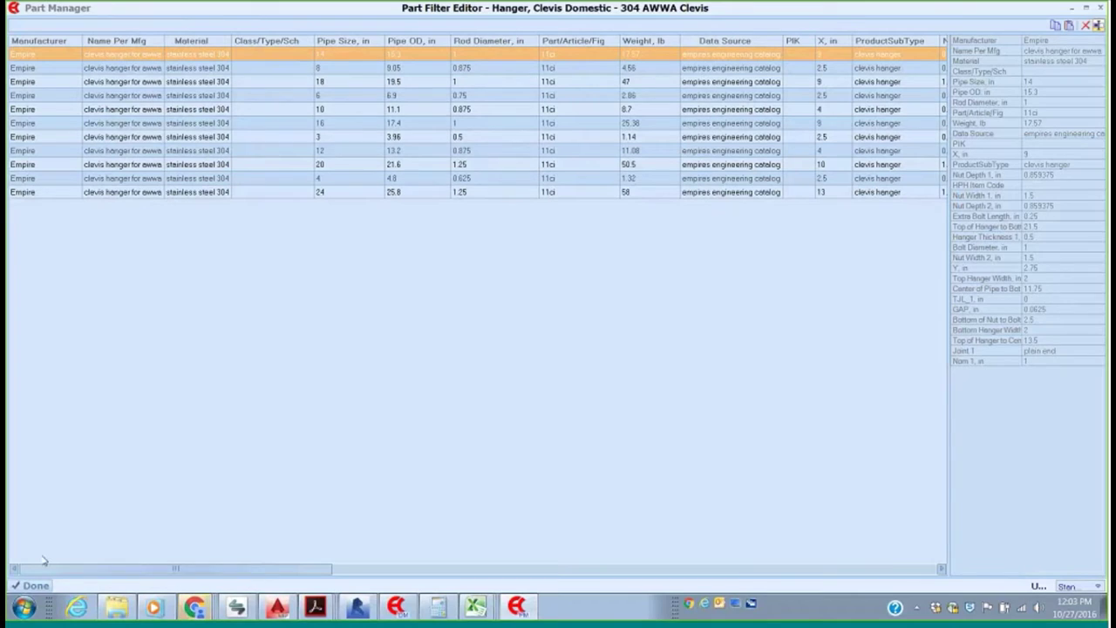
click(35, 585)
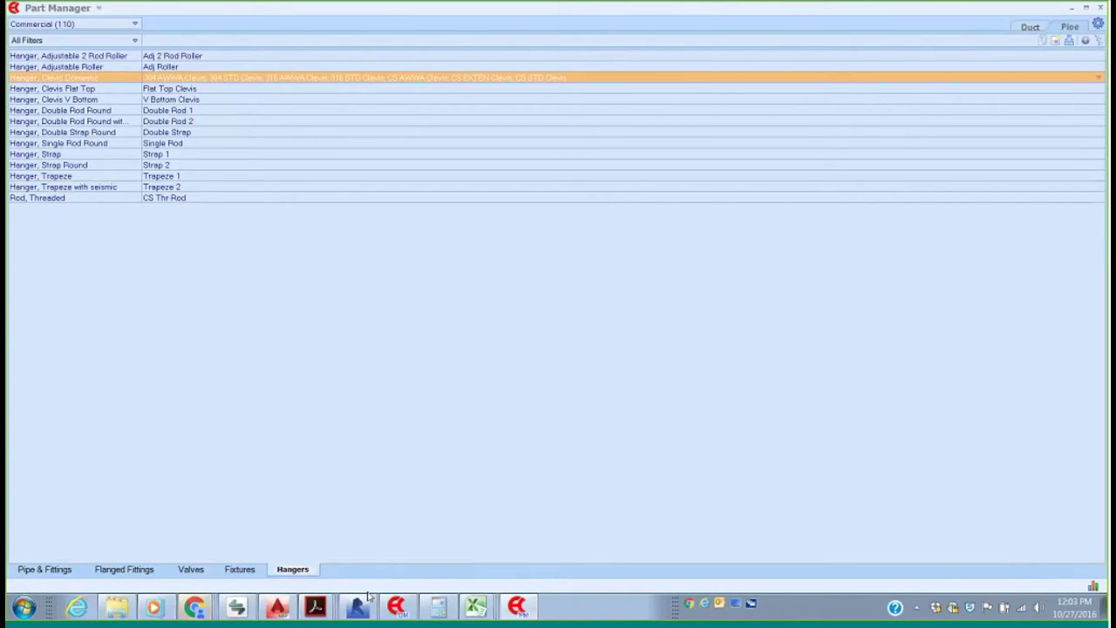
- Switch to AutoCAD MEP and start Add Hangers on the 40 x 16 duct section next to the transition at the equipment
click(278, 606)
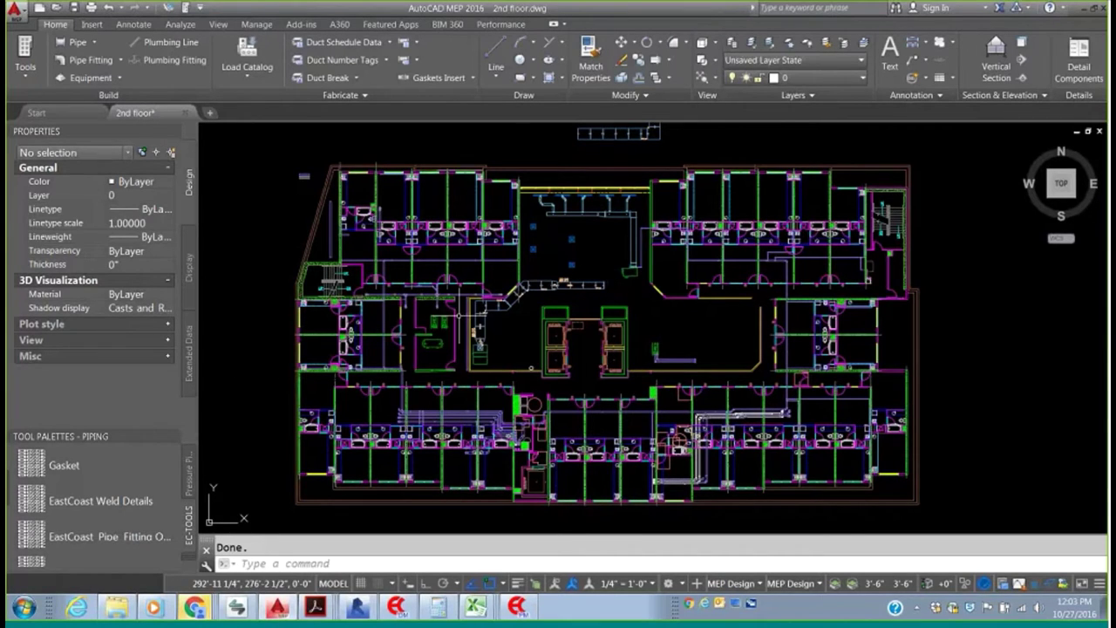
scroll(481, 316, up, 4)
middle_drag(515, 330, 488, 362)
scroll(475, 440, up, 5)
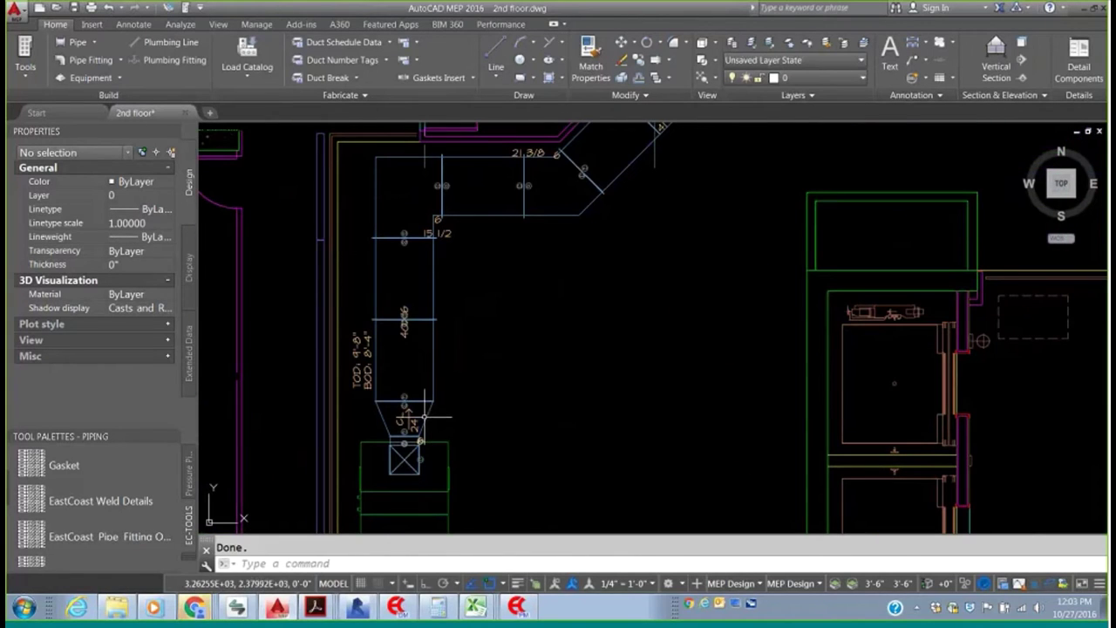
click(433, 385)
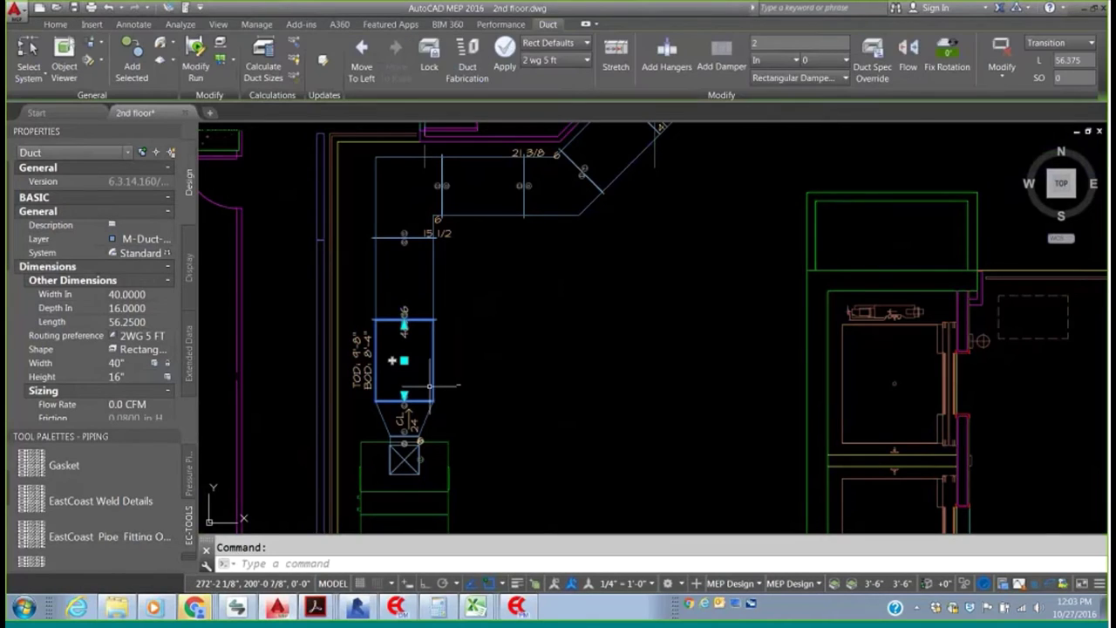
click(669, 55)
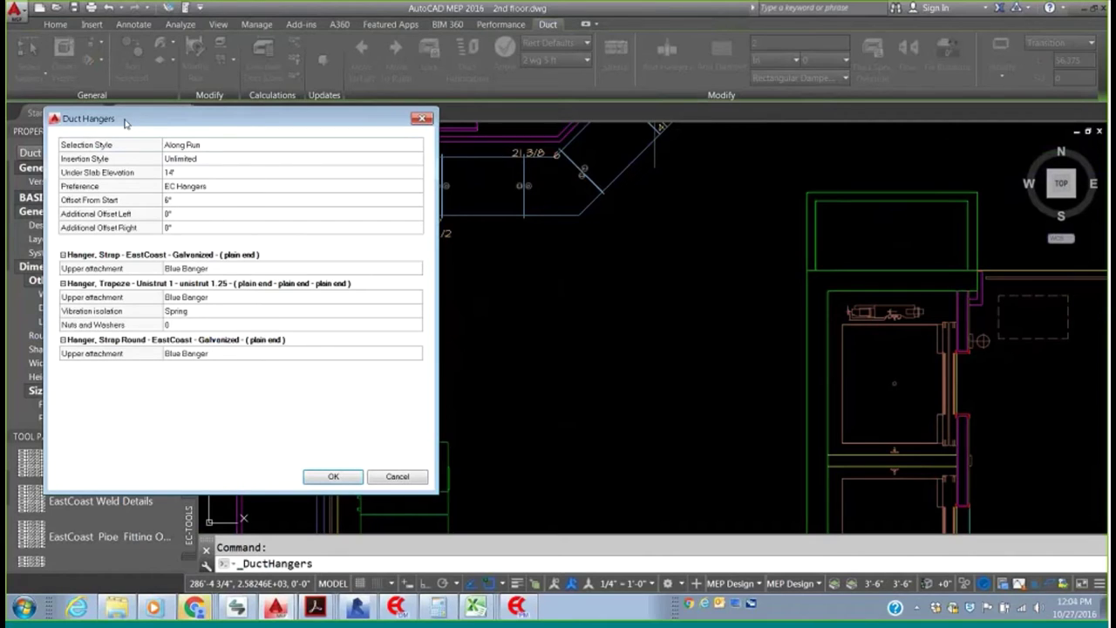
- Review the Selection Style and Preference options for the duct hangers, keeping Along Run and EC Hangers
click(292, 145)
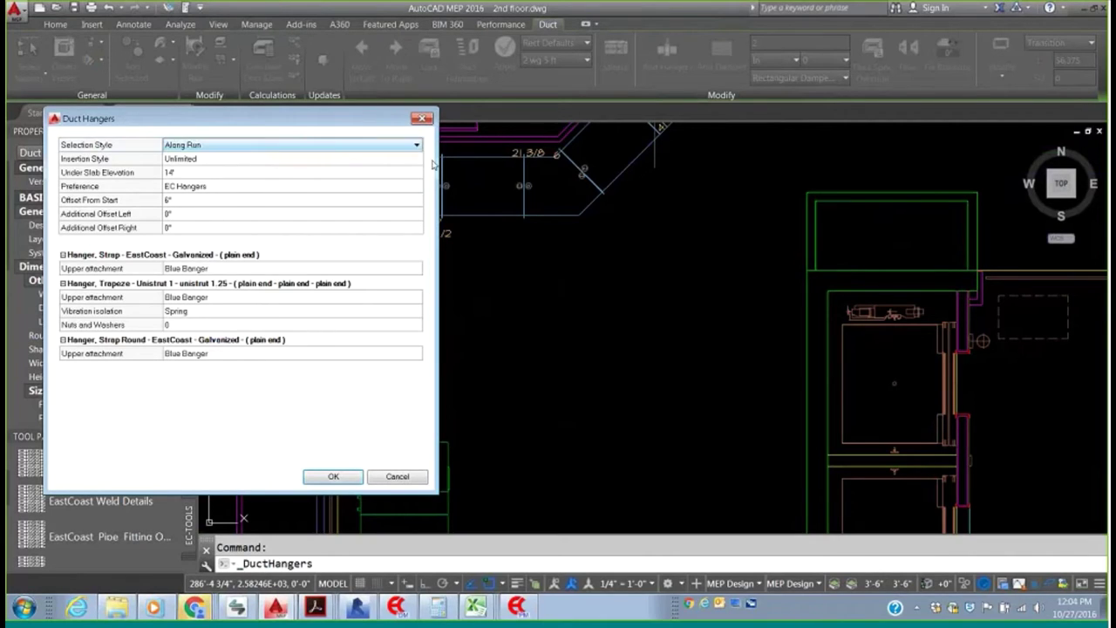
click(417, 145)
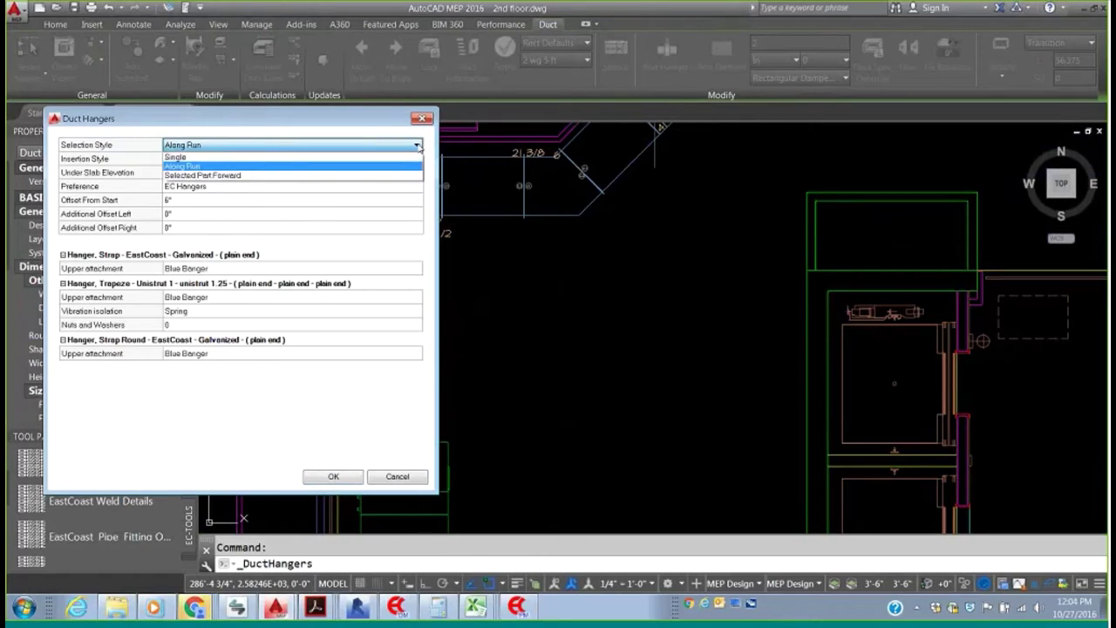
click(417, 146)
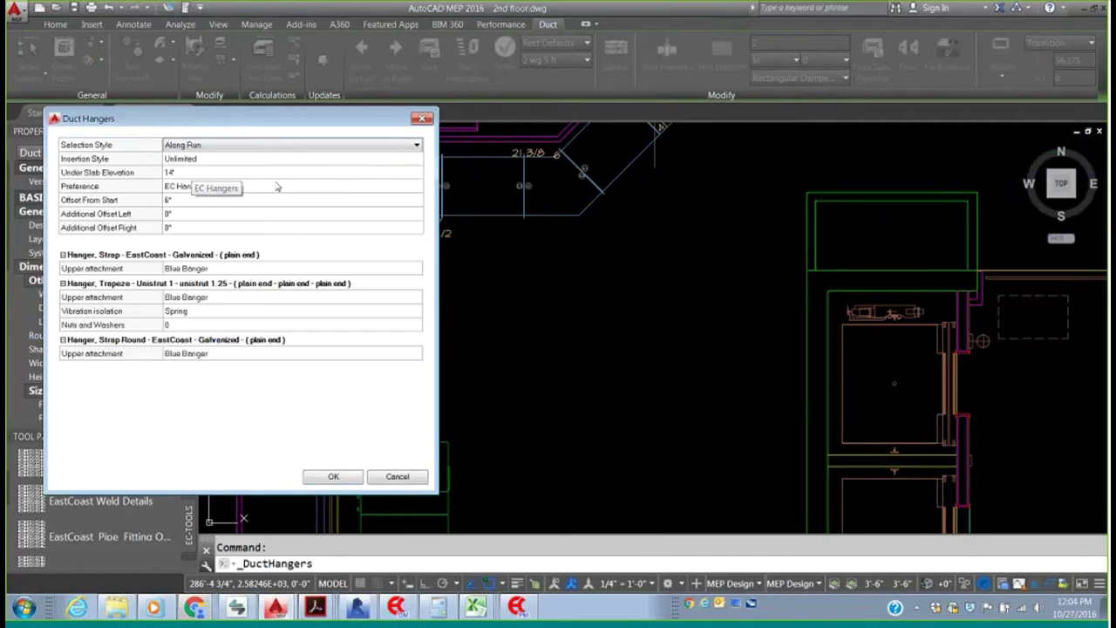
click(344, 186)
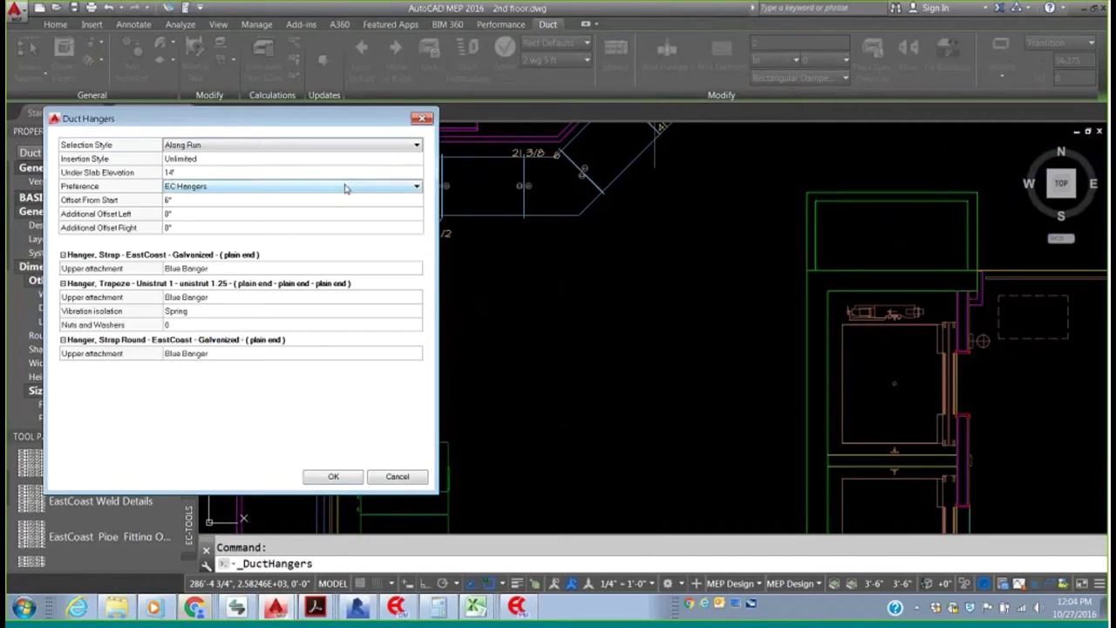
click(418, 187)
click(200, 199)
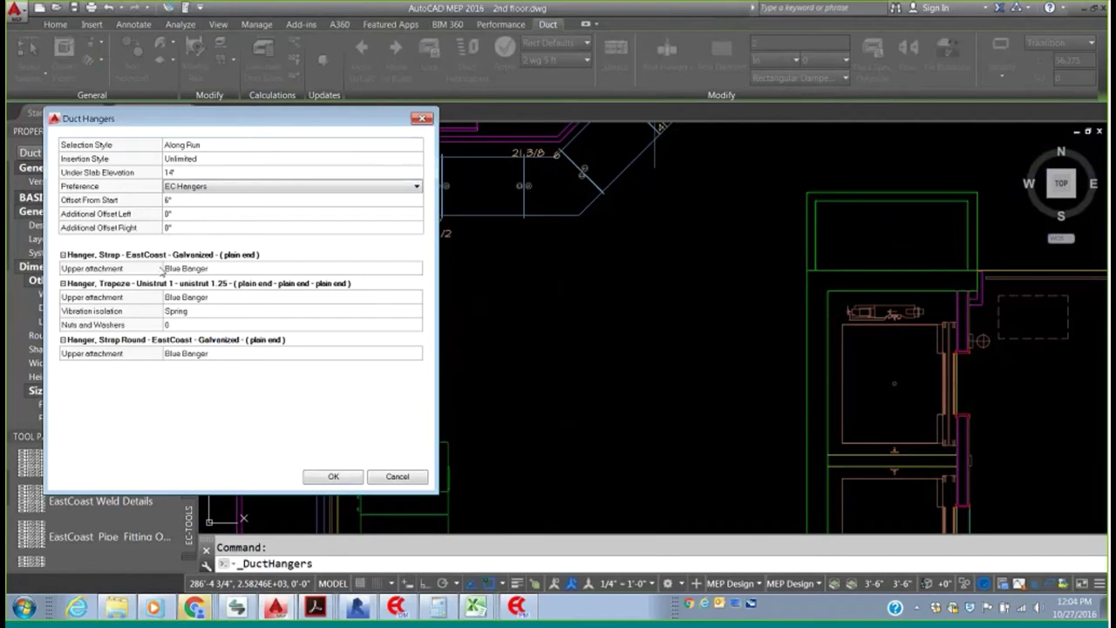
- Try Steel Deck Insert as the rectangular strap hanger's upper attachment, and set it back to Blue Banger
click(261, 268)
click(416, 269)
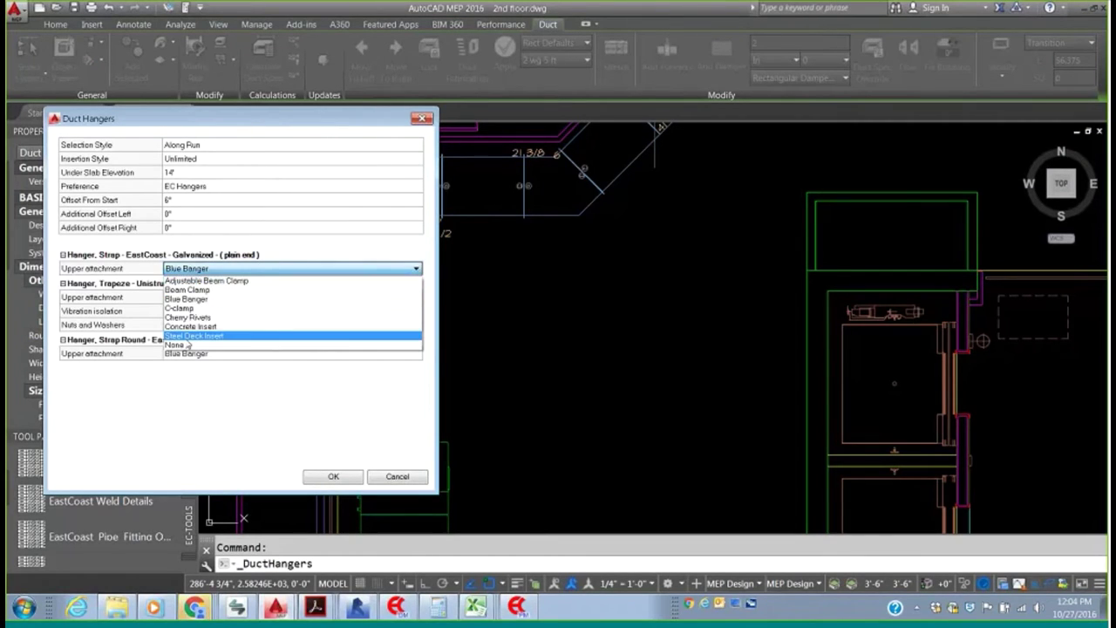
click(190, 336)
click(416, 268)
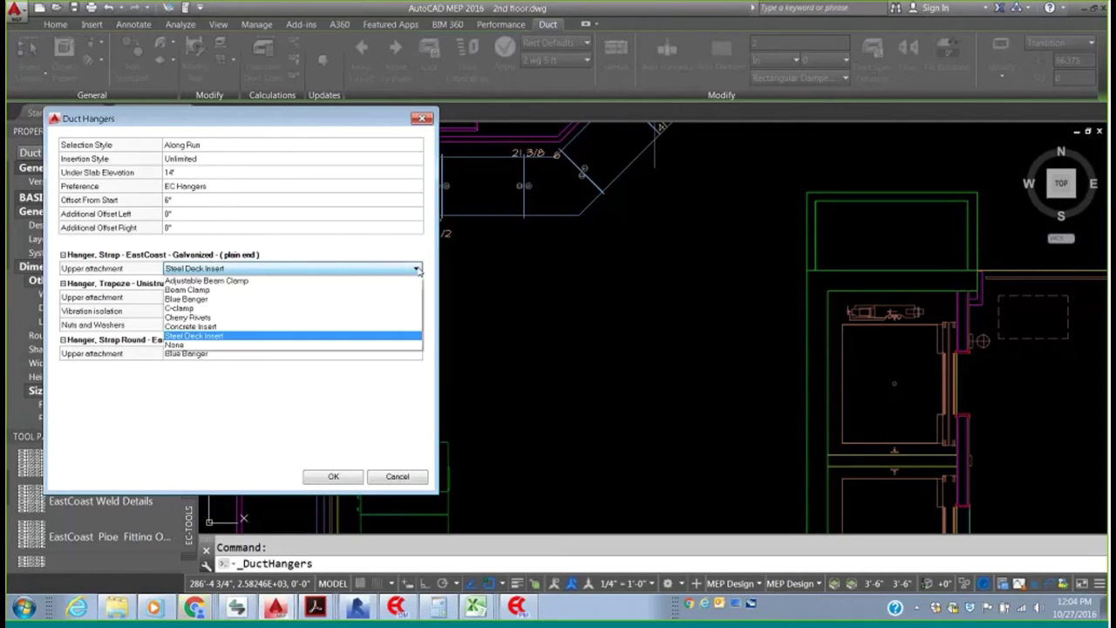
click(209, 299)
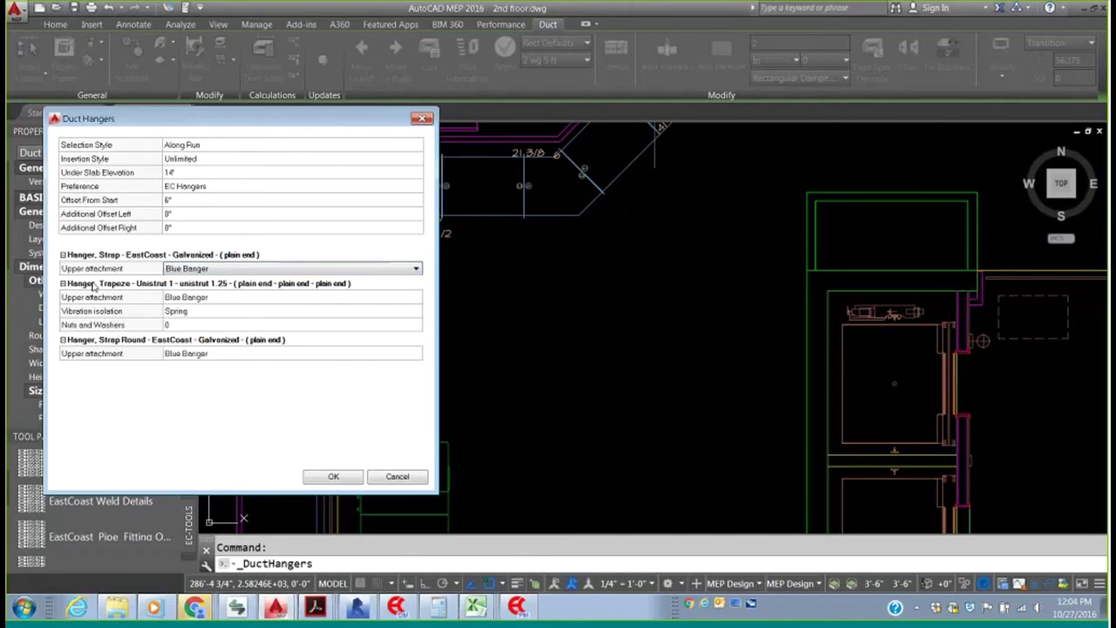
- Set the trapeze hanger's upper attachment to Adjustable Beam Clamp and insert the hangers along the duct run
click(211, 299)
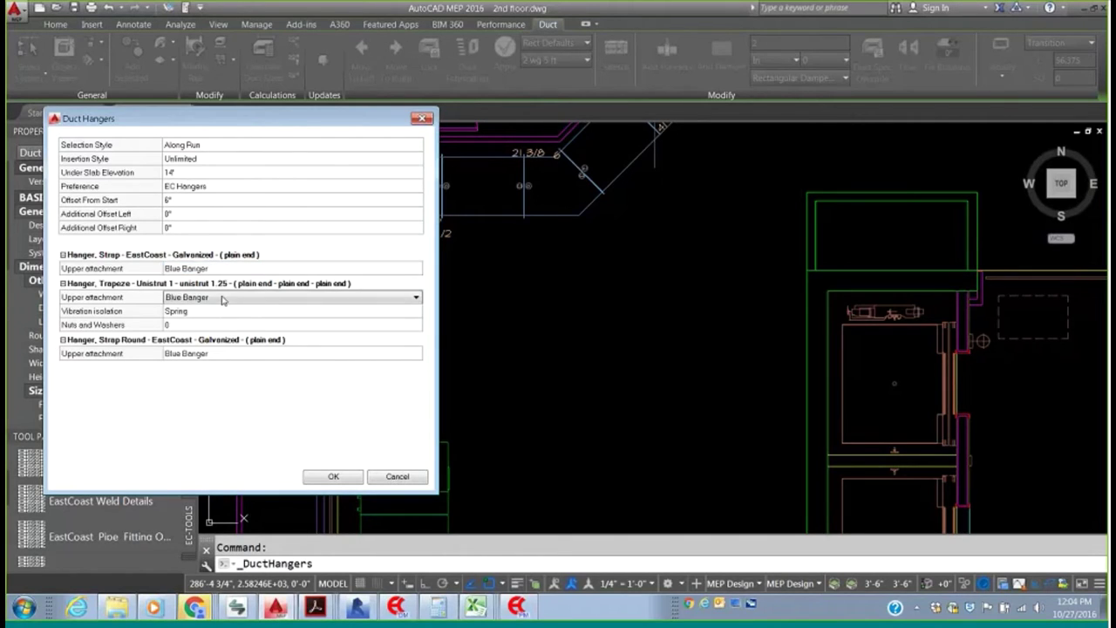
click(211, 299)
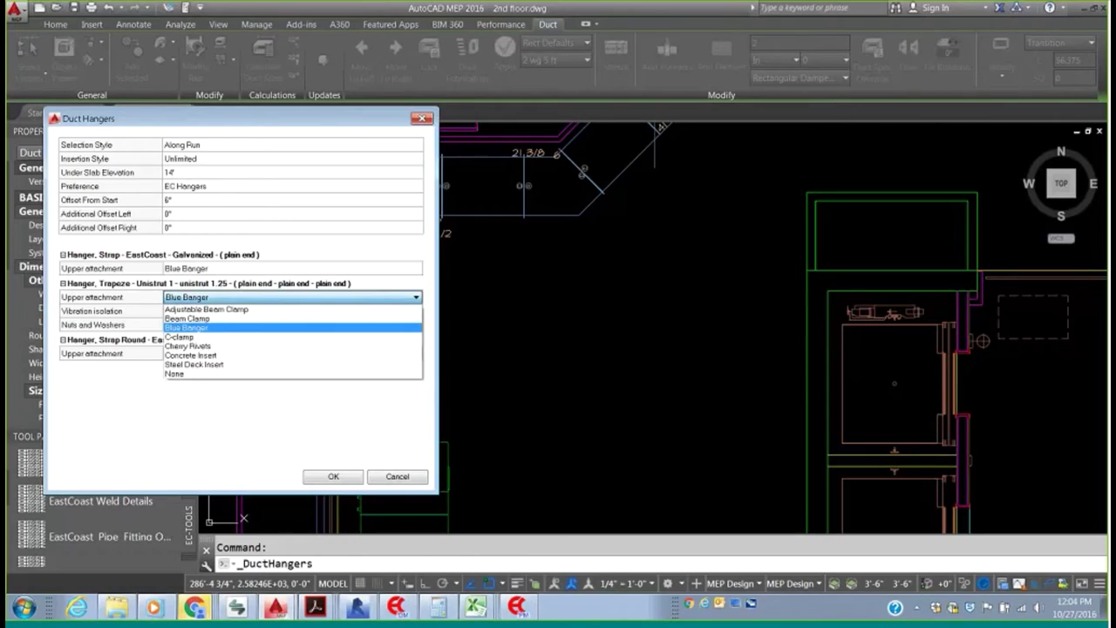
click(225, 310)
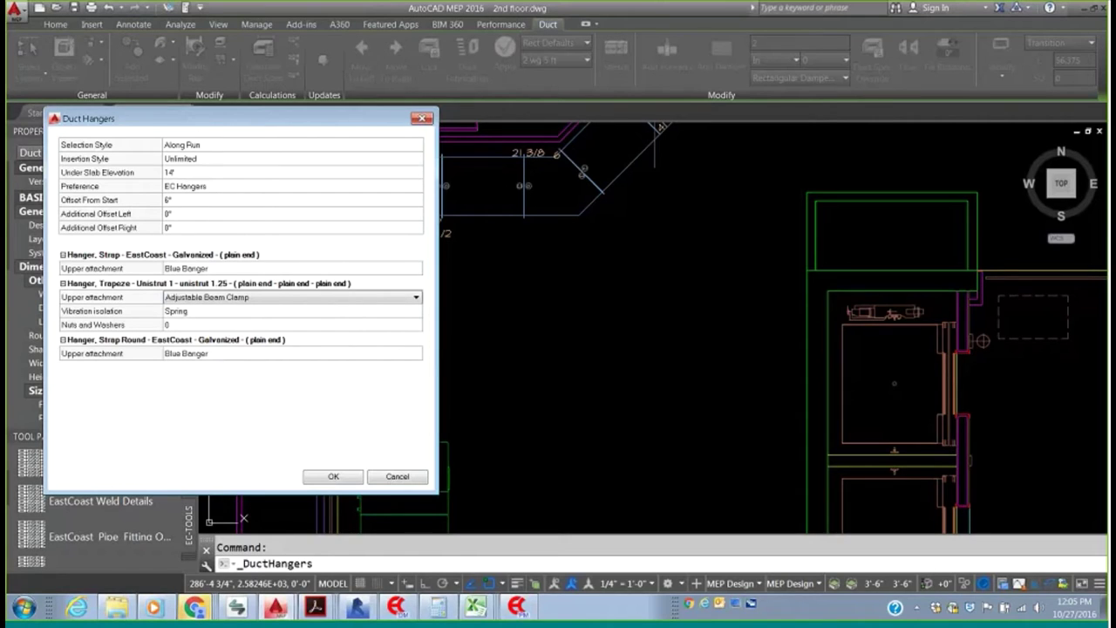
click(333, 478)
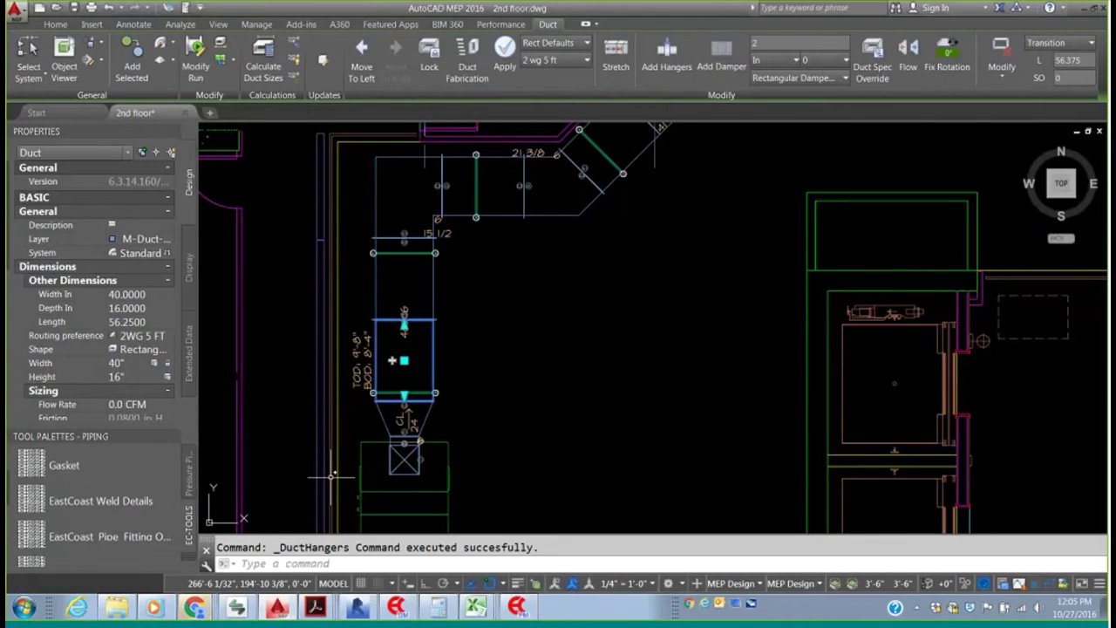
- Open the straight duct sections on both sides of the 24 inch transition, with their hangers, in the Object Viewer
middle_drag(504, 283, 409, 369)
middle_drag(641, 223, 429, 326)
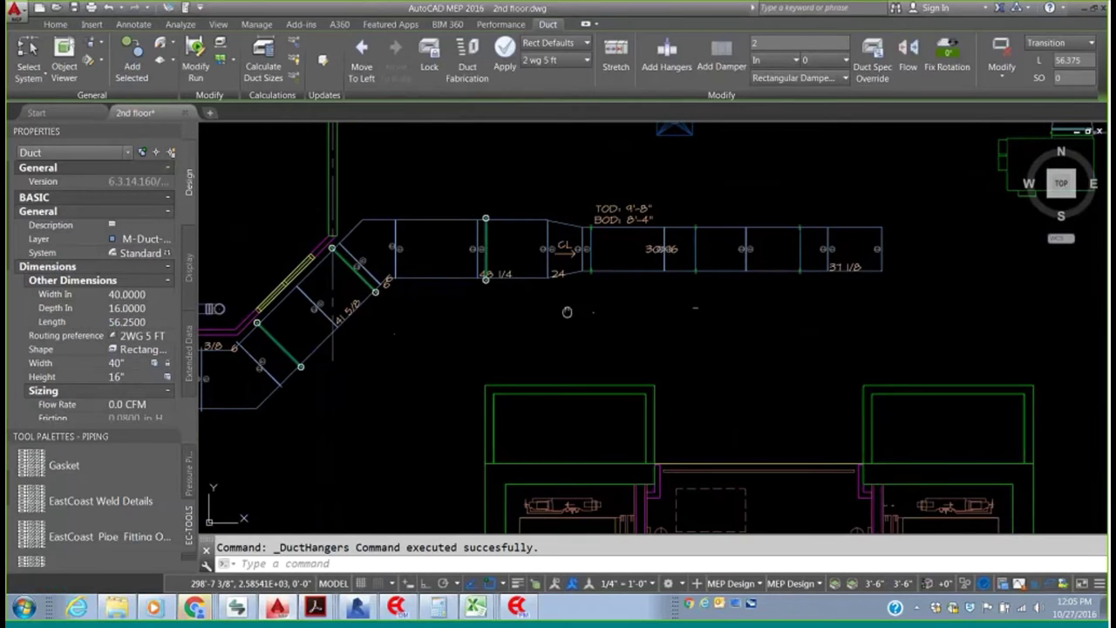
middle_drag(566, 311, 557, 316)
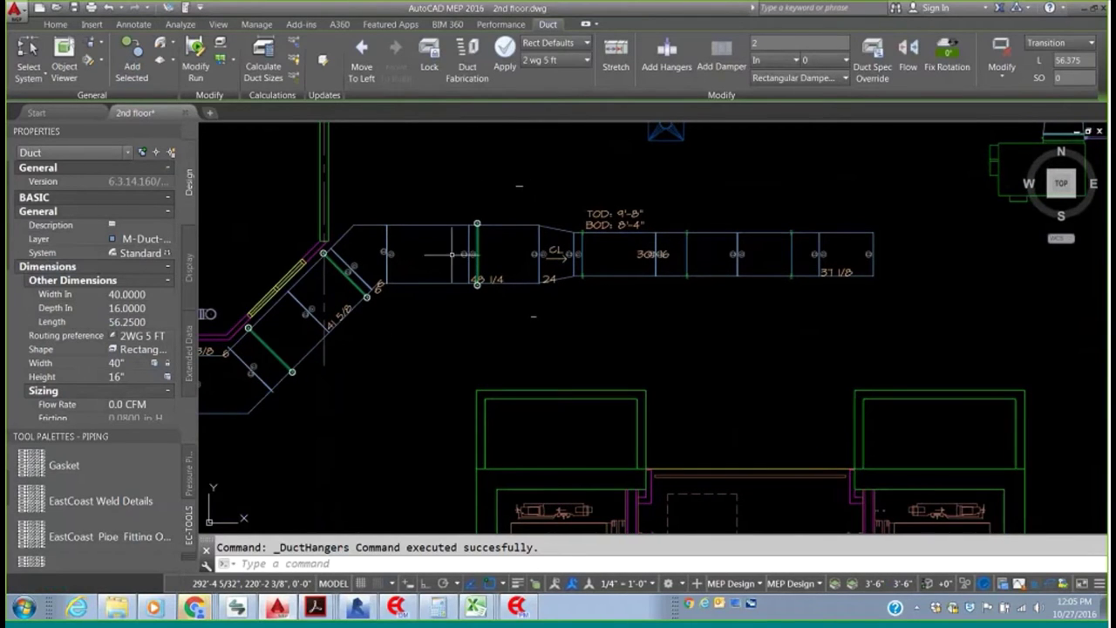
scroll(471, 249, up, 5)
scroll(785, 257, down, 3)
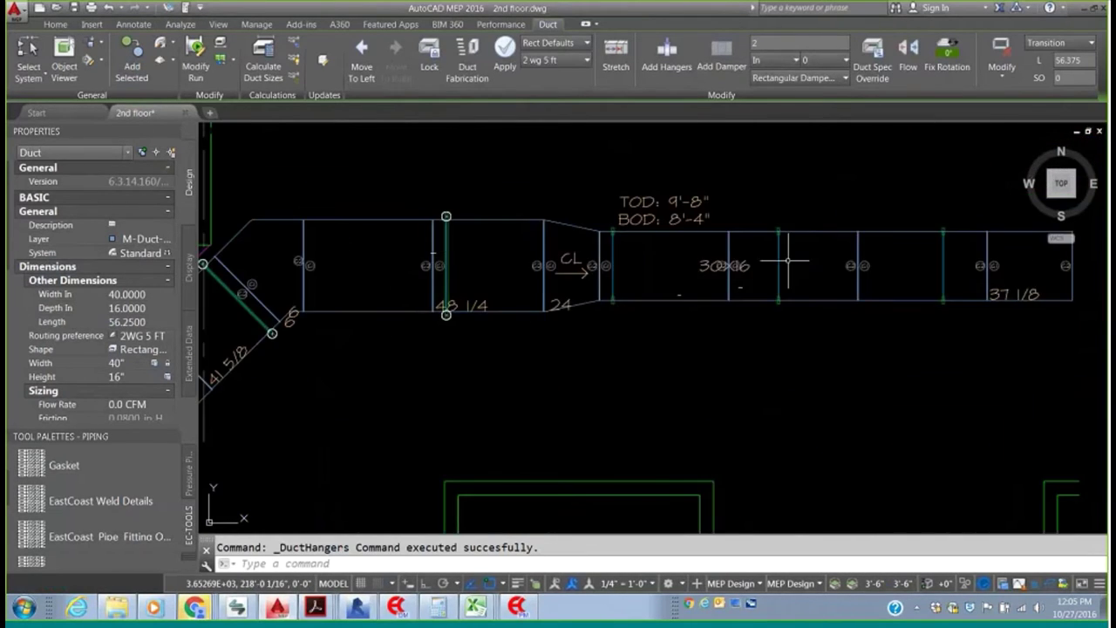
scroll(875, 332, down, 2)
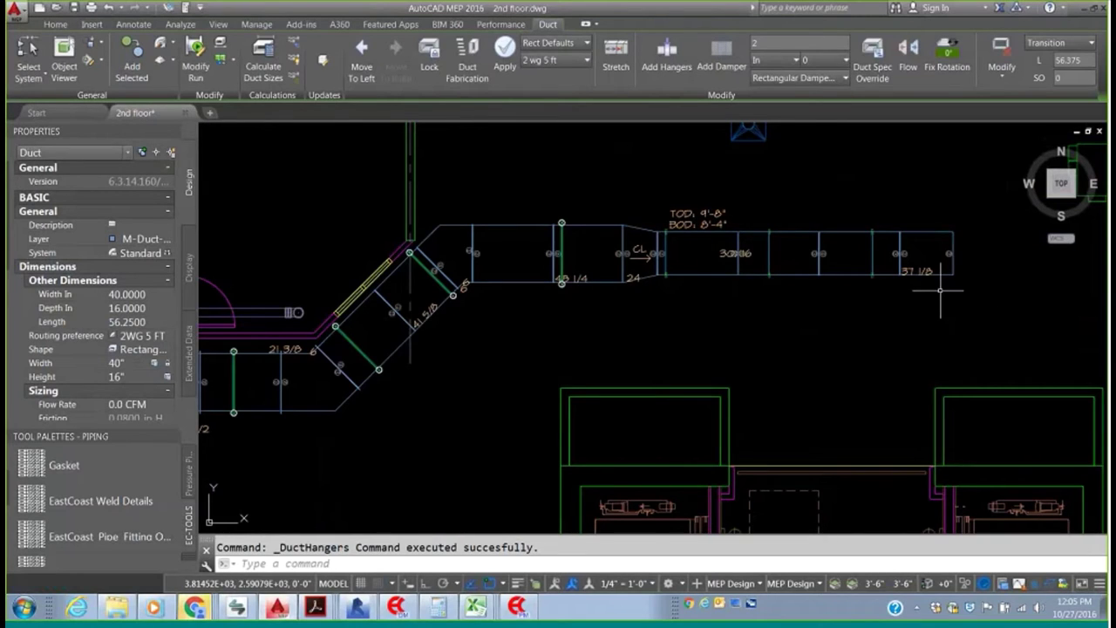
click(986, 305)
click(497, 181)
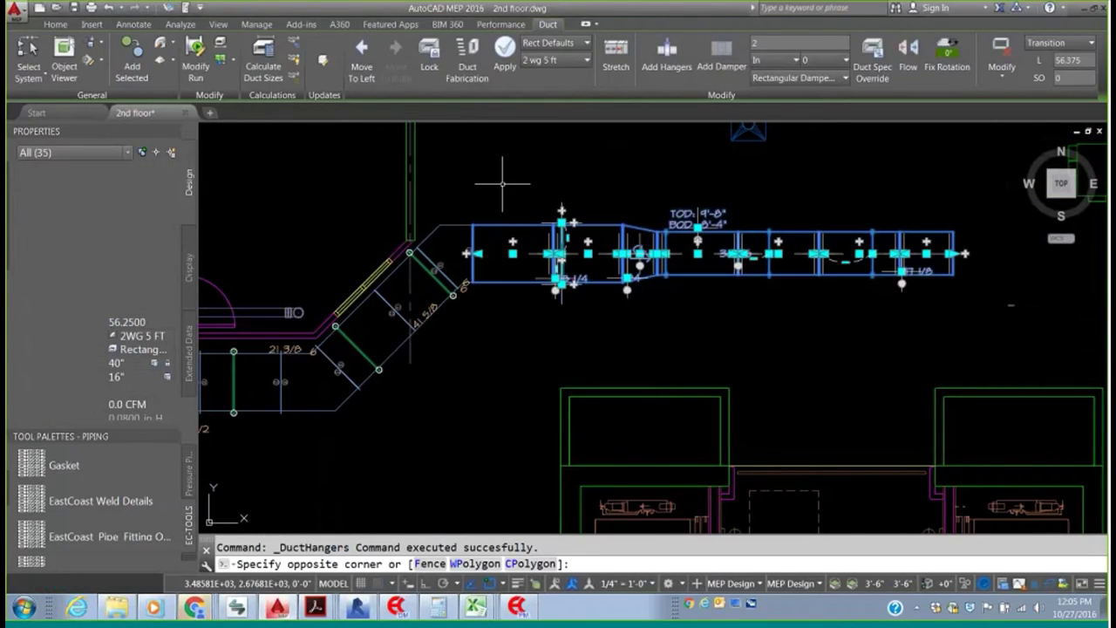
right_click(619, 279)
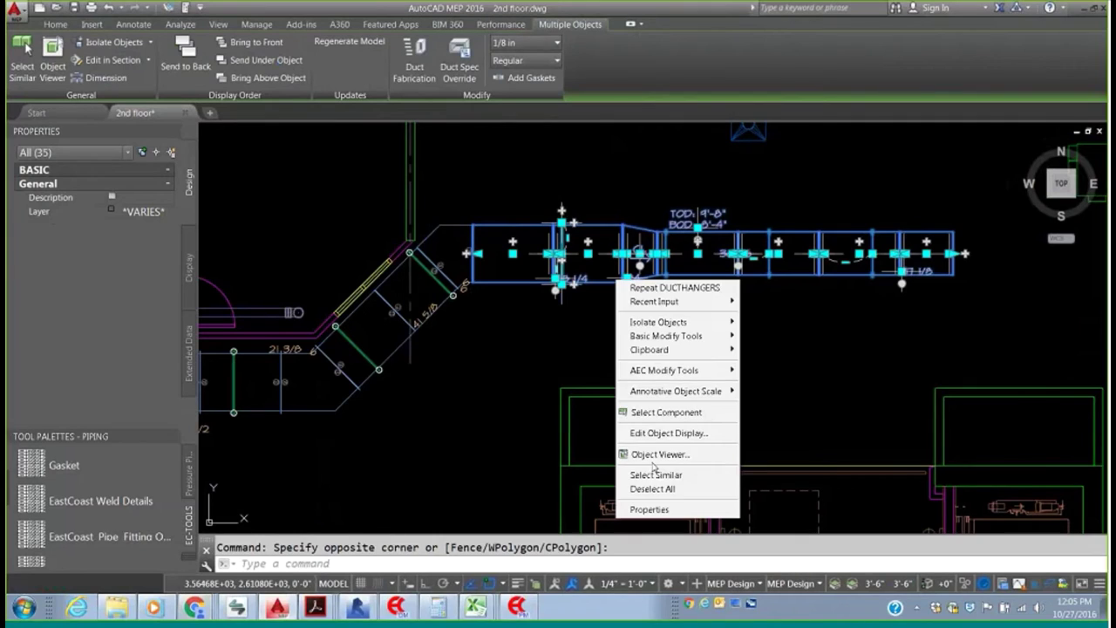
click(648, 454)
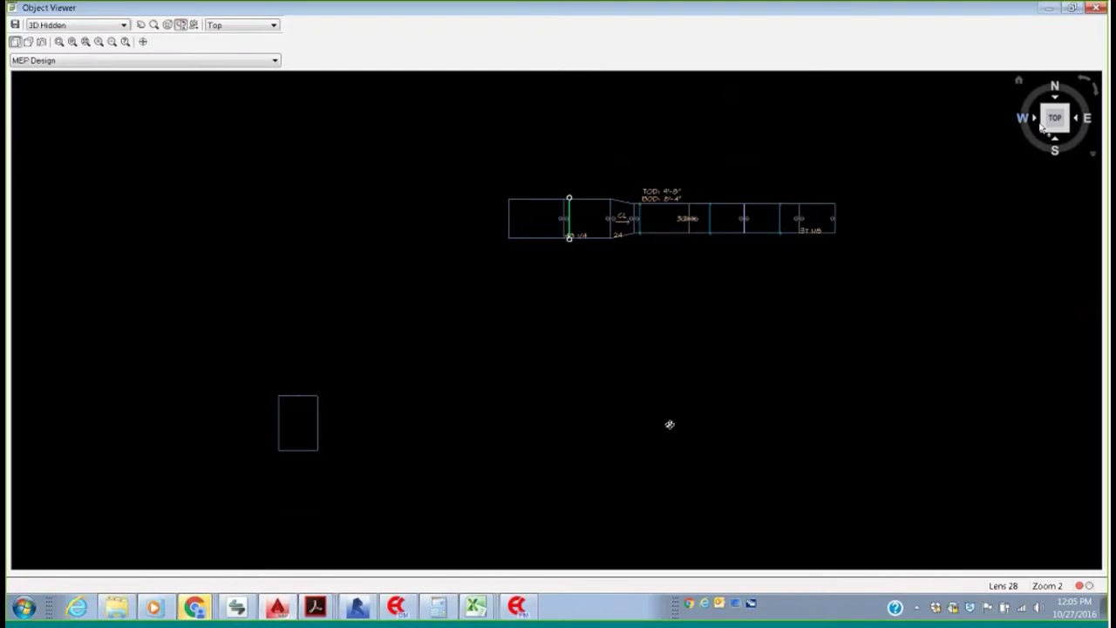
- Examine the trapeze and strap hangers and their upper attachments in a southwest isometric view, and close the viewer
click(1046, 129)
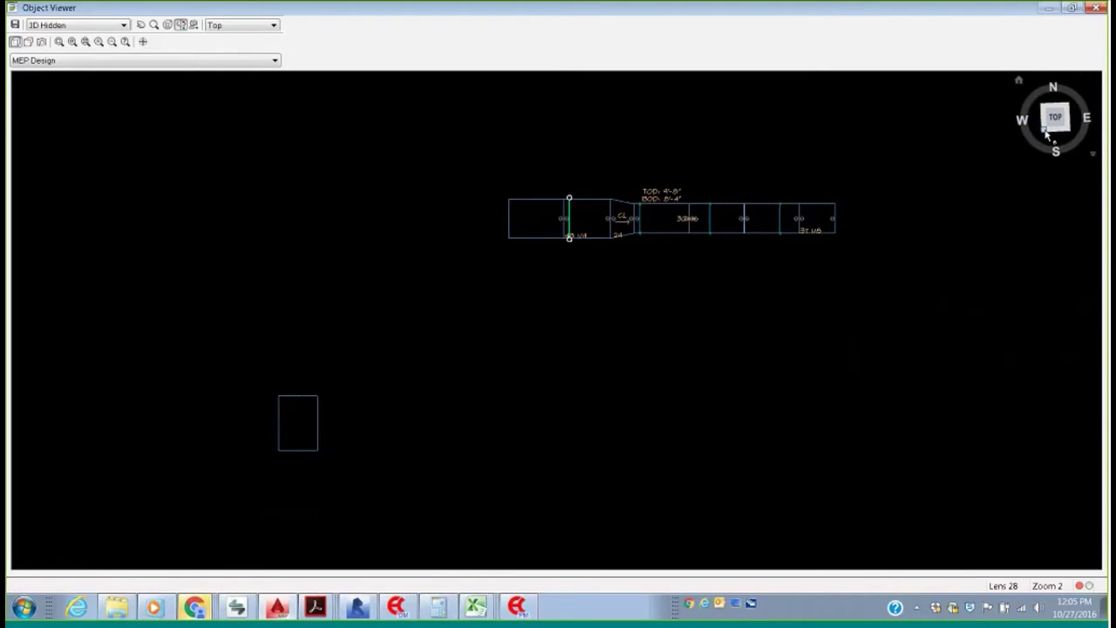
scroll(525, 326, up, 5)
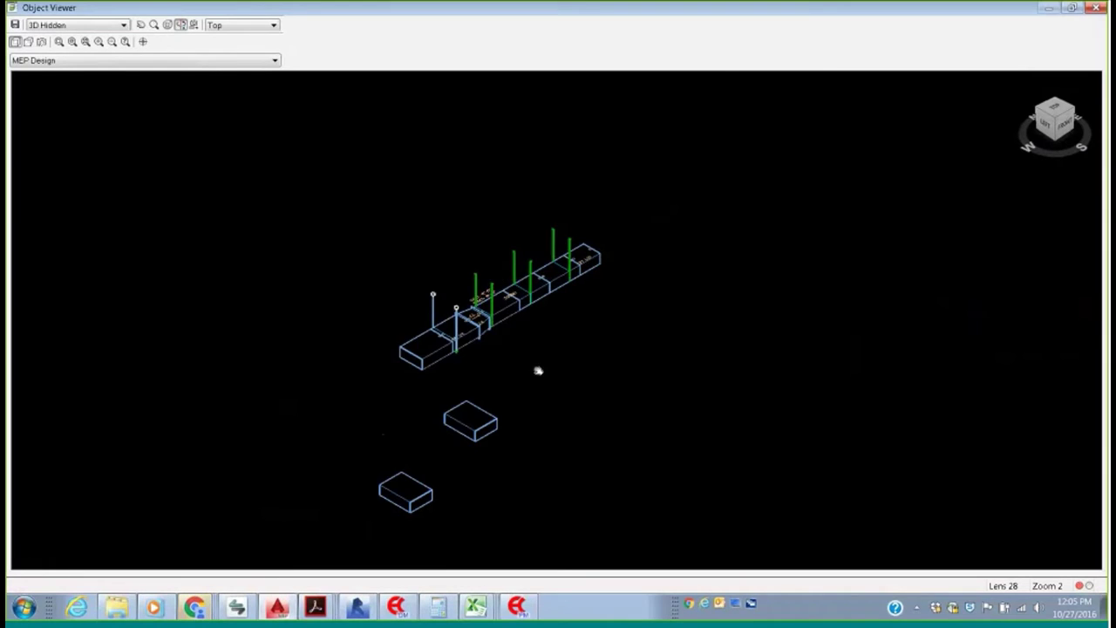
middle_drag(371, 382, 490, 379)
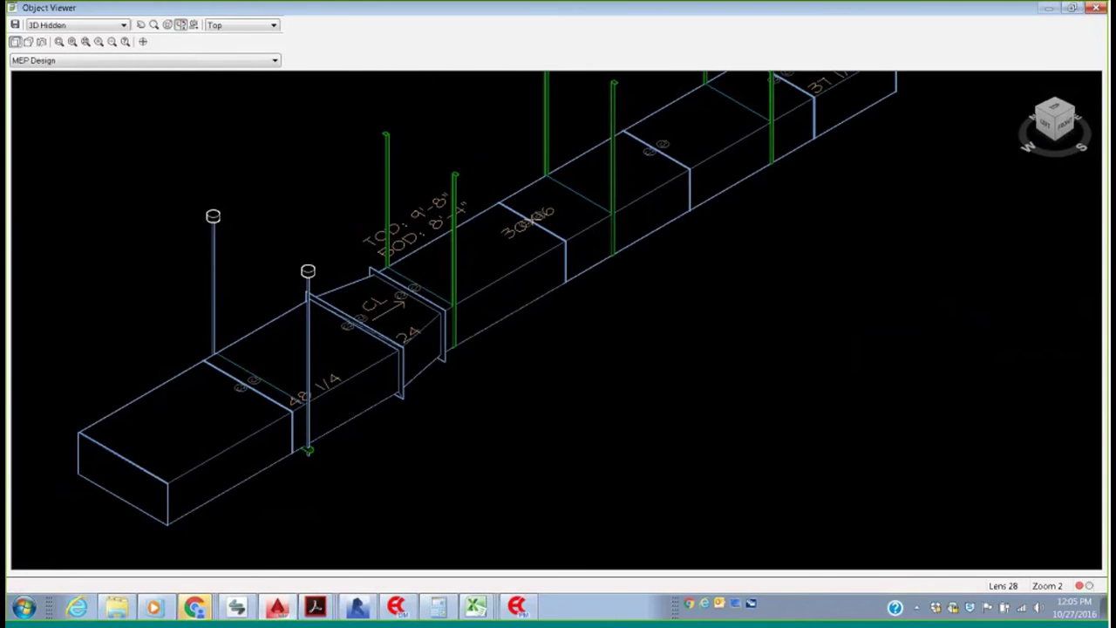
scroll(310, 451, up, 2)
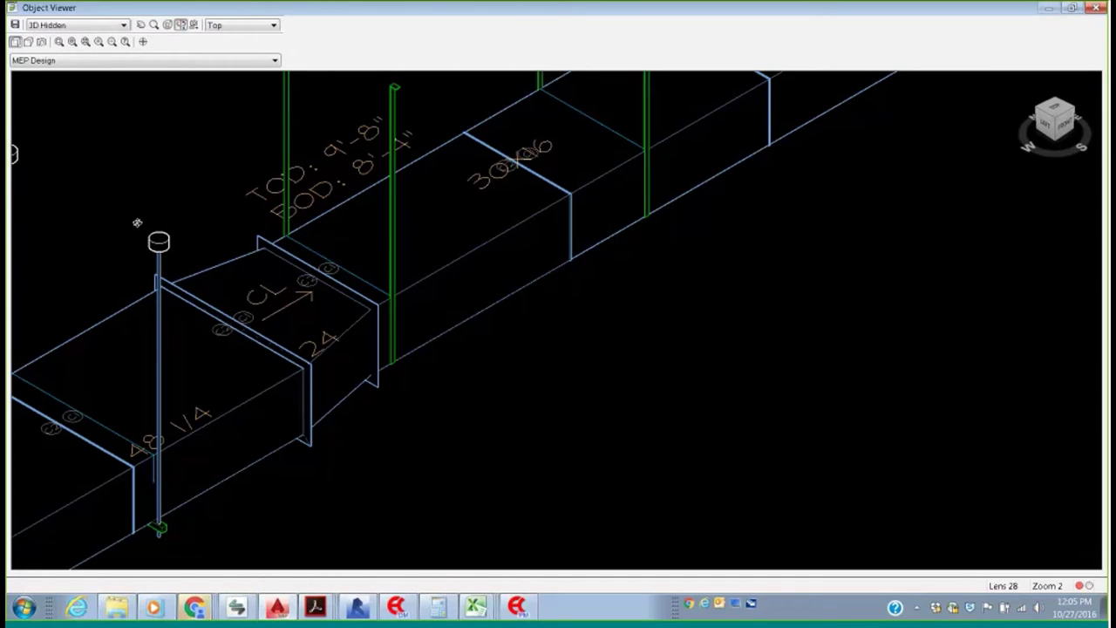
scroll(505, 242, down, 3)
middle_drag(631, 220, 597, 329)
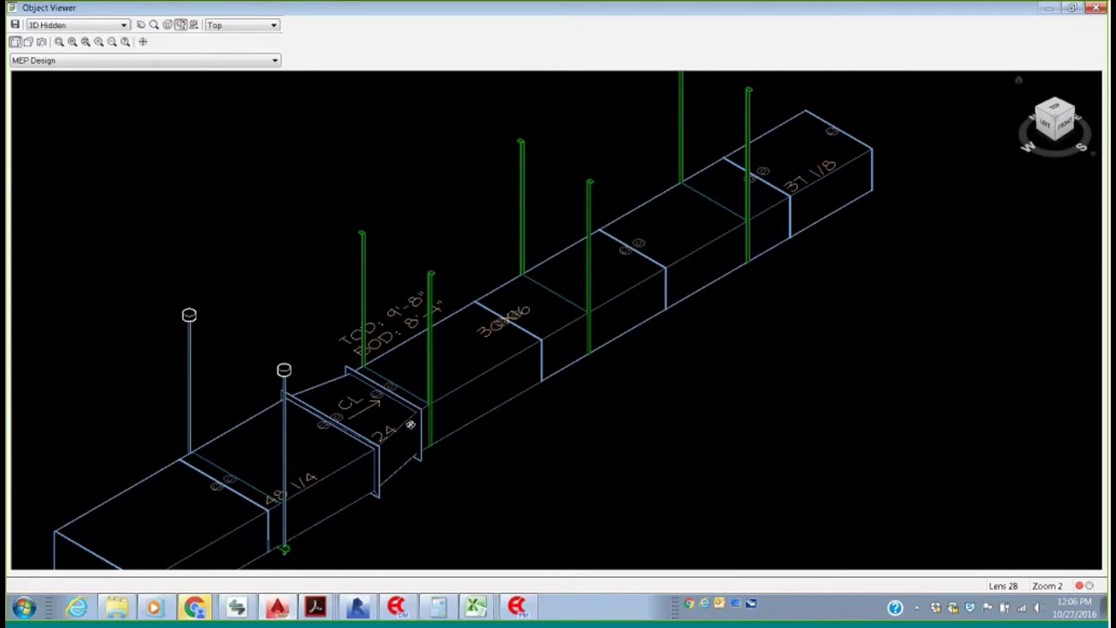
click(1096, 7)
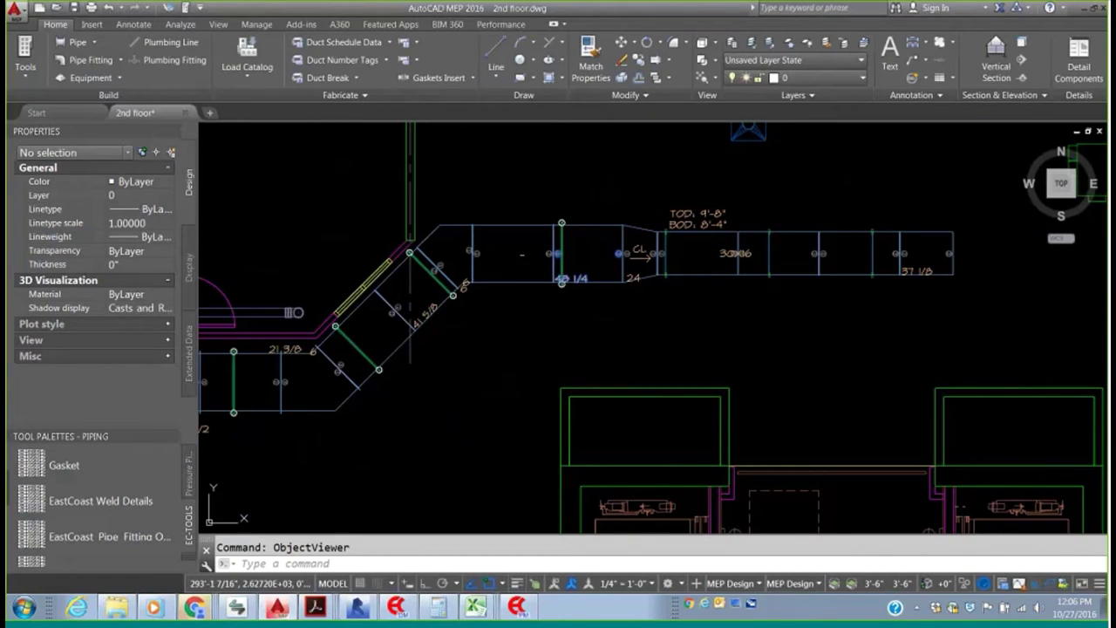
- Move the trapeze hanger on the 48 1/4 duct section slightly along the duct toward the transition
scroll(551, 256, up, 4)
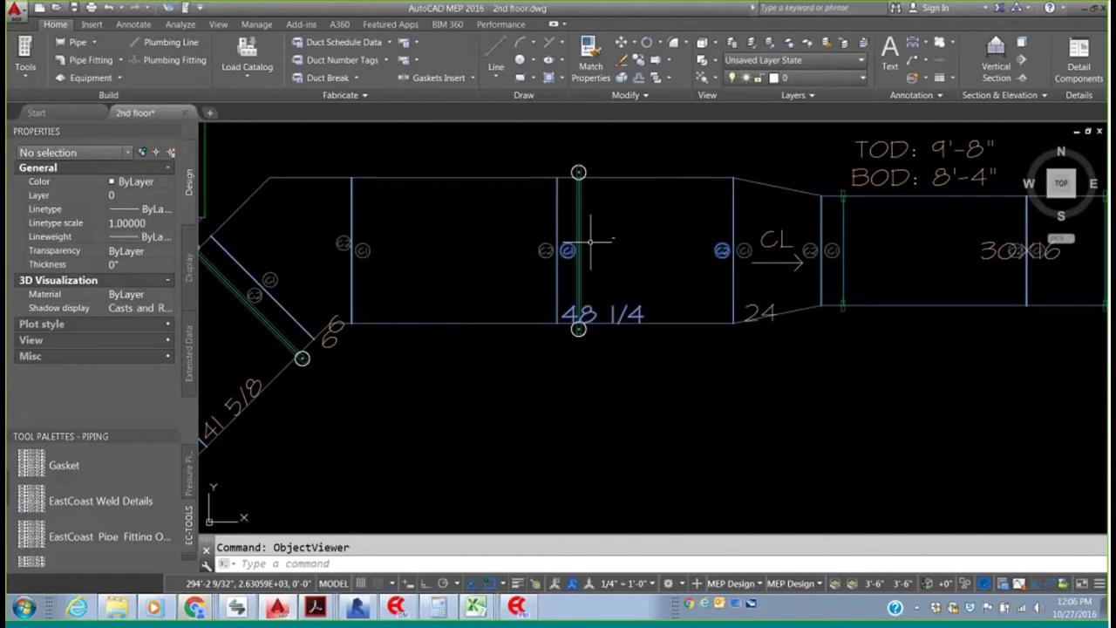
key(Escape)
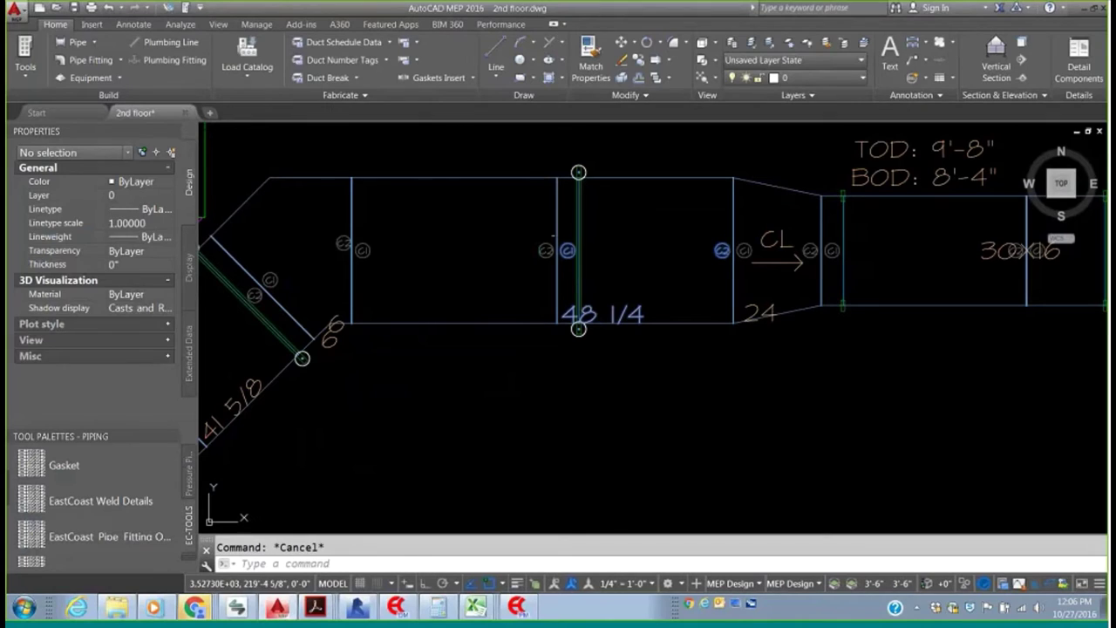
click(578, 240)
click(578, 251)
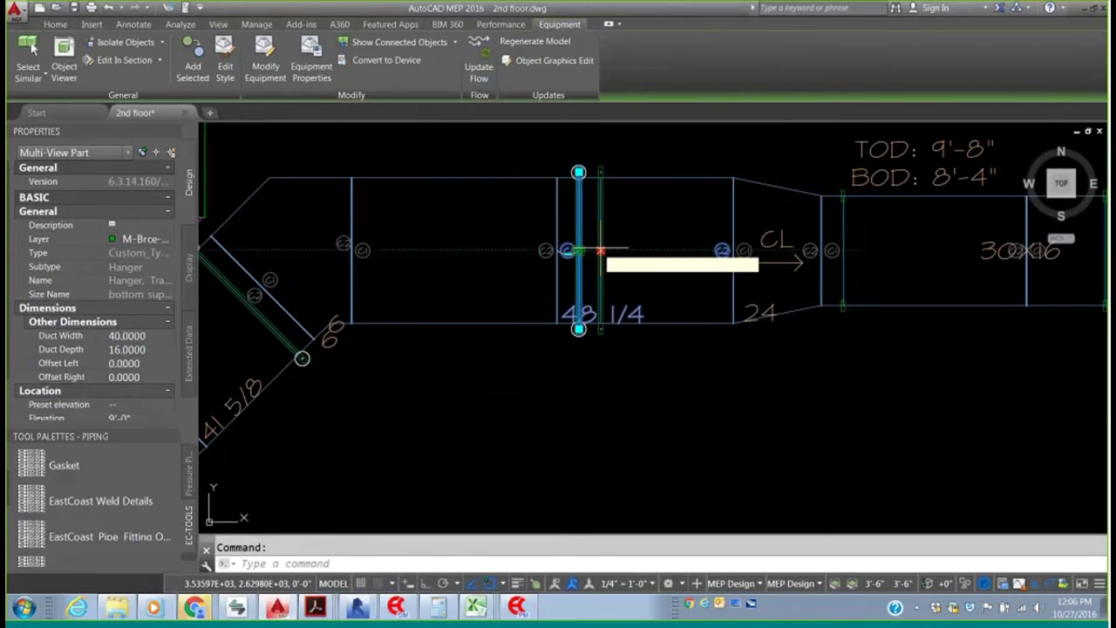
click(610, 250)
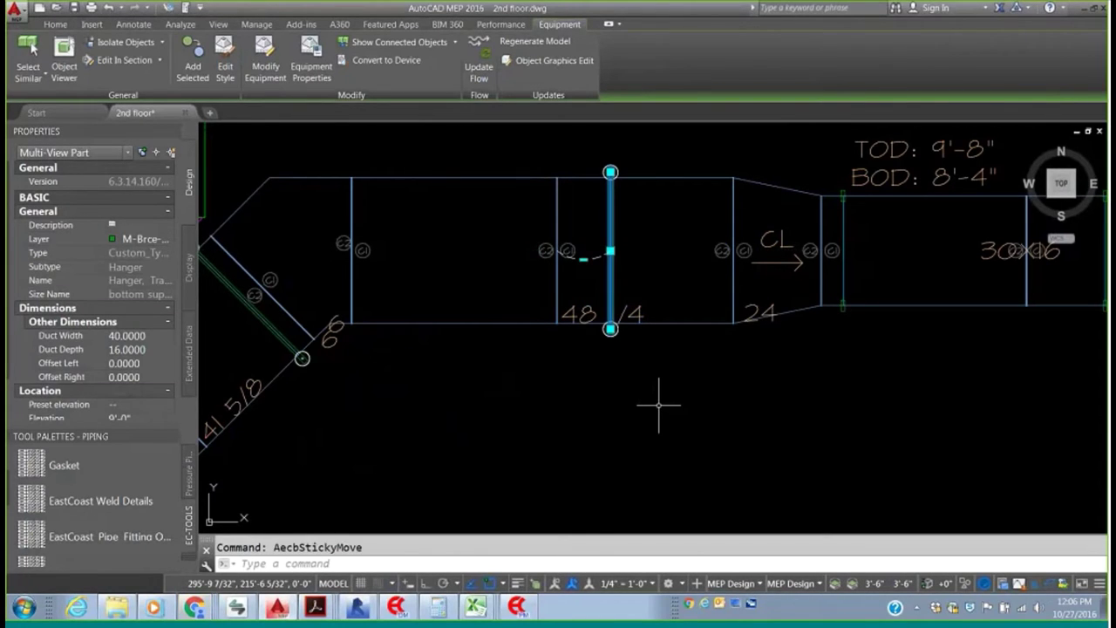
key(Escape)
scroll(660, 399, down, 4)
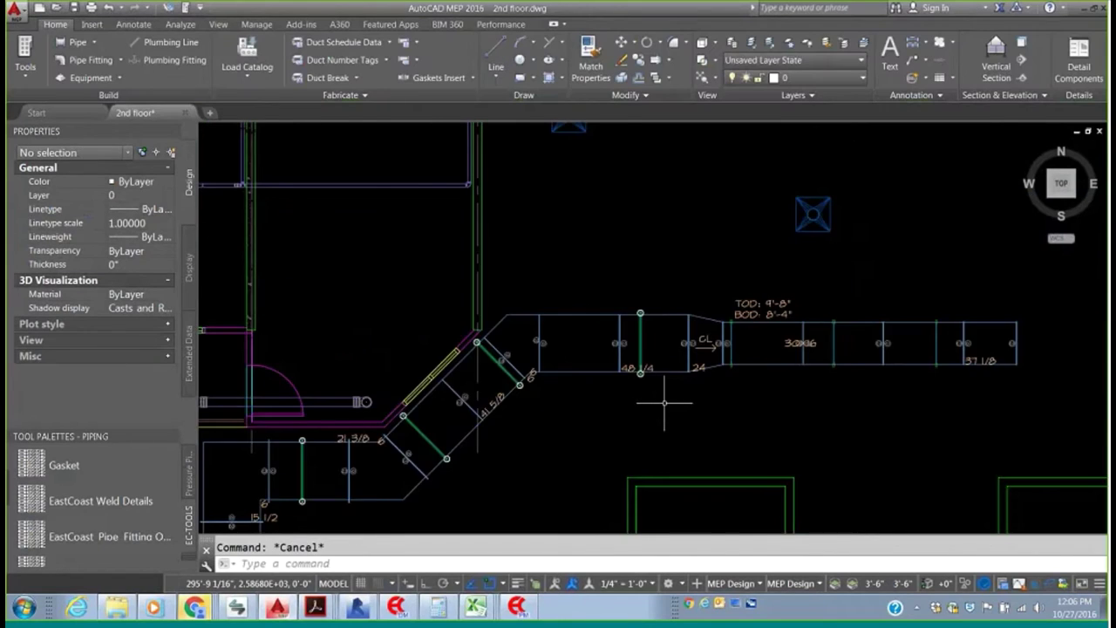
middle_drag(665, 395, 578, 374)
middle_drag(625, 404, 580, 371)
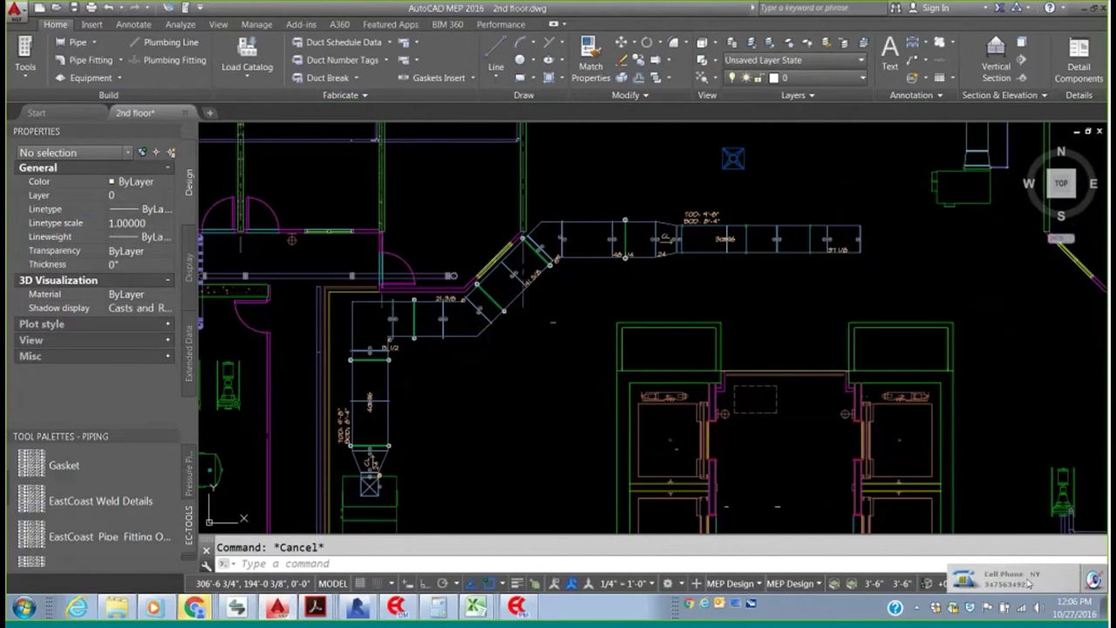
- End the incoming phone call in the Cisco IP phone window
click(1029, 582)
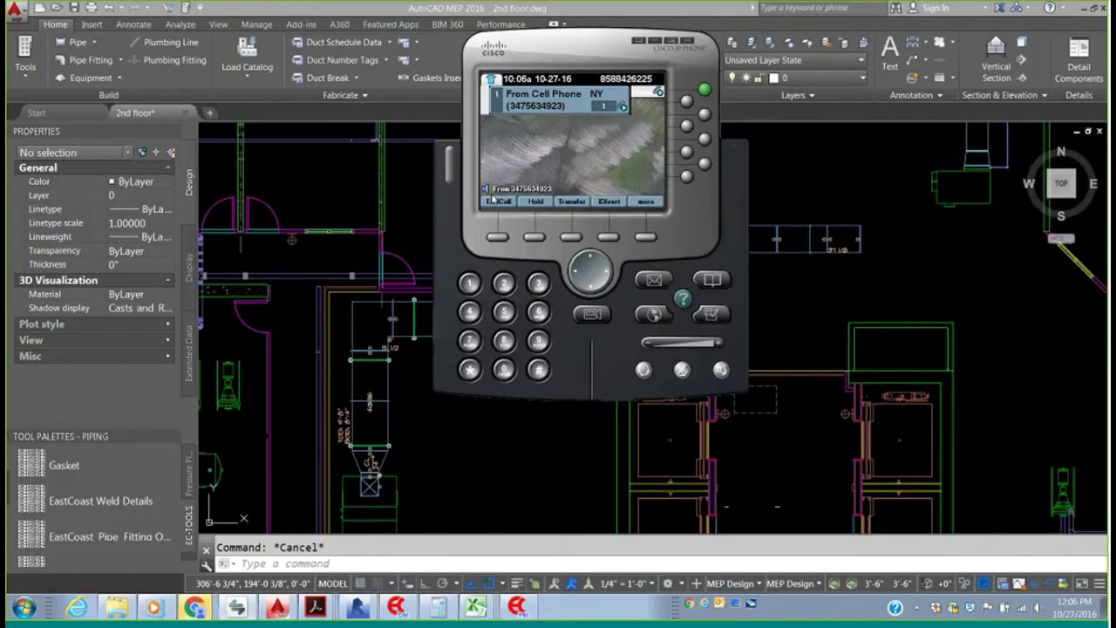
click(493, 200)
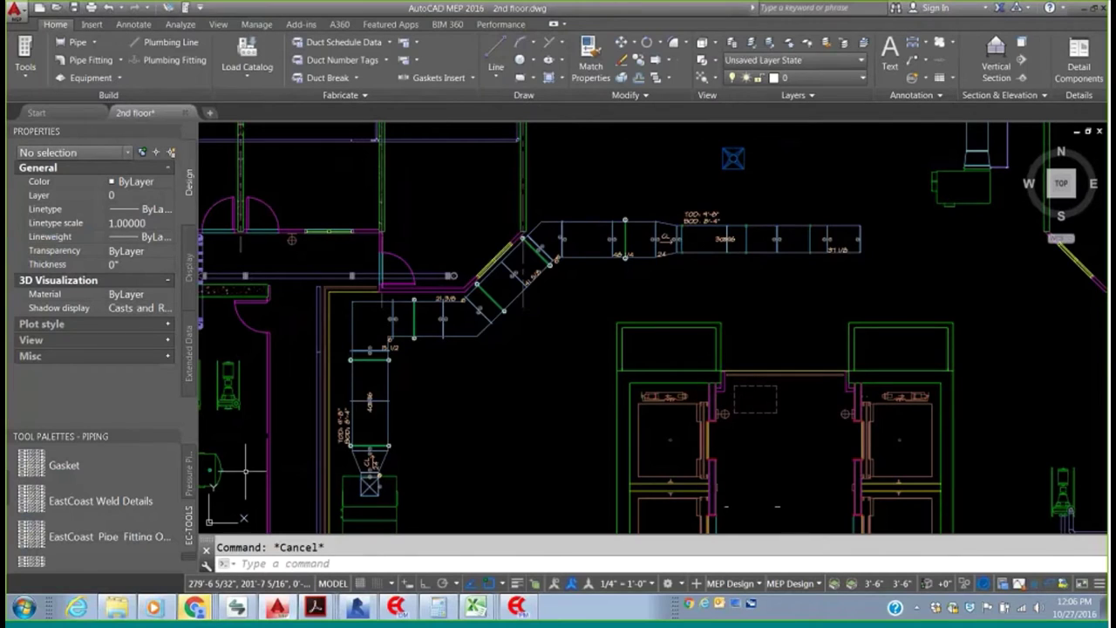
- Look over the hangers on the finished run and locate the stepped duct run north of the building
scroll(497, 375, up, 2)
scroll(493, 379, down, 2)
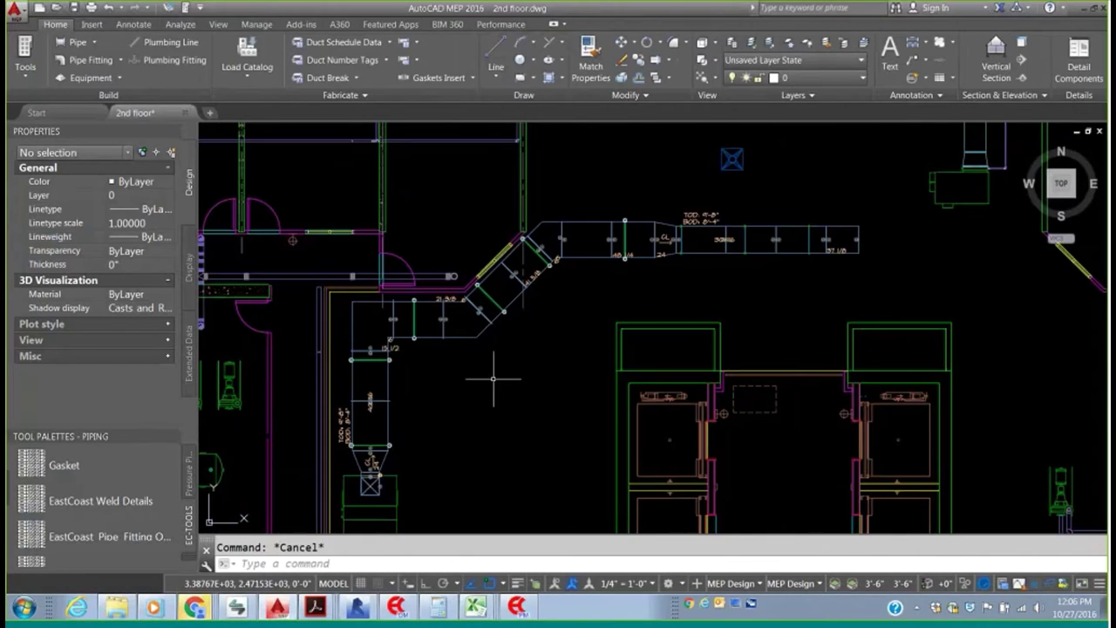
middle_drag(472, 391, 508, 352)
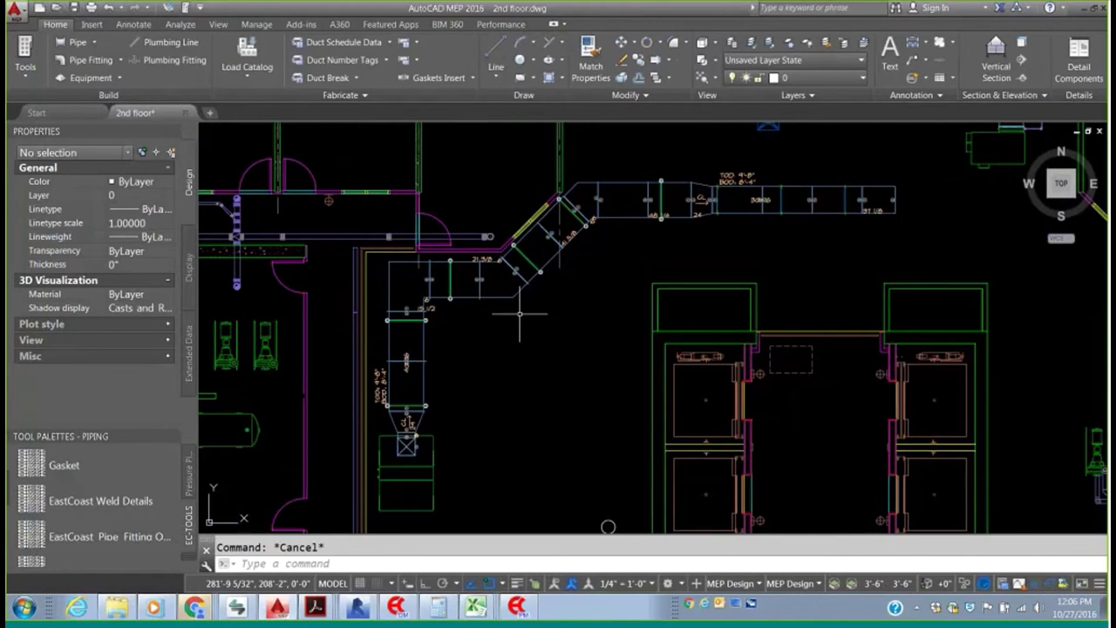
scroll(519, 313, down, 2)
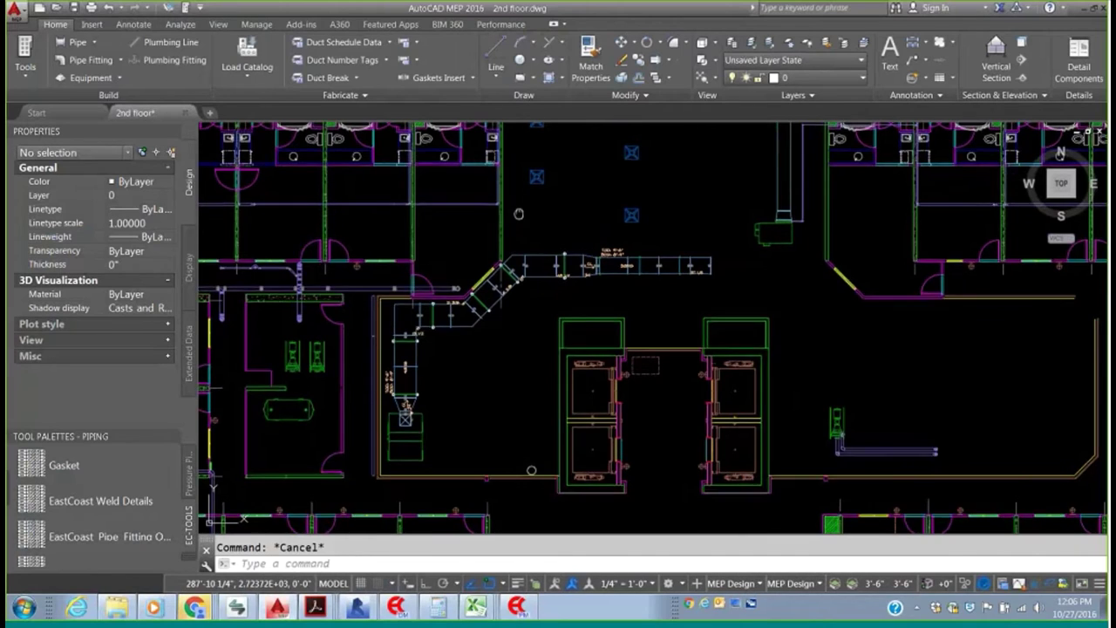
scroll(519, 218, down, 2)
middle_drag(519, 218, 519, 323)
scroll(519, 323, up, 2)
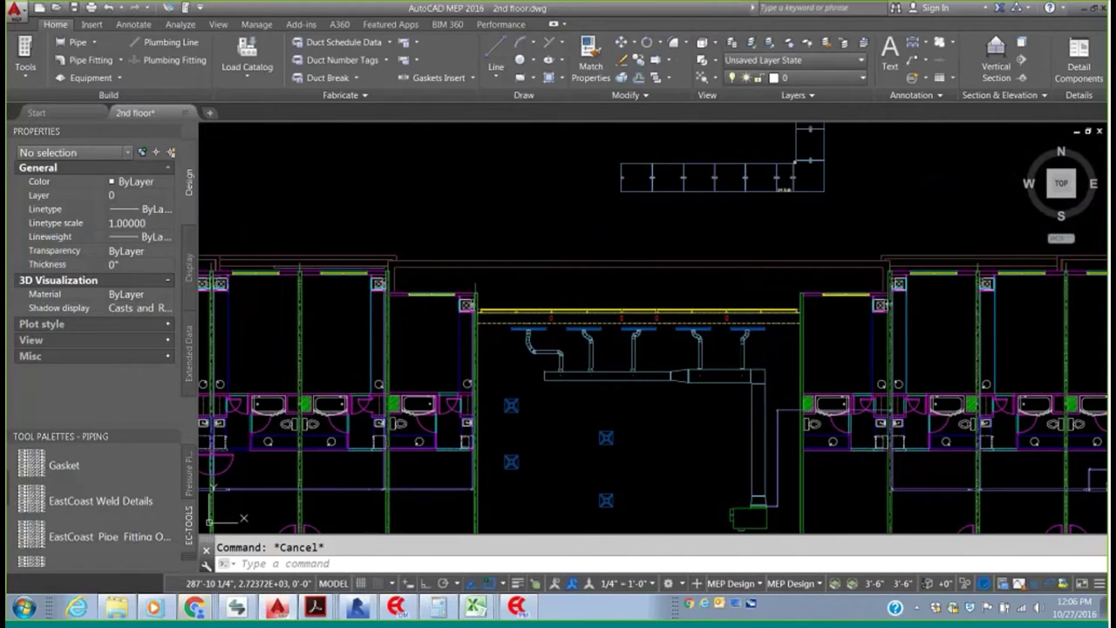
middle_drag(772, 214, 639, 384)
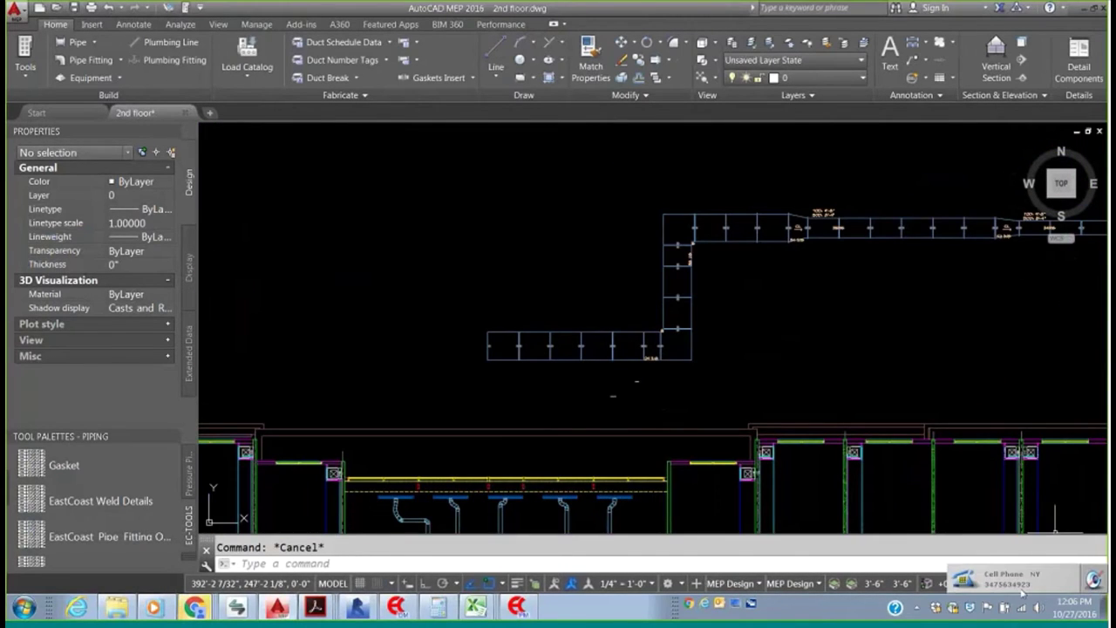
- Open the Cisco IP phone window for the second call and end it
click(959, 581)
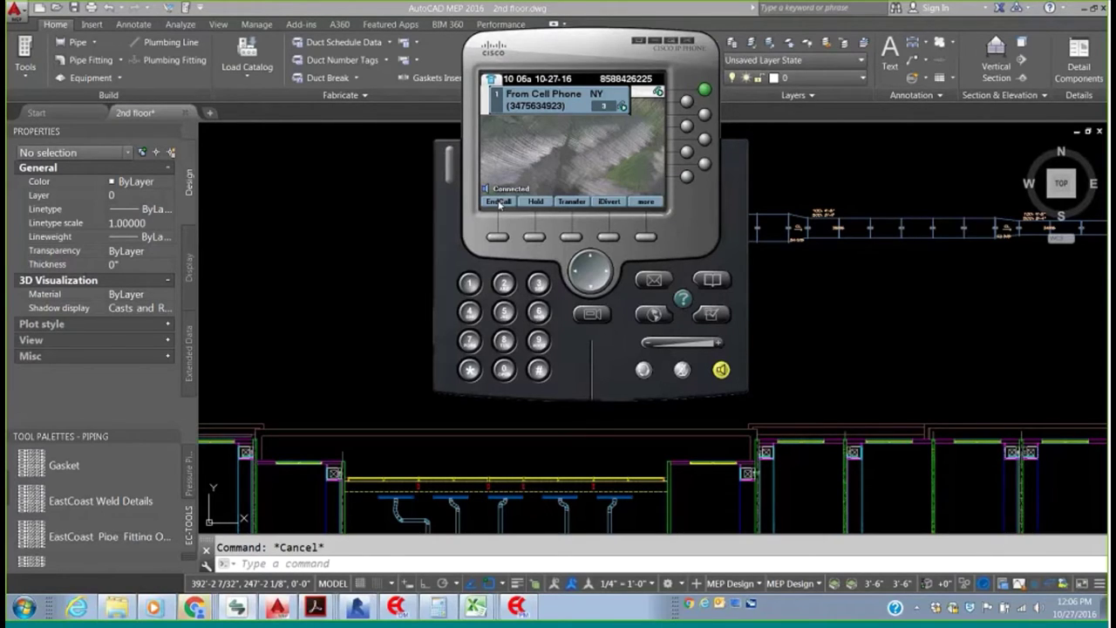
click(498, 203)
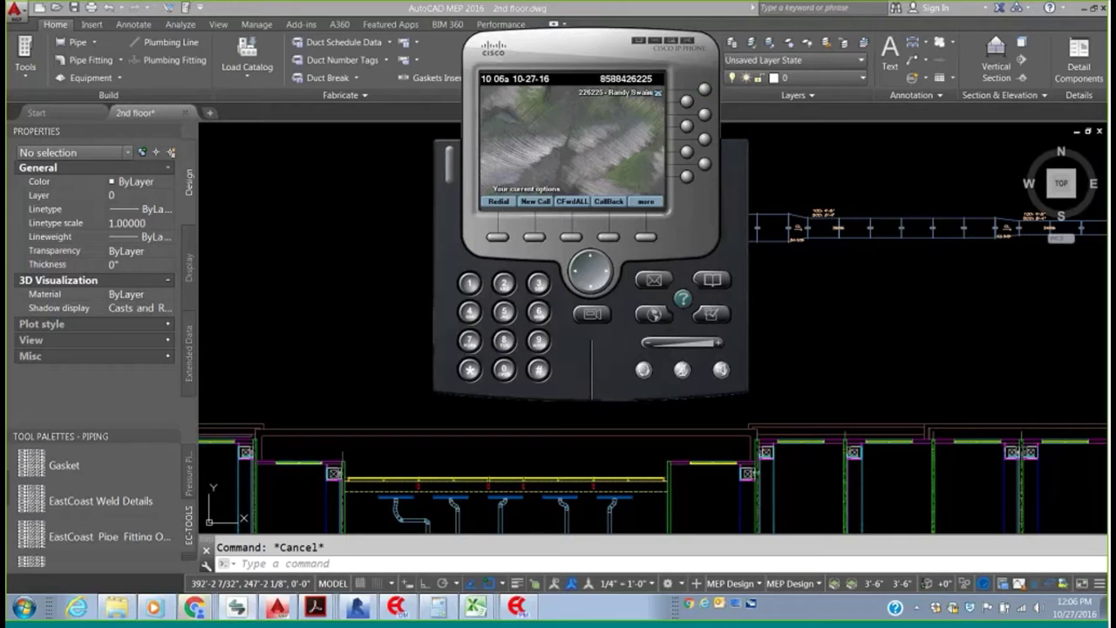
- Select the 50 x 16 end section of the stepped run and apply the Elbow modification with SI 56.375
scroll(476, 370, up, 4)
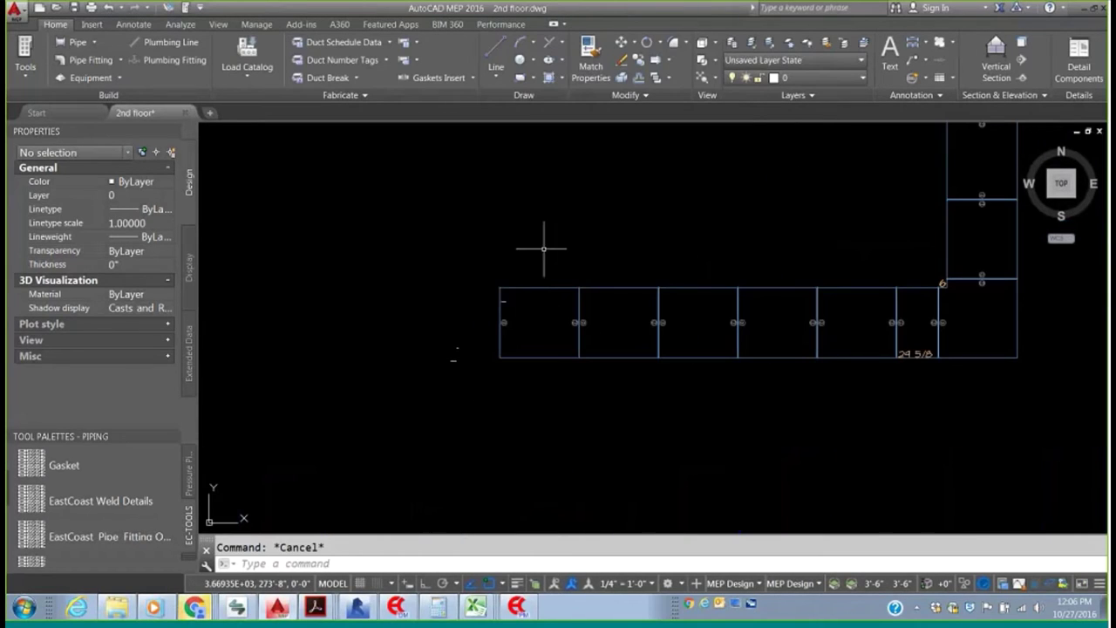
click(522, 287)
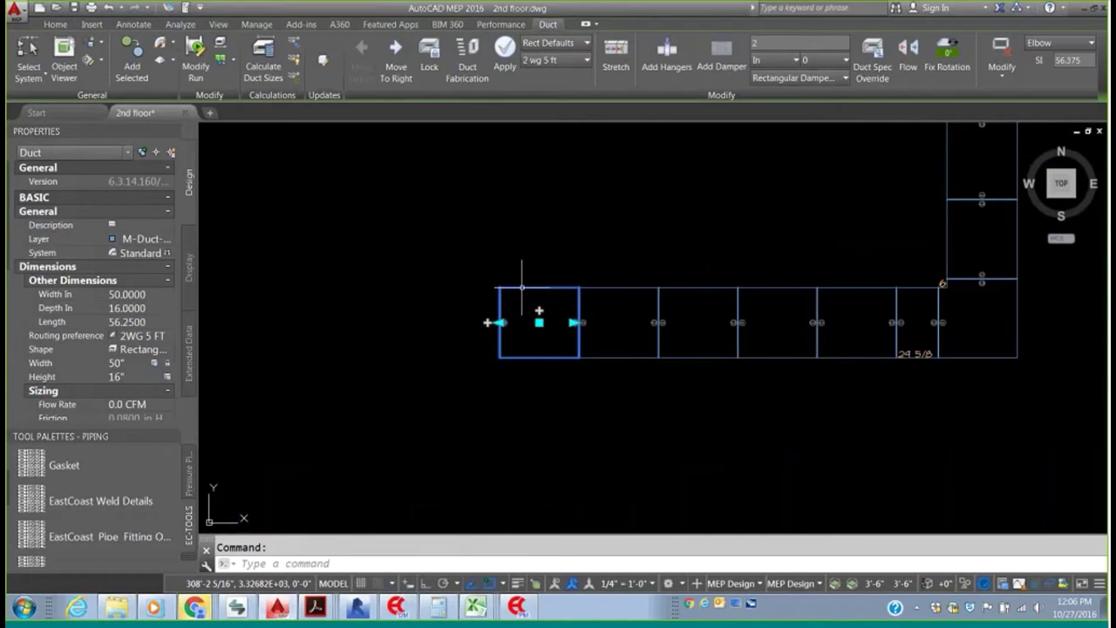
key(ctrl+z)
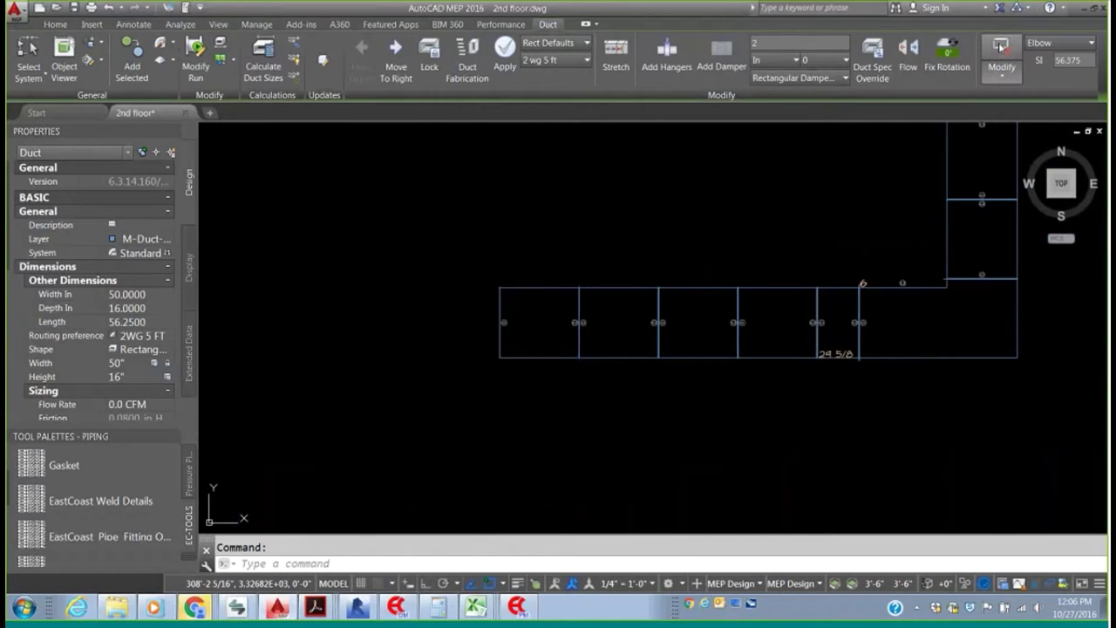
key(Escape)
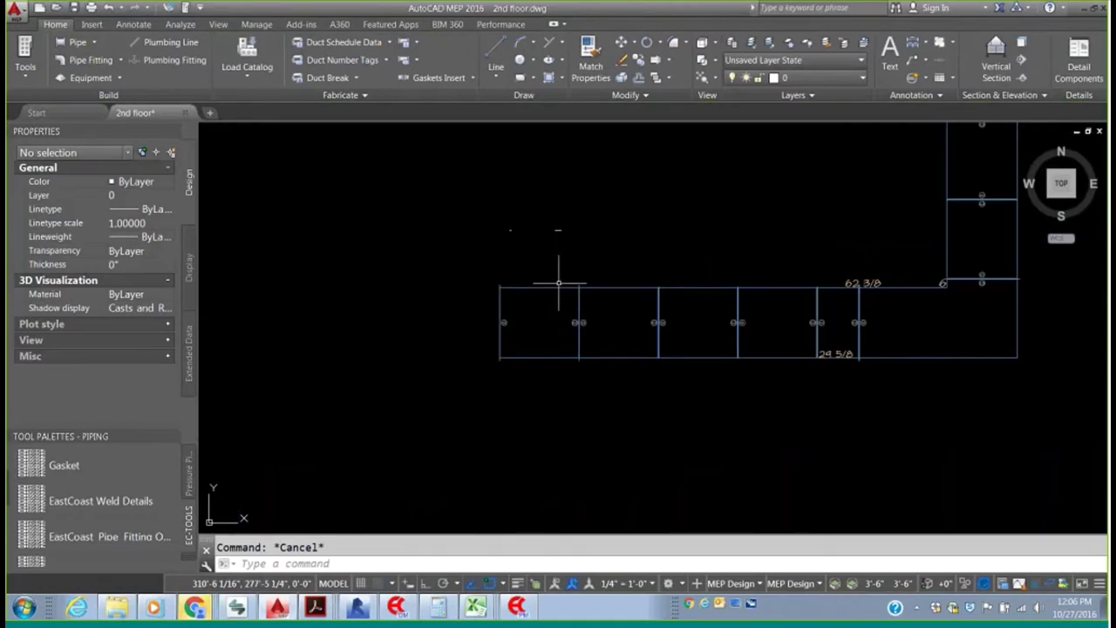
- Place hangers along the whole run from its 50 x 16 end section using the EC Hangers preference, 14' under slab elevation and 6" start offset
click(530, 288)
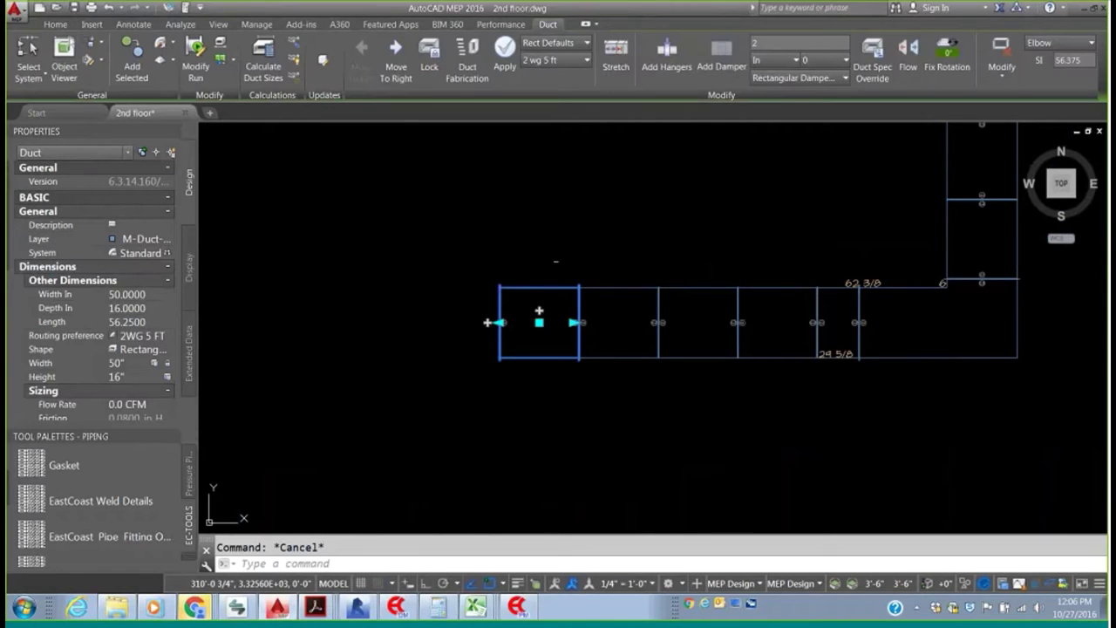
click(518, 253)
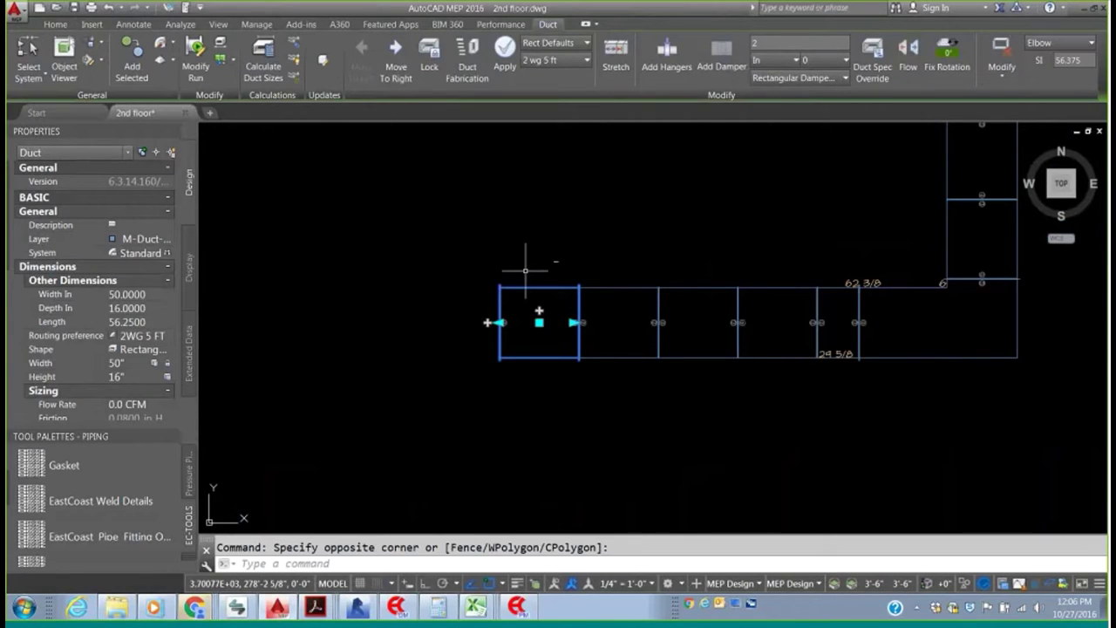
click(667, 50)
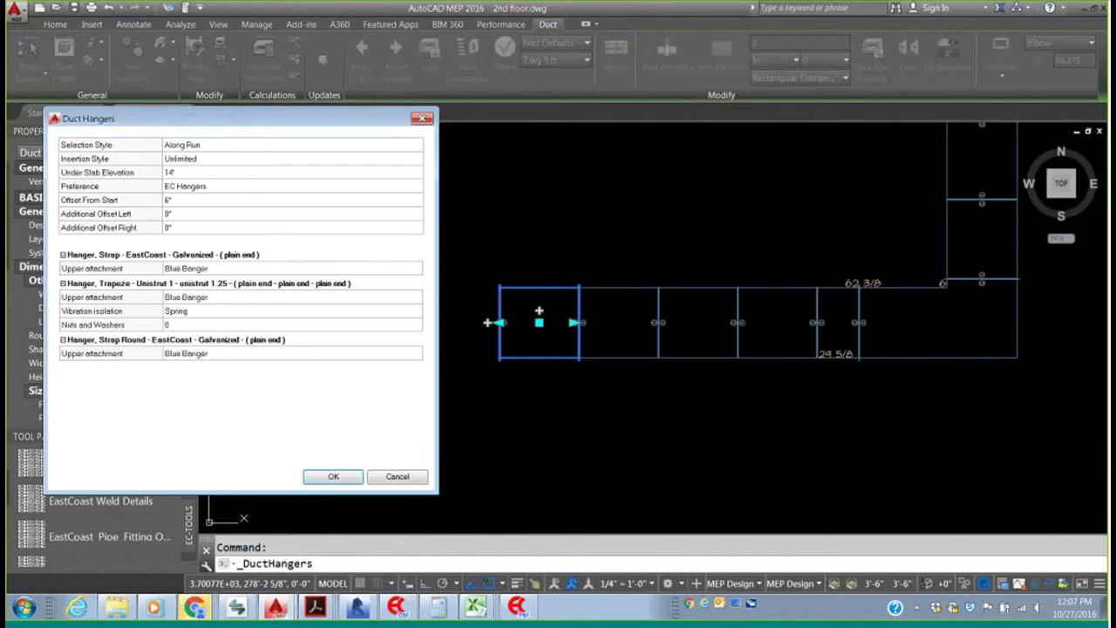
click(328, 477)
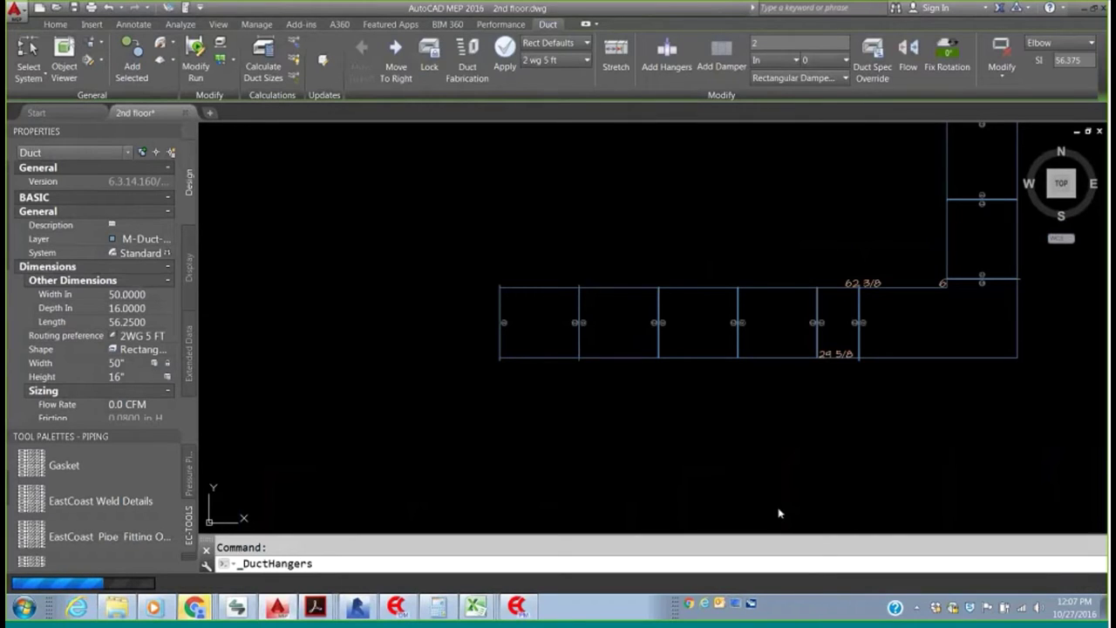
- Select the duct sections and hangers around the rectangular-to-round transition and show them in the Object Viewer
scroll(872, 410, down, 4)
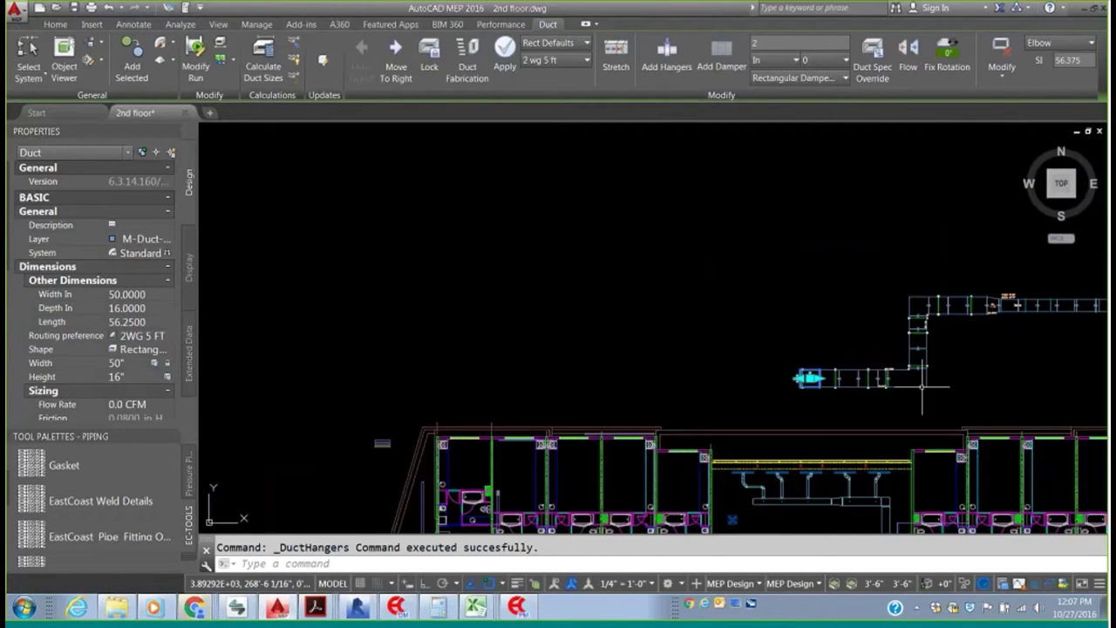
scroll(921, 383, up, 3)
scroll(997, 357, up, 1)
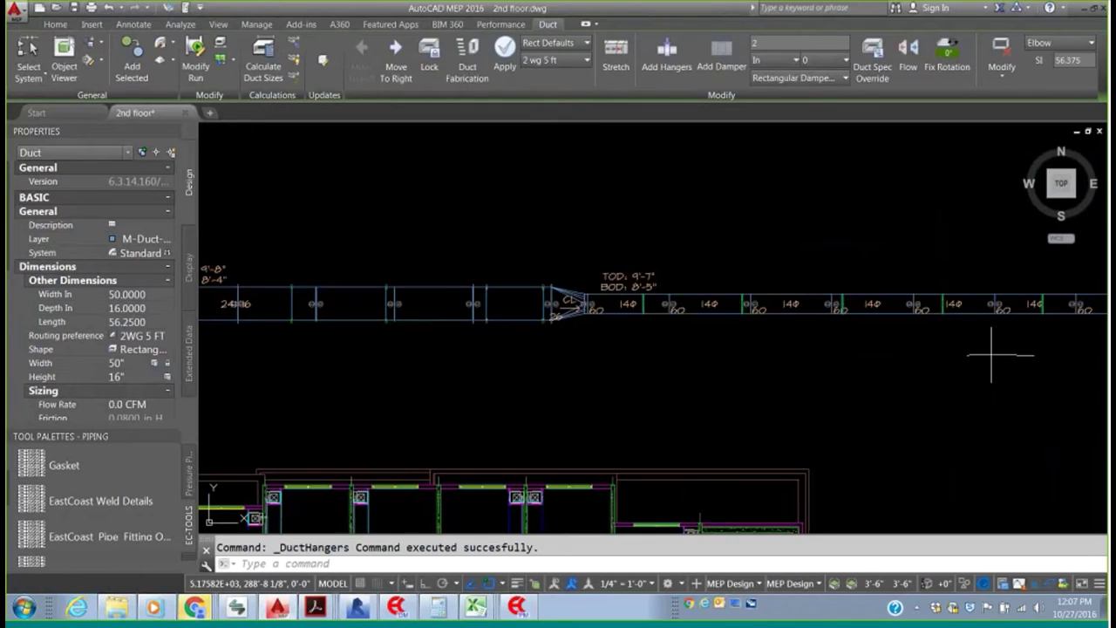
click(993, 359)
click(368, 257)
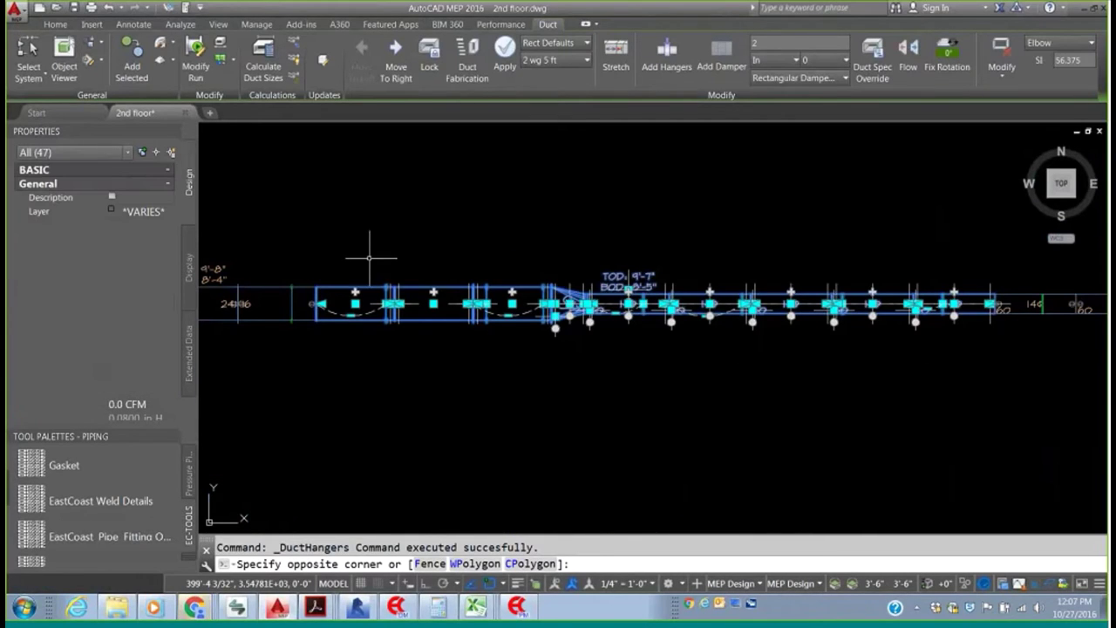
mouse_move(643, 304)
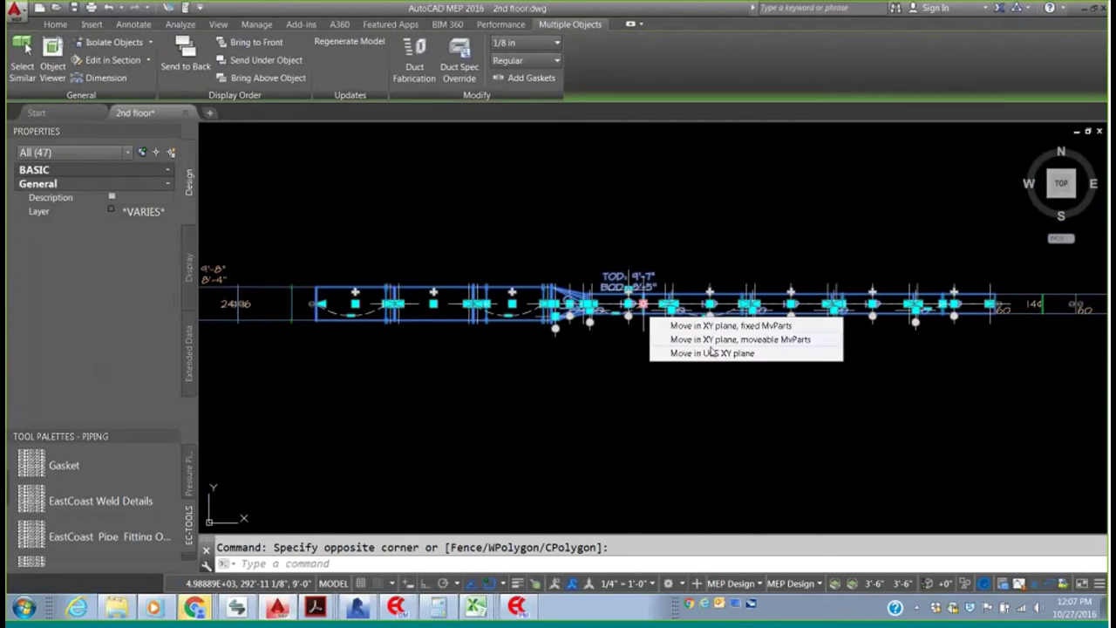
right_click(663, 255)
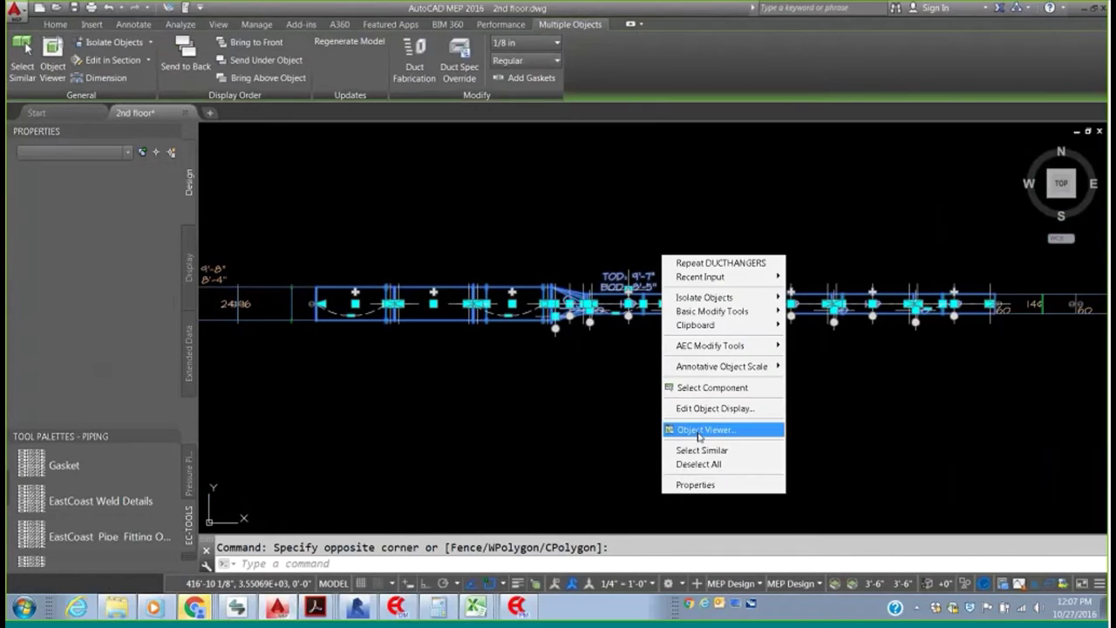
click(707, 429)
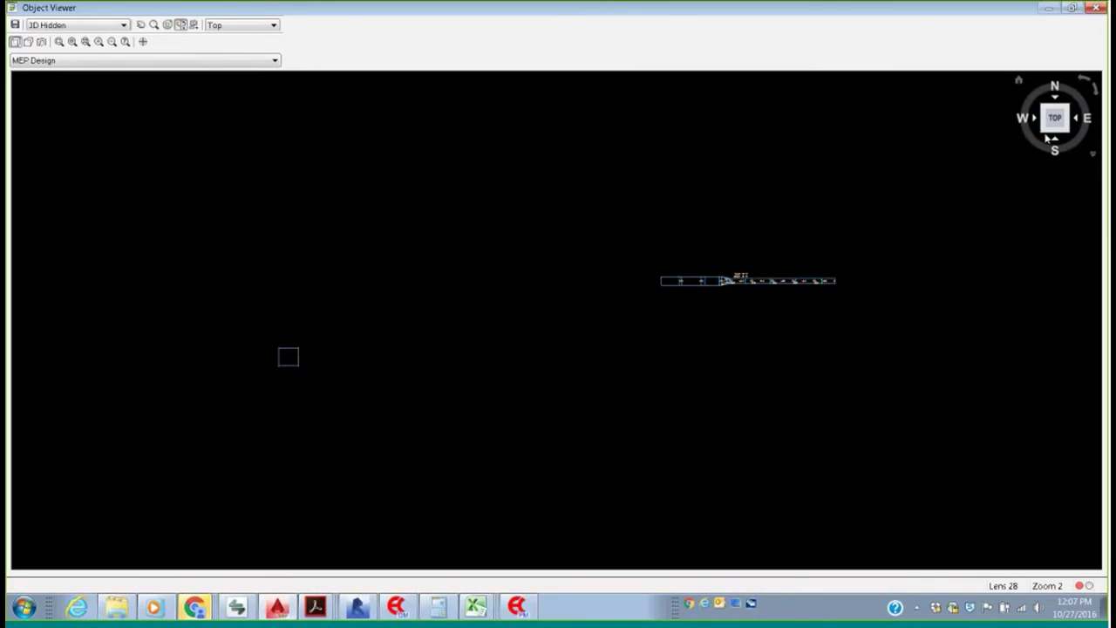
- Examine the strap and trapeze hangers on the ducts from an isometric view and close the Object Viewer
click(1043, 133)
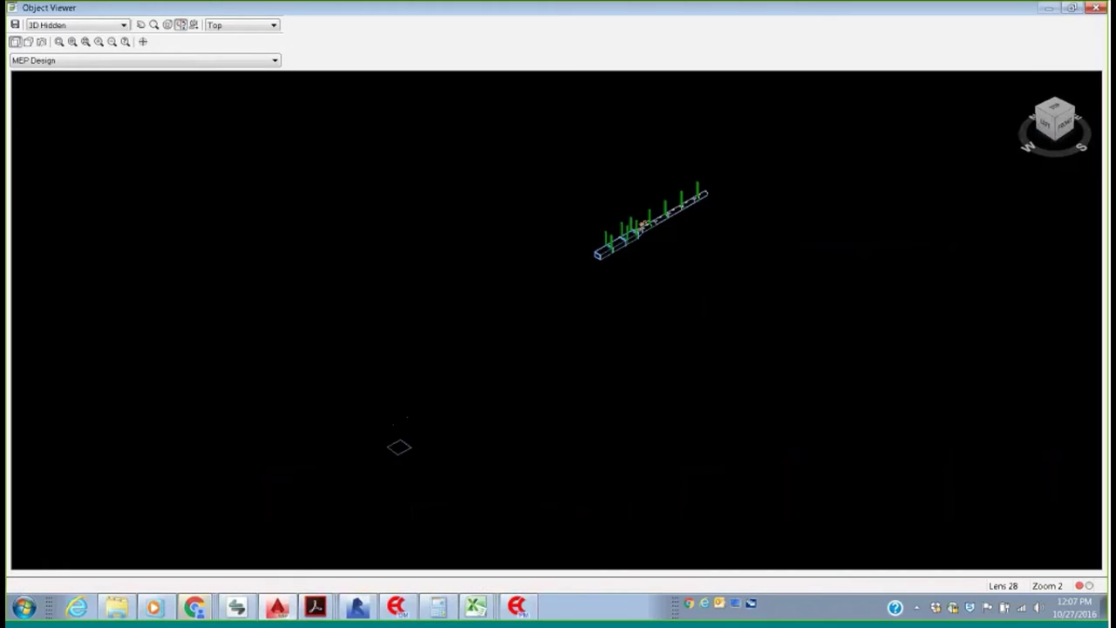
scroll(577, 378, up, 3)
scroll(578, 377, up, 2)
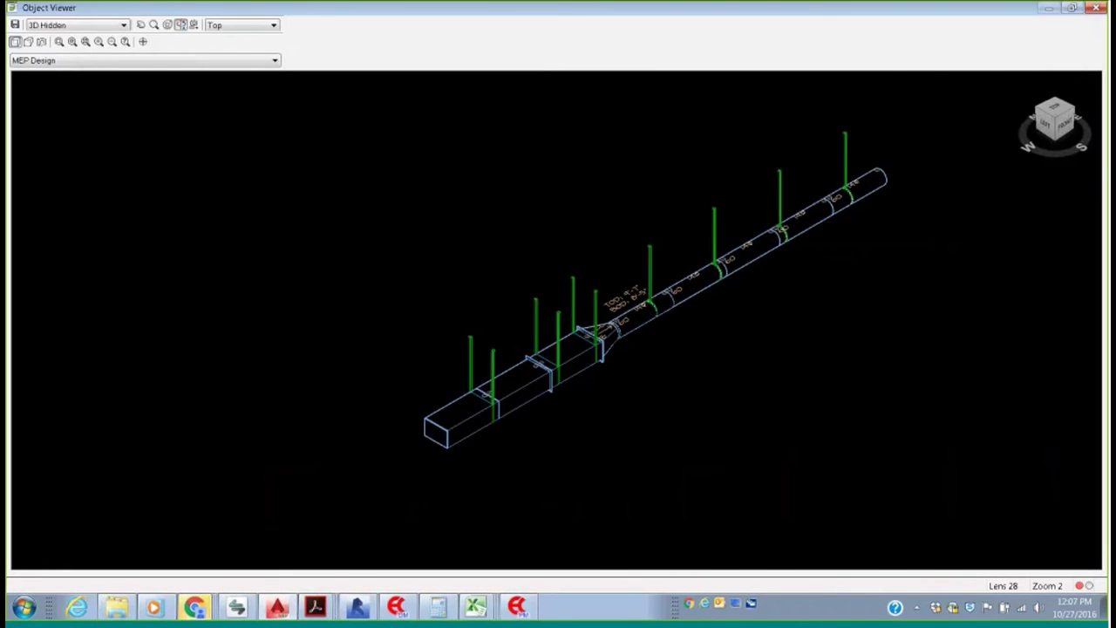
scroll(590, 304, up, 3)
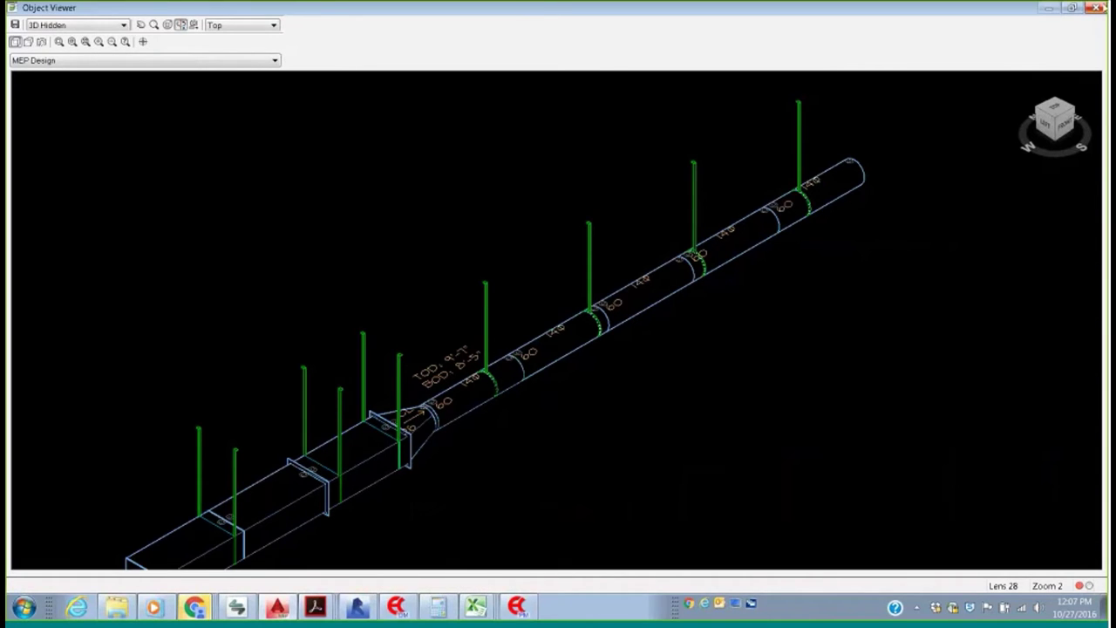
click(1096, 8)
- Open the Duct Hangers Preferences and add a new preference below EC Hangers and Seismic
click(358, 97)
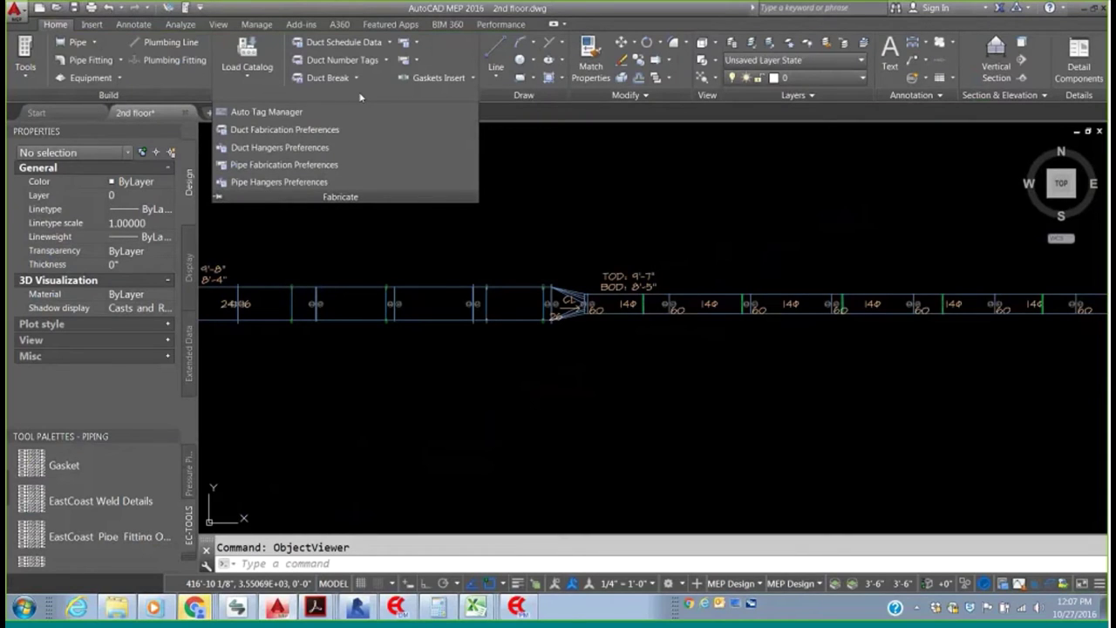
click(258, 149)
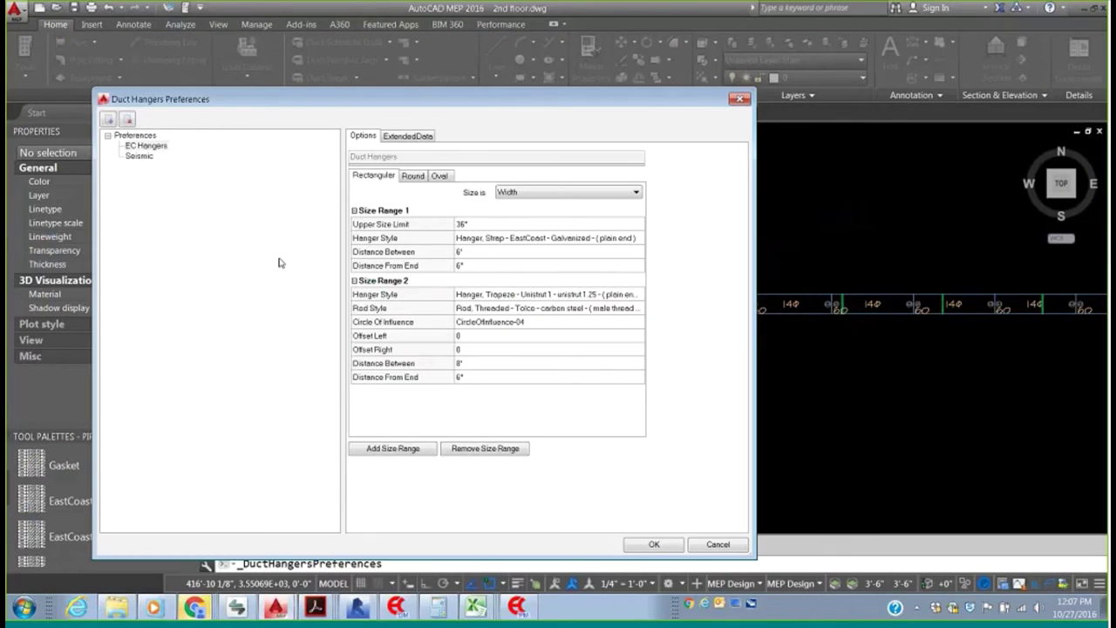
click(107, 120)
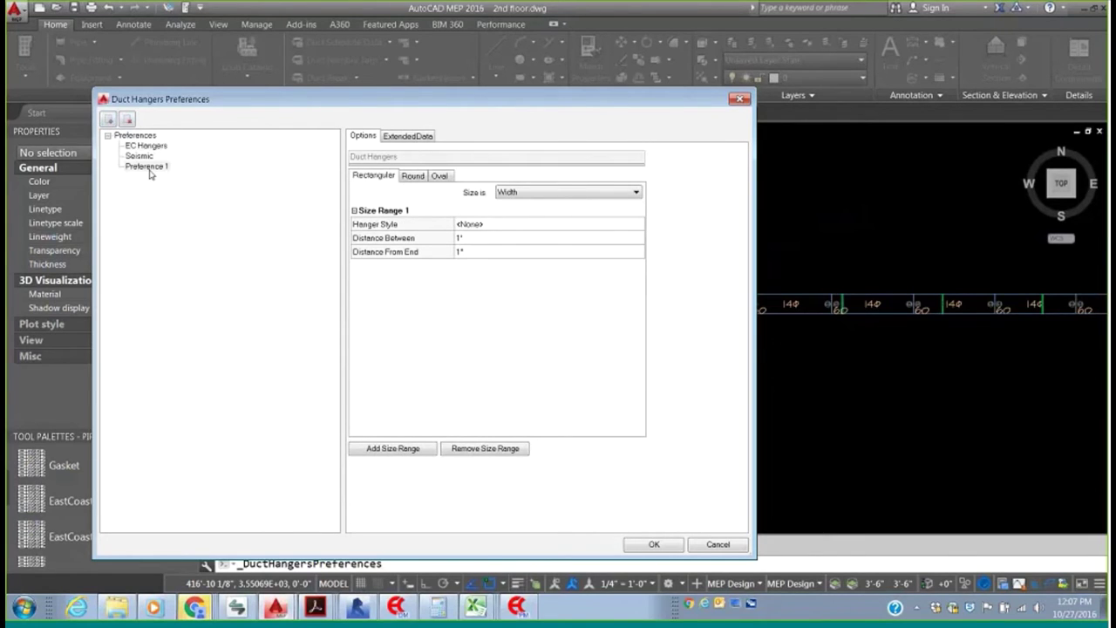
click(166, 165)
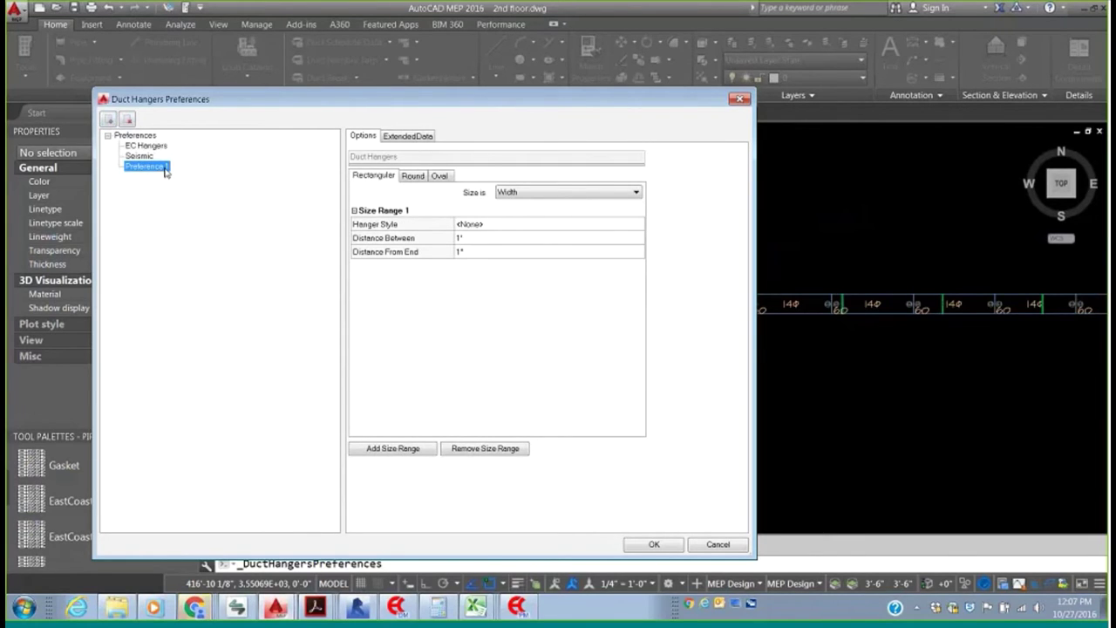
click(163, 166)
click(381, 180)
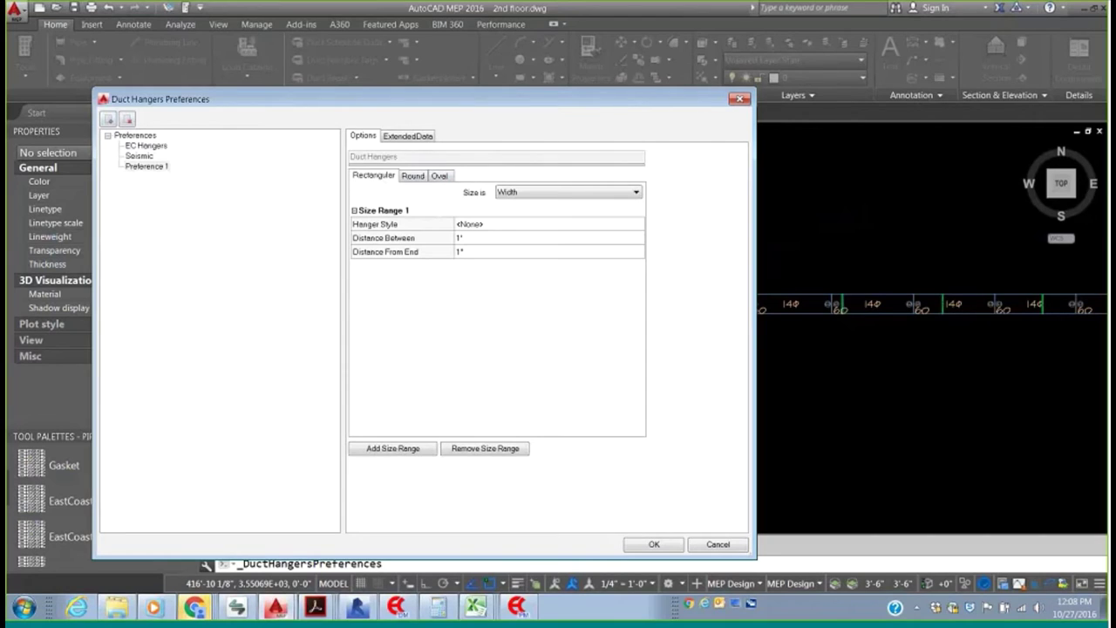
- For rectangular Size Range 1, choose the Unistrut 1 trapeze hanger, the Tolco carbon steel threaded rod and CircleOfInfluence-04
click(590, 225)
click(591, 225)
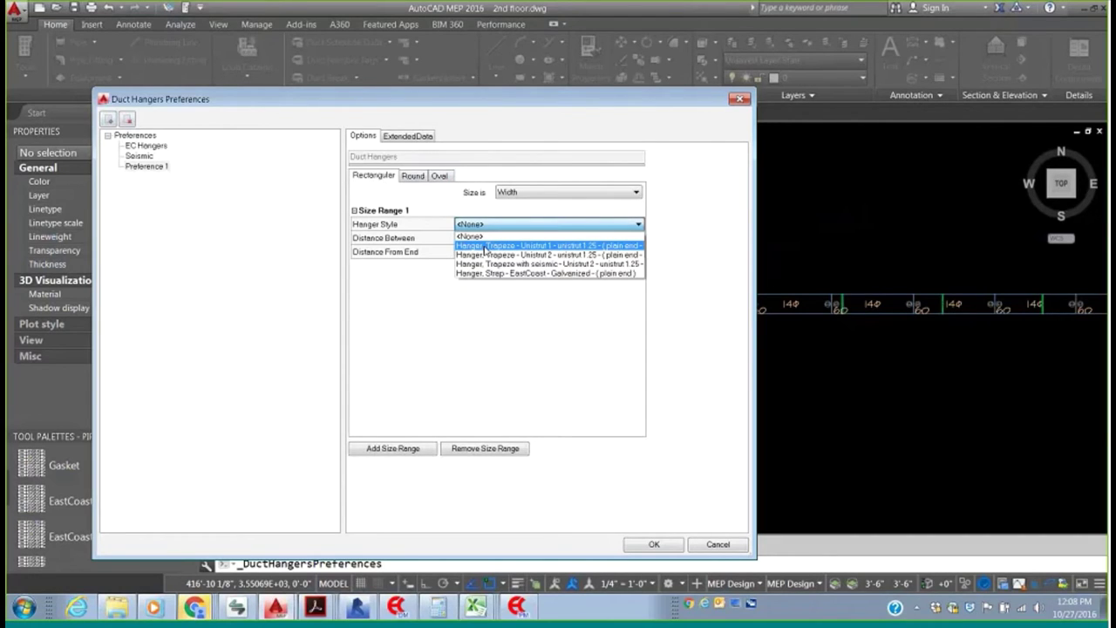
click(484, 248)
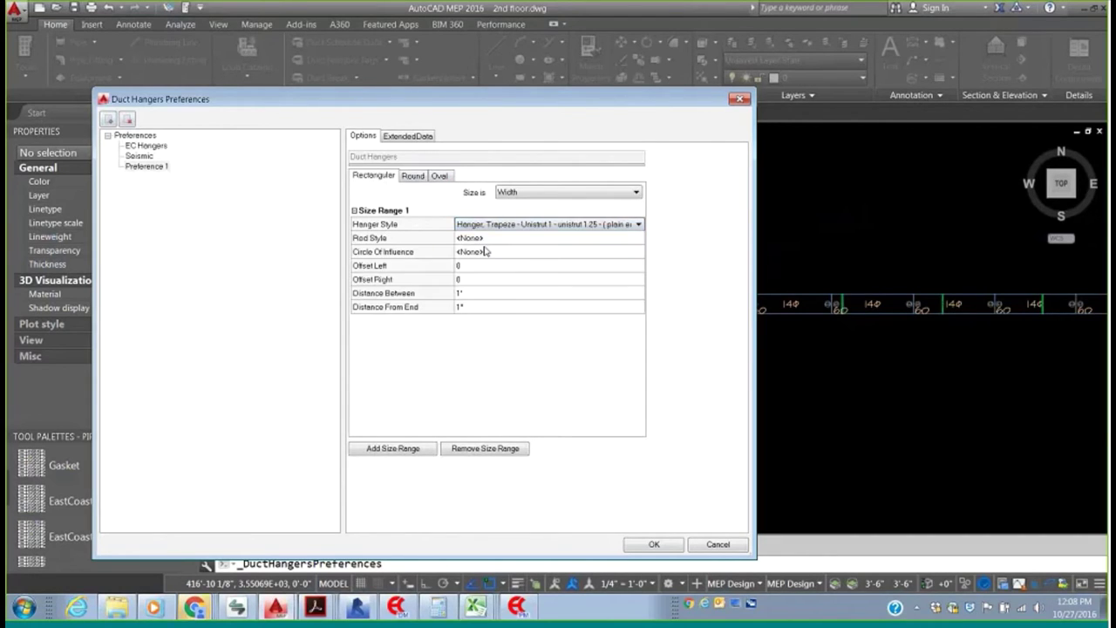
click(620, 238)
click(620, 237)
click(503, 257)
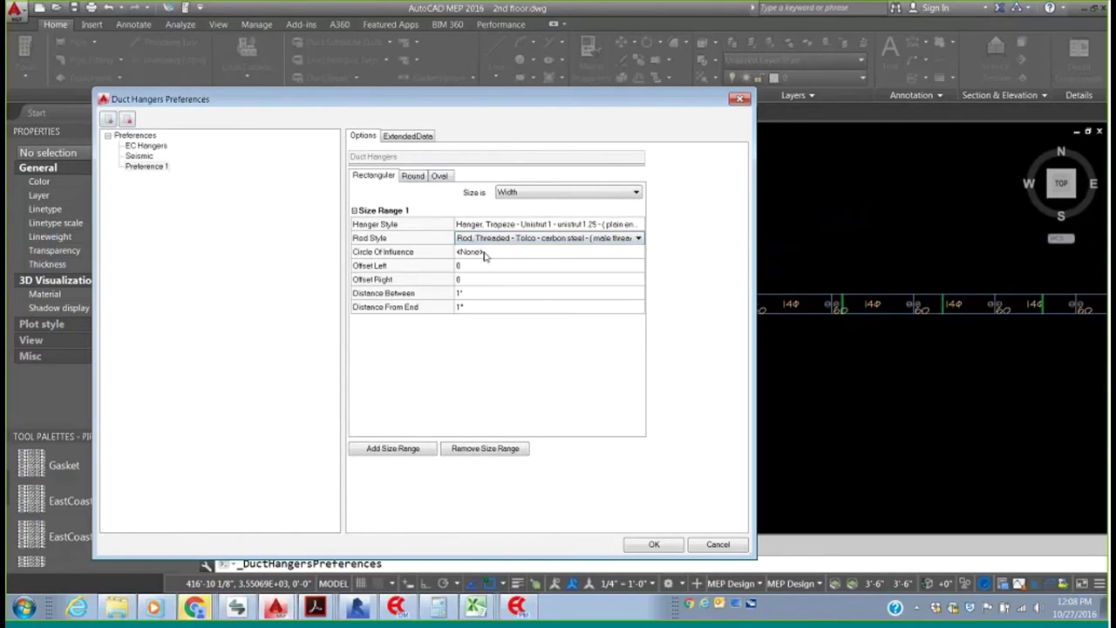
click(486, 253)
click(639, 252)
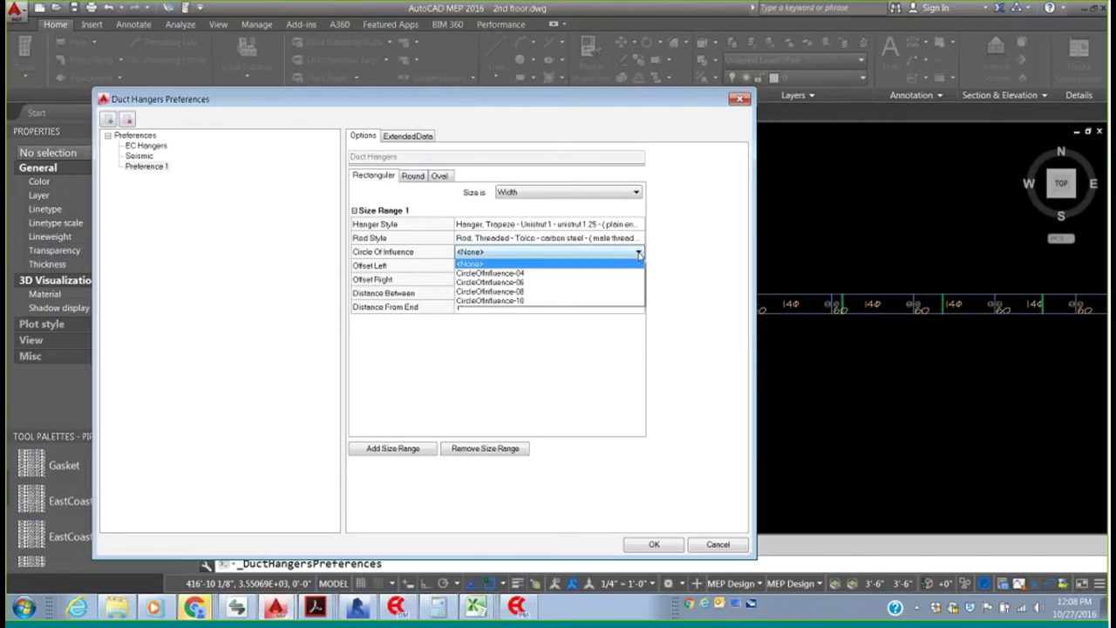
click(511, 273)
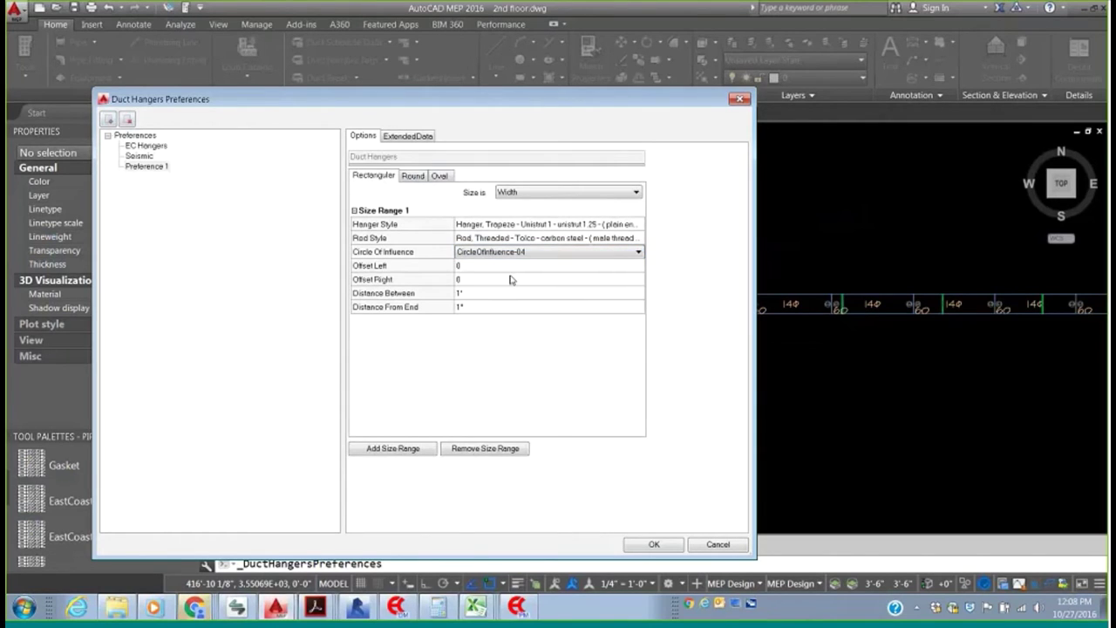
- Set Size Range 1's left and right offsets to 2, distance between hangers to 8' and distance from end to 1'
click(465, 266)
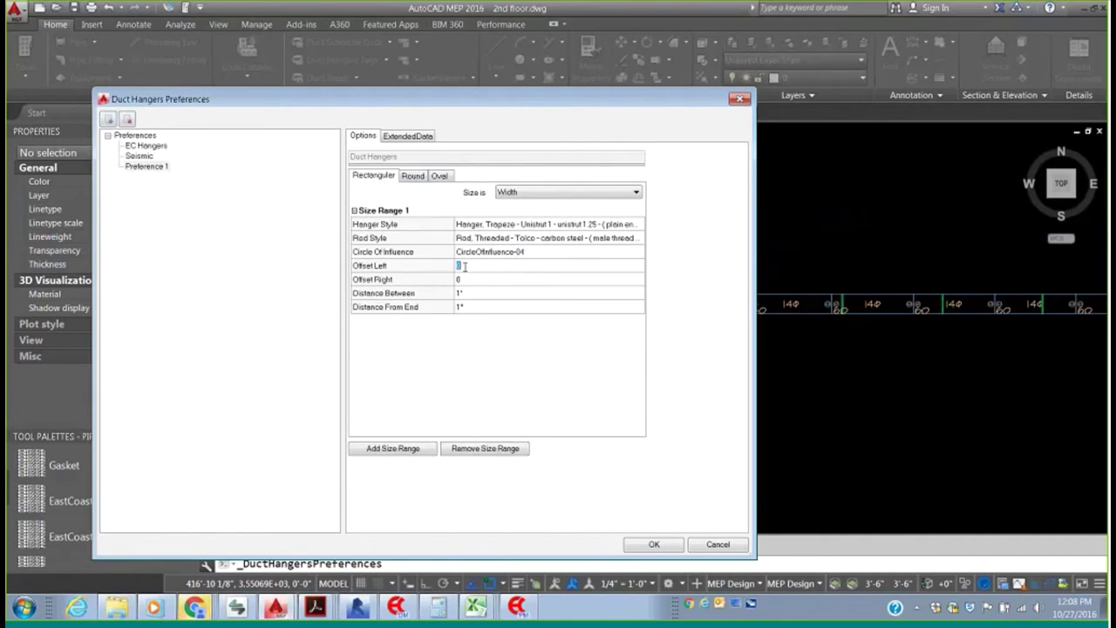
text(2)
click(465, 279)
click(458, 293)
text(8)
click(474, 307)
text(1)
- Add a second rectangular size range and set the upper size limit of Size Range 1 to 36
click(395, 450)
click(393, 449)
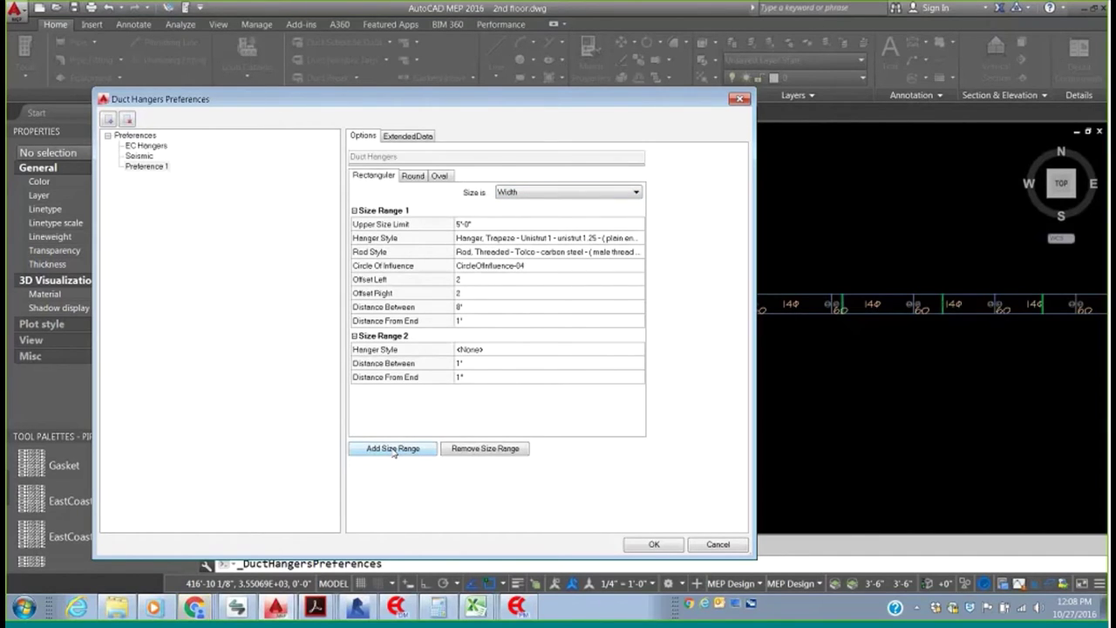
click(523, 224)
text(36)
key(Tab)
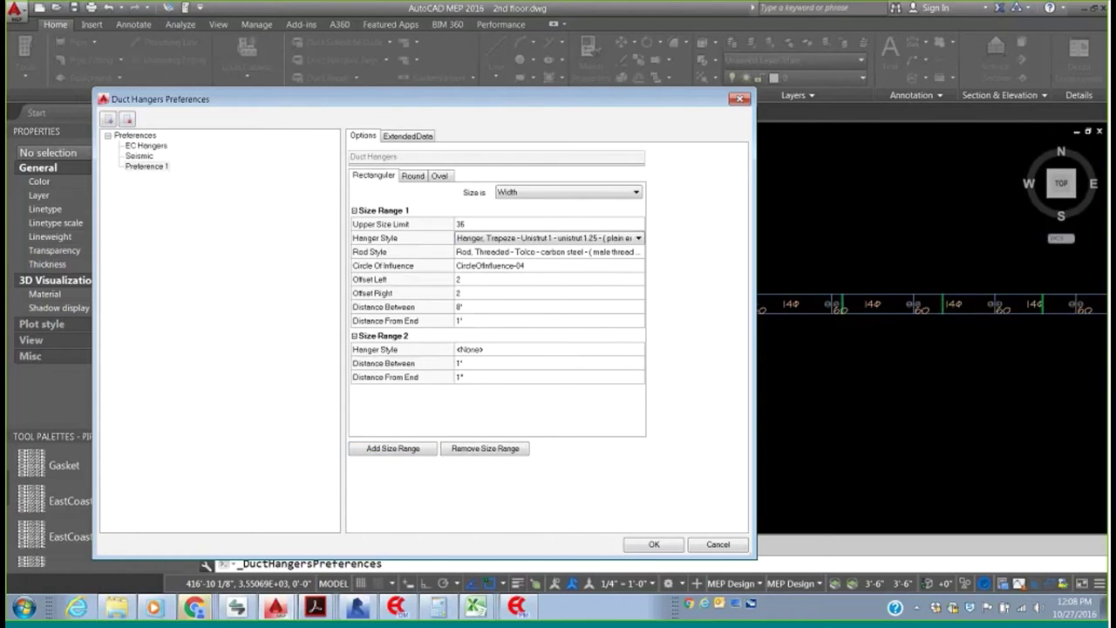
- For Size Range 2, choose the Unistrut 1 trapeze hanger, the Tolco carbon steel threaded rod and CircleOfInfluence-04
click(640, 349)
click(640, 350)
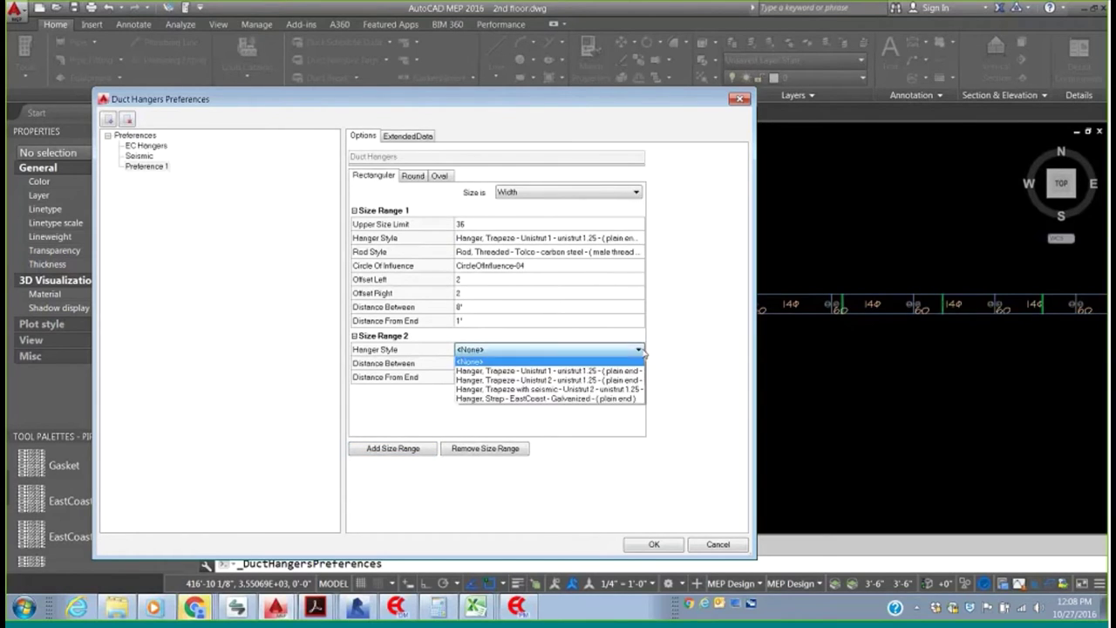
click(606, 370)
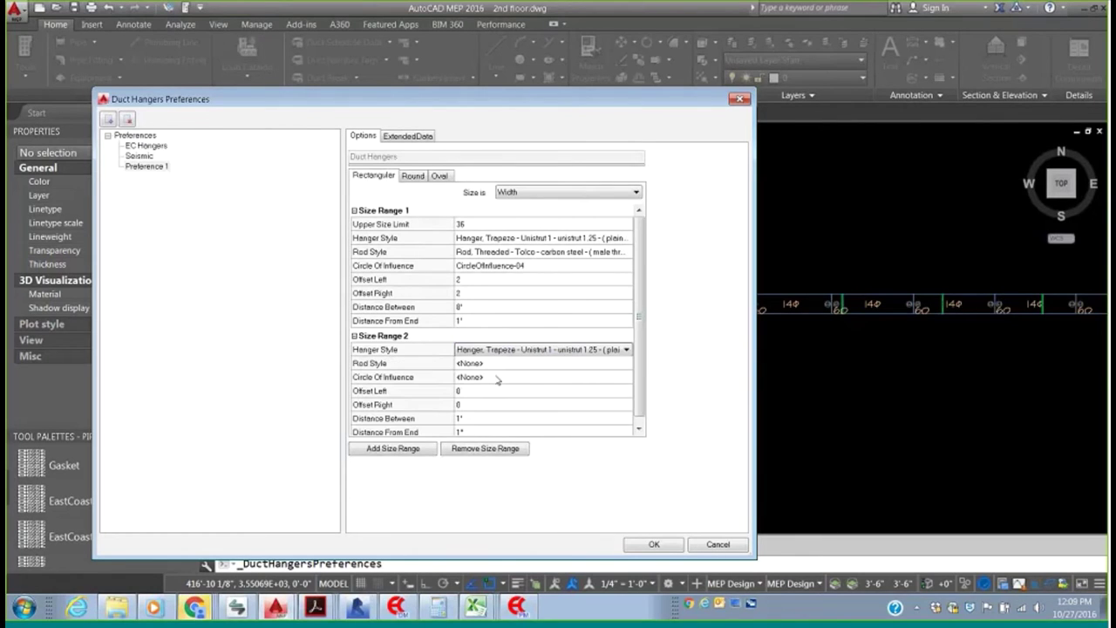
click(606, 363)
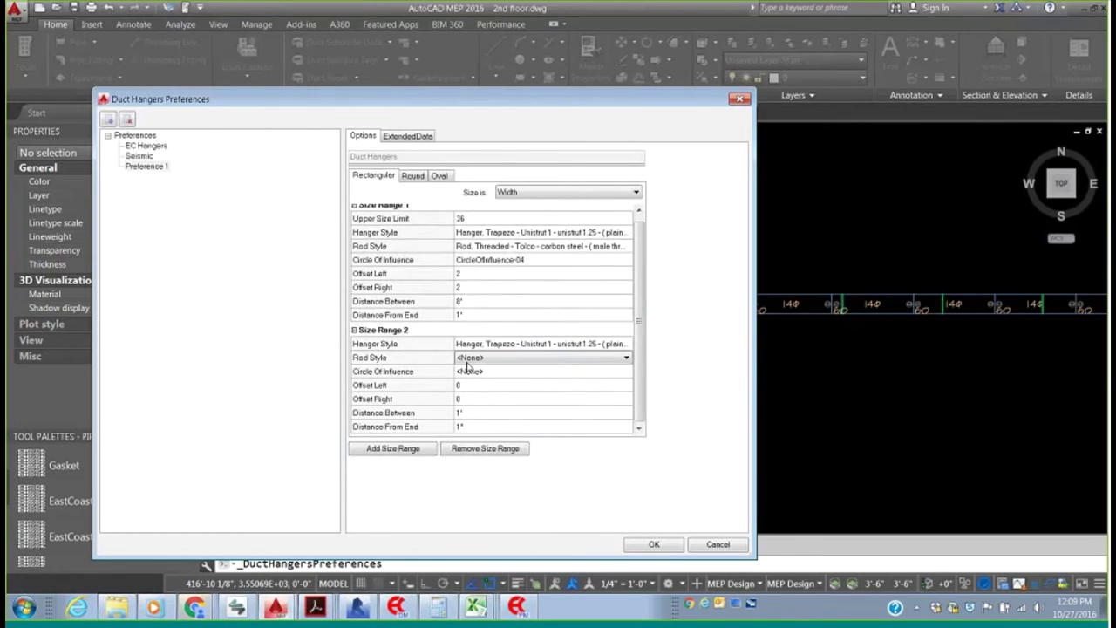
click(624, 358)
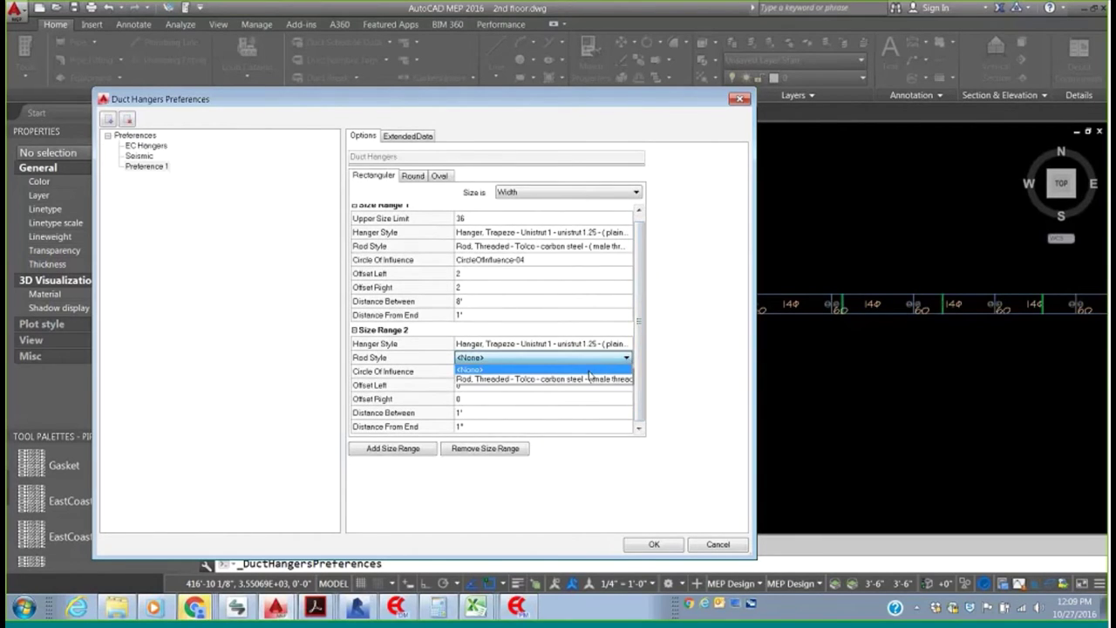
click(485, 380)
click(491, 371)
click(510, 394)
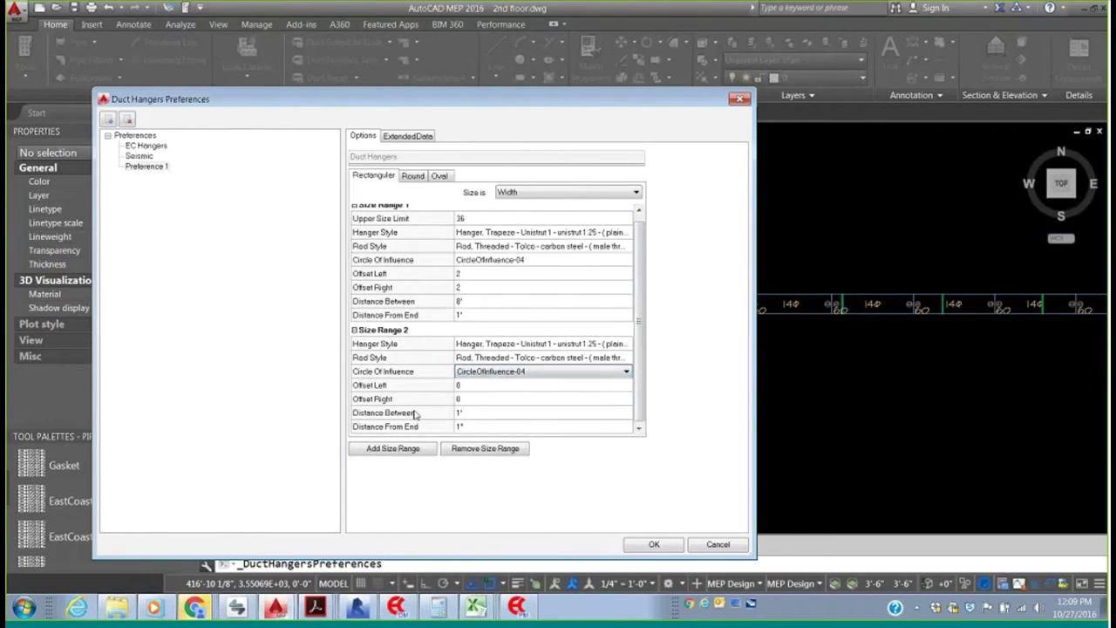
- Set Size Range 2's left and right offsets to 2, distance between hangers to 6' and distance from end to 1'
click(460, 384)
text(2)
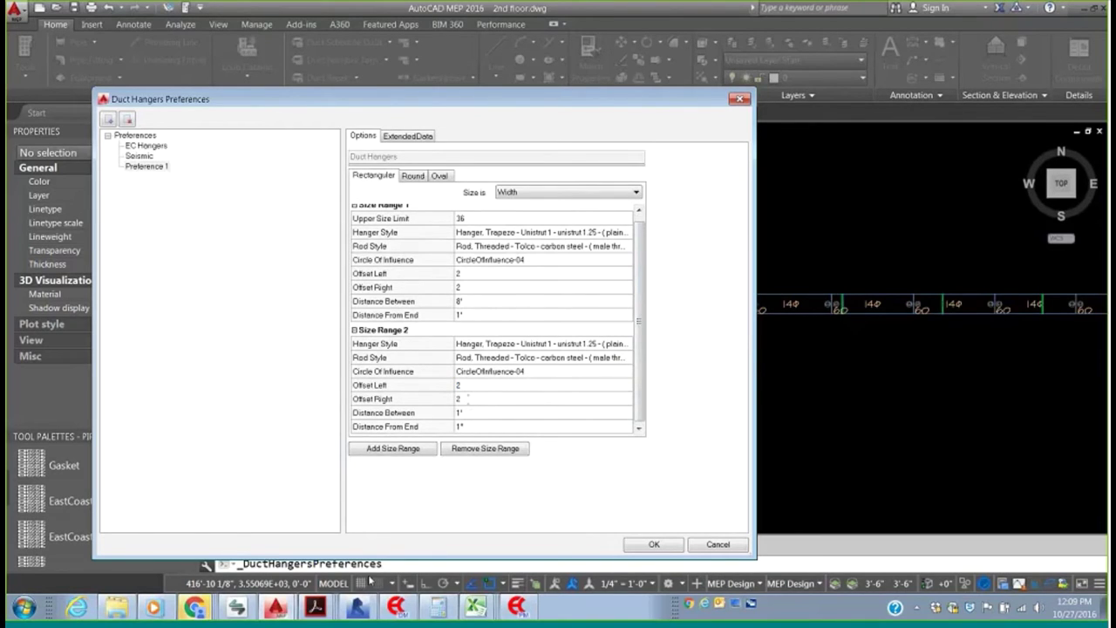
click(475, 415)
text(5)
click(479, 424)
click(435, 430)
- Check the new preference's Round and Oval hanger settings and return to the Rectangular ones
click(411, 177)
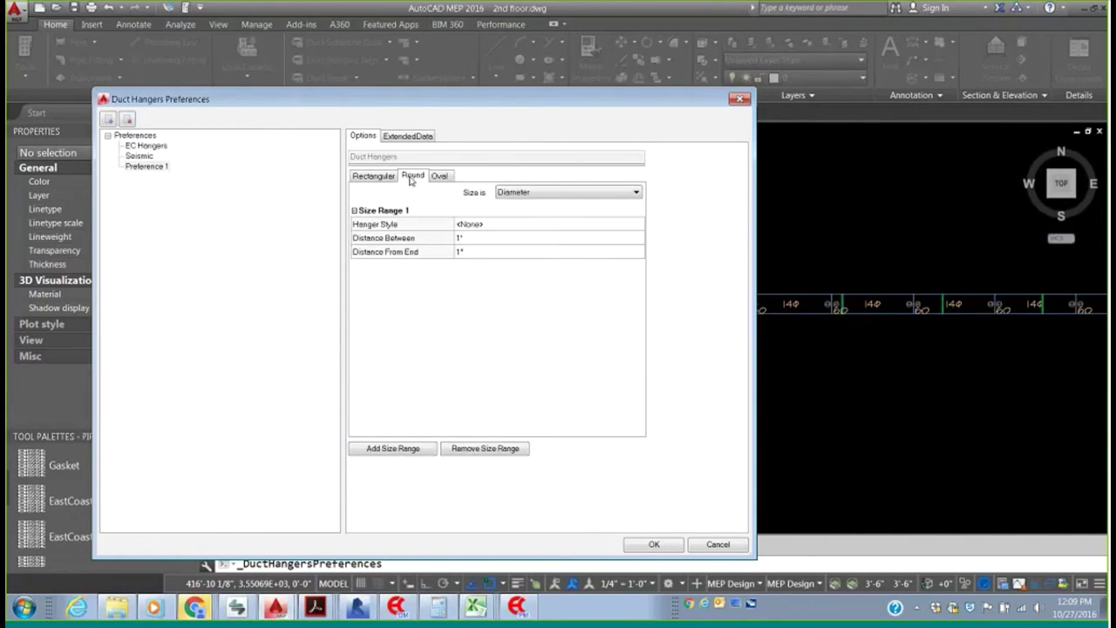
click(438, 176)
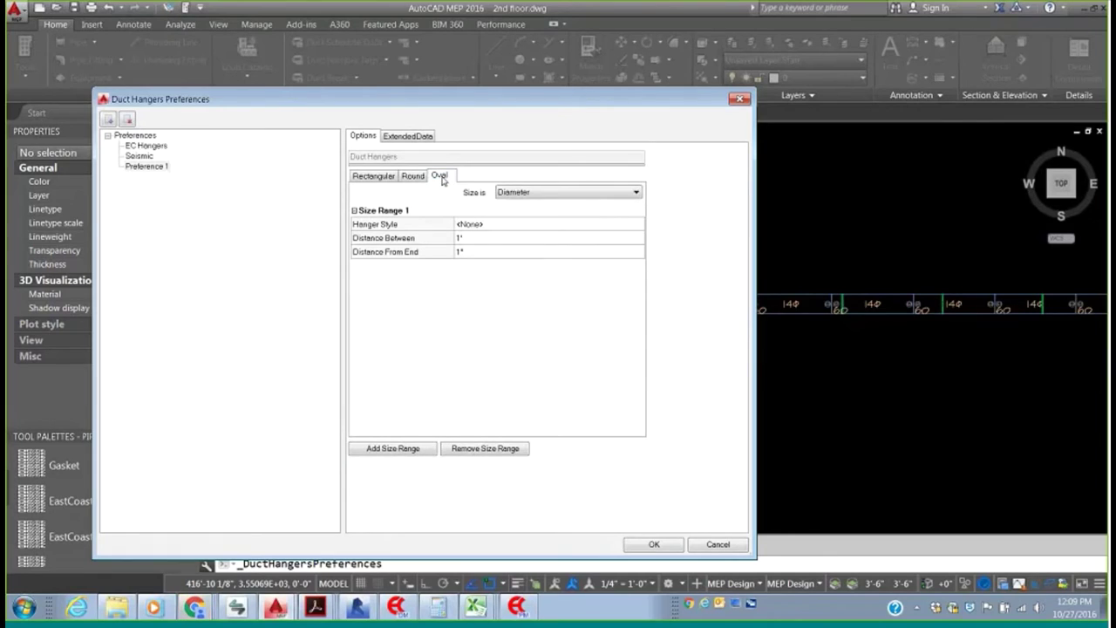
click(372, 176)
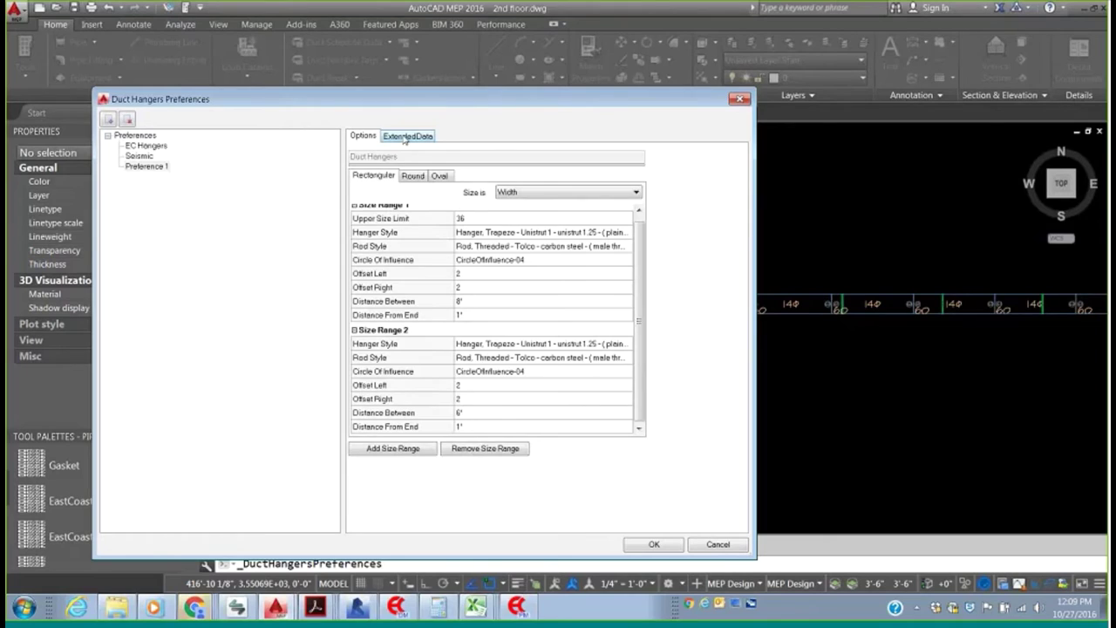
- Check the upper attachment options in the new preference's extended data and save the duct hanger preferences
click(405, 138)
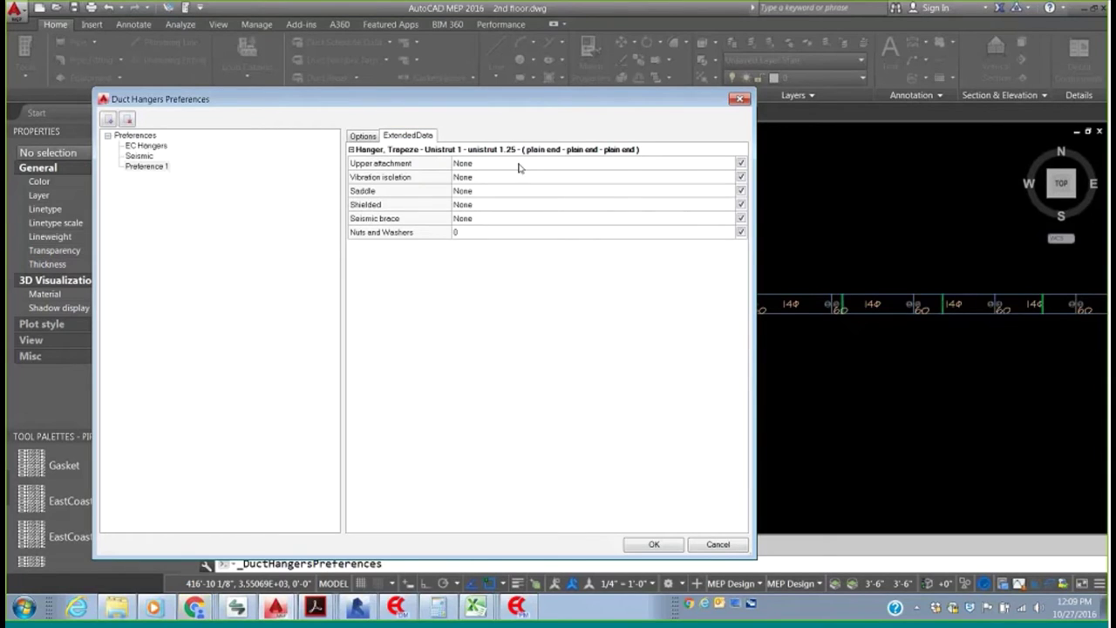
click(729, 164)
click(730, 164)
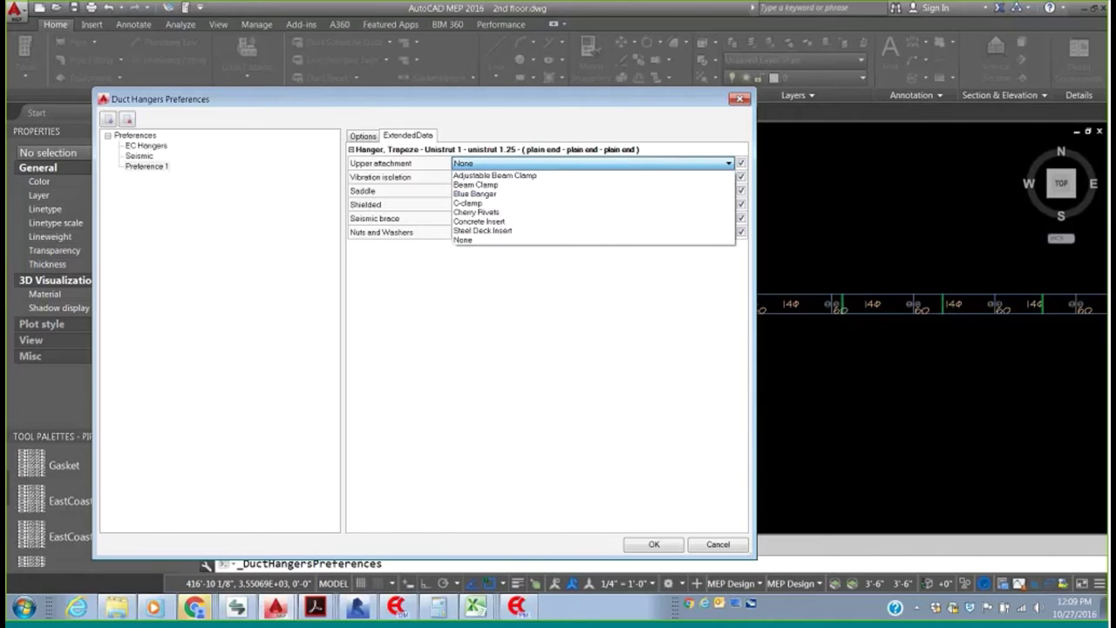
key(Escape)
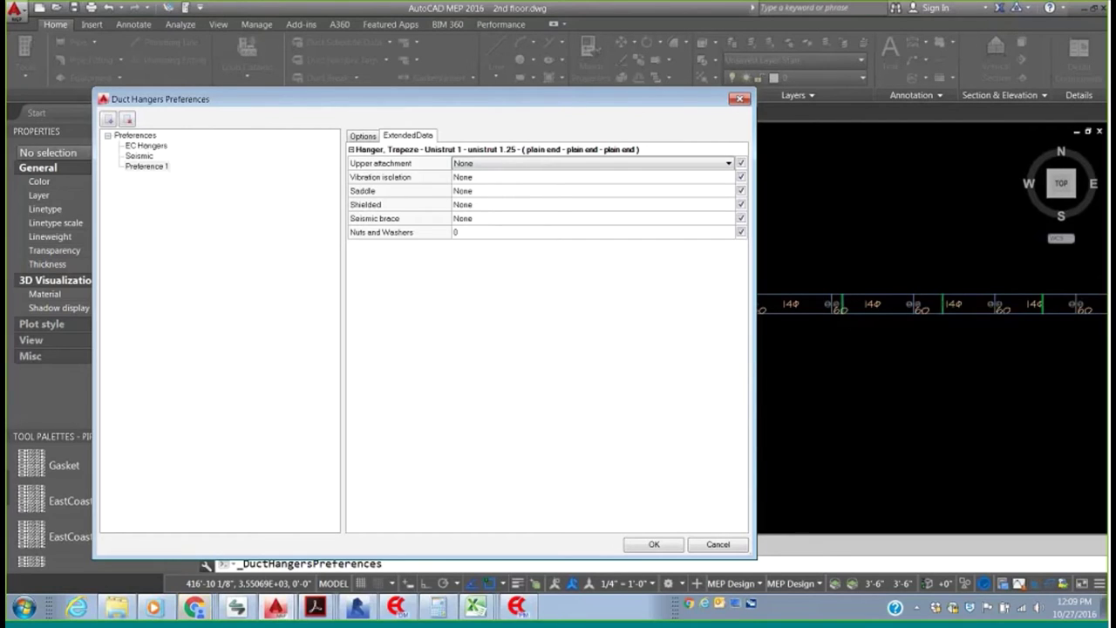
click(654, 544)
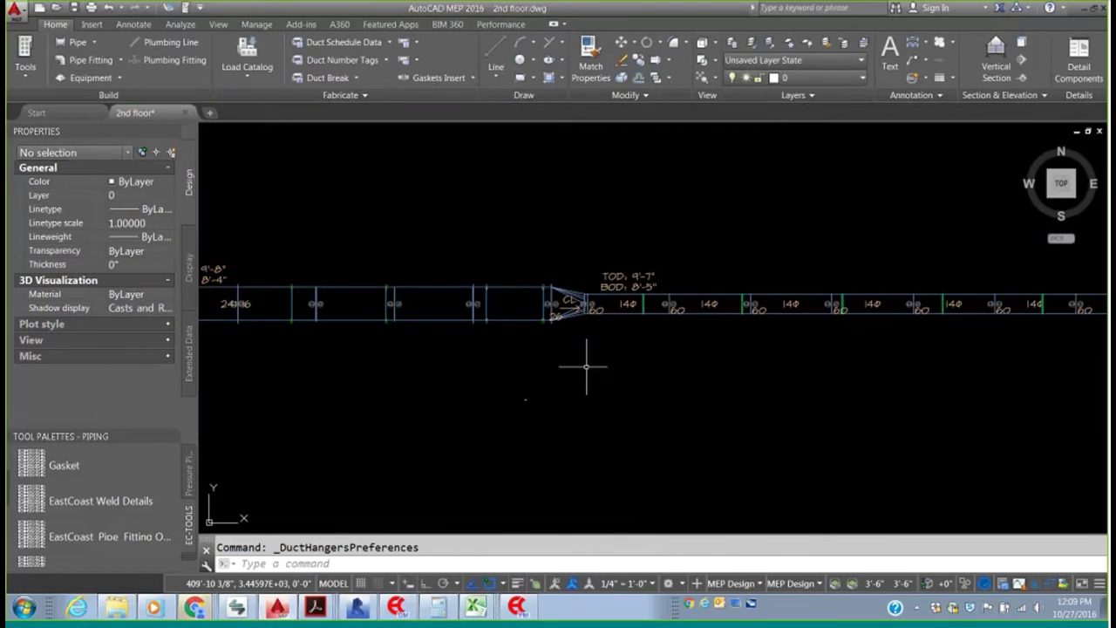
- Start a Total Station export with the whole duct run above the floor plan selected
scroll(604, 374, down, 3)
middle_drag(578, 379, 671, 303)
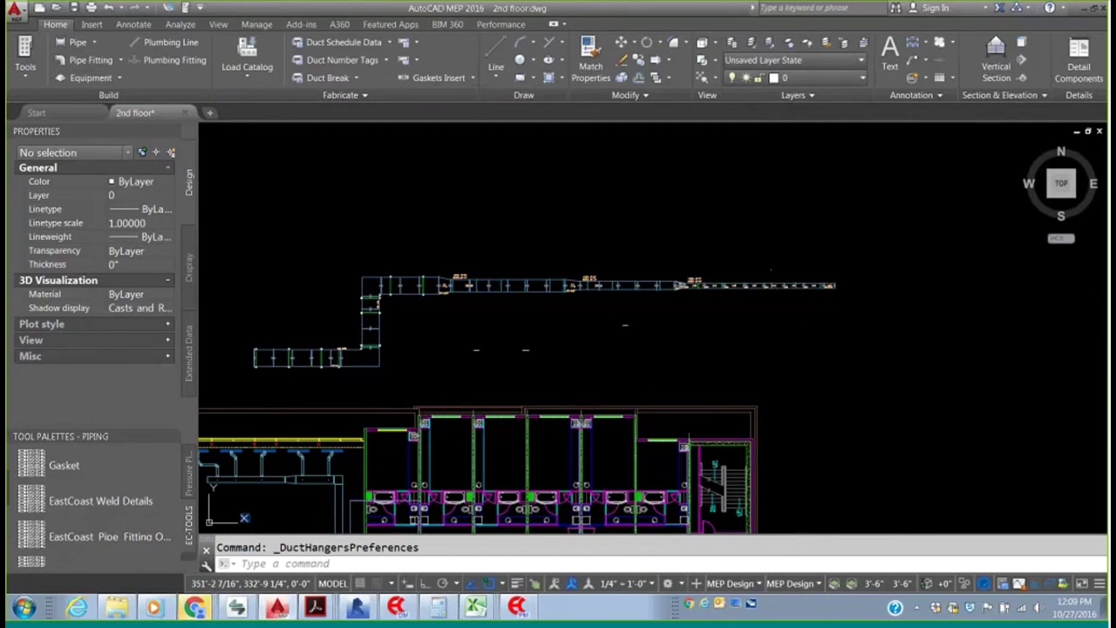
click(417, 60)
click(473, 78)
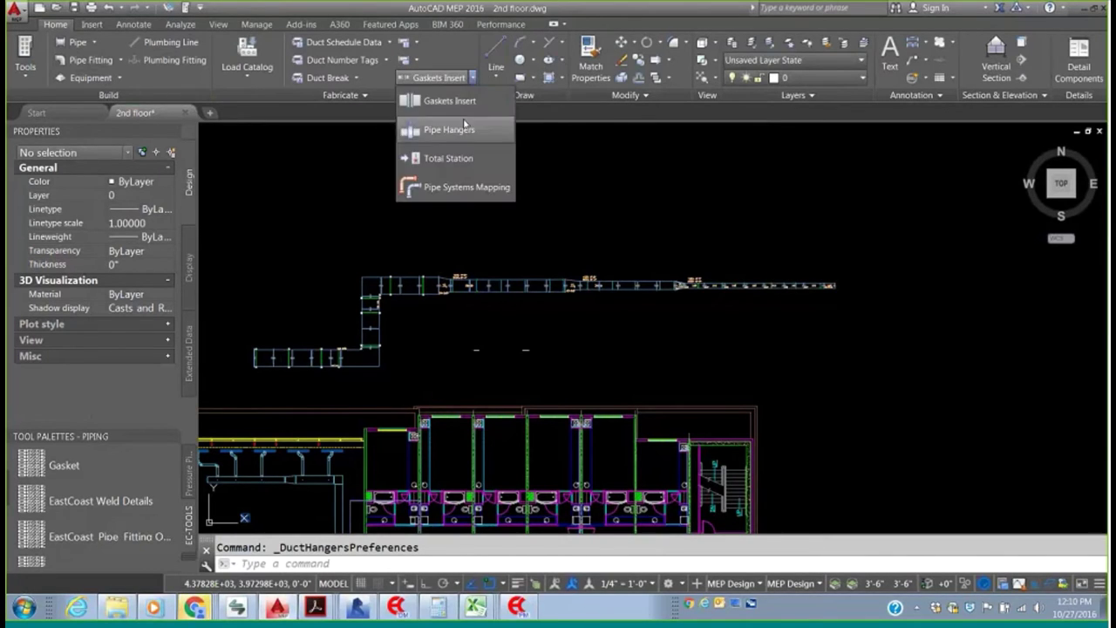
click(437, 159)
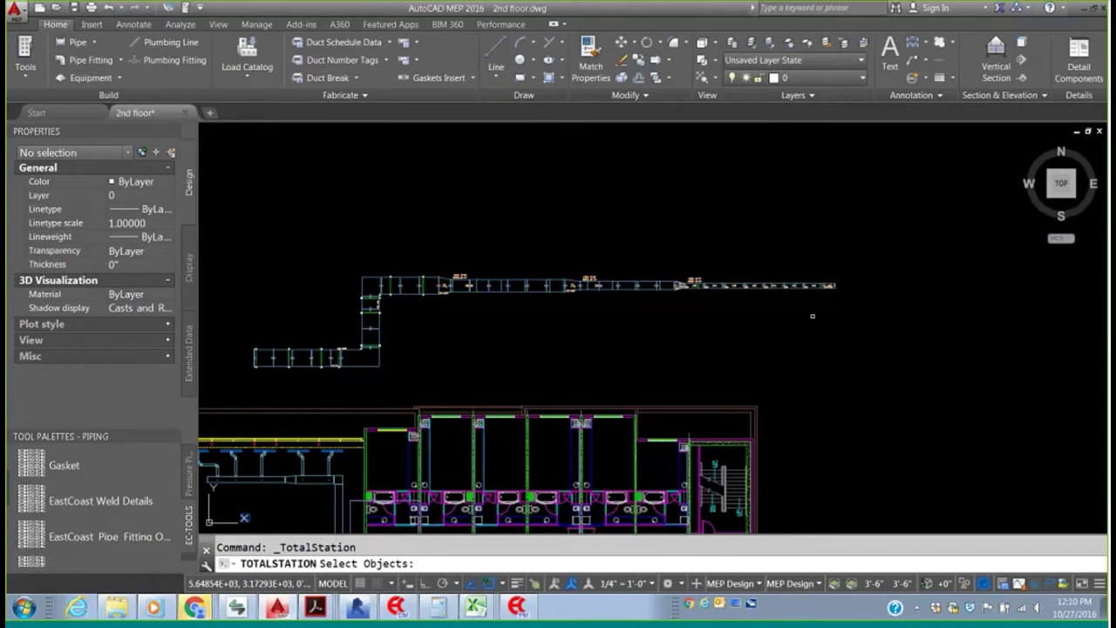
click(923, 400)
click(220, 202)
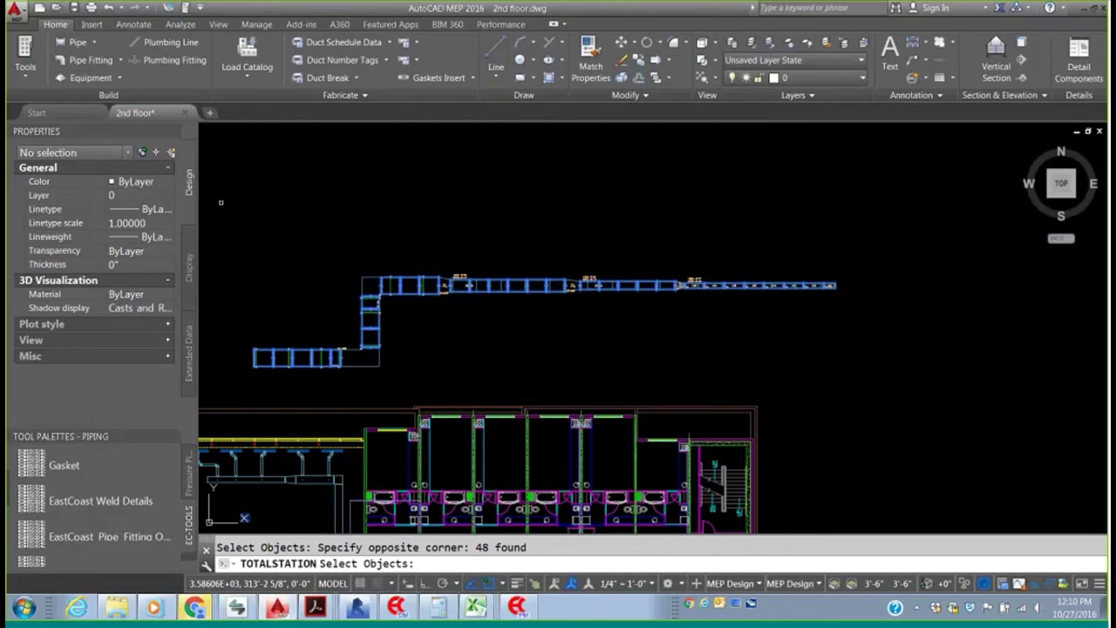
key(Return)
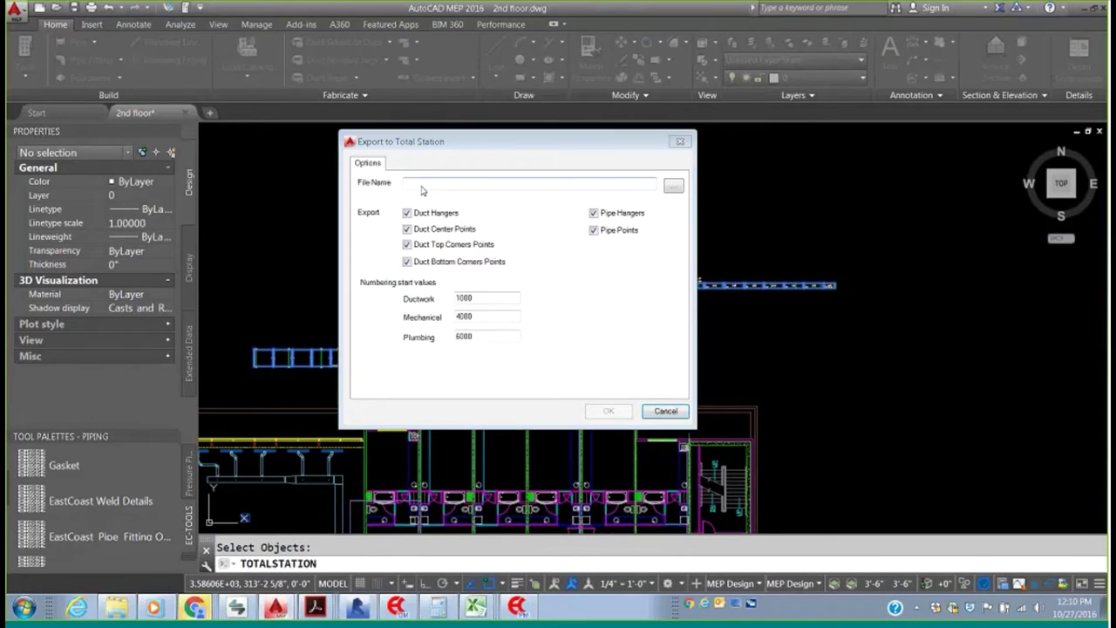
- Choose a Trimble job file in the Support folder, named with a first name followed by "Hanger", and dismiss the export
click(673, 185)
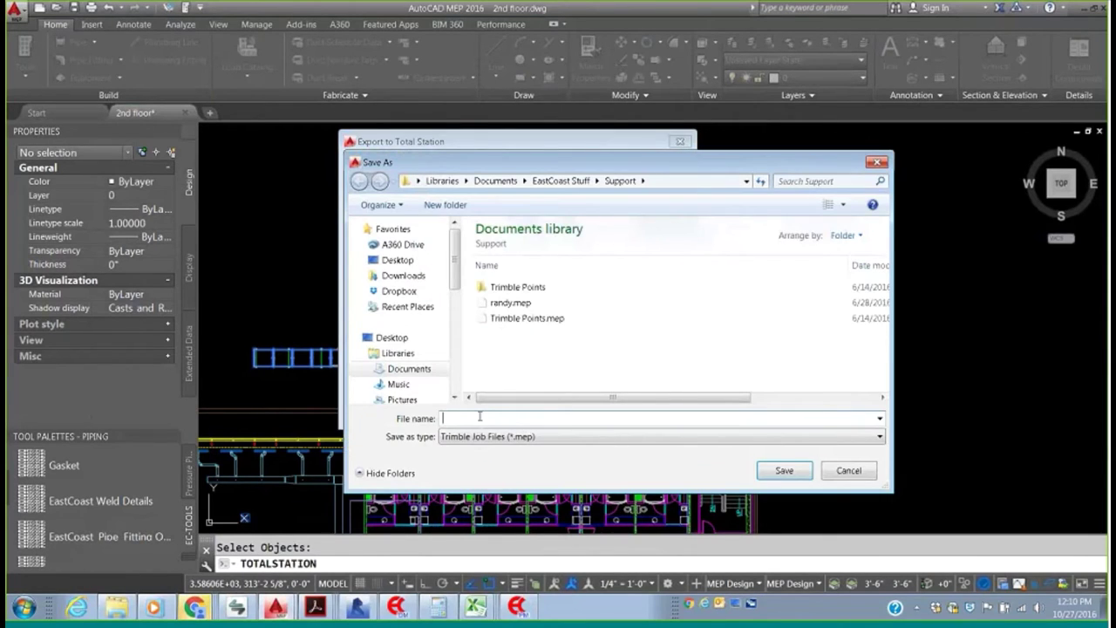
text(Randy G)
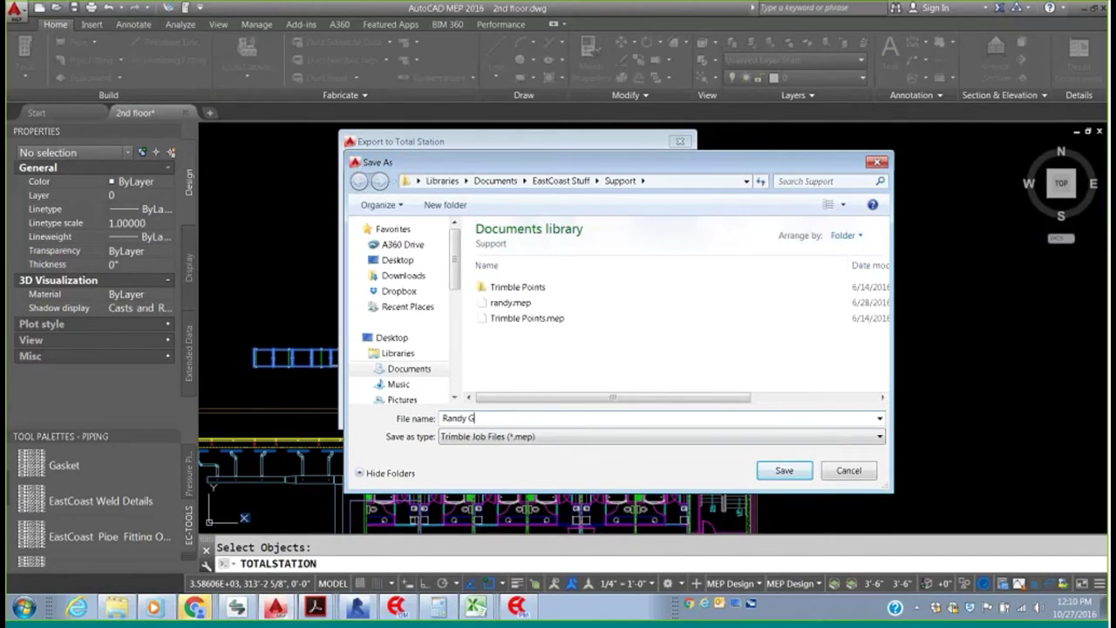
key(BackSpace)
text(Hanger)
click(784, 476)
click(659, 414)
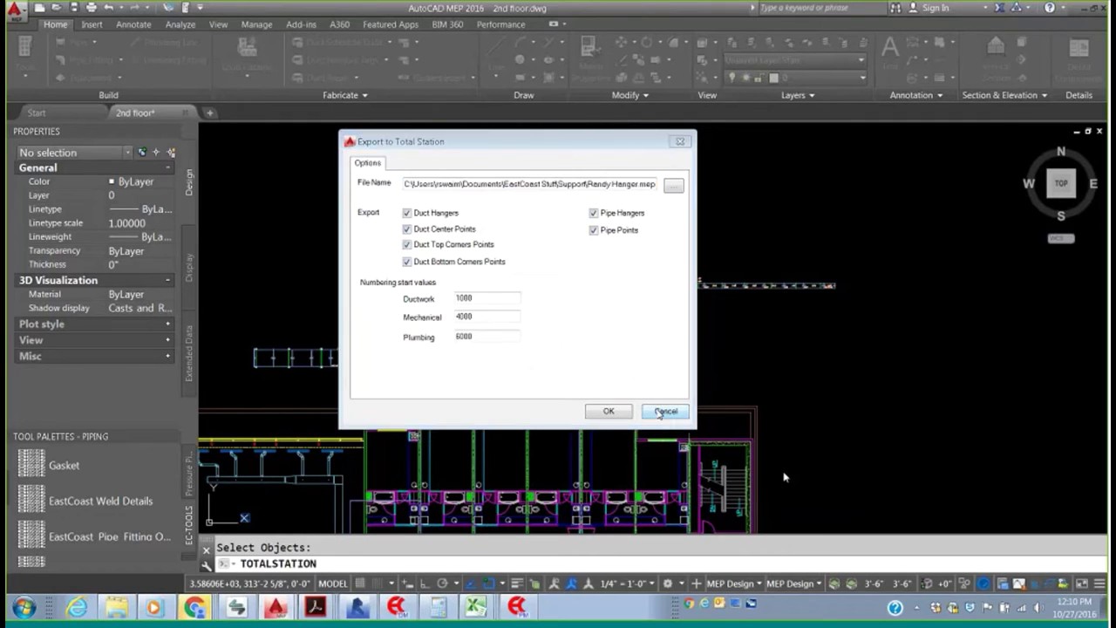
- Draw a straight horizontal 50" x 16" duct above the run's lower-left leg, using Add Selected on that leg's first duct segment
scroll(560, 324, down, 2)
mouse_move(560, 323)
middle_down()
mouse_move(598, 317)
mouse_move(628, 291)
mouse_move(506, 249)
mouse_move(511, 280)
middle_up()
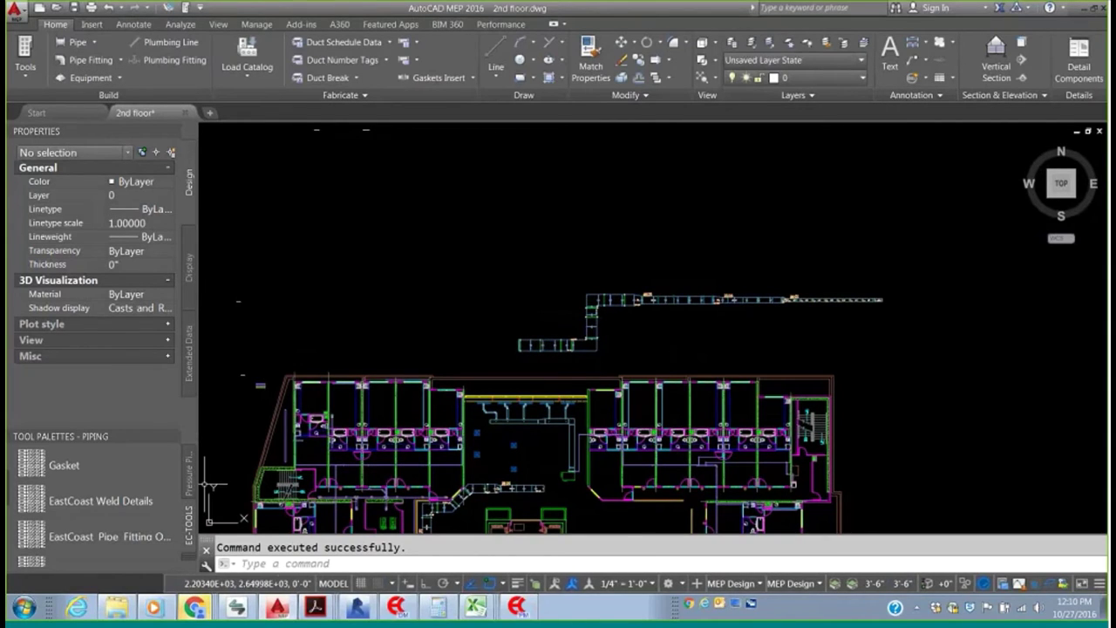
scroll(530, 342, up, 8)
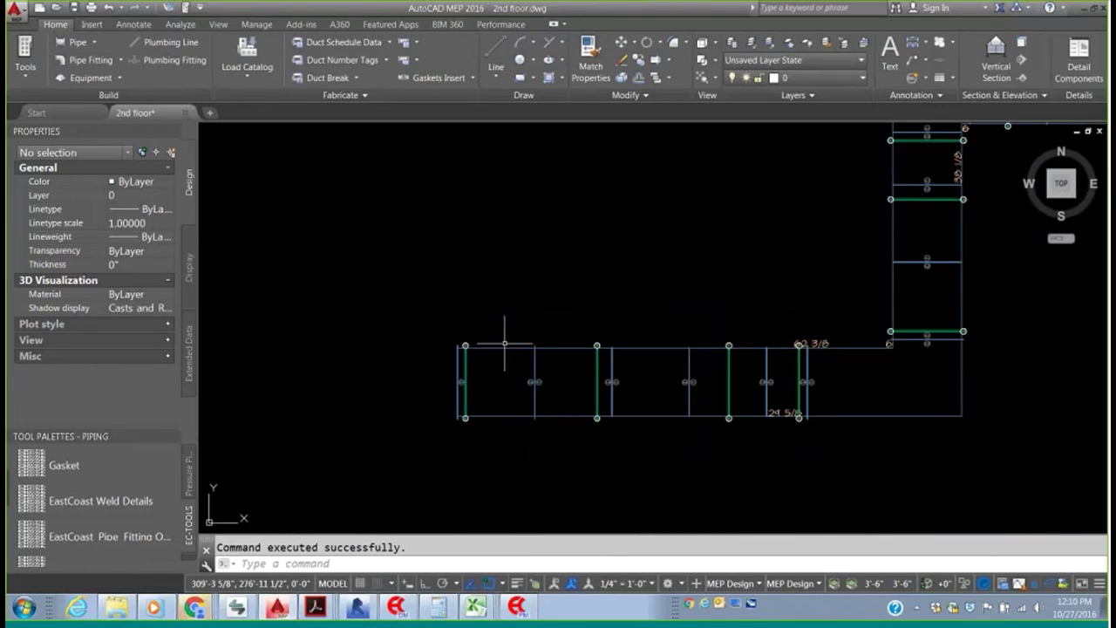
click(499, 344)
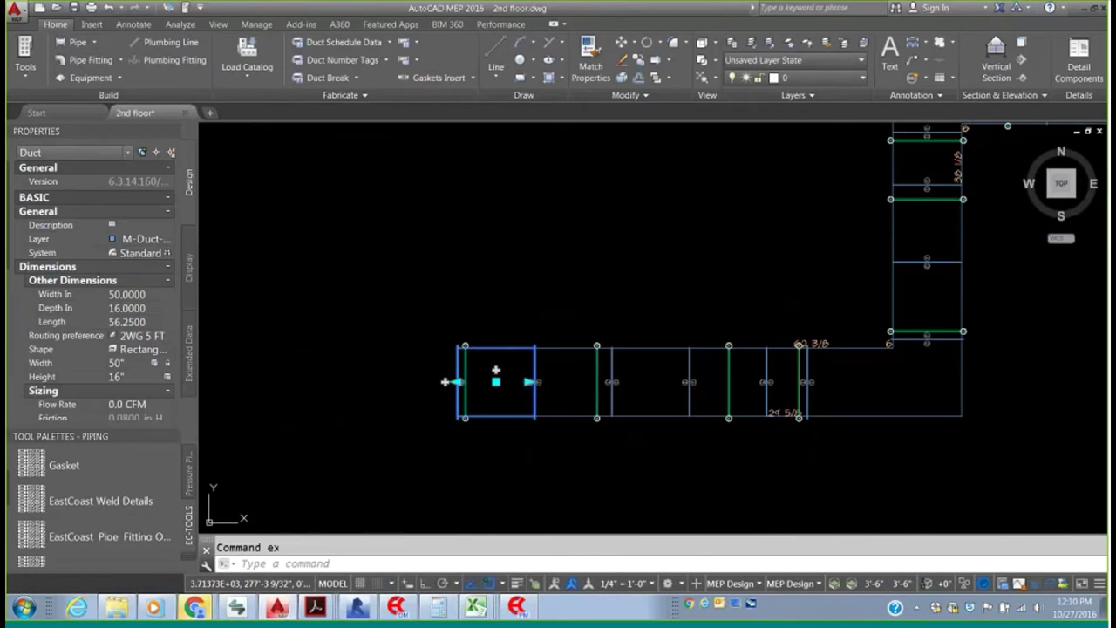
right_click(500, 346)
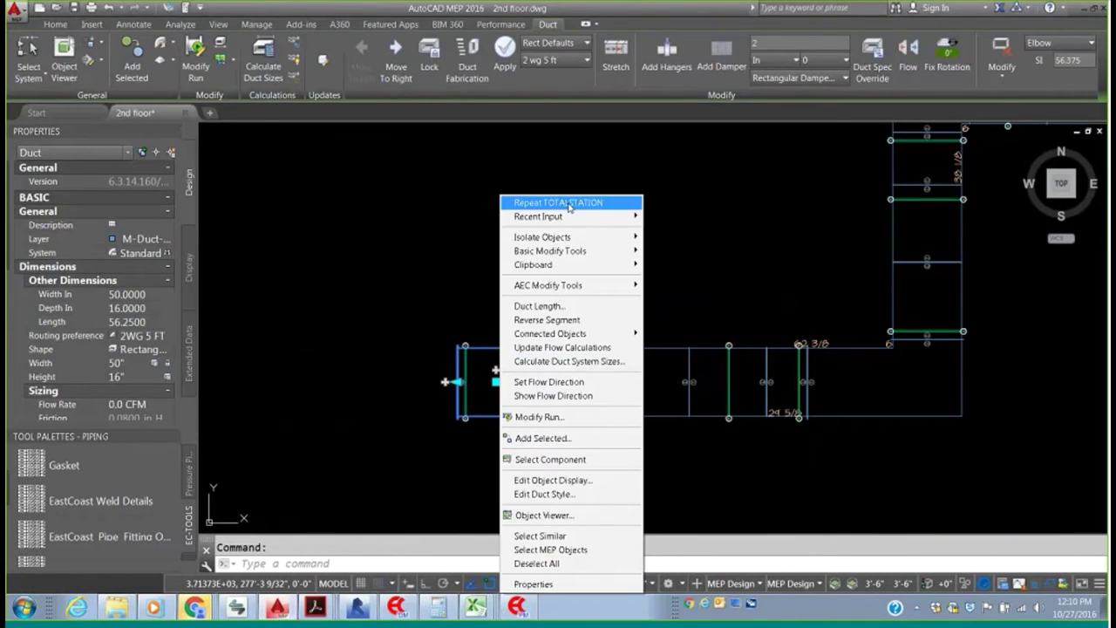
mouse_move(544, 291)
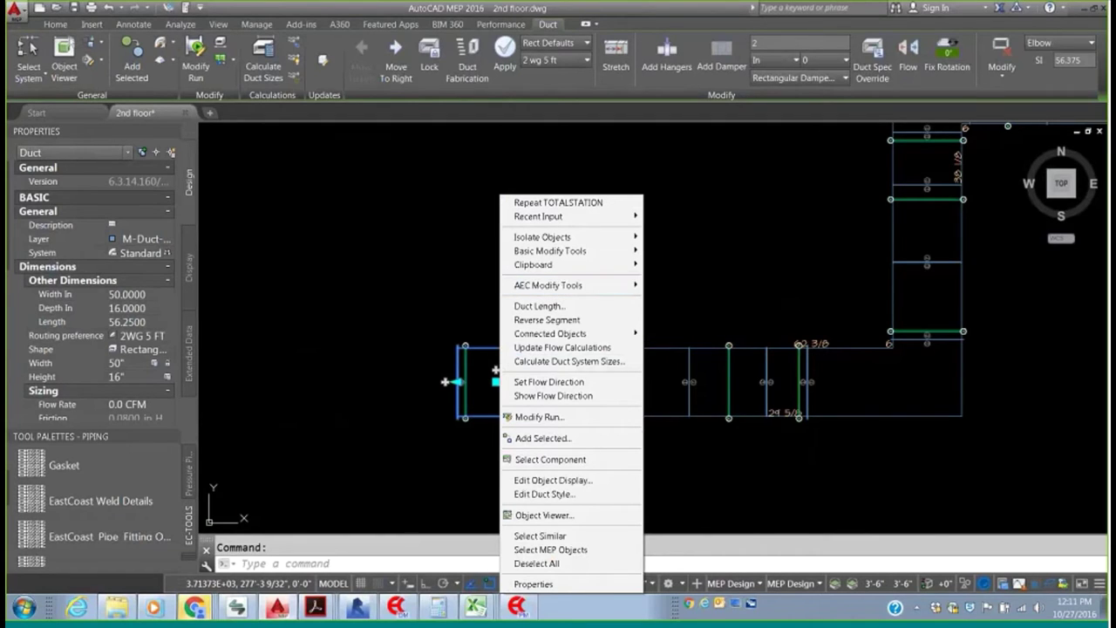
click(542, 438)
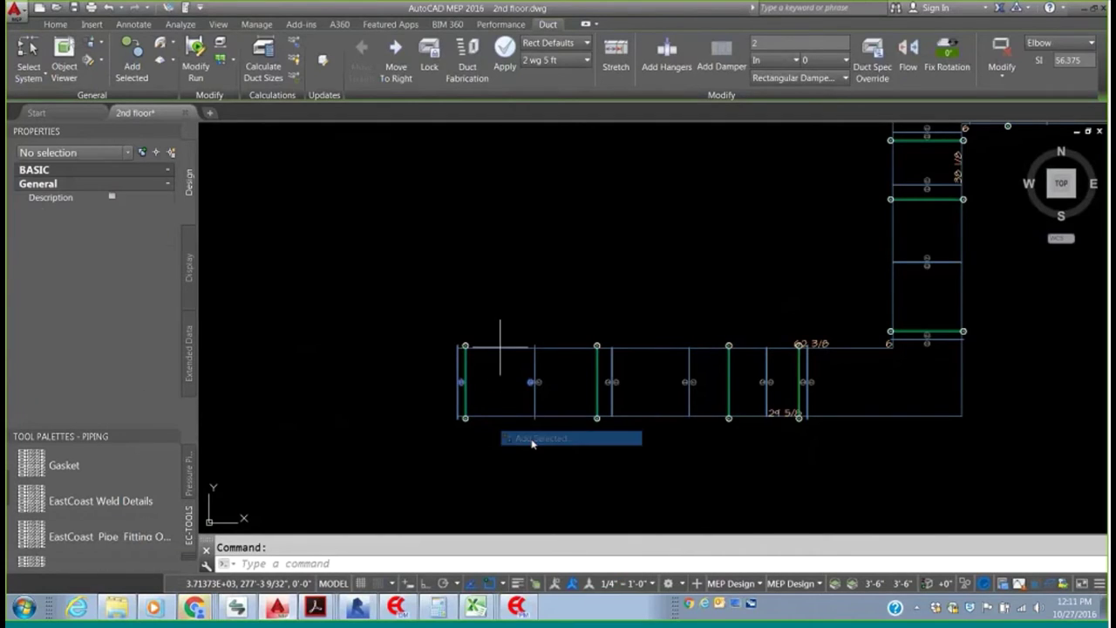
click(299, 236)
scroll(523, 219, down, 3)
middle_drag(526, 218, 580, 218)
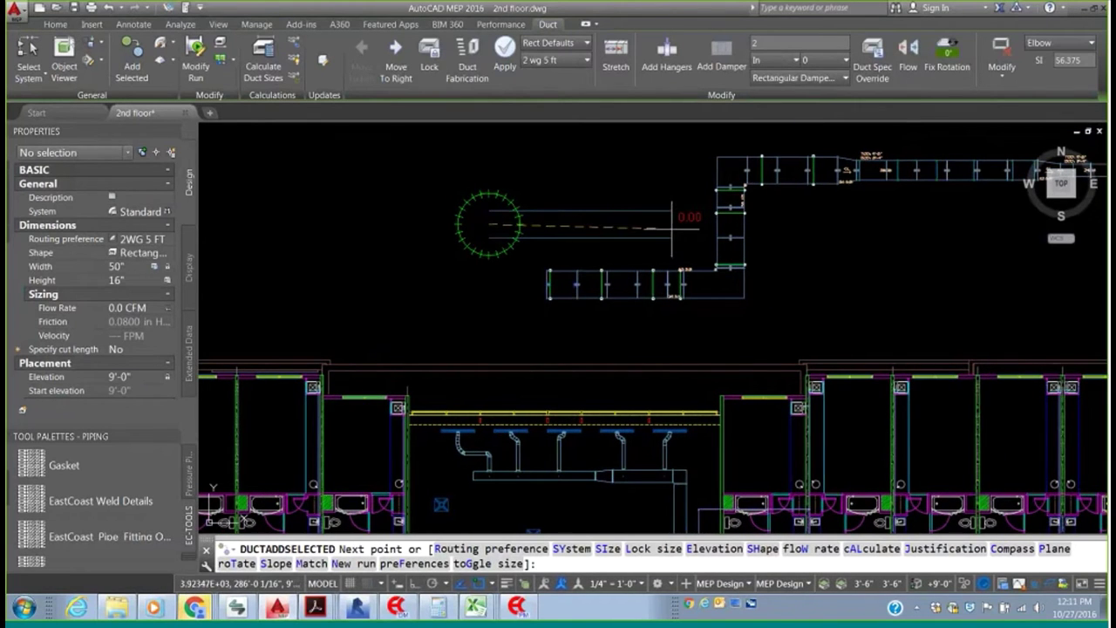
click(672, 220)
right_click(672, 221)
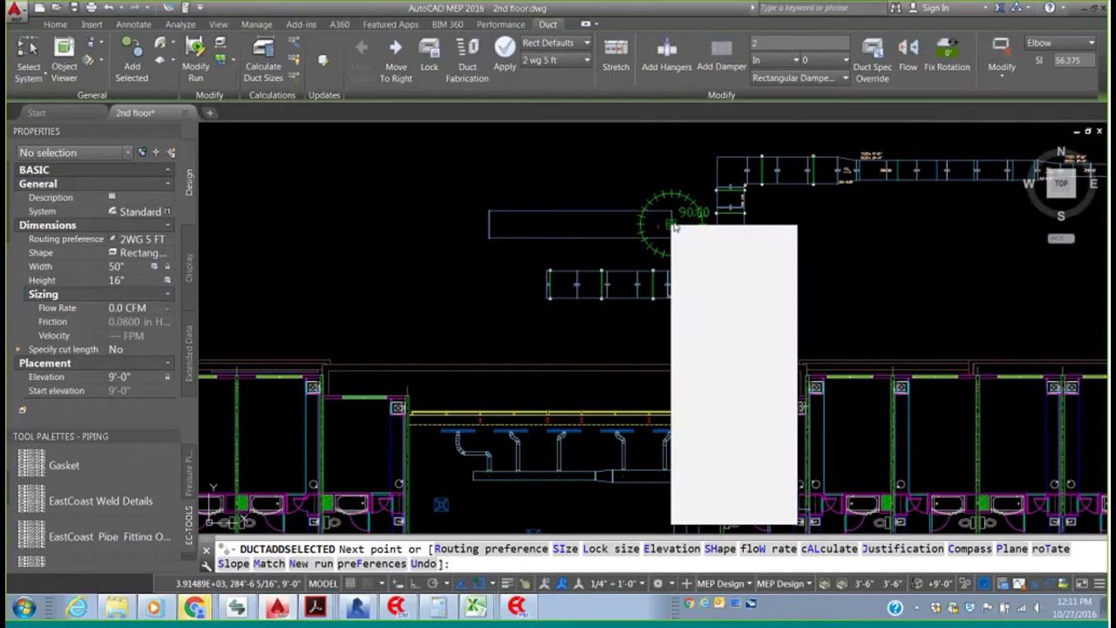
click(693, 229)
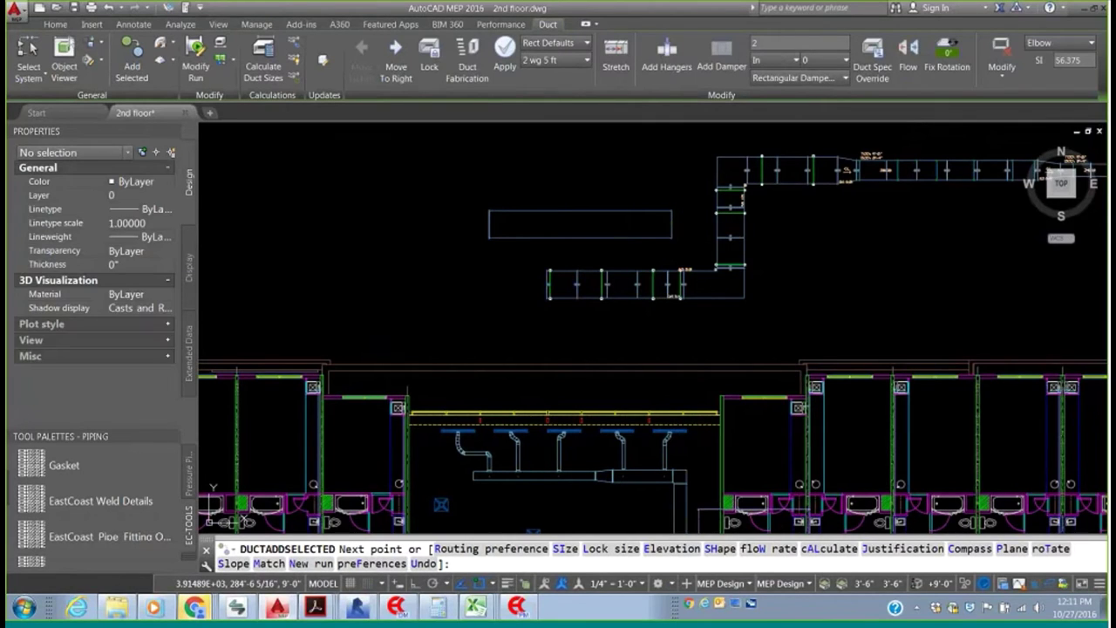
- Add hangers along the new duct run with the Seismic preference, leaving the upper attachment at None
scroll(509, 221, up, 4)
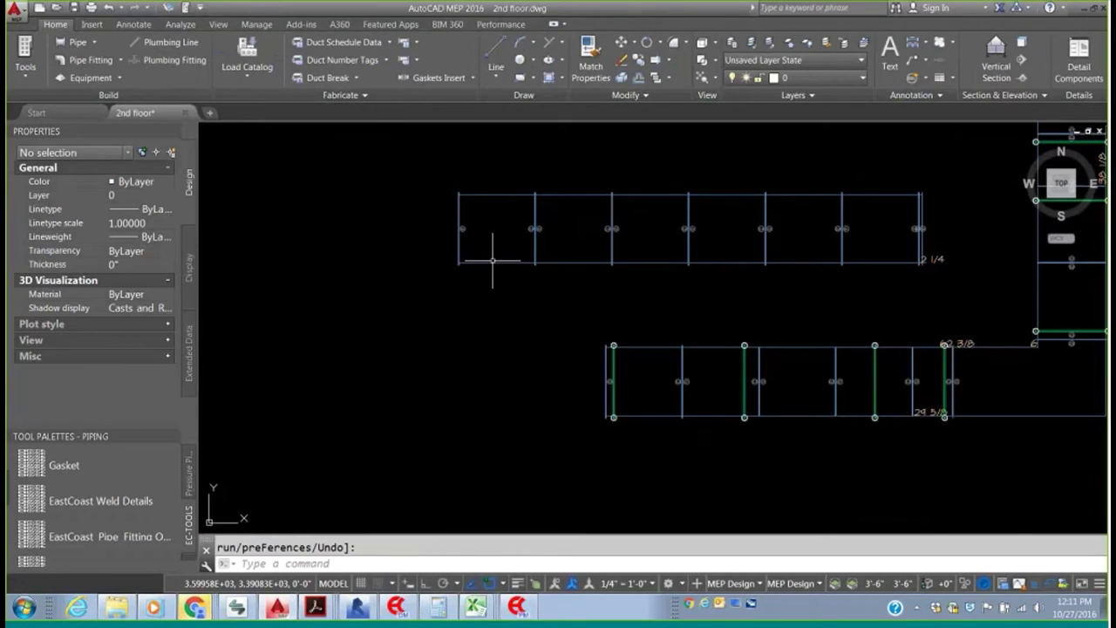
mouse_move(491, 262)
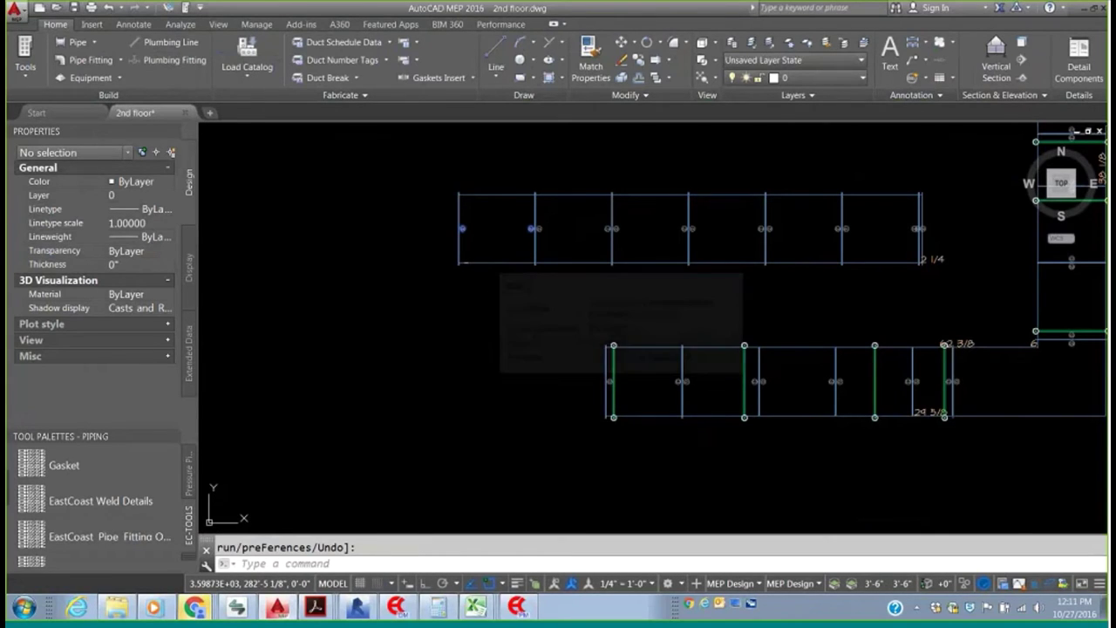
click(493, 242)
middle_drag(486, 361, 391, 382)
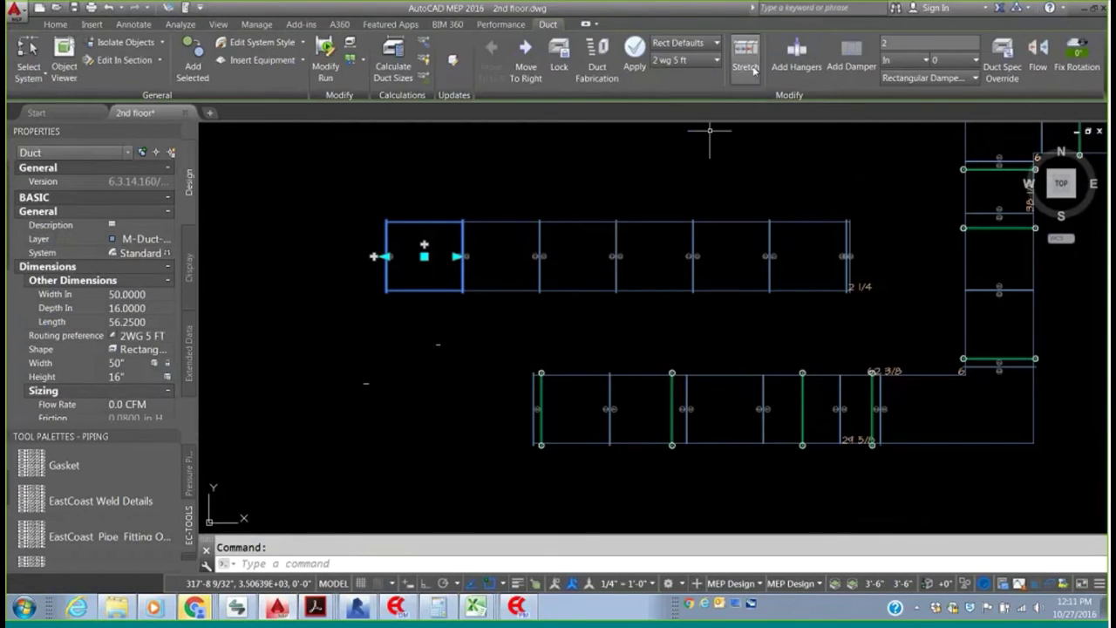
click(797, 51)
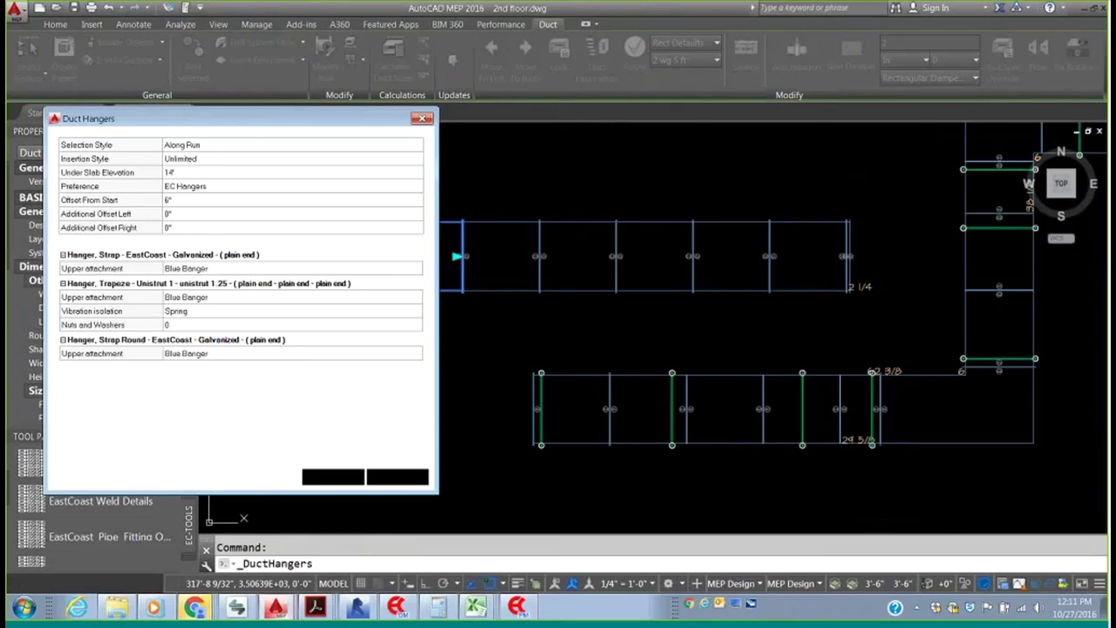
click(241, 186)
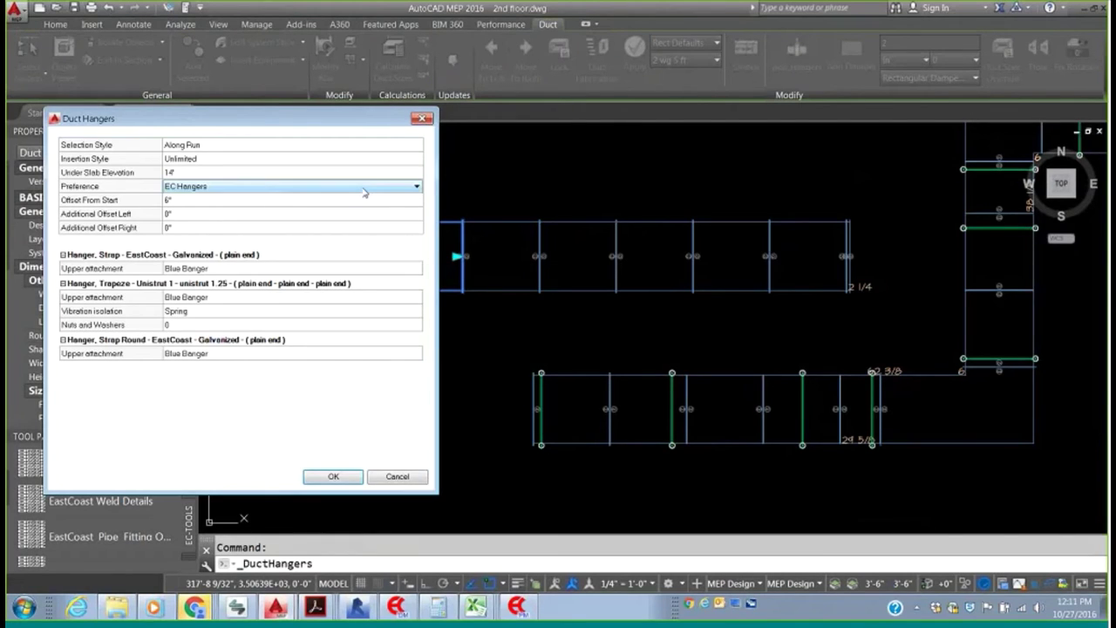
click(200, 186)
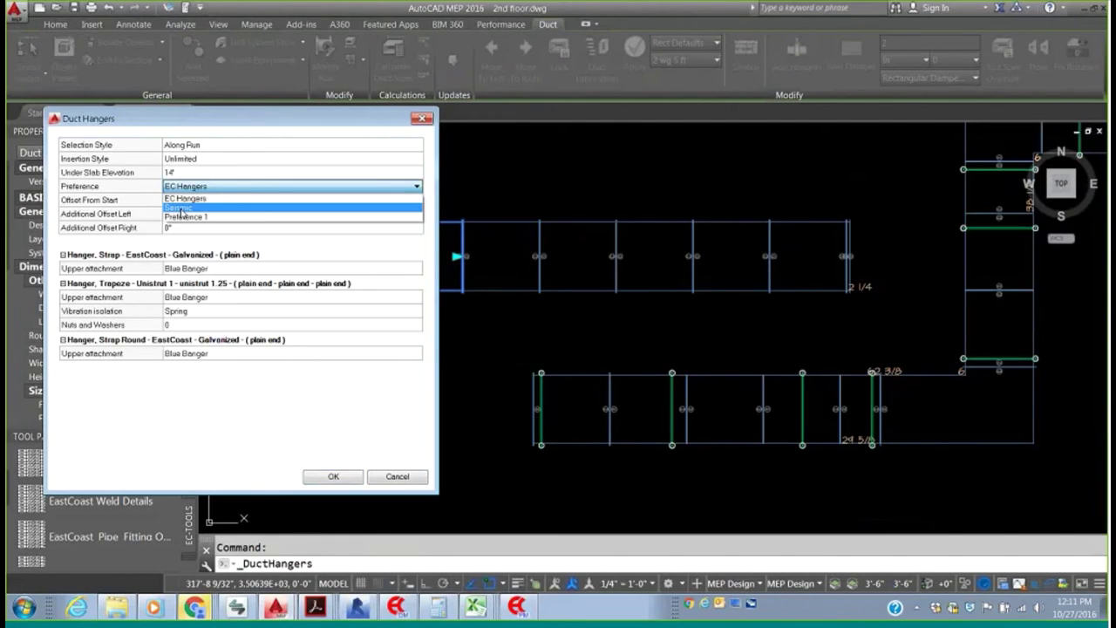
click(180, 208)
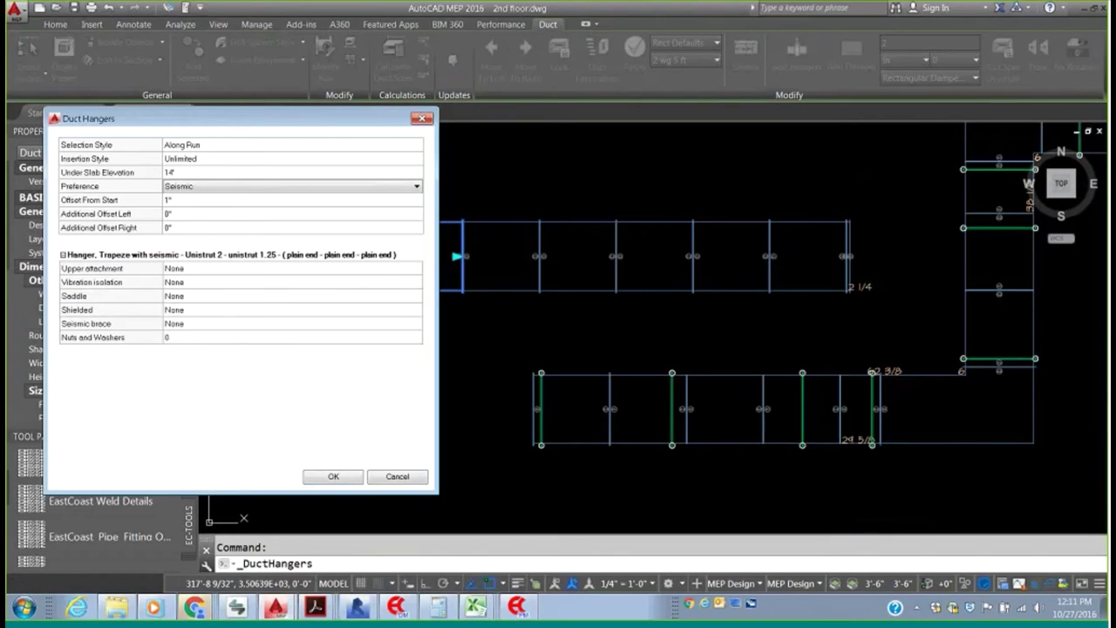
click(240, 269)
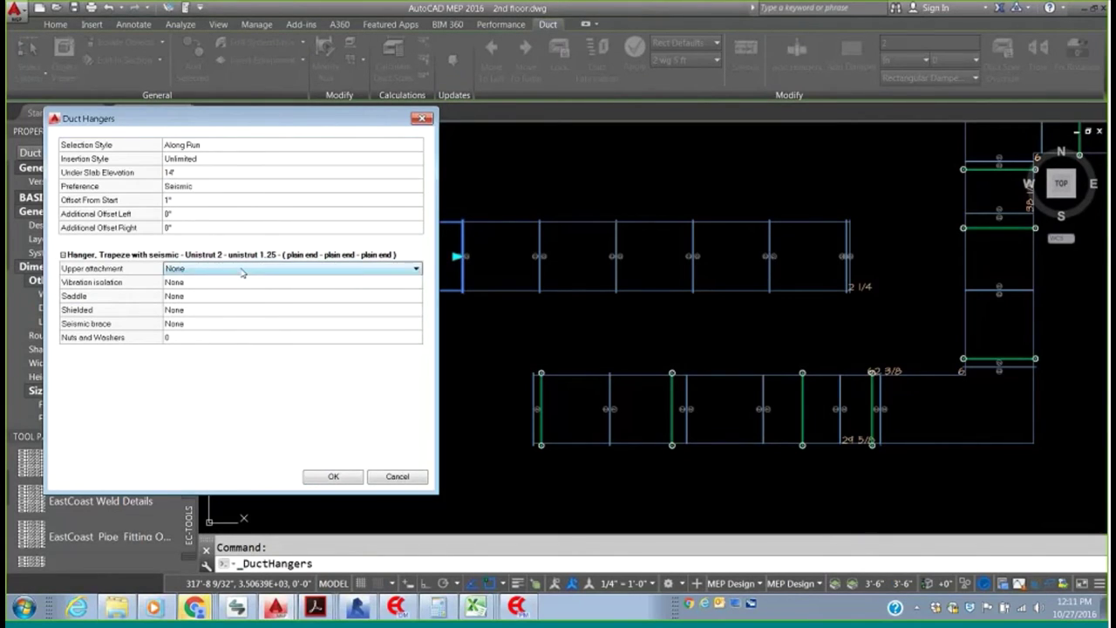
click(337, 481)
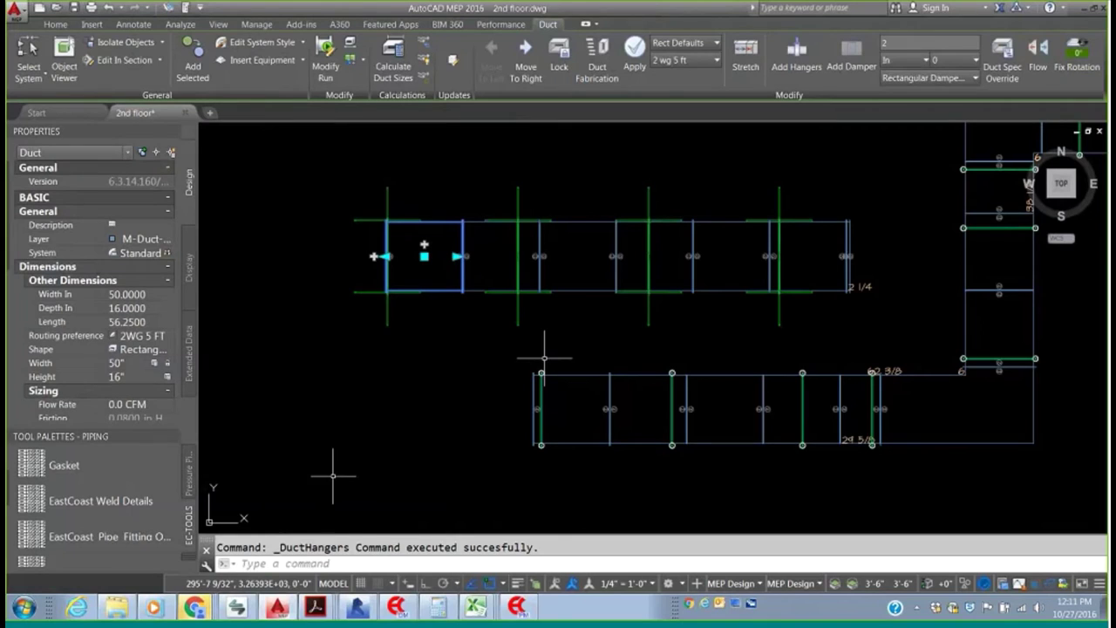
- Inspect the first duct segments and their seismic hangers up close in an isometric Object Viewer view
middle_drag(605, 336, 622, 378)
click(645, 397)
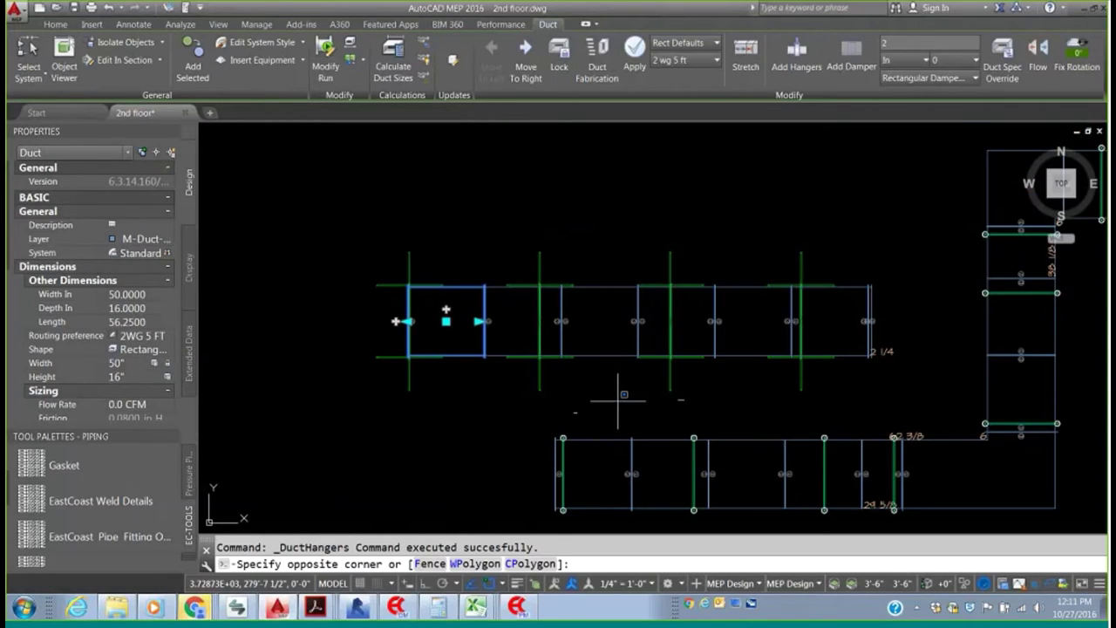
click(287, 210)
right_click(472, 338)
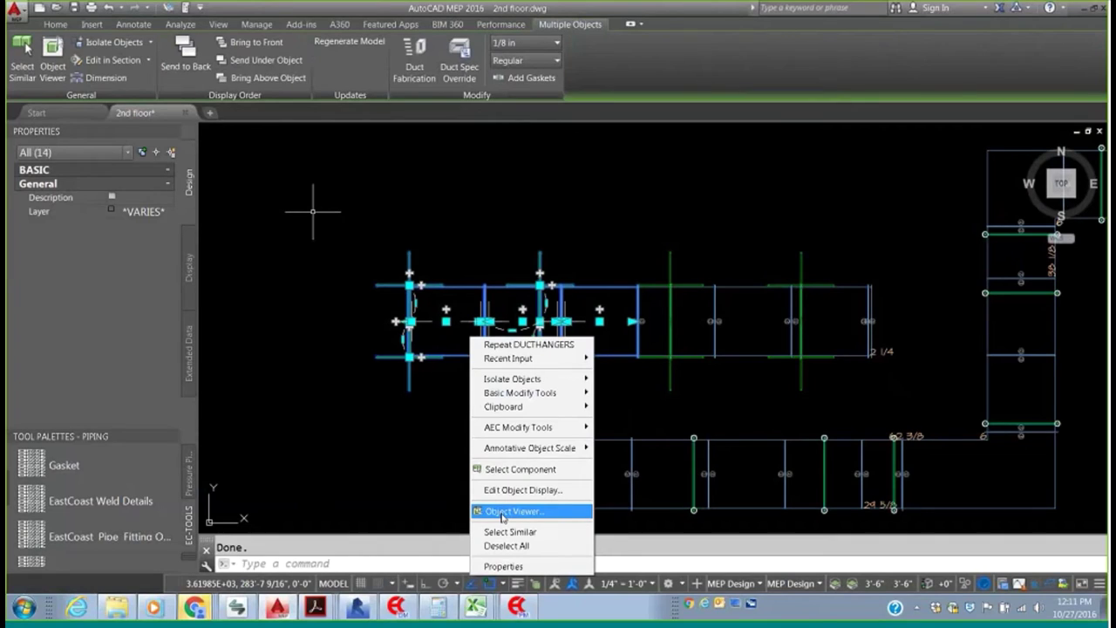
click(503, 514)
mouse_move(1044, 132)
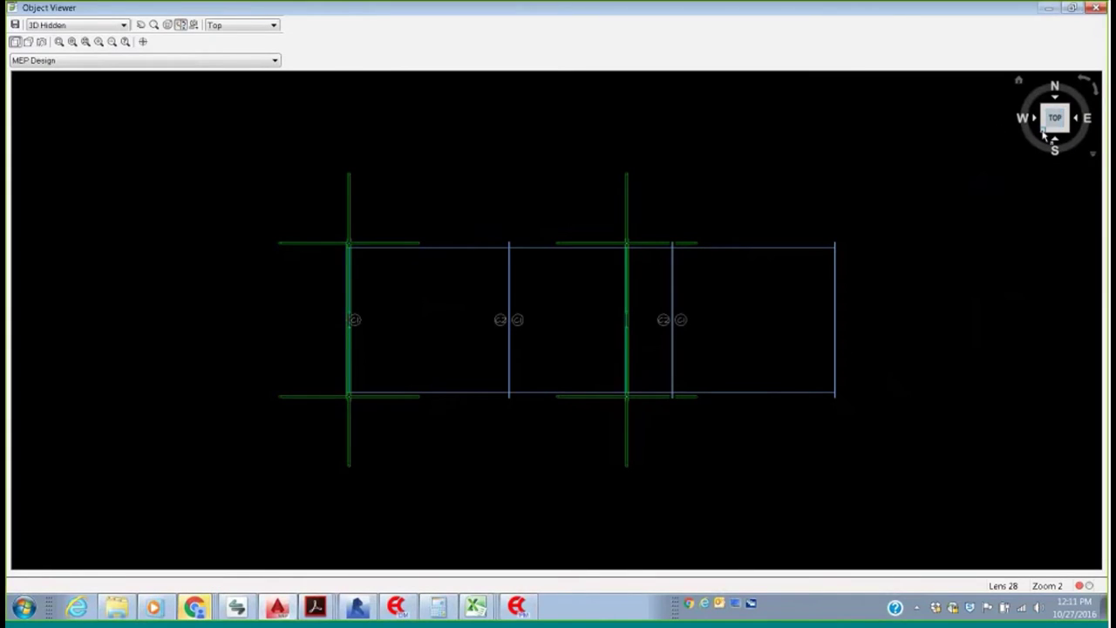
click(1044, 132)
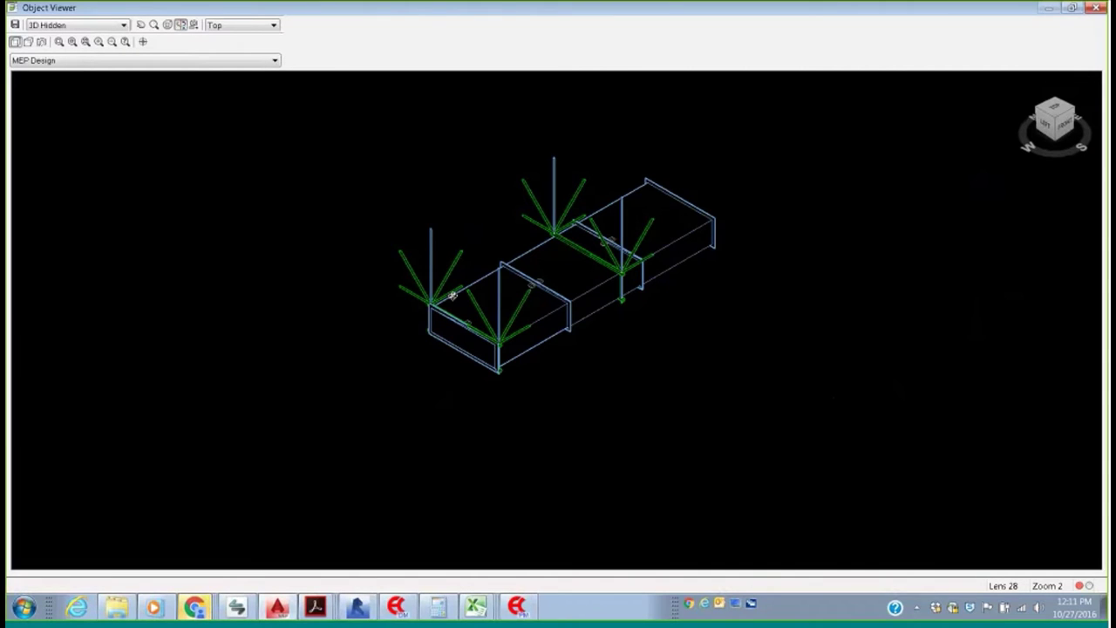
scroll(613, 306, up, 3)
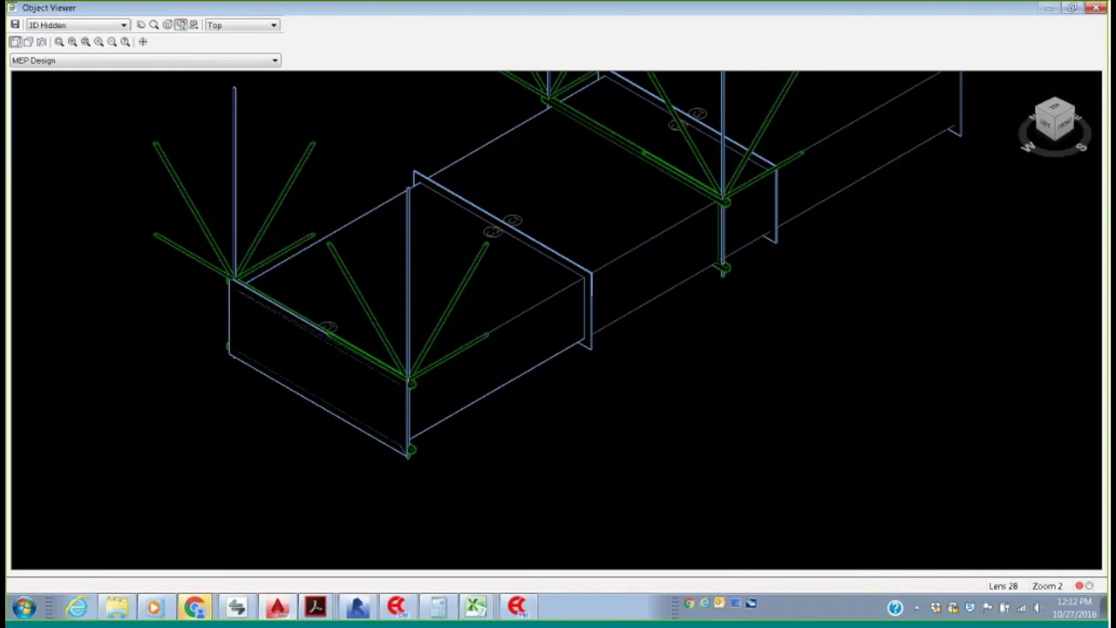
- Close the Object Viewer and start a new pipe with the EC - Thread X Weld routing preference and 8" nominal size
click(1095, 8)
scroll(585, 385, down, 3)
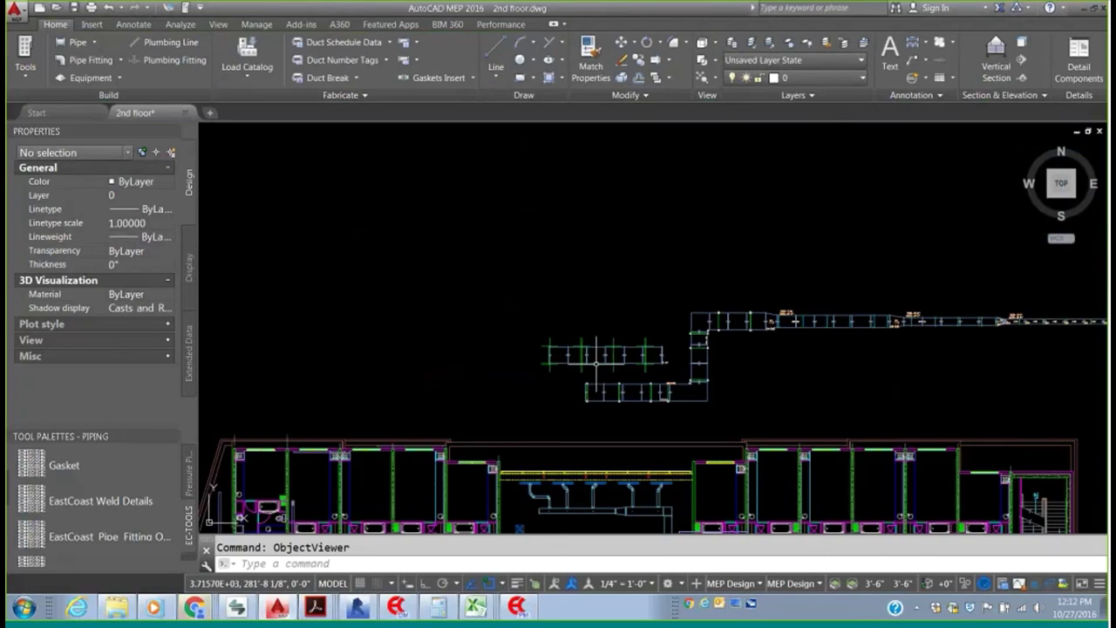
middle_drag(558, 392, 636, 187)
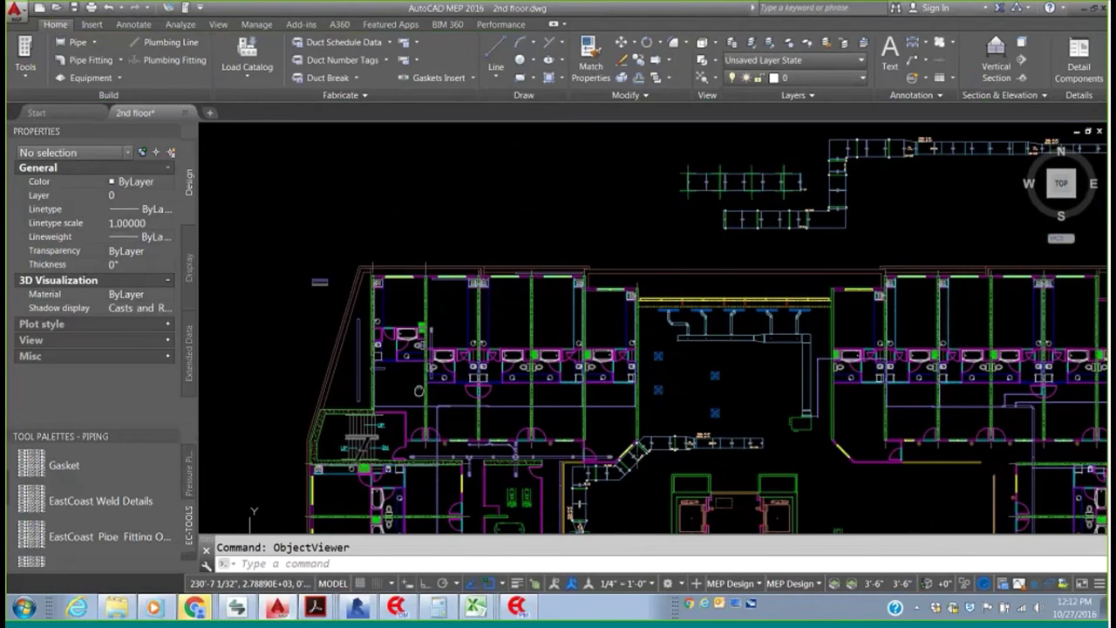
middle_drag(262, 261, 375, 314)
click(85, 78)
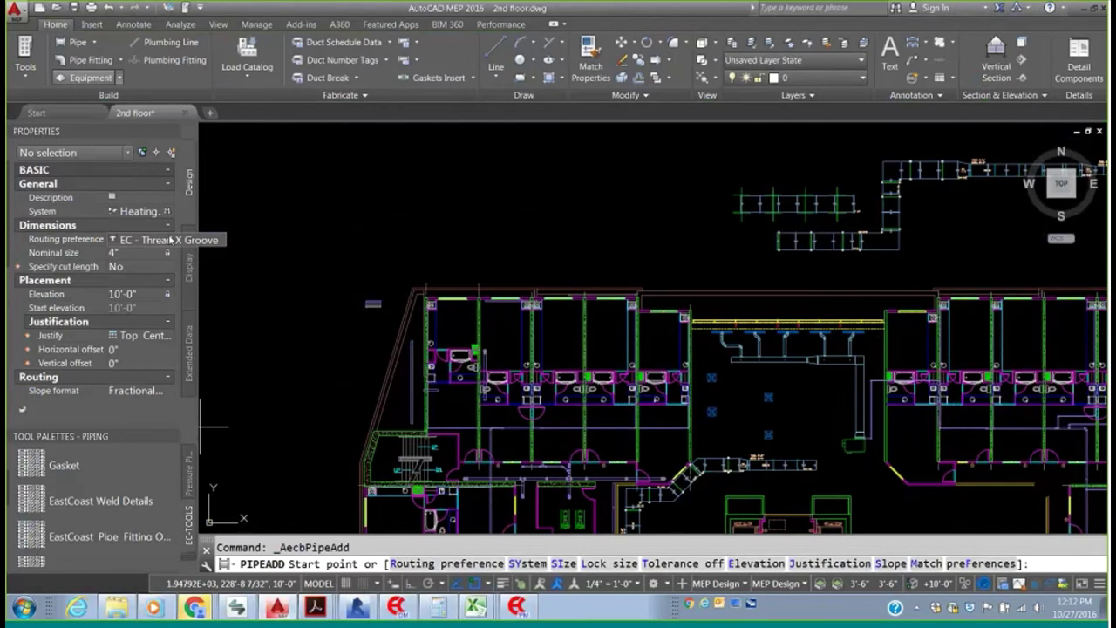
click(171, 239)
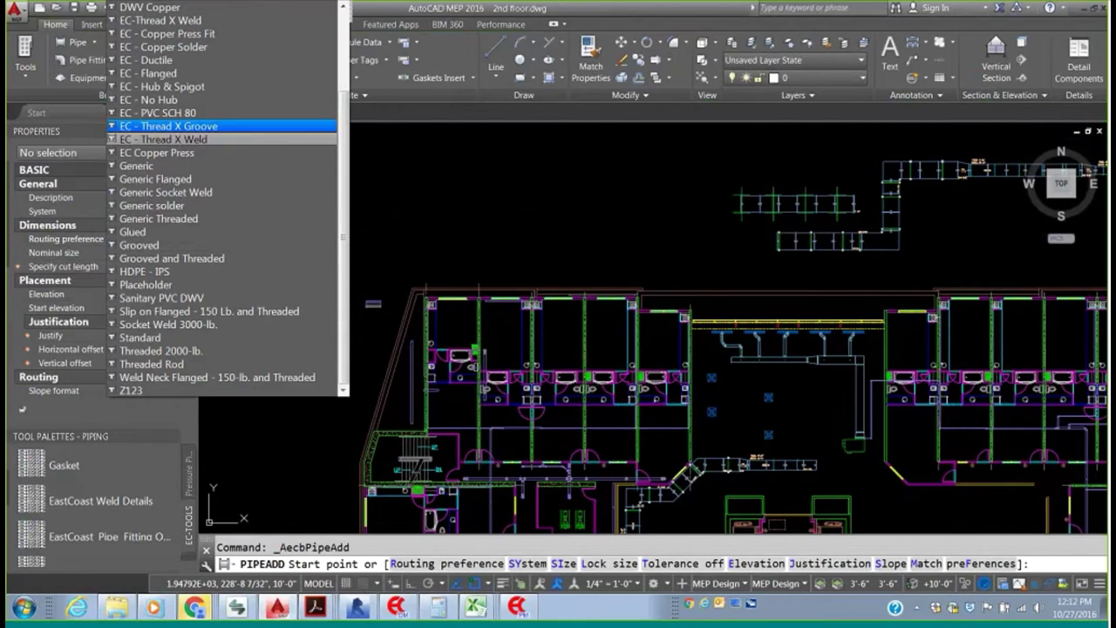
click(104, 296)
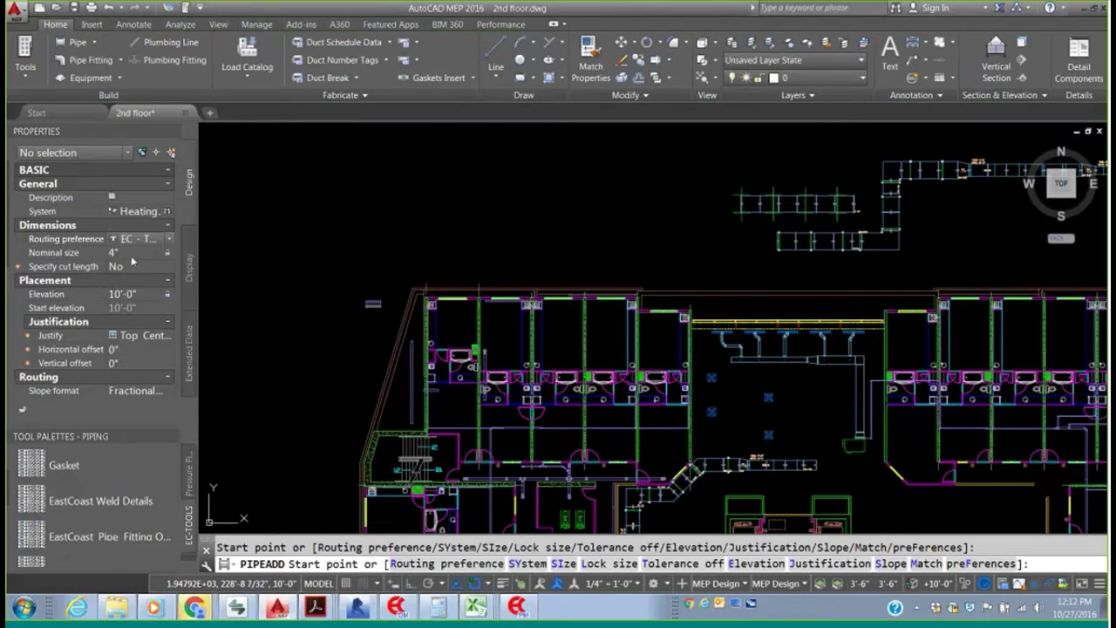
click(157, 252)
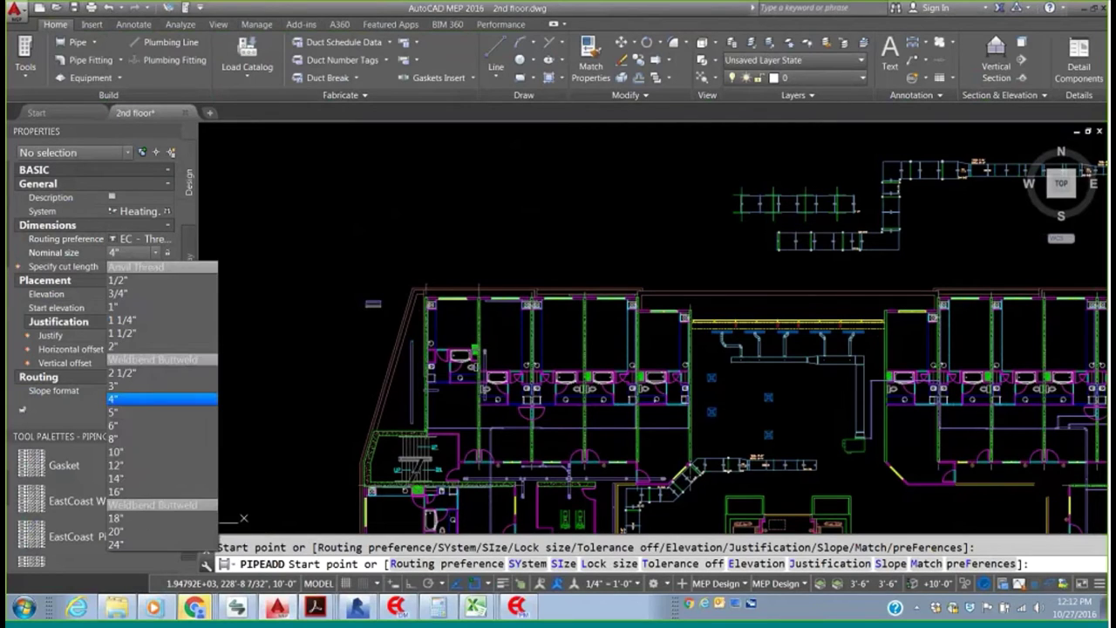
click(116, 442)
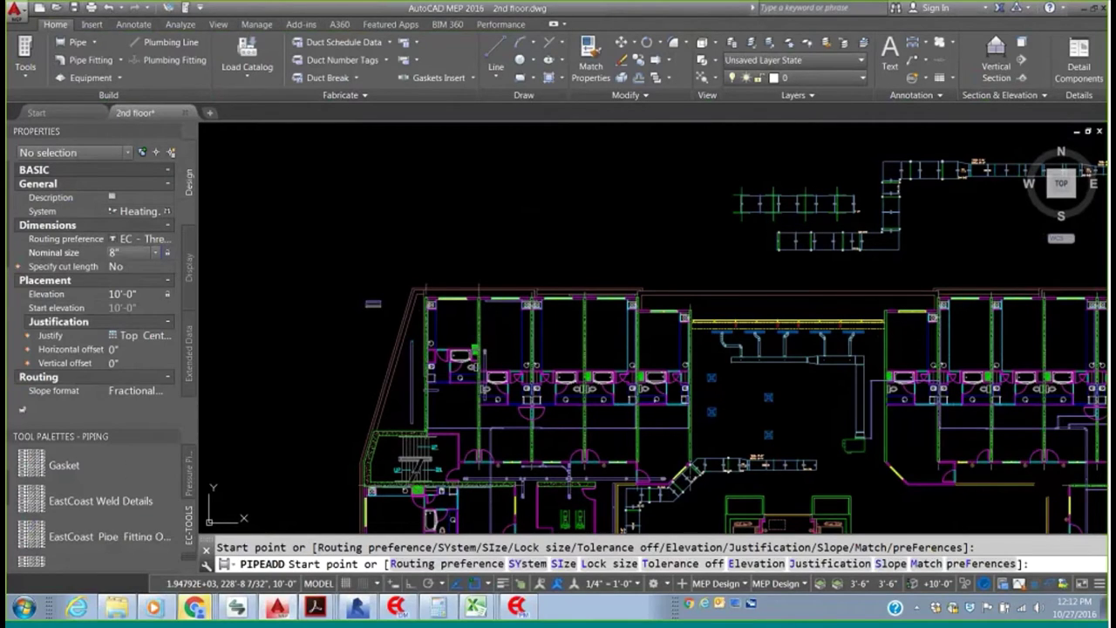
- Enable a specified cut length for the new pipe and set it to 252"
click(169, 266)
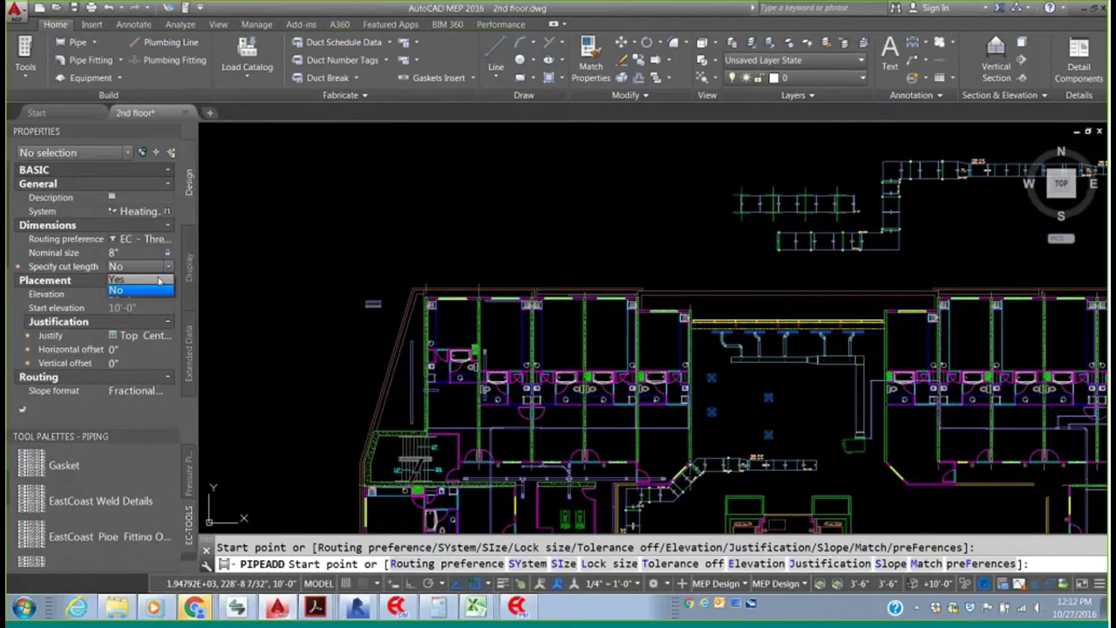
click(127, 280)
click(162, 280)
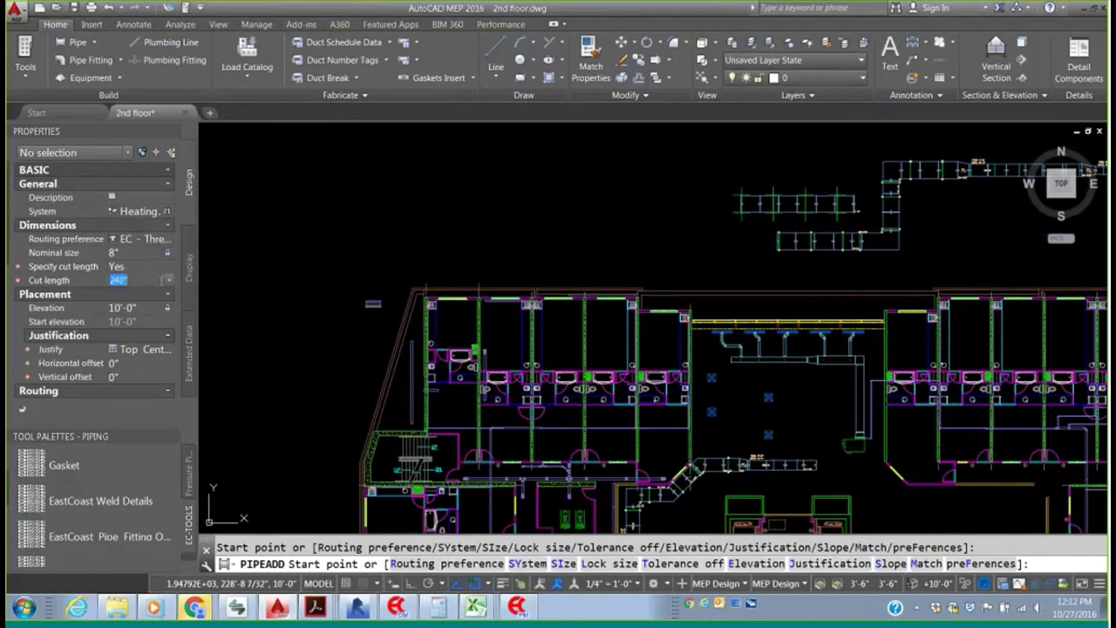
click(171, 280)
click(119, 308)
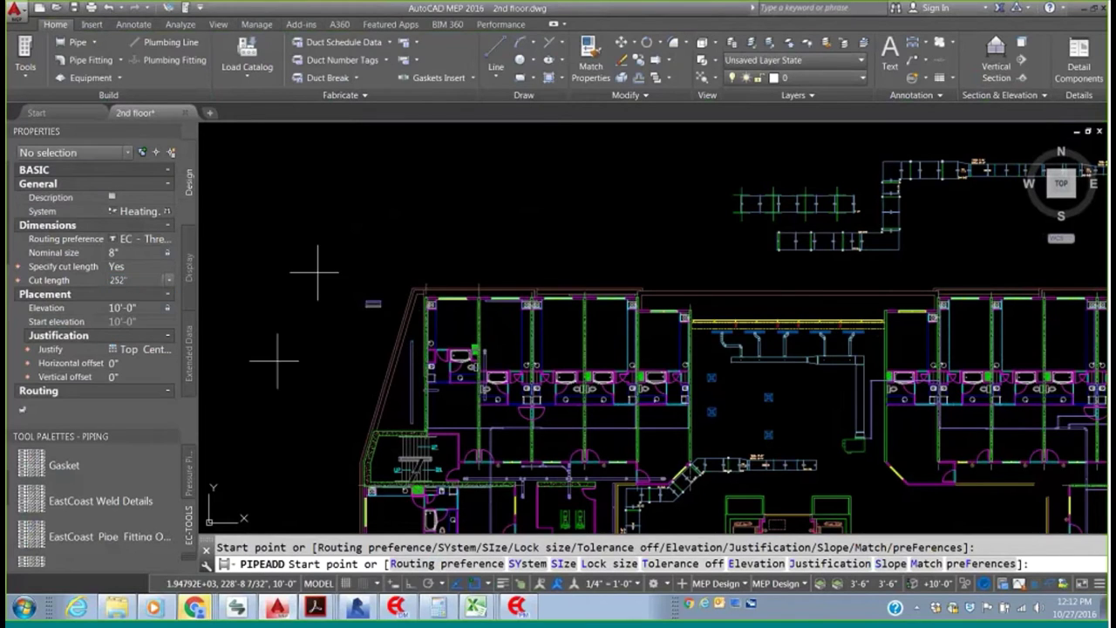
- Draw a stepped pipe run in the empty area above the floor plan: a horizontal leg, a vertical rise and a second horizontal leg
scroll(374, 361, down, 3)
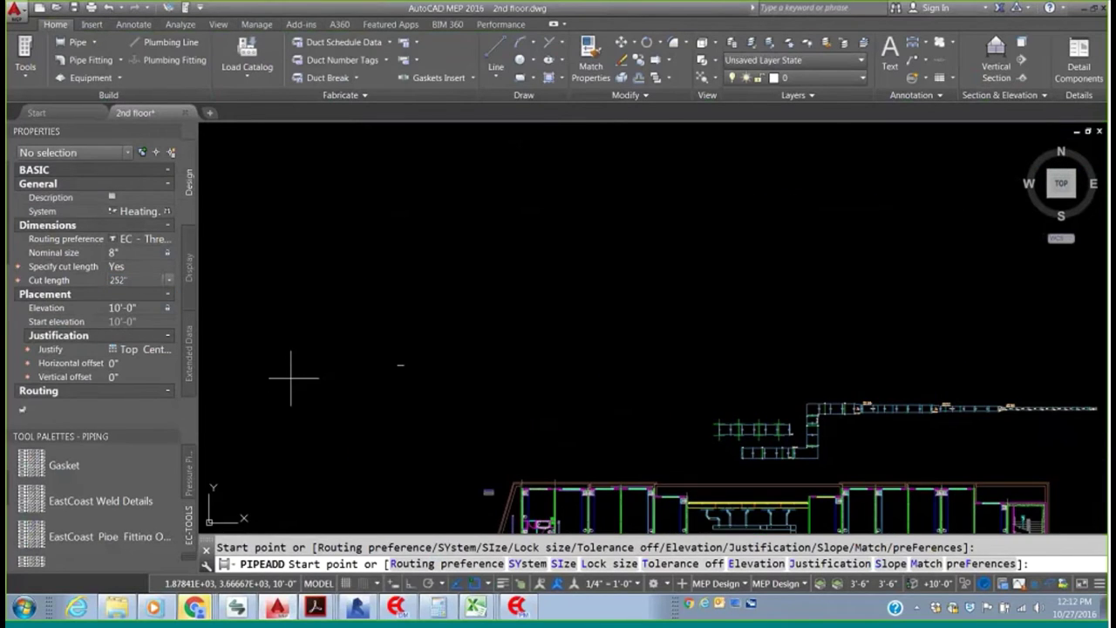
click(288, 360)
click(463, 360)
click(463, 257)
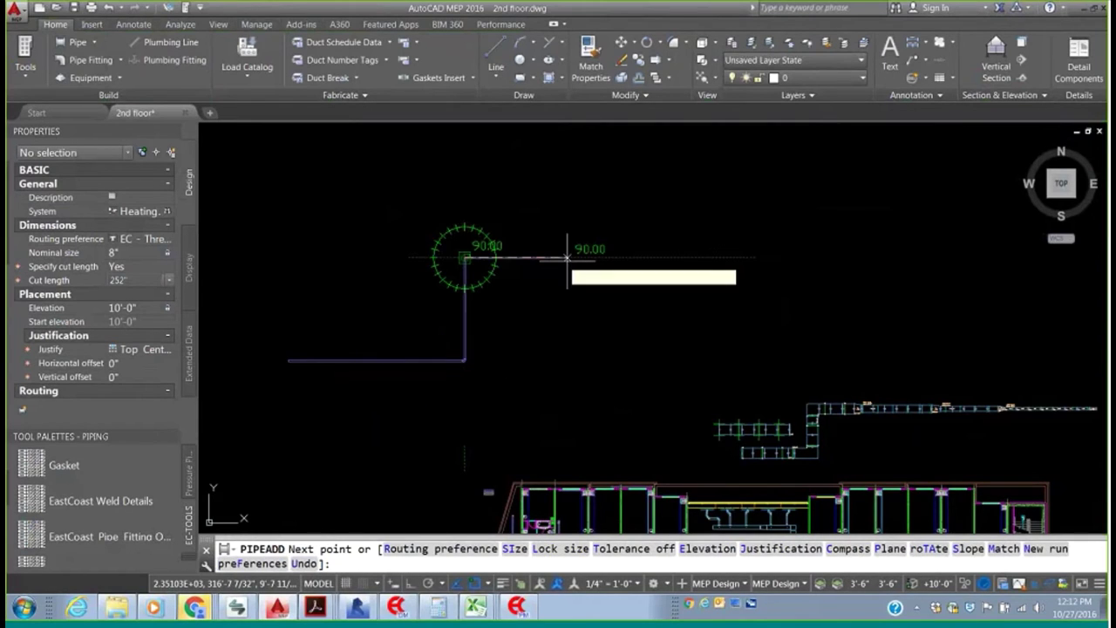
click(580, 257)
right_click(581, 260)
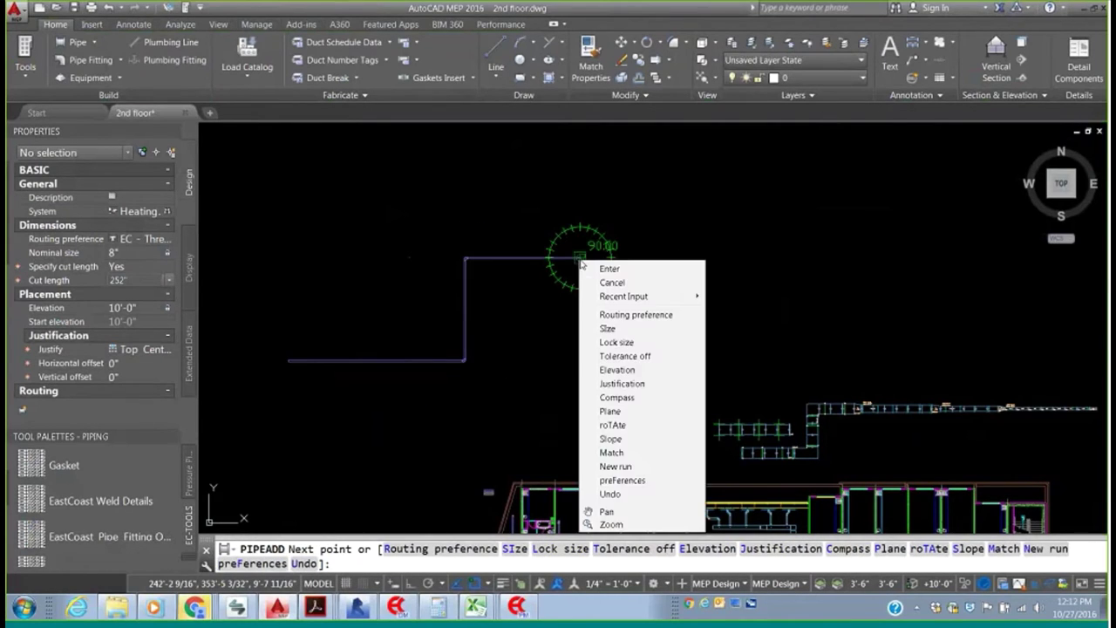
click(609, 268)
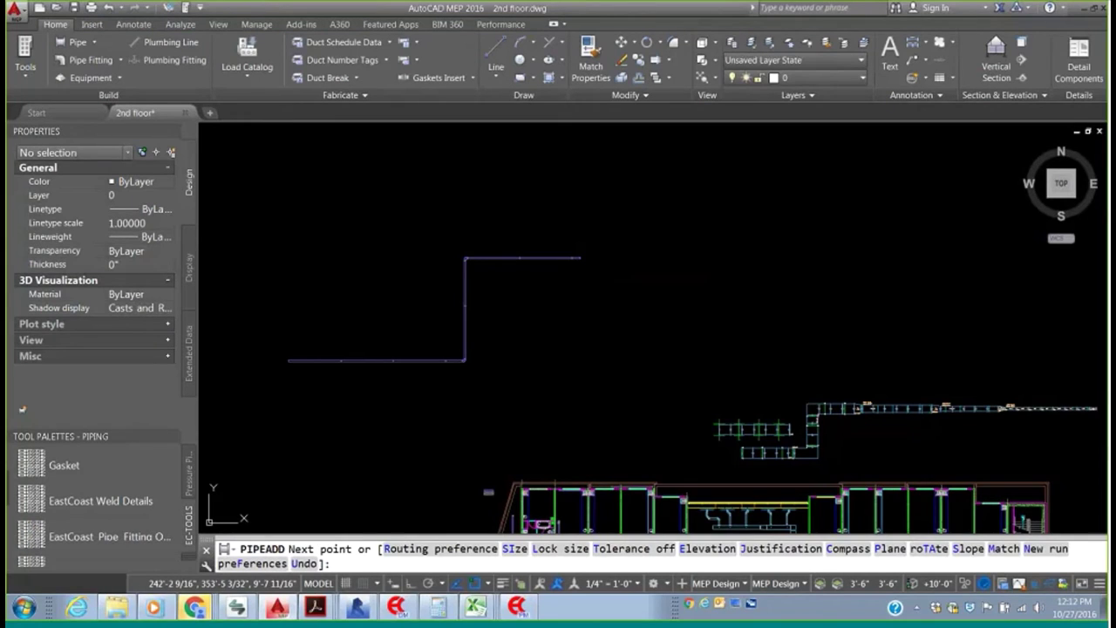
key(Escape)
- Start adding hangers from the lower leg's first pipe segment and choose the Steel Pipe Clevis Hanger preference
scroll(404, 328, up, 5)
mouse_move(404, 329)
middle_down()
mouse_move(441, 316)
mouse_move(493, 366)
mouse_move(393, 341)
middle_up()
click(401, 344)
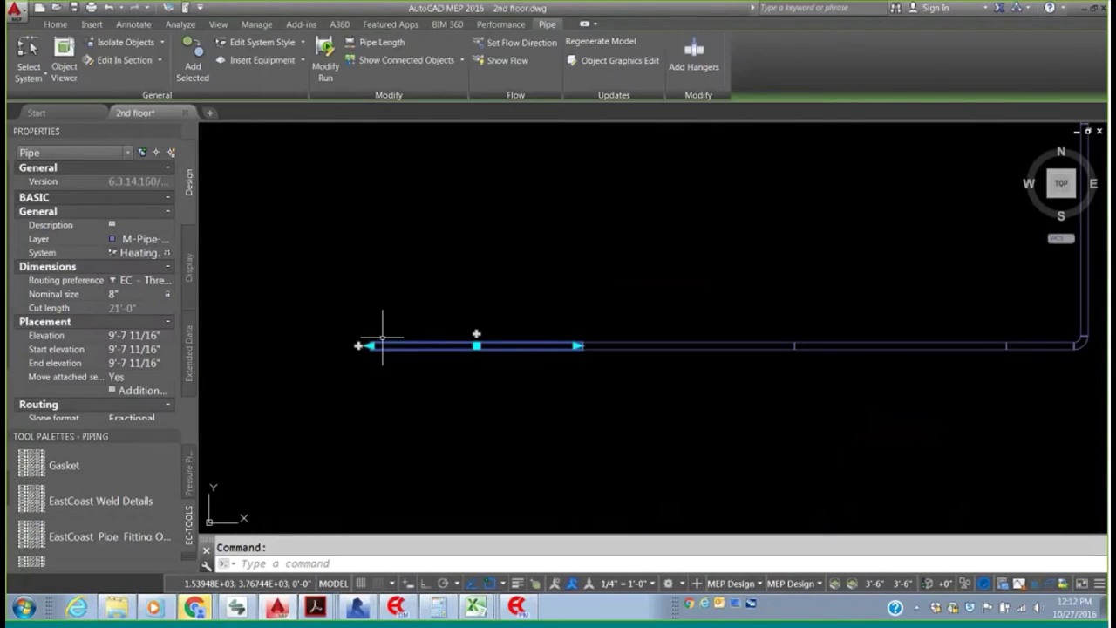
click(696, 60)
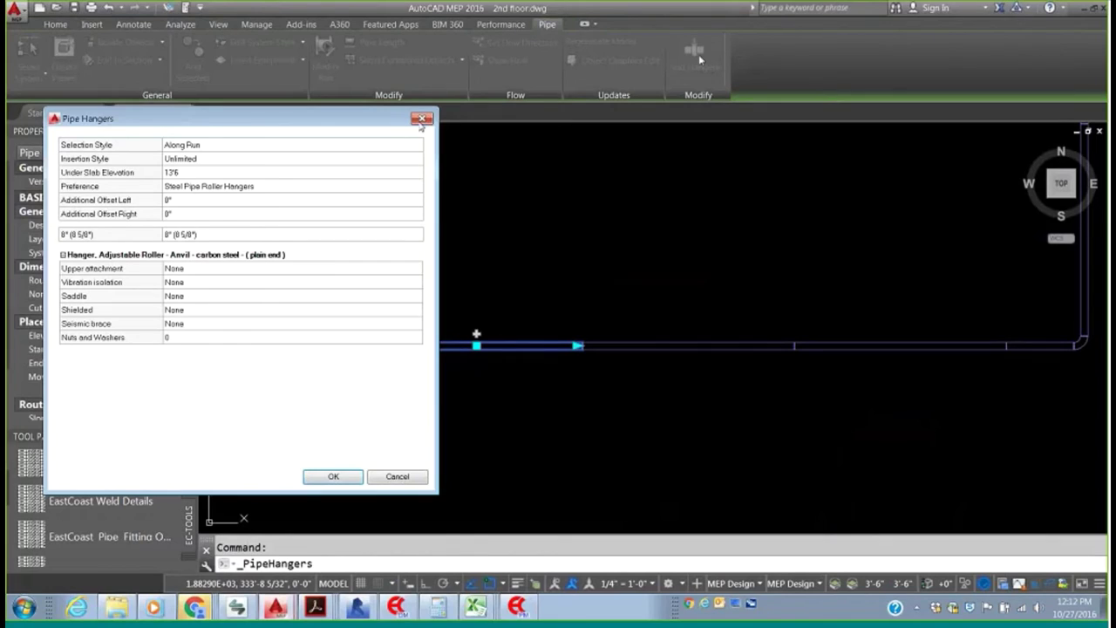
click(360, 186)
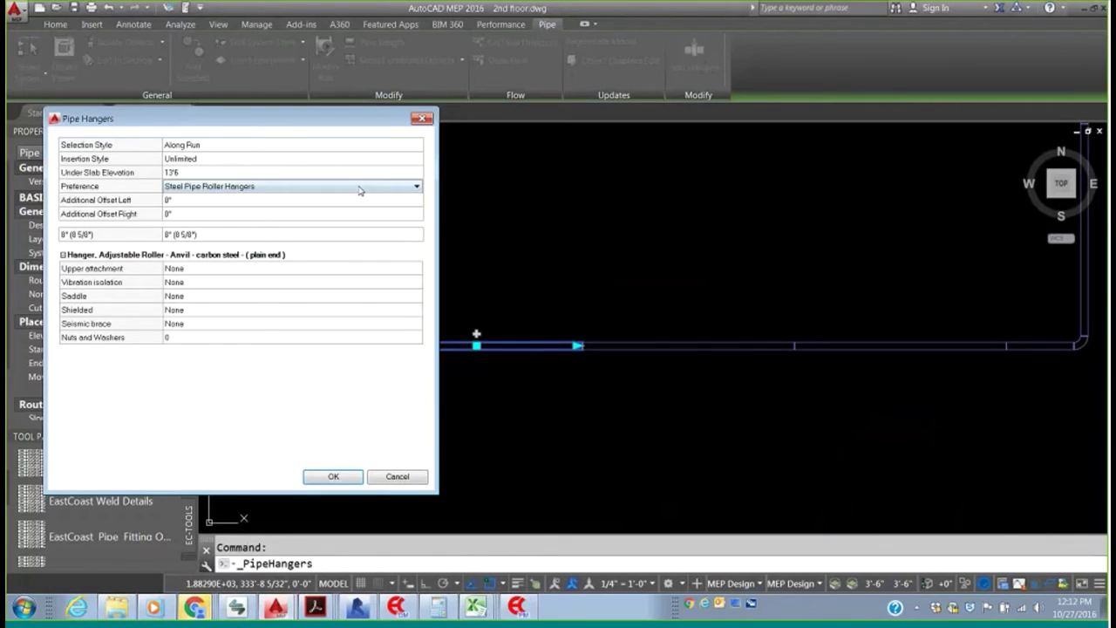
click(418, 190)
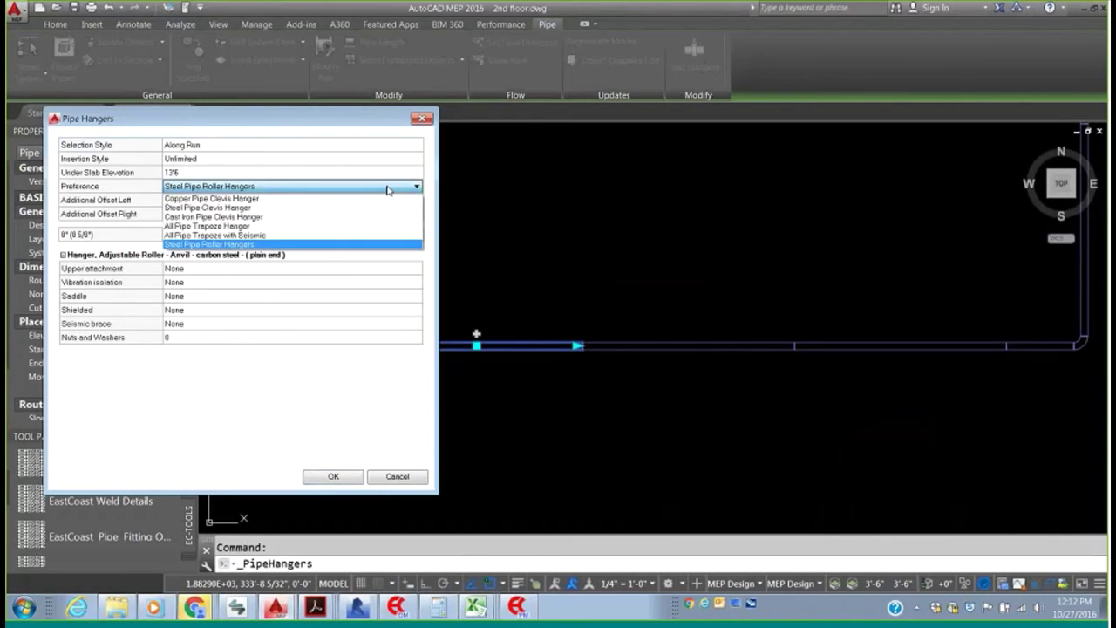
click(240, 209)
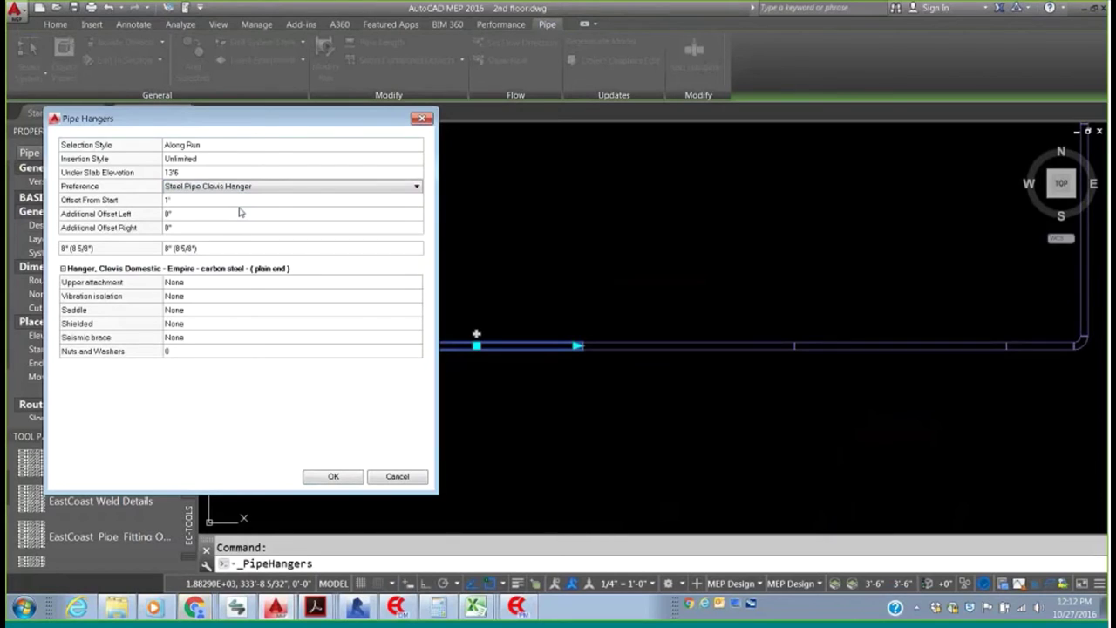
- Set the upper attachment to Adjustable Beam Clamp and place the hangers along the pipe run
click(409, 282)
click(417, 282)
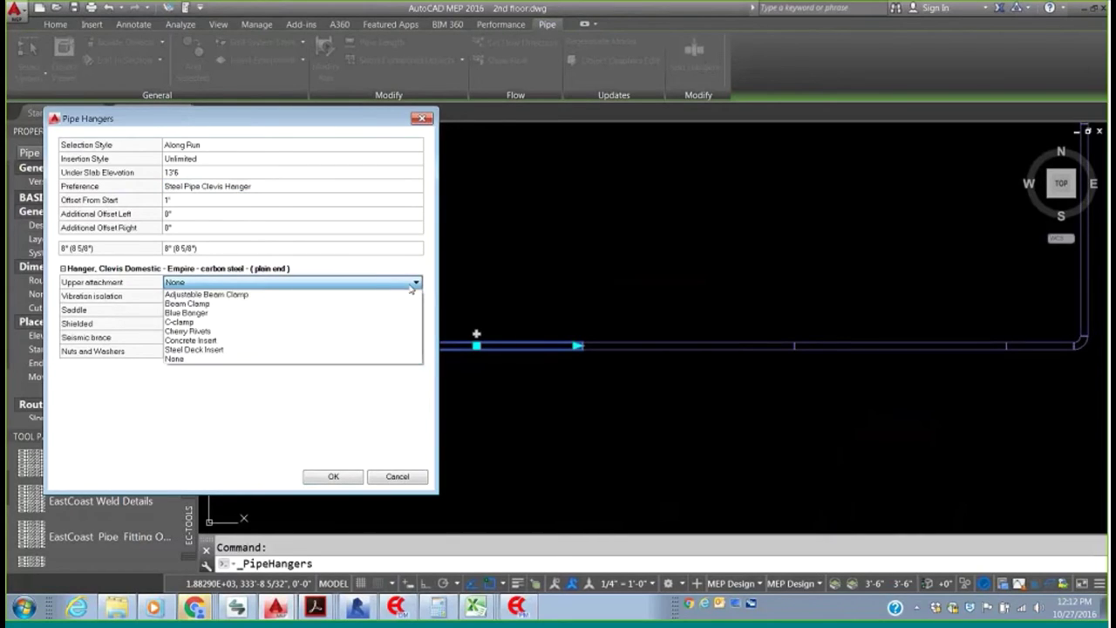
click(410, 294)
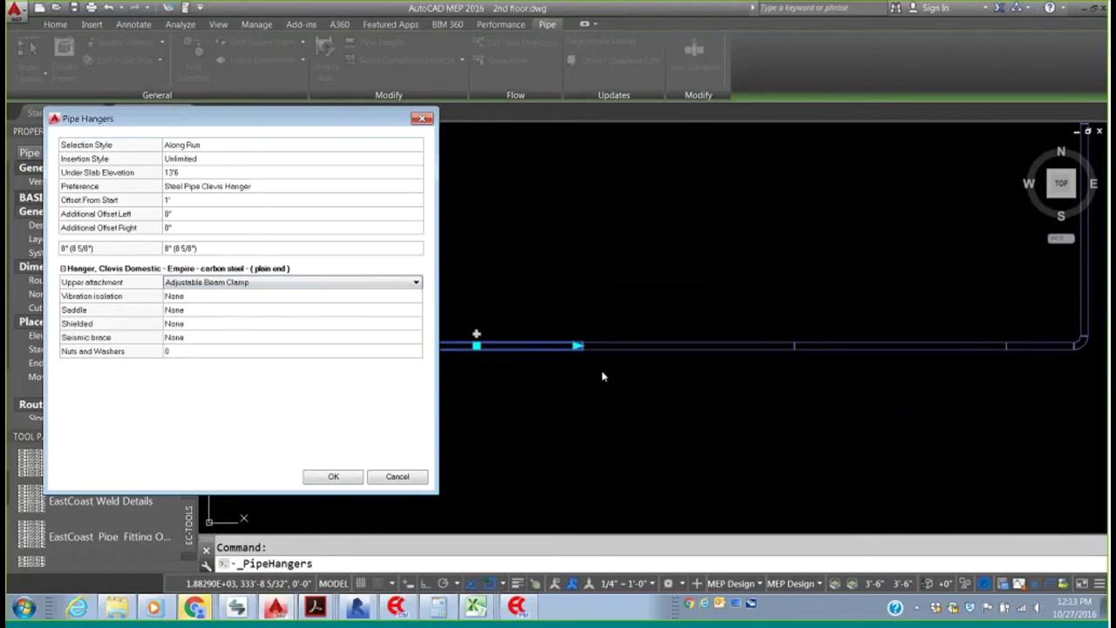
click(326, 478)
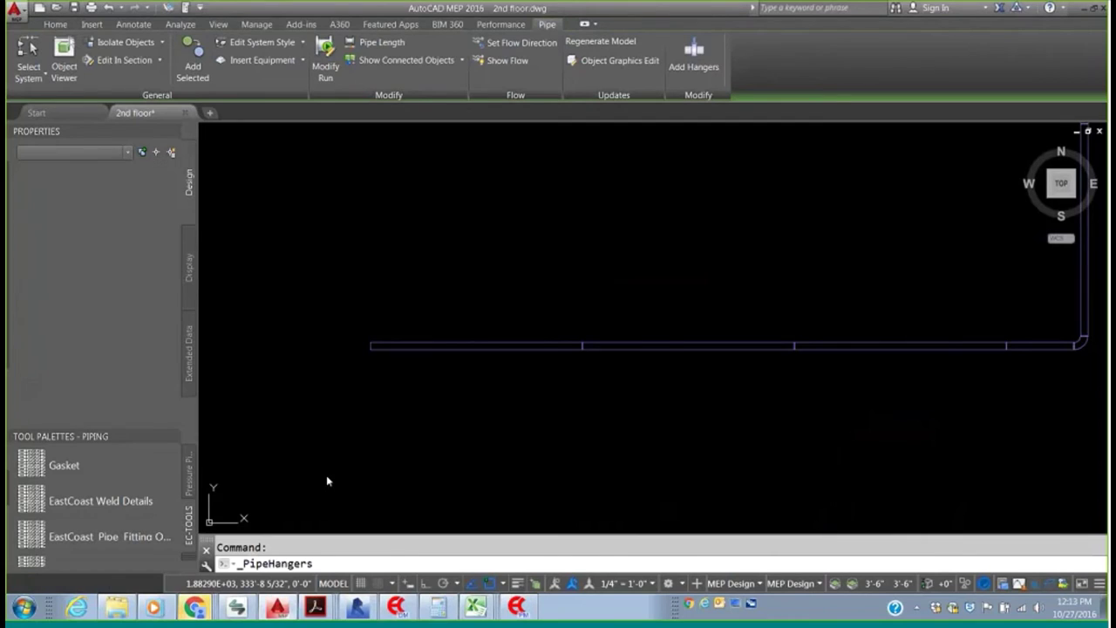
- Inspect the lower leg's first pipe segments and their clevis hangers in an isometric Object Viewer view
click(854, 439)
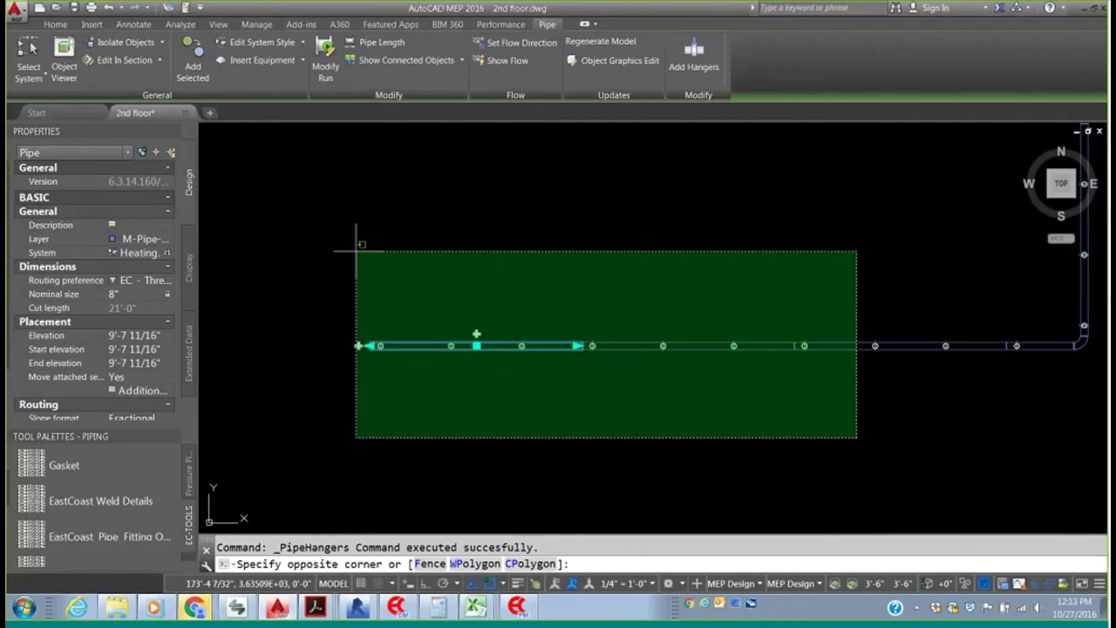
click(281, 225)
right_click(561, 341)
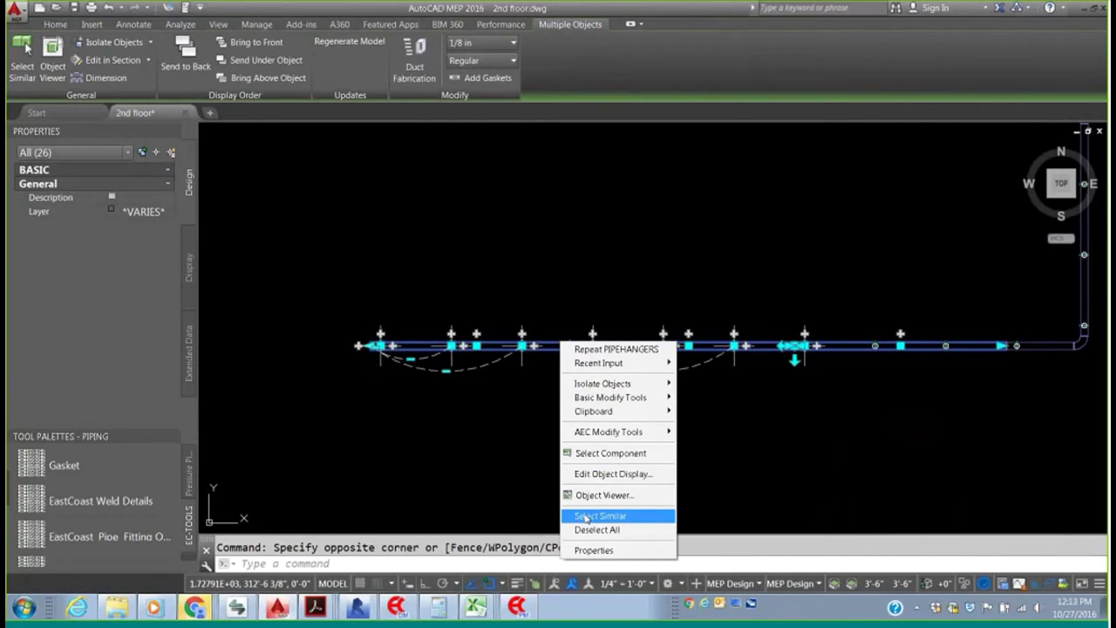
click(601, 495)
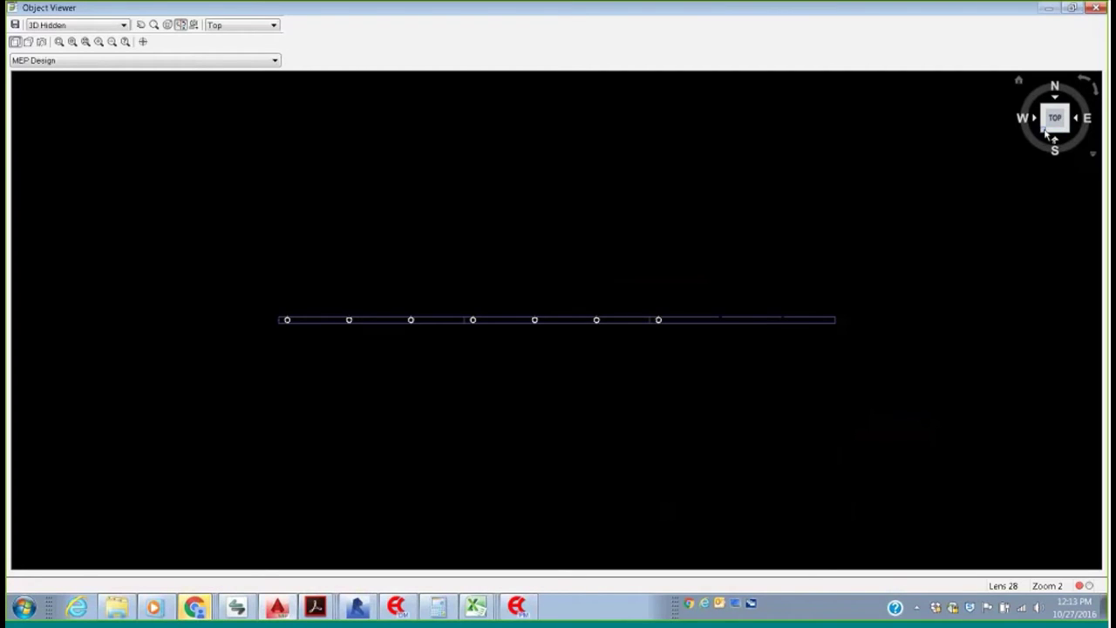
click(1043, 133)
scroll(505, 344, up, 5)
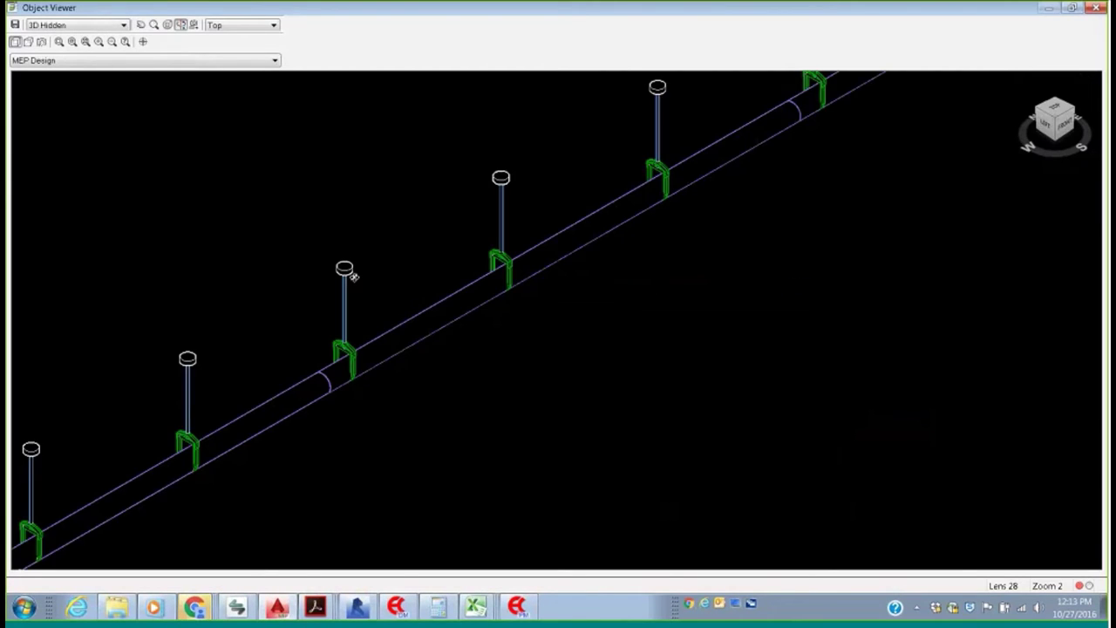
scroll(356, 264, down, 5)
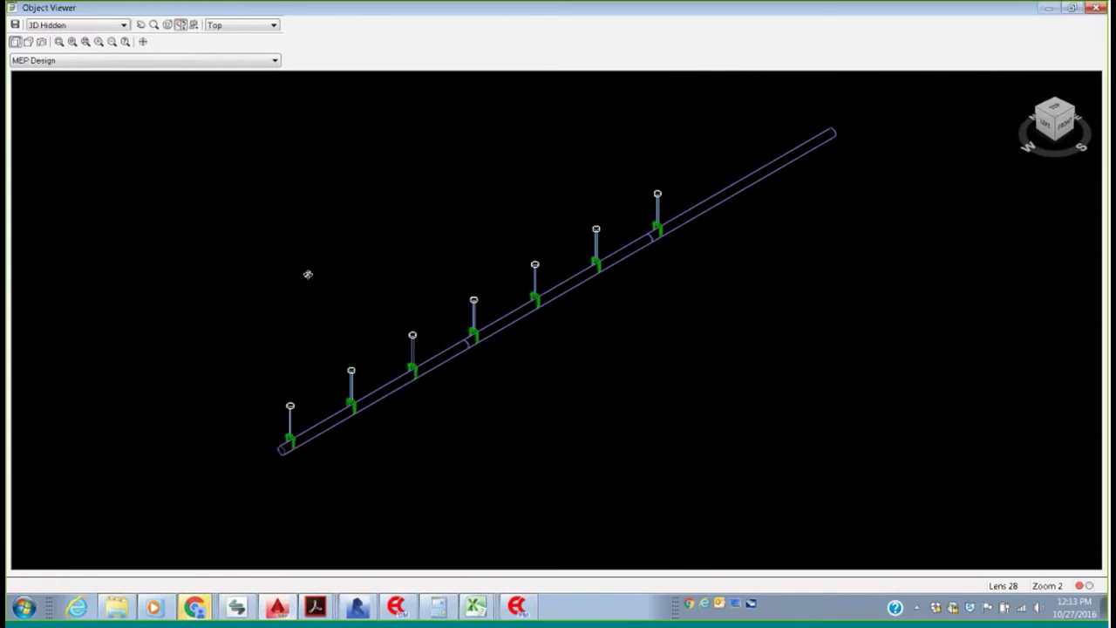
click(1096, 7)
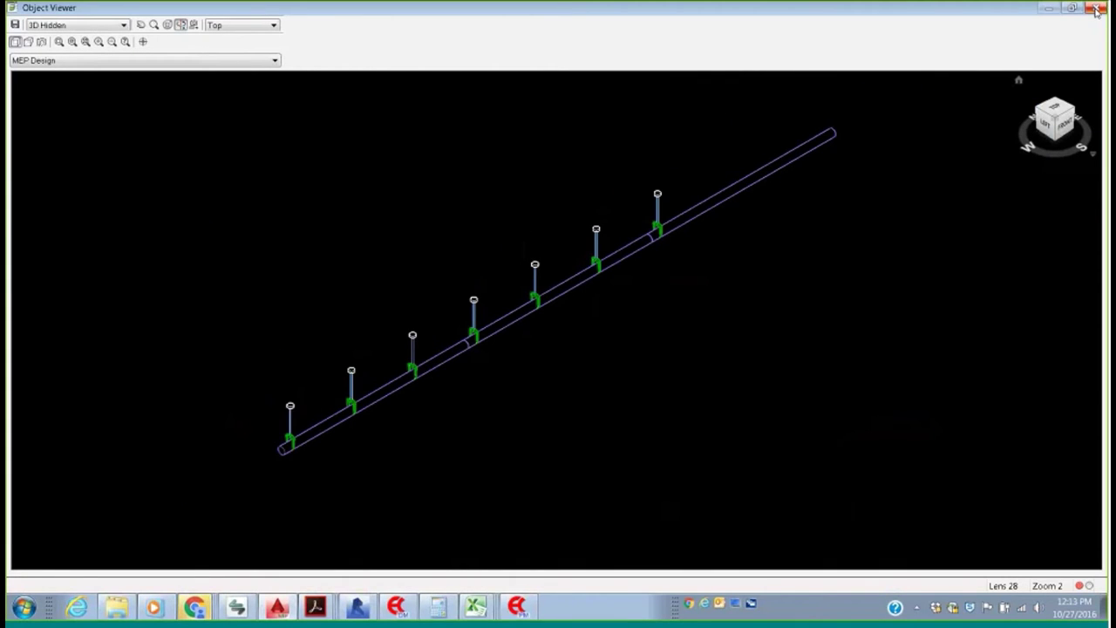
- Lower the end elevation of the rod on the third hanger from the start of the lower pipe leg
scroll(561, 319, up, 8)
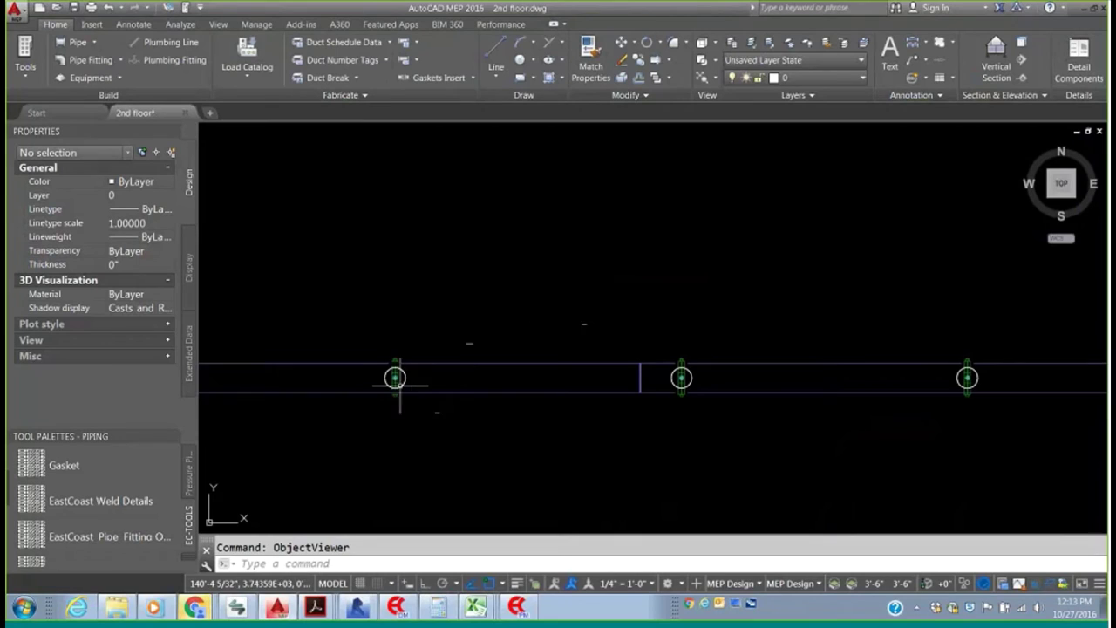
click(366, 372)
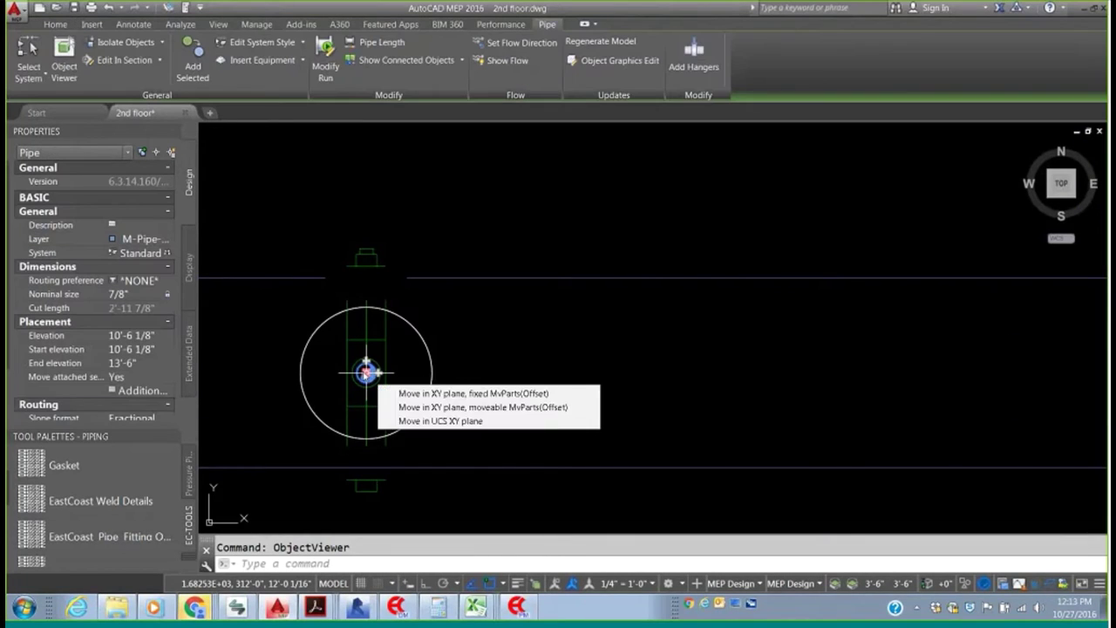
click(145, 362)
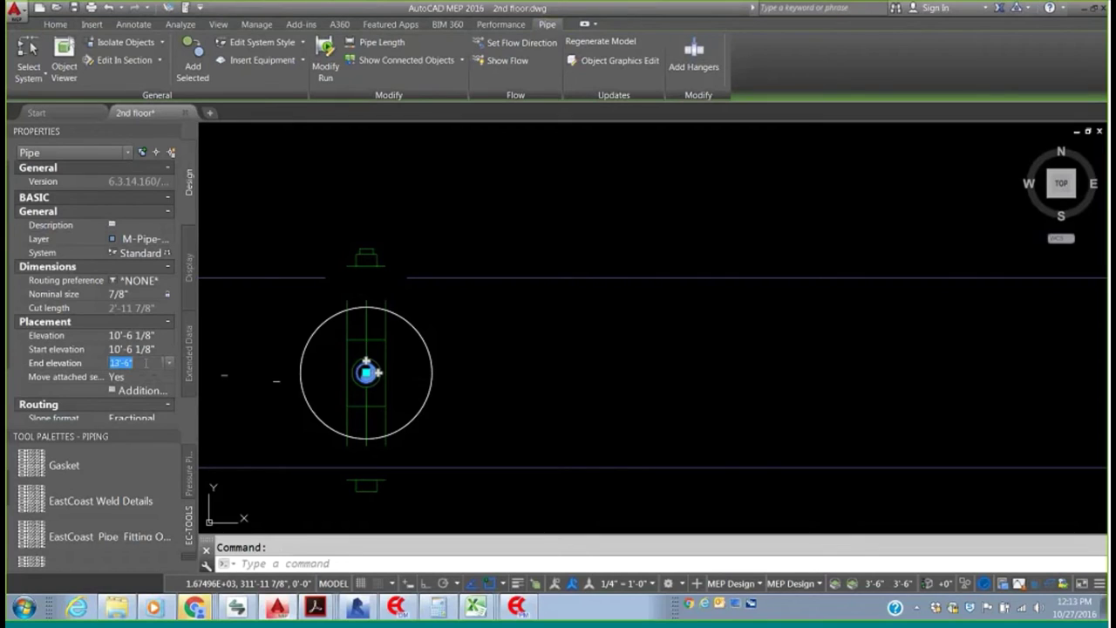
key(Return)
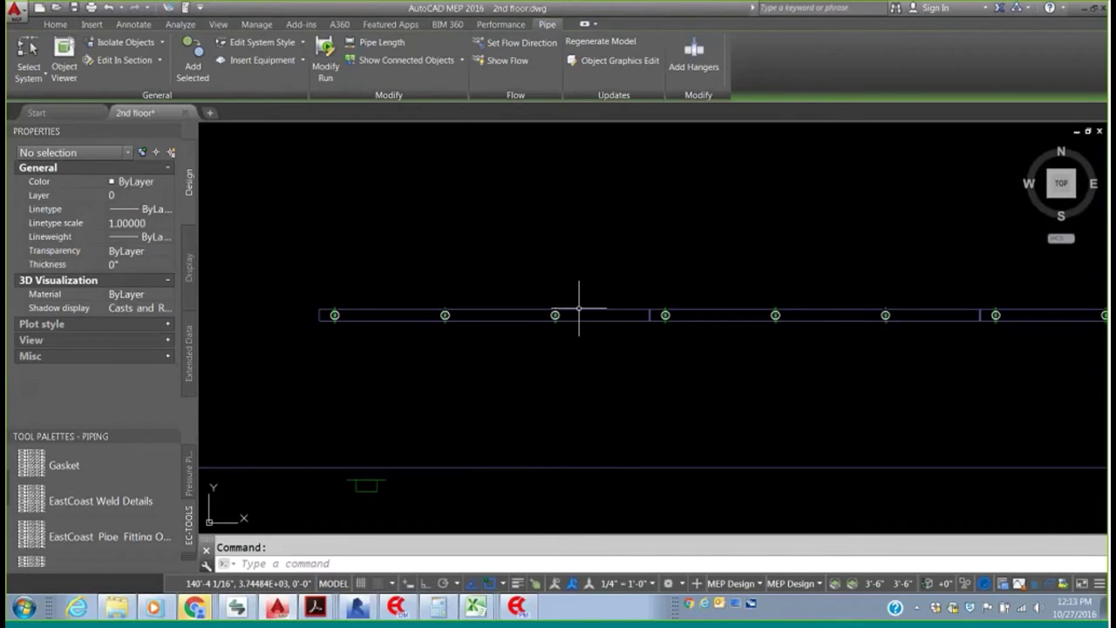
key(Escape)
- Compare the rod heights of the first four pipe hangers in a front Object Viewer view
click(738, 416)
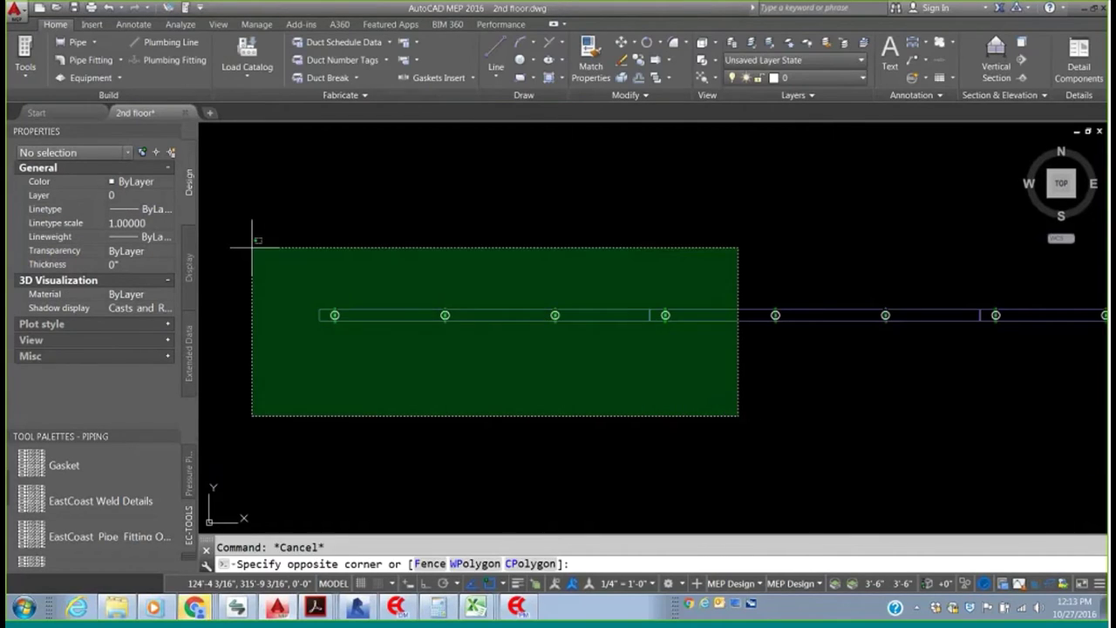
click(252, 247)
right_click(474, 314)
click(518, 468)
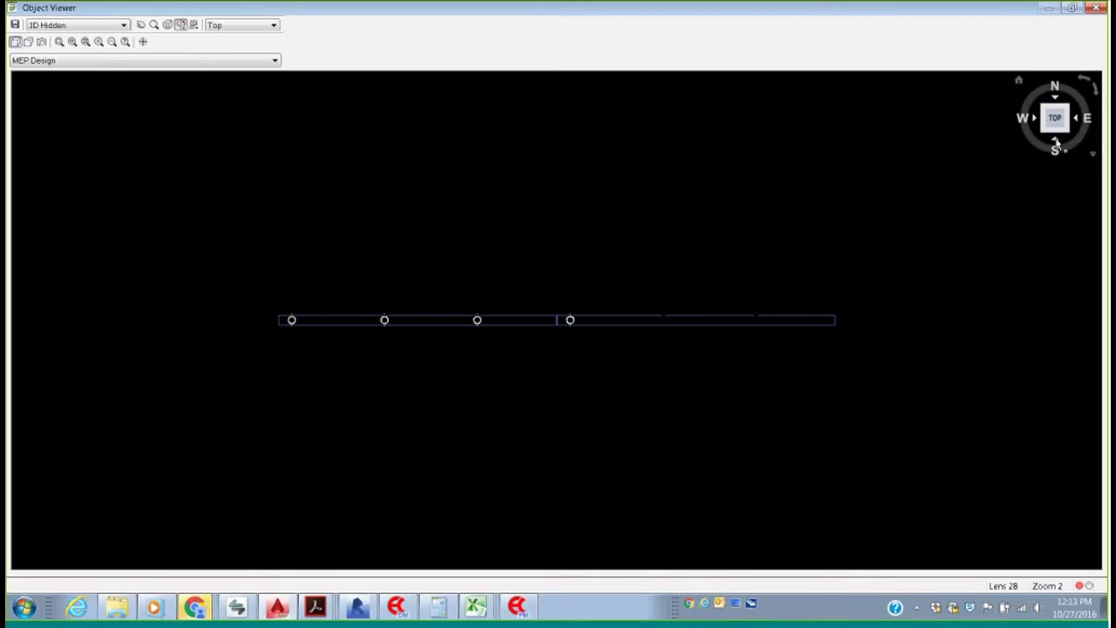
click(1055, 138)
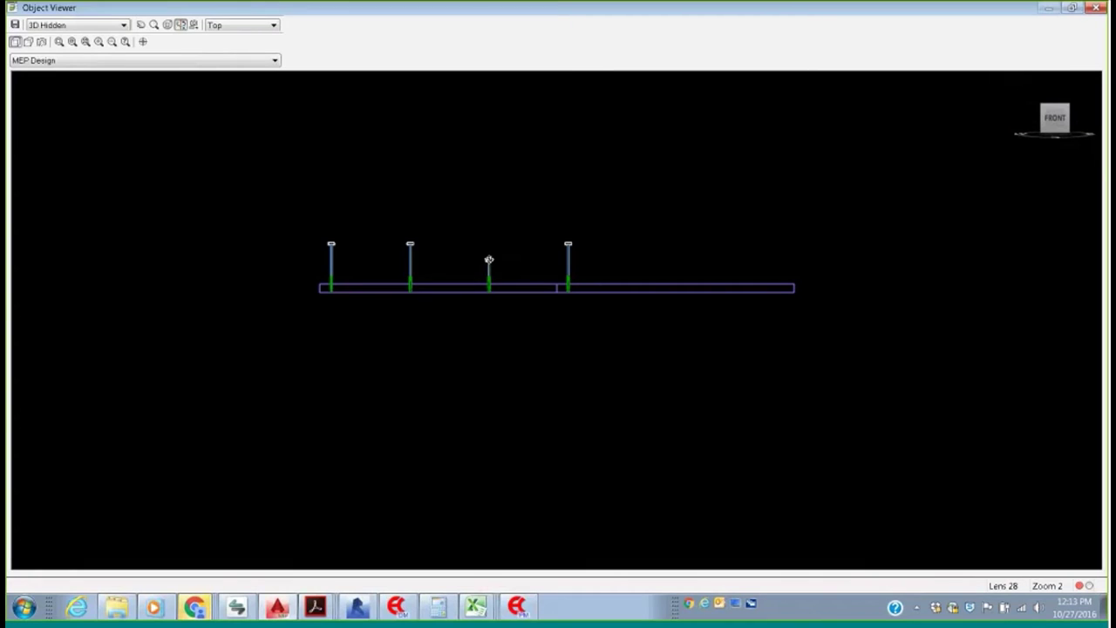
- Start parallel pipe routing with the middle of the three short pipes as baseline and the two outer pipes as parallel pipes
mouse_move(1055, 118)
click(1096, 7)
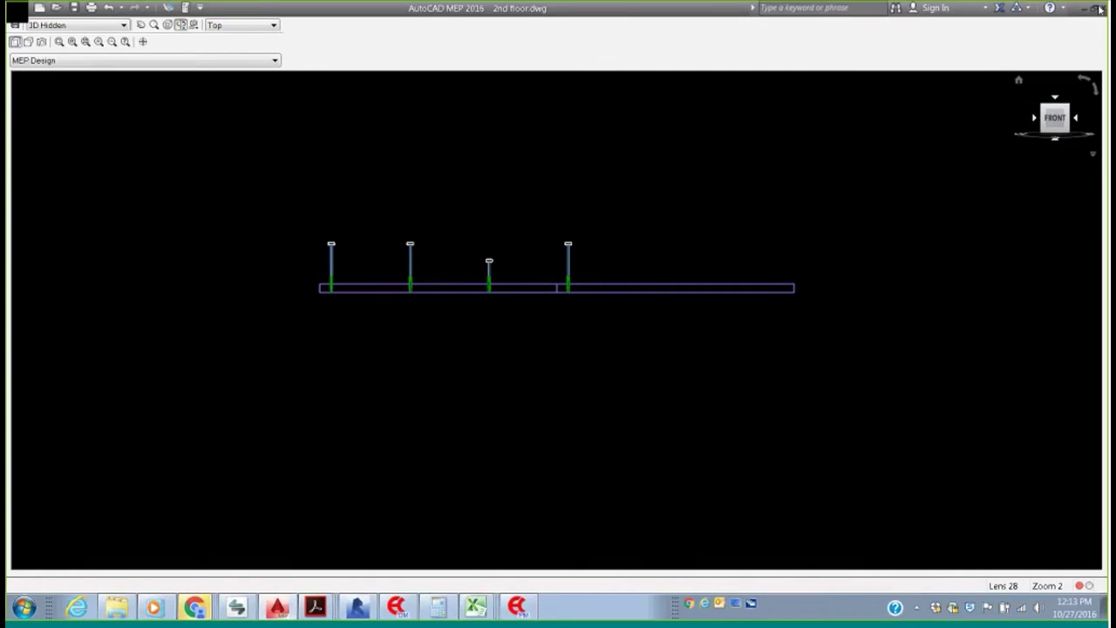
scroll(594, 233, up, 5)
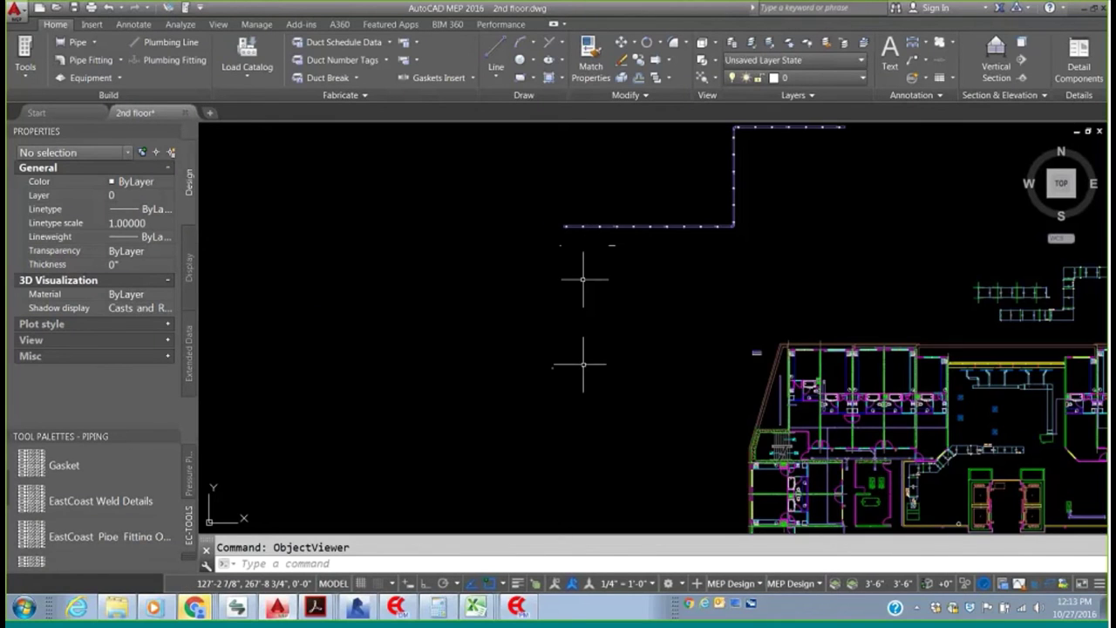
scroll(686, 368, up, 4)
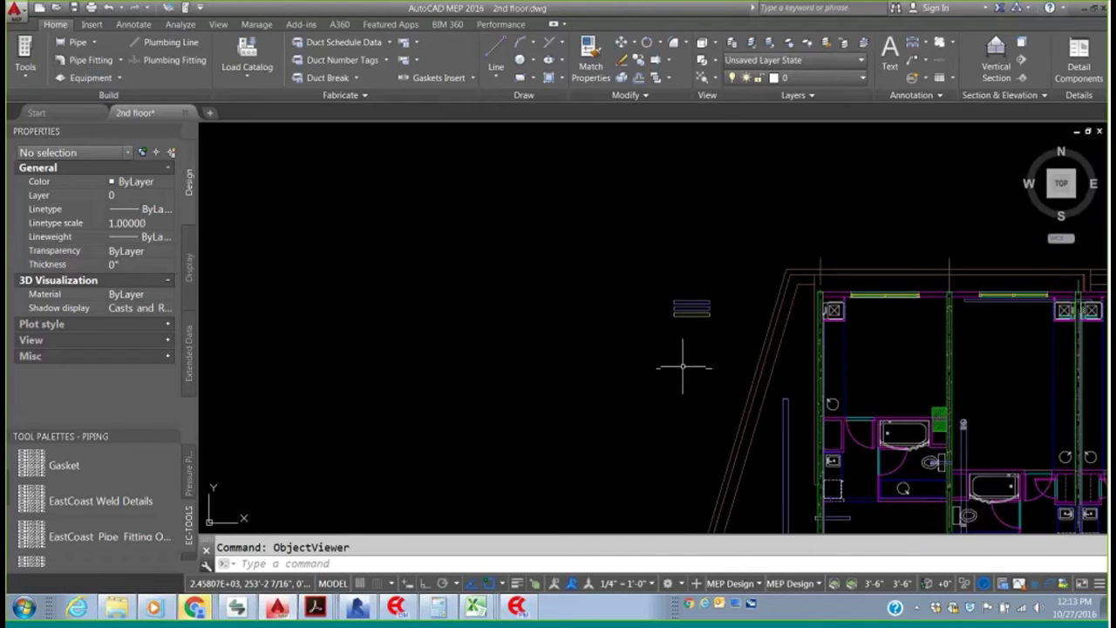
key(Escape)
scroll(654, 339, up, 2)
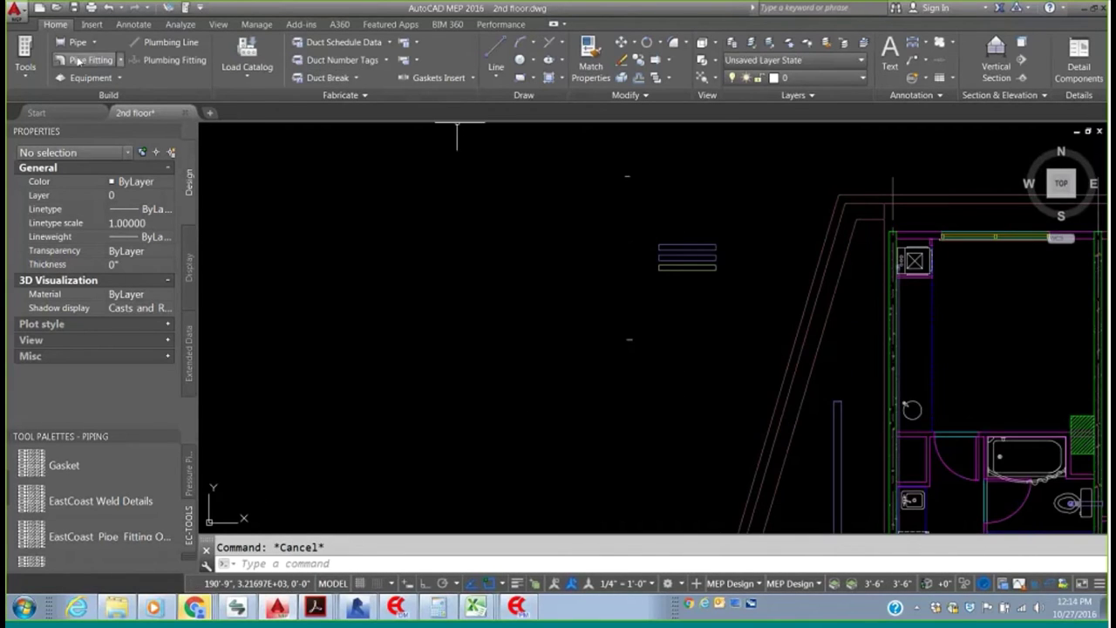
click(94, 42)
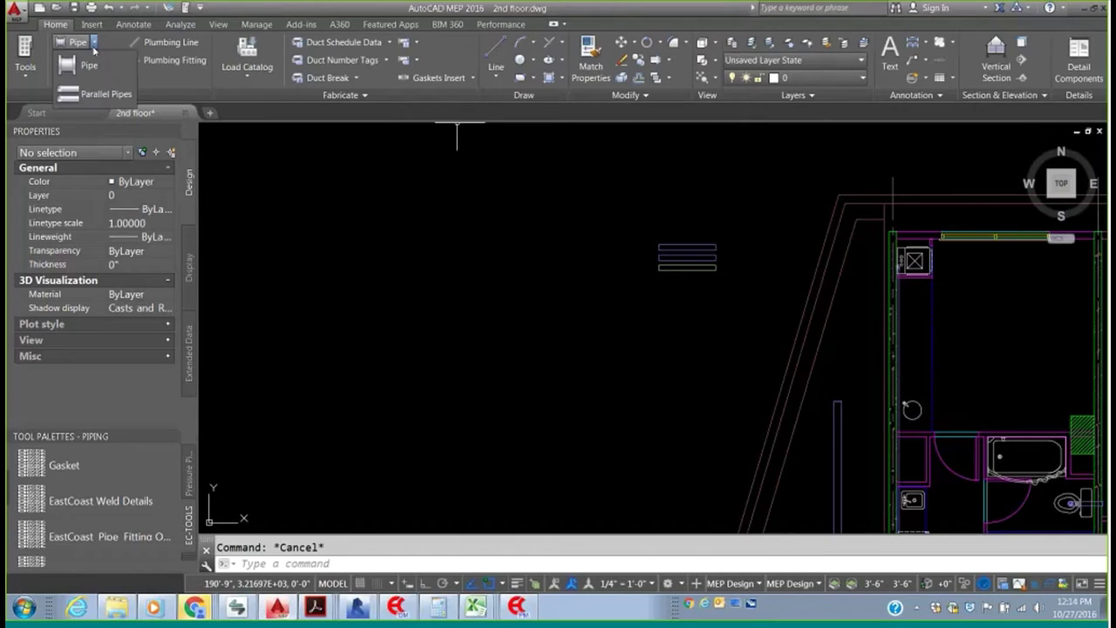
click(91, 95)
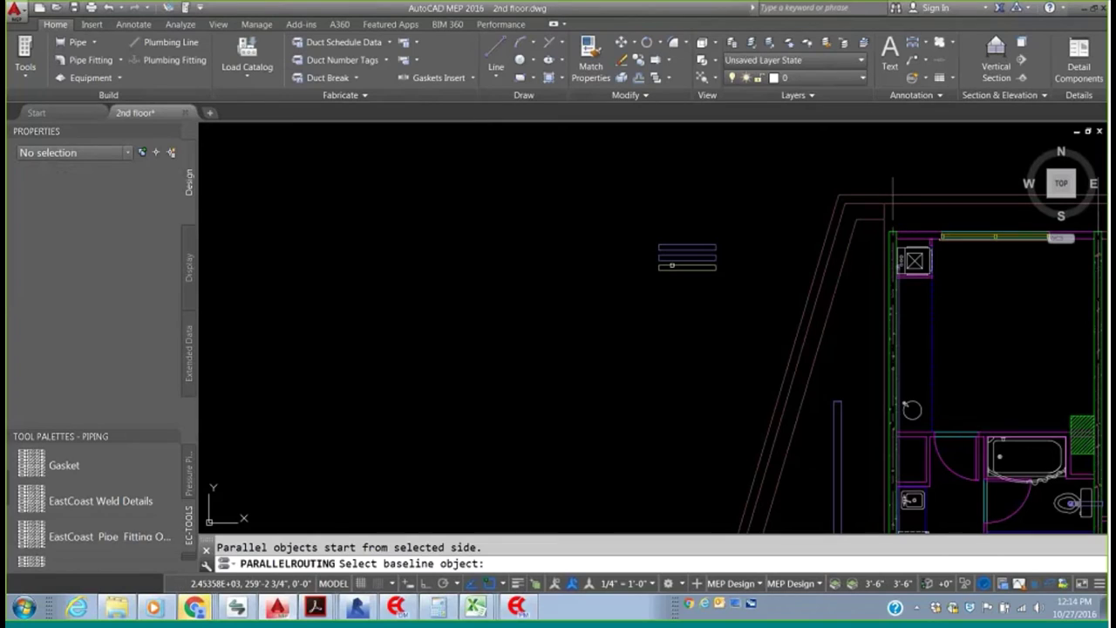
click(673, 265)
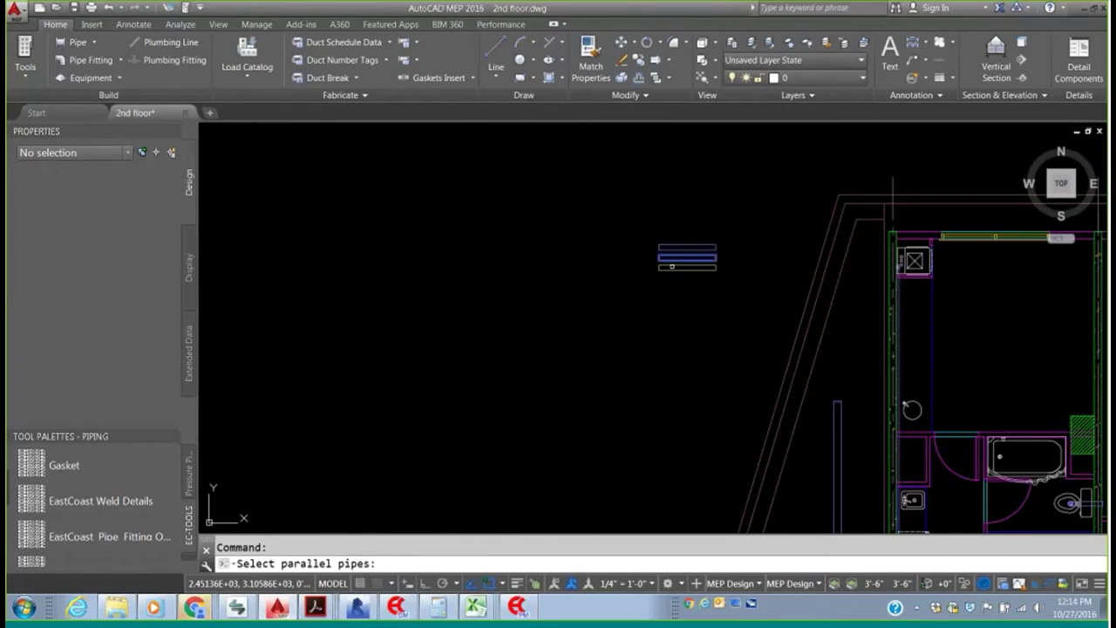
click(667, 260)
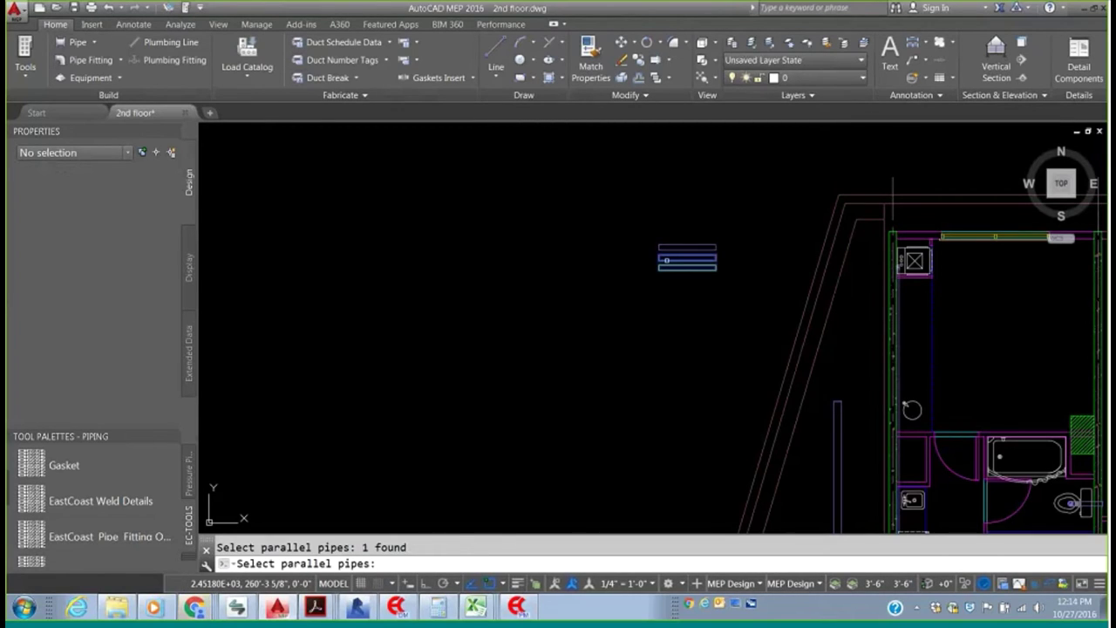
click(672, 248)
key(Return)
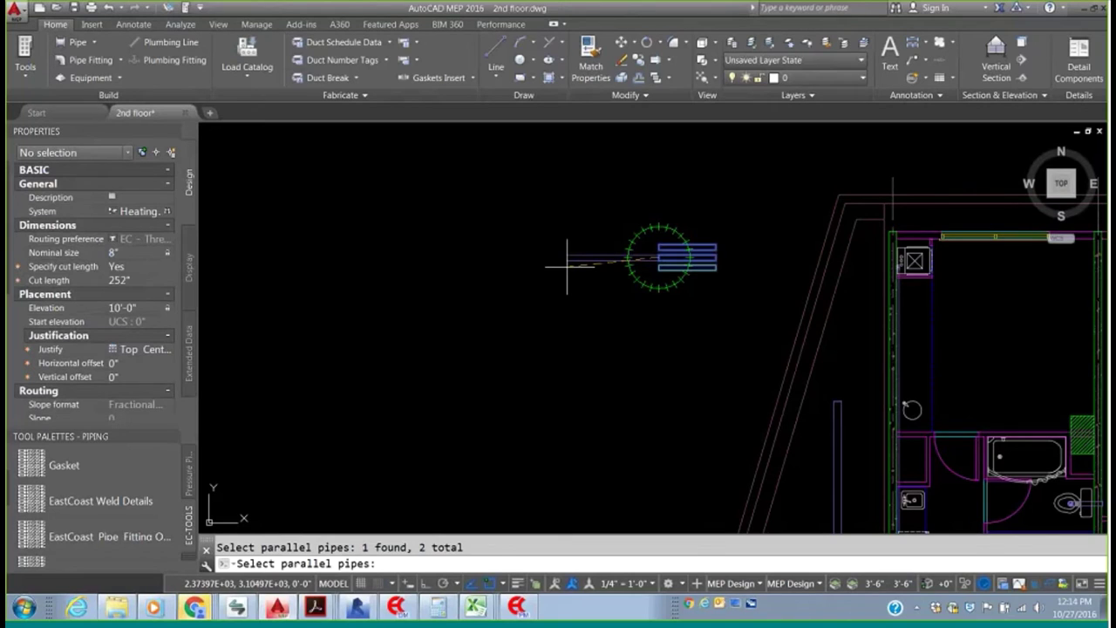
- Set Specify cut length to No and route the three parallel pipes west, south and west again as a stepped run
click(164, 266)
click(168, 266)
click(135, 292)
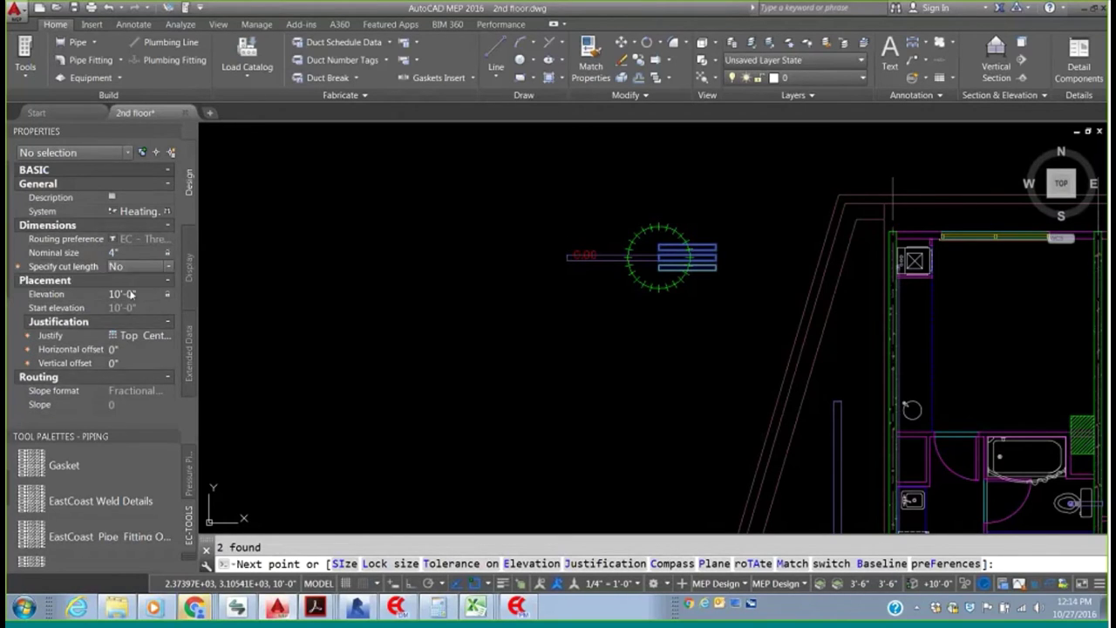
scroll(464, 259, down, 4)
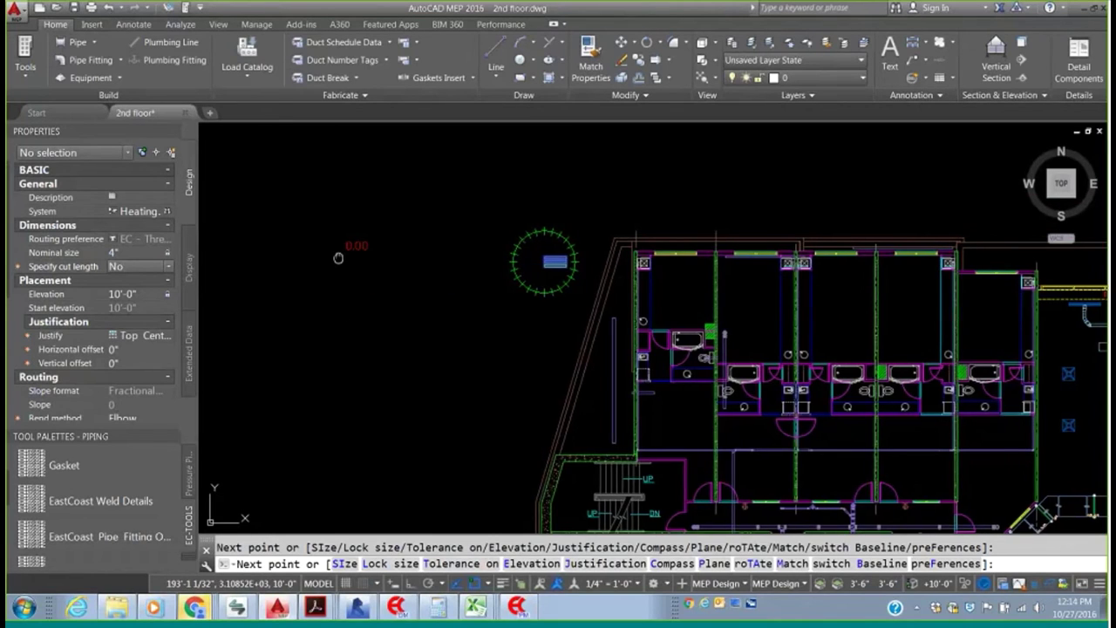
middle_drag(277, 261, 585, 236)
click(420, 236)
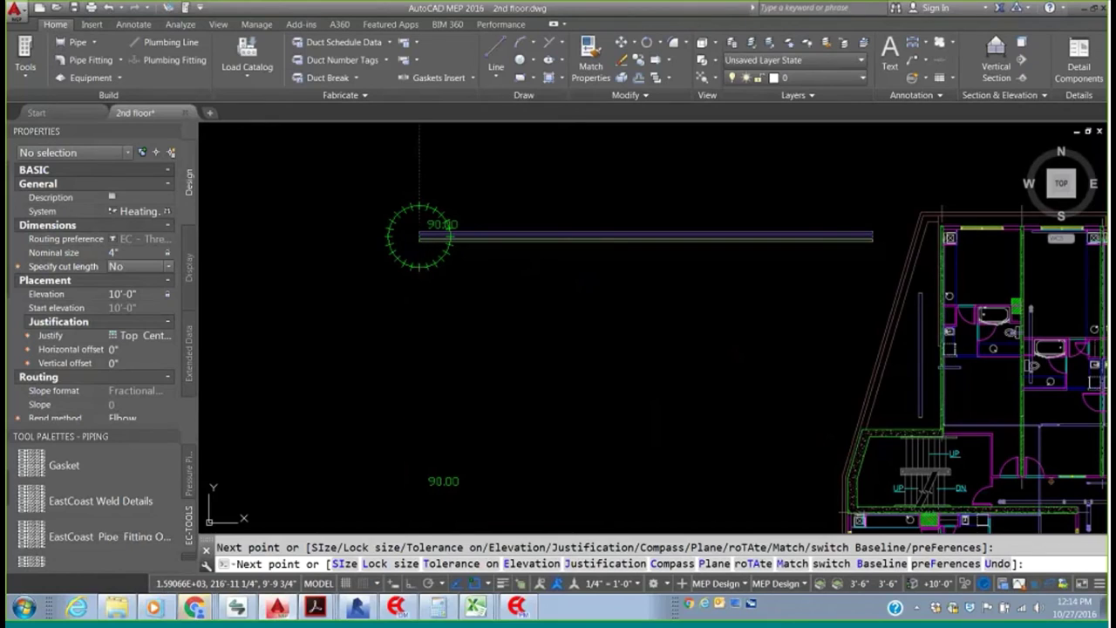
click(420, 494)
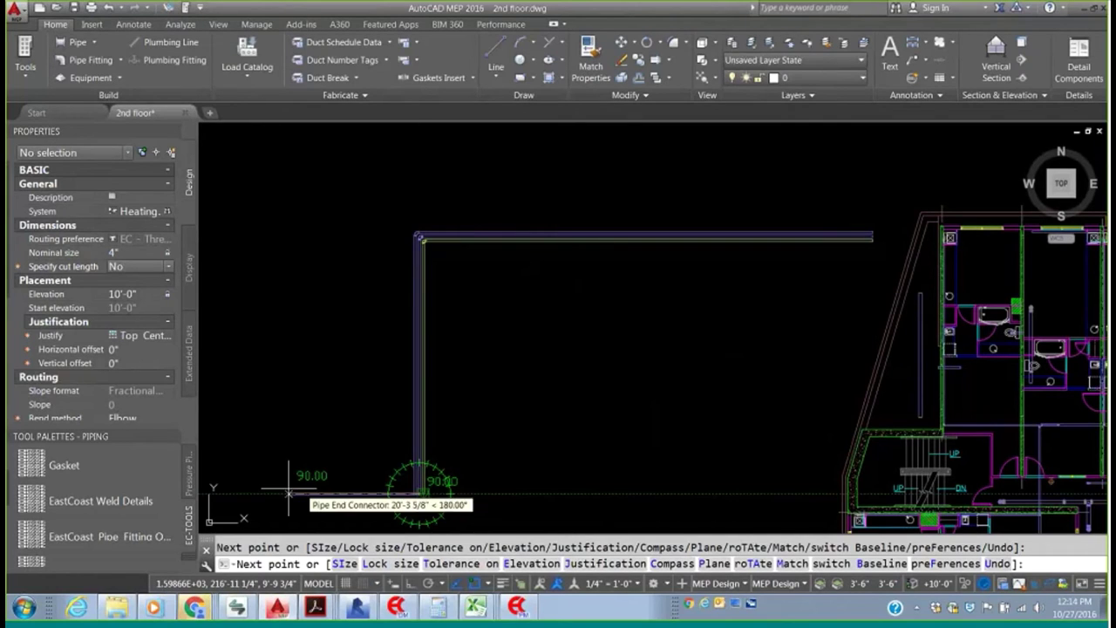
click(235, 494)
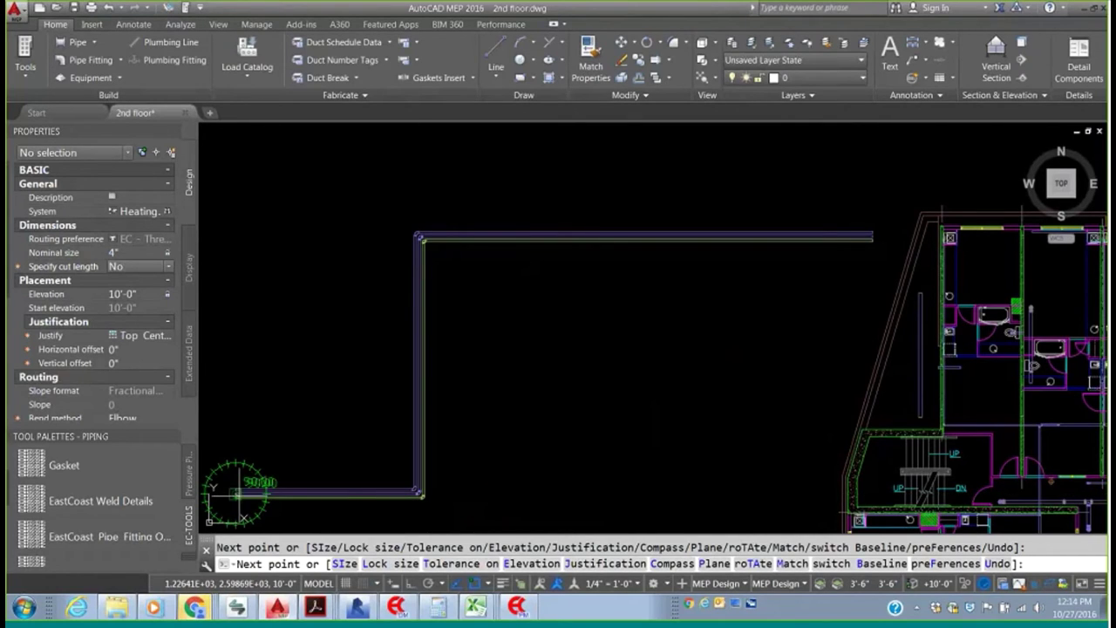
right_click(241, 253)
click(271, 260)
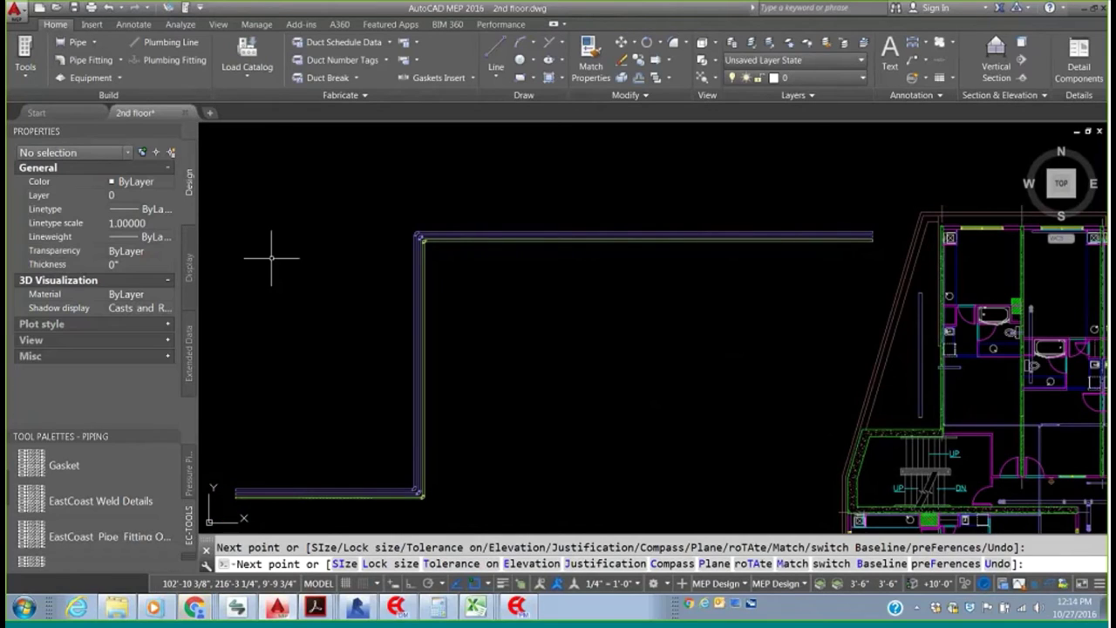
- Break the uppermost pipe run into 252" lengths, applying the break to the whole run
scroll(698, 231, up, 5)
click(826, 236)
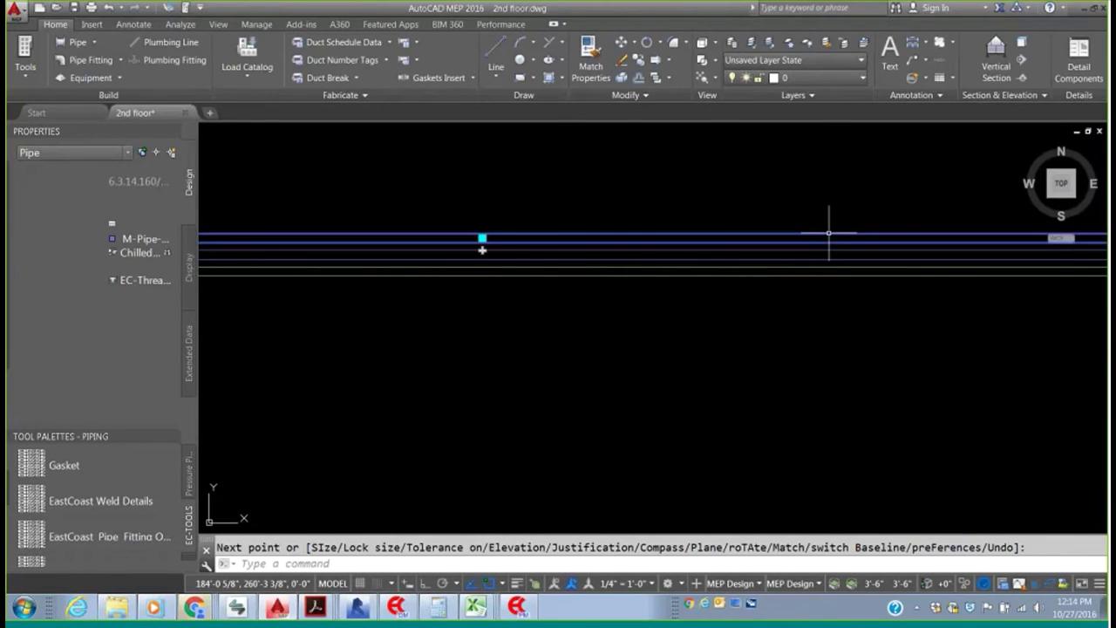
right_click(828, 233)
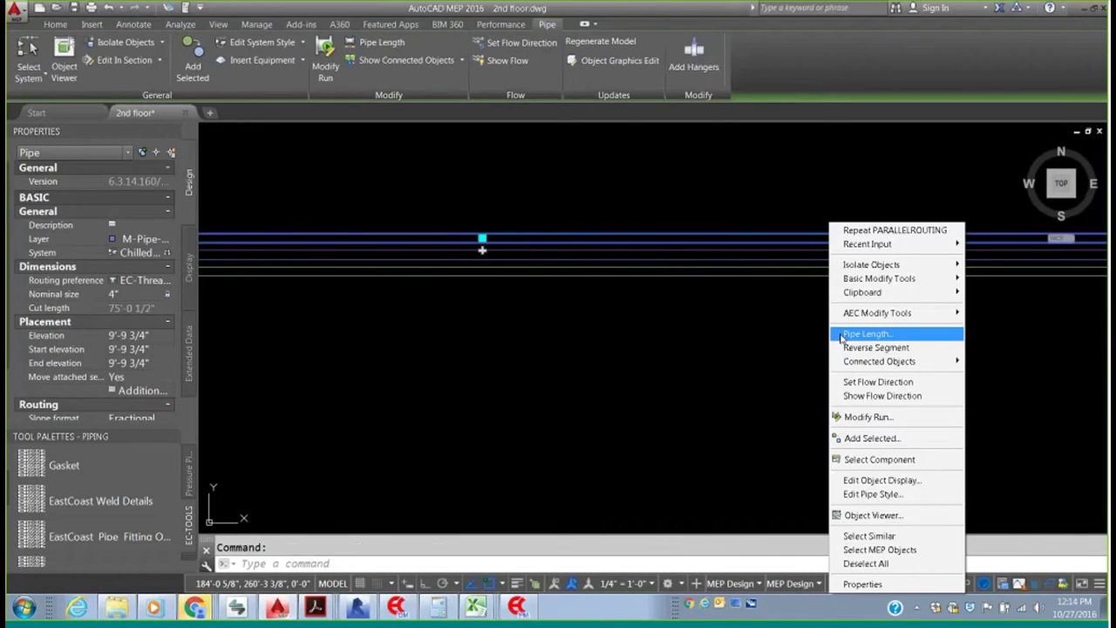
click(866, 334)
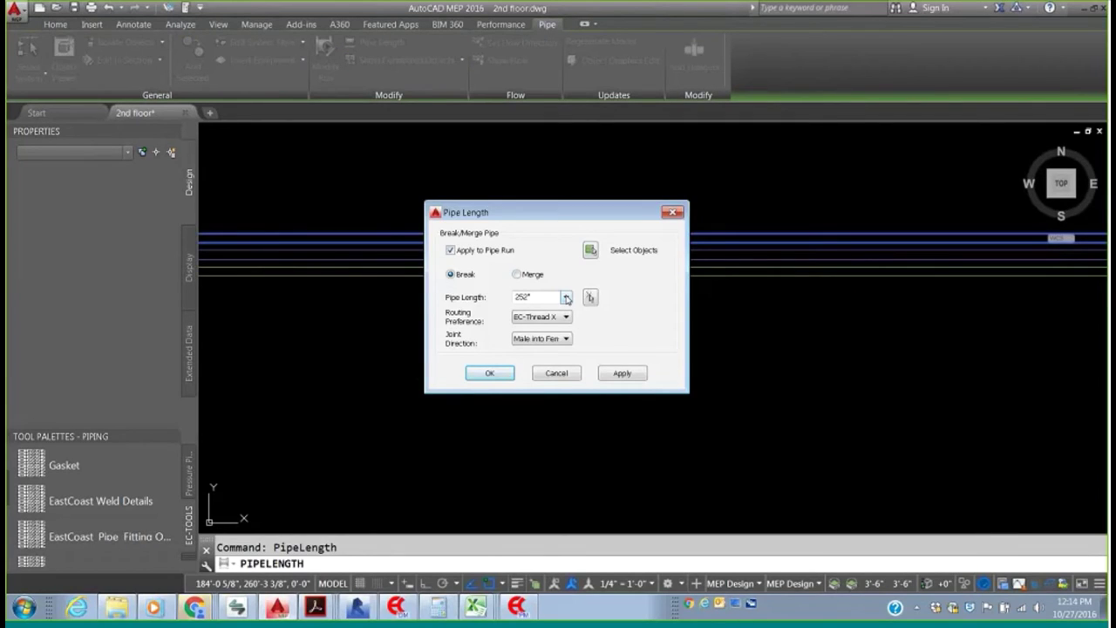
click(567, 318)
click(485, 329)
click(489, 372)
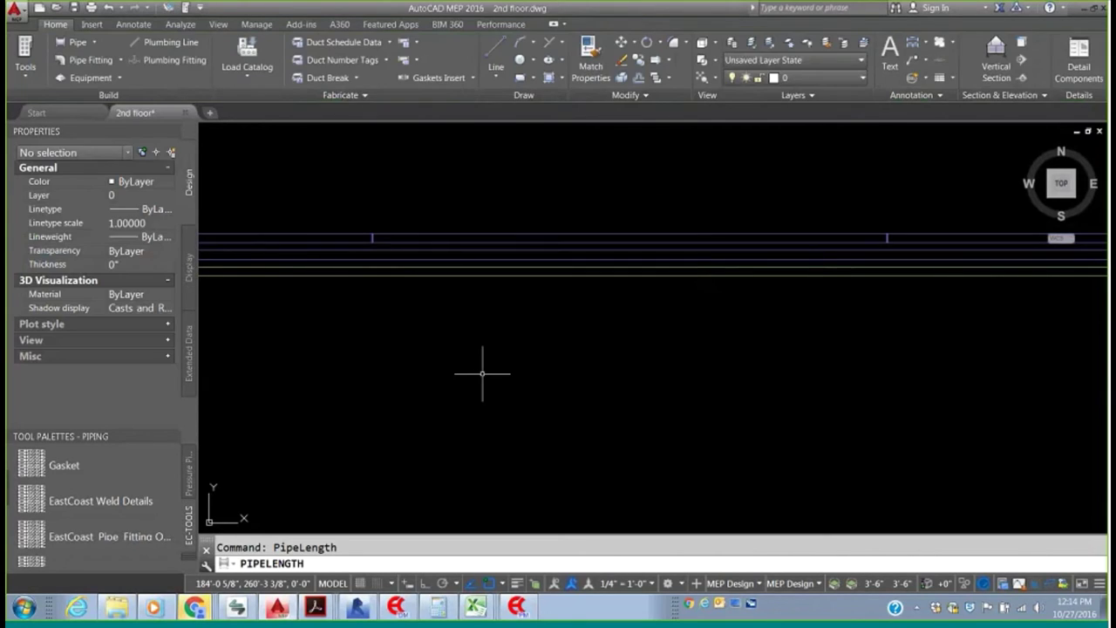
- Break the middle heating pipe run into 252" lengths, keeping its EC - Thread routing preference
click(705, 249)
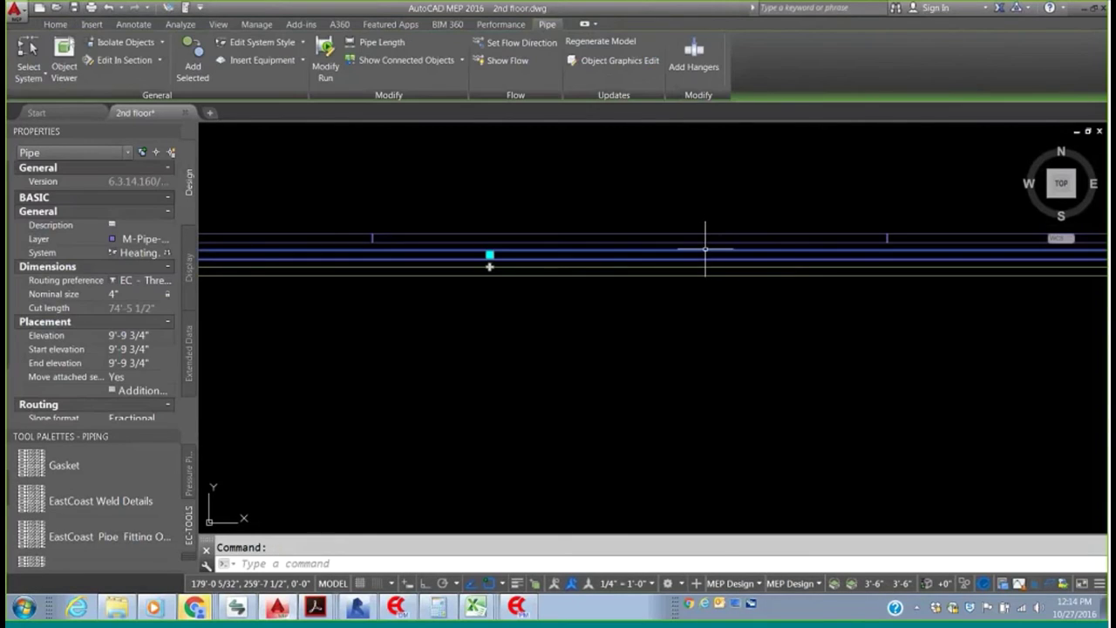
right_click(705, 249)
click(743, 333)
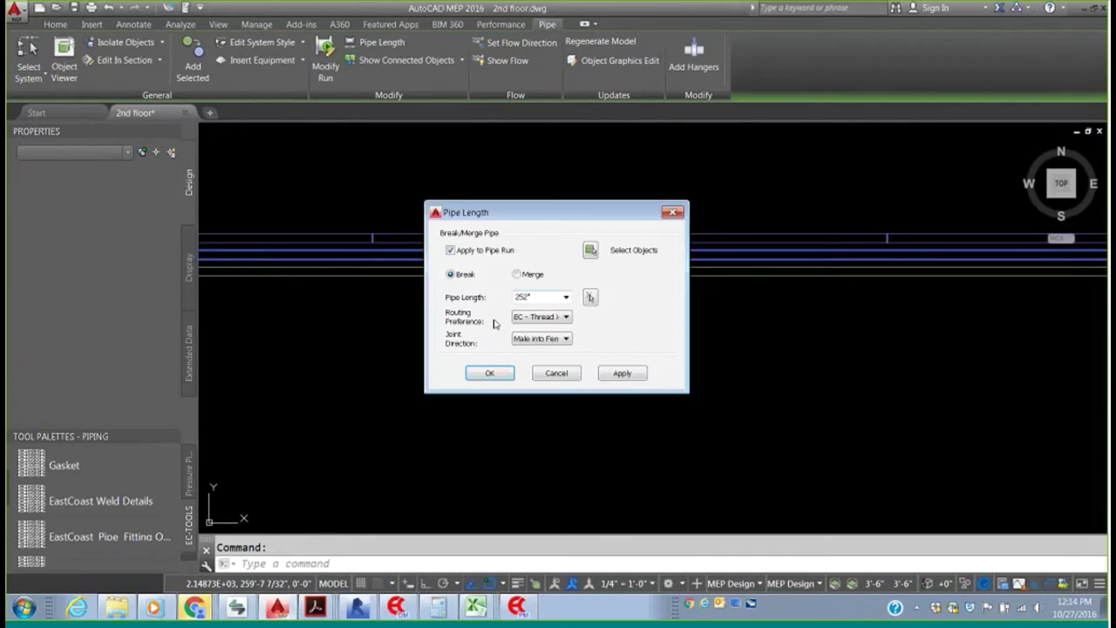
click(566, 317)
click(545, 410)
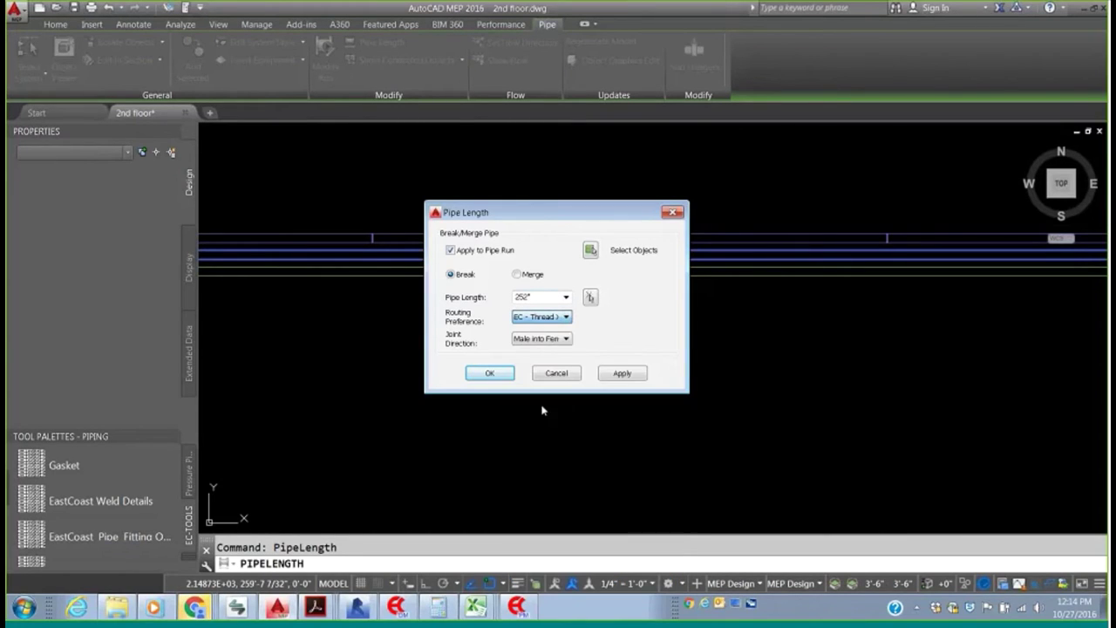
click(490, 373)
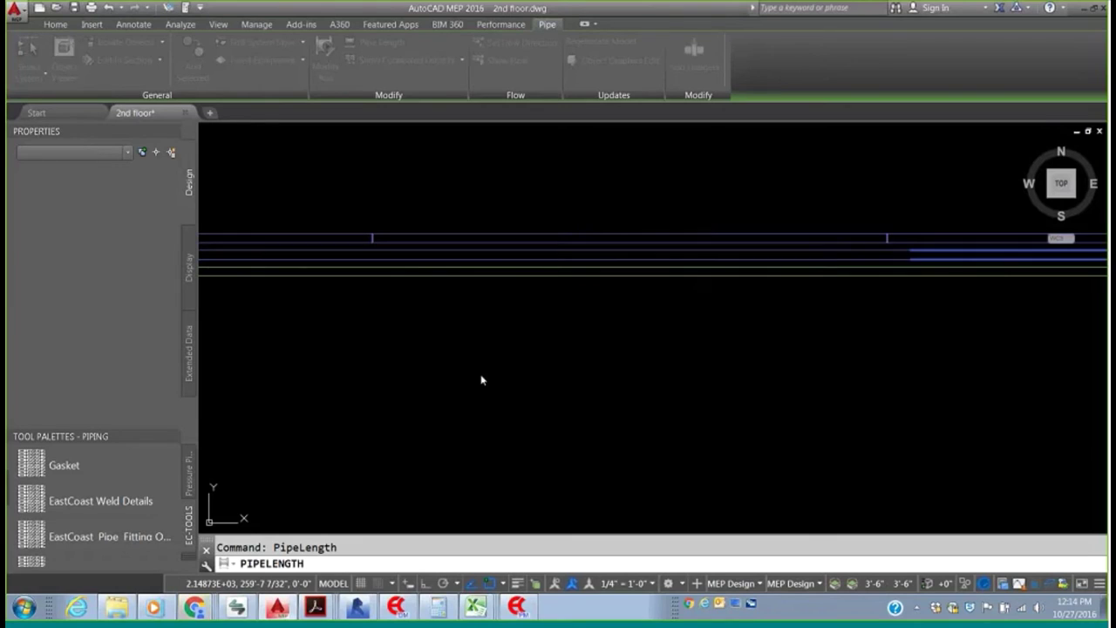
- Break the lowest copper pipe run into 240" lengths, using the first listed 4.00 x 4.00 in Nibco wrot copper press-fit coupling
scroll(846, 262, down, 1)
scroll(890, 257, up, 3)
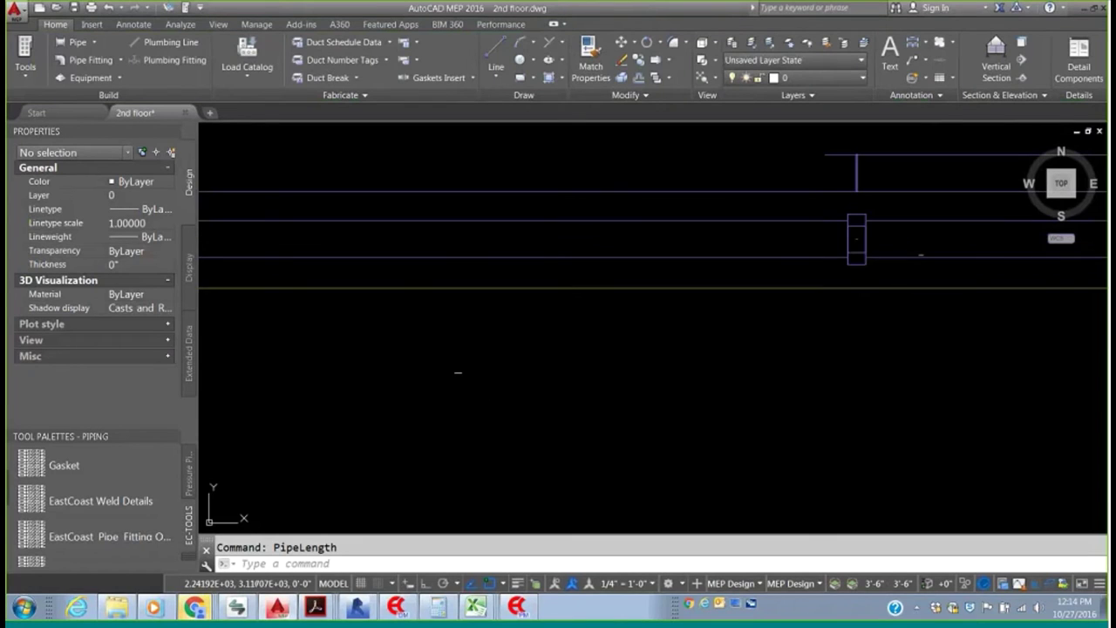
scroll(889, 253, down, 2)
click(768, 269)
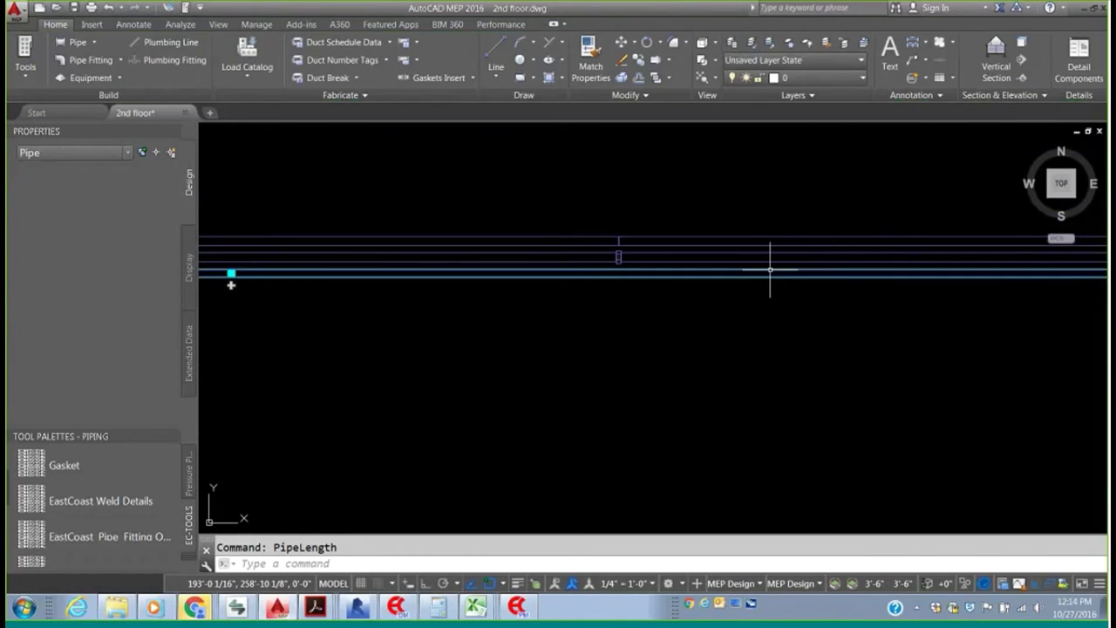
right_click(770, 269)
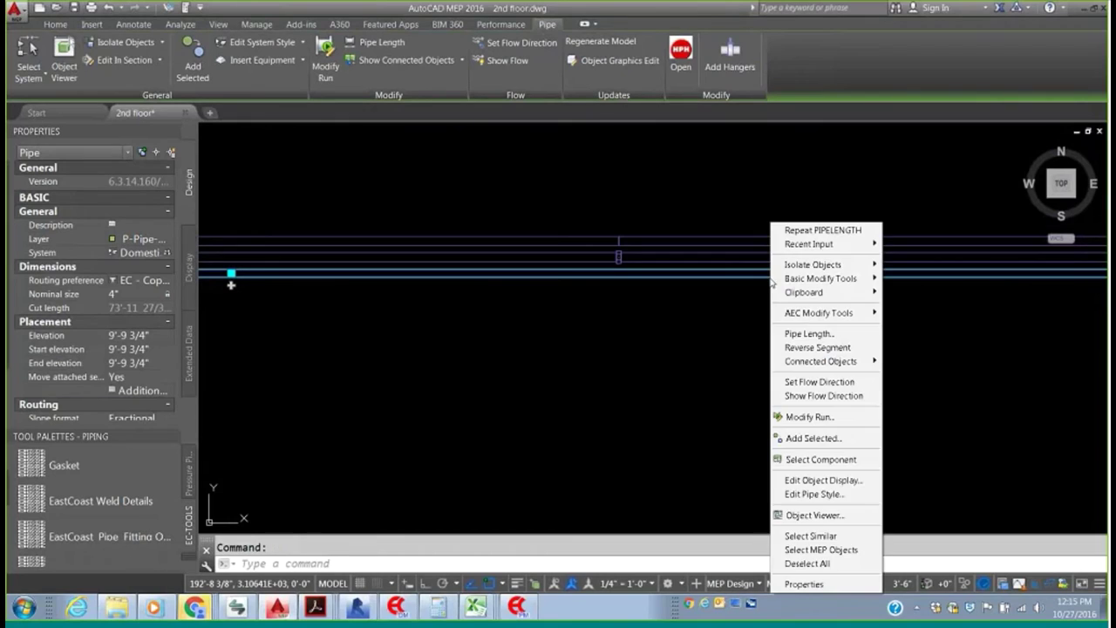
click(798, 336)
click(567, 297)
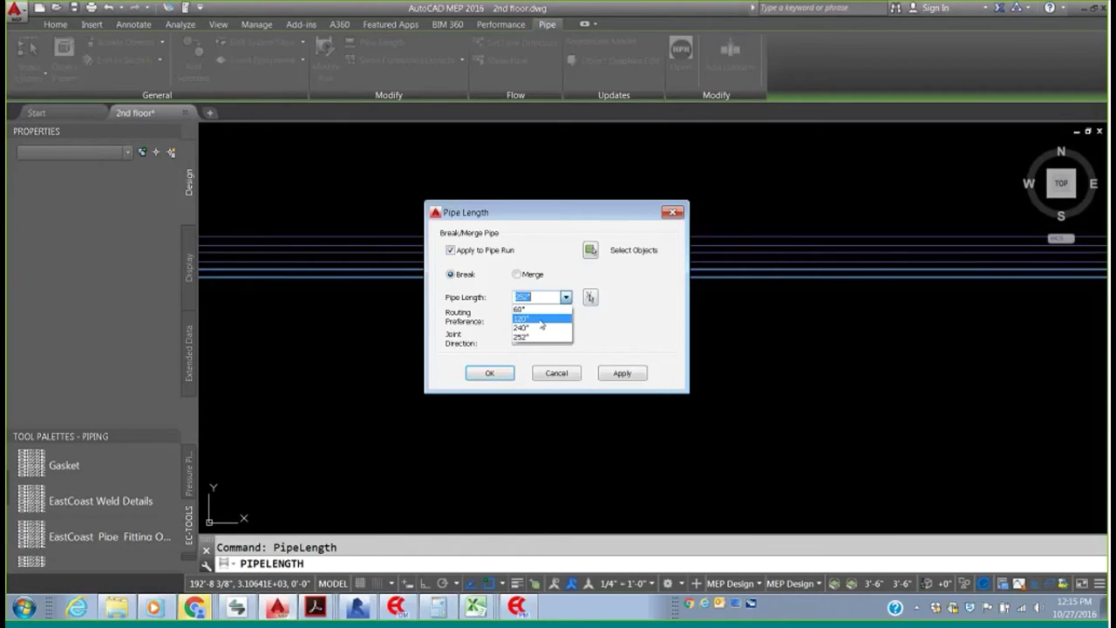
click(524, 328)
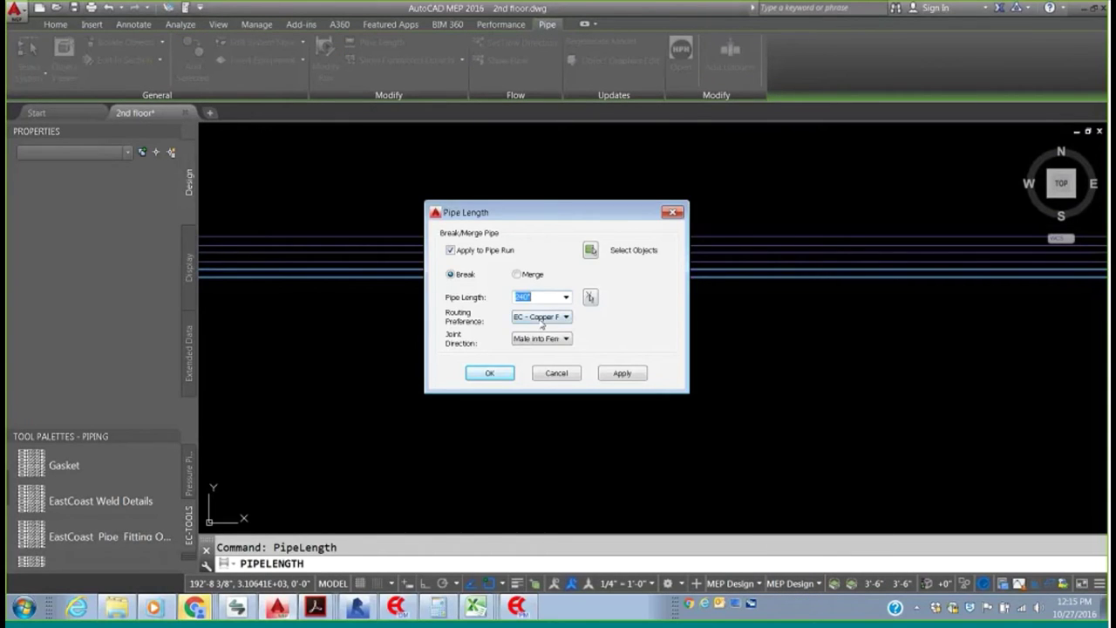
click(493, 376)
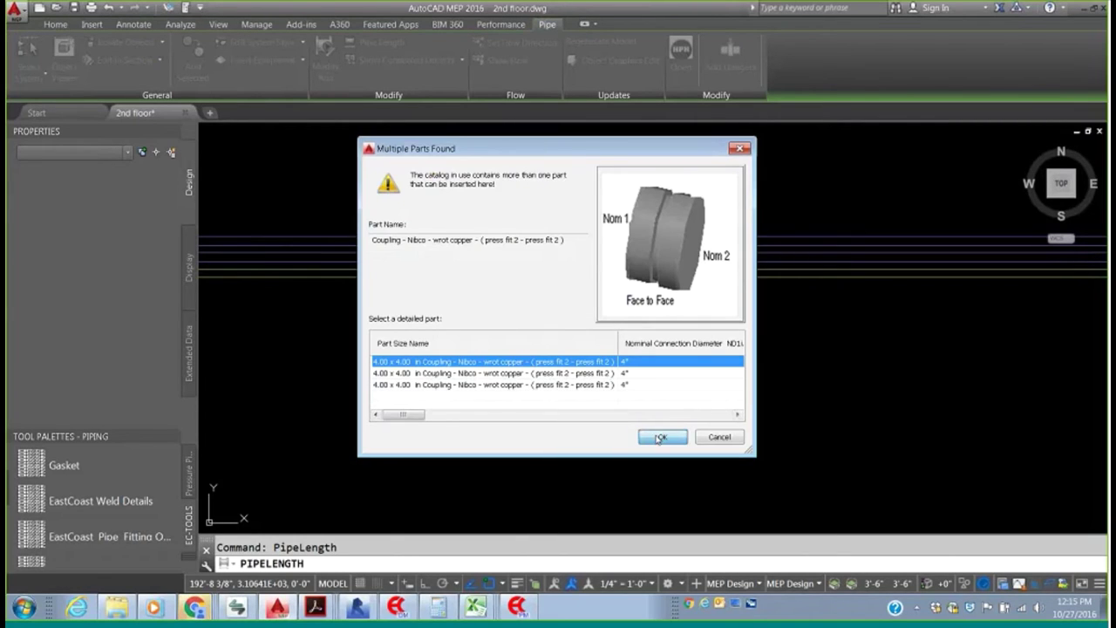
click(658, 438)
- Start adding hangers to the lowest copper pipe of the three-pipe run, using the All Pipe Trapeze Hanger preference
scroll(756, 337, down, 3)
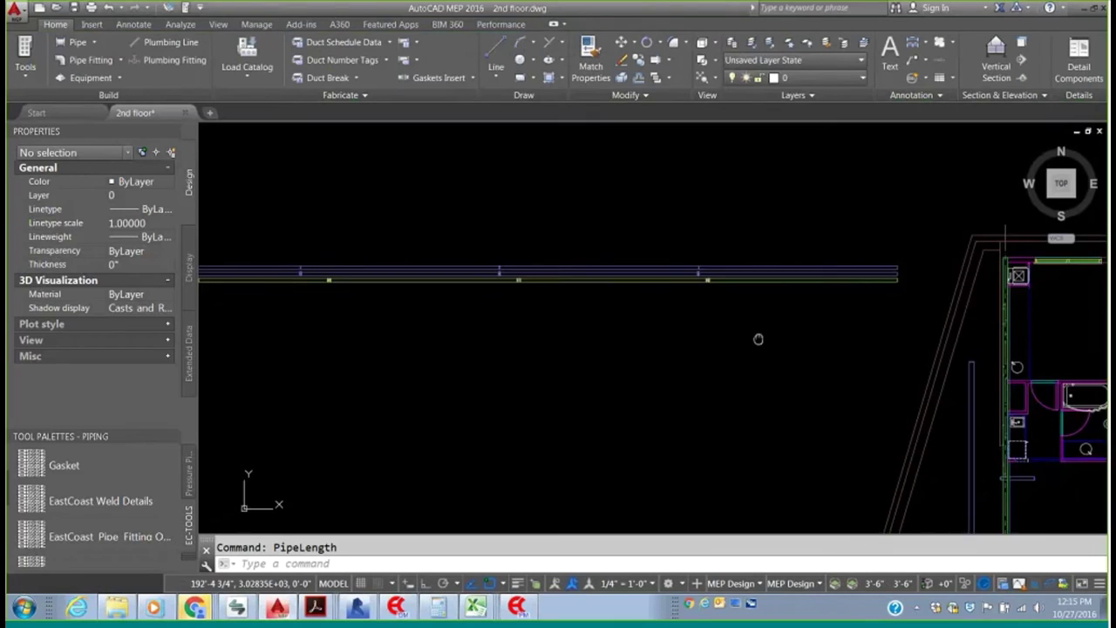
scroll(842, 304, up, 3)
scroll(737, 294, up, 2)
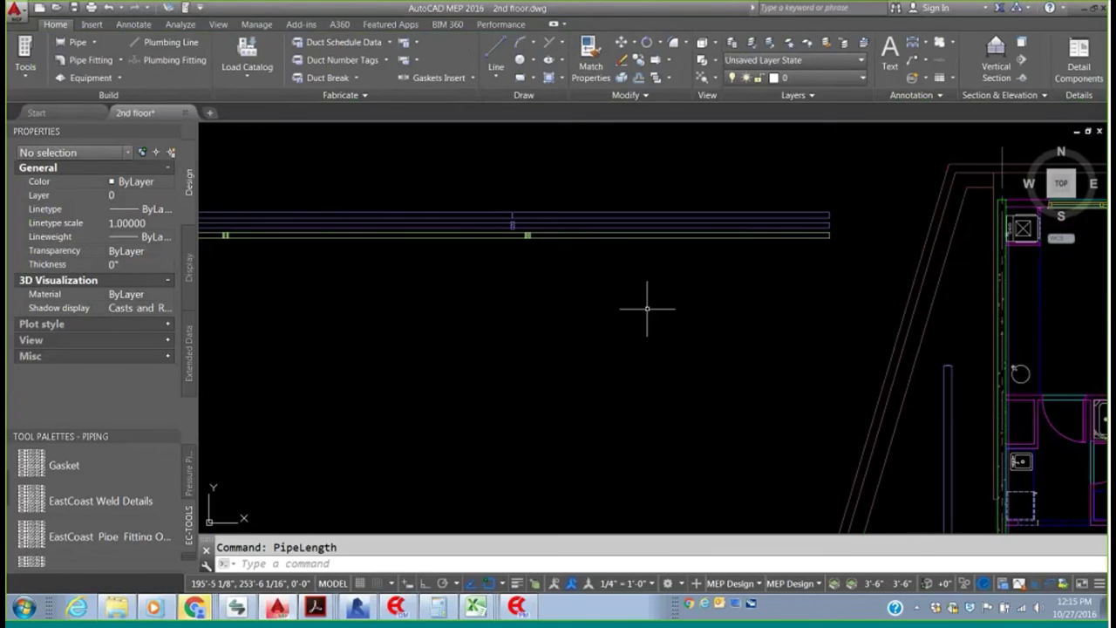
click(797, 236)
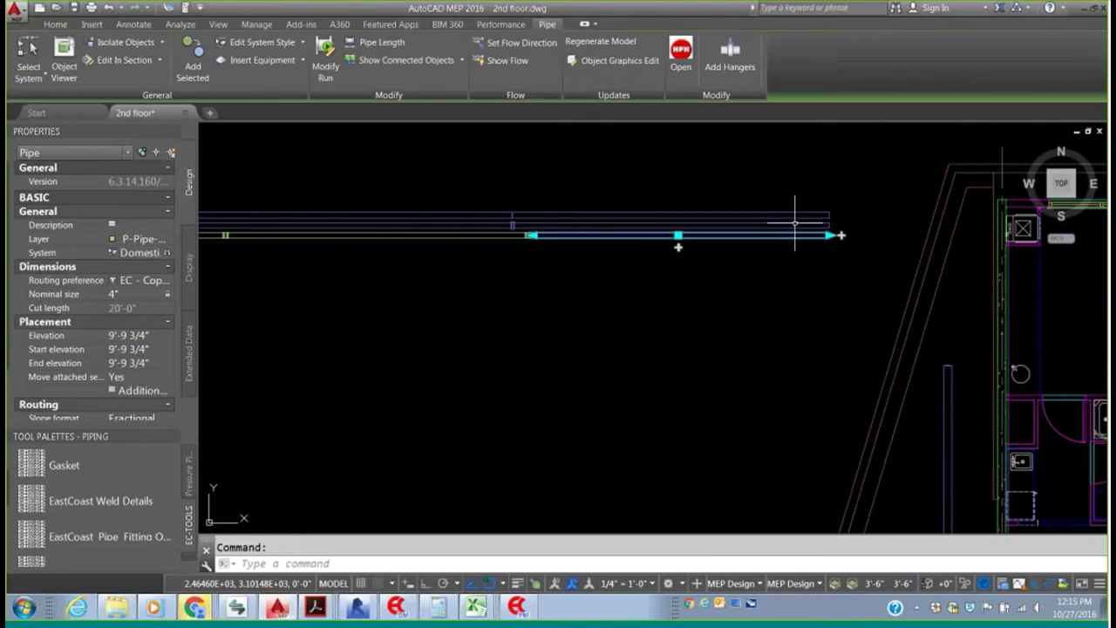
click(731, 51)
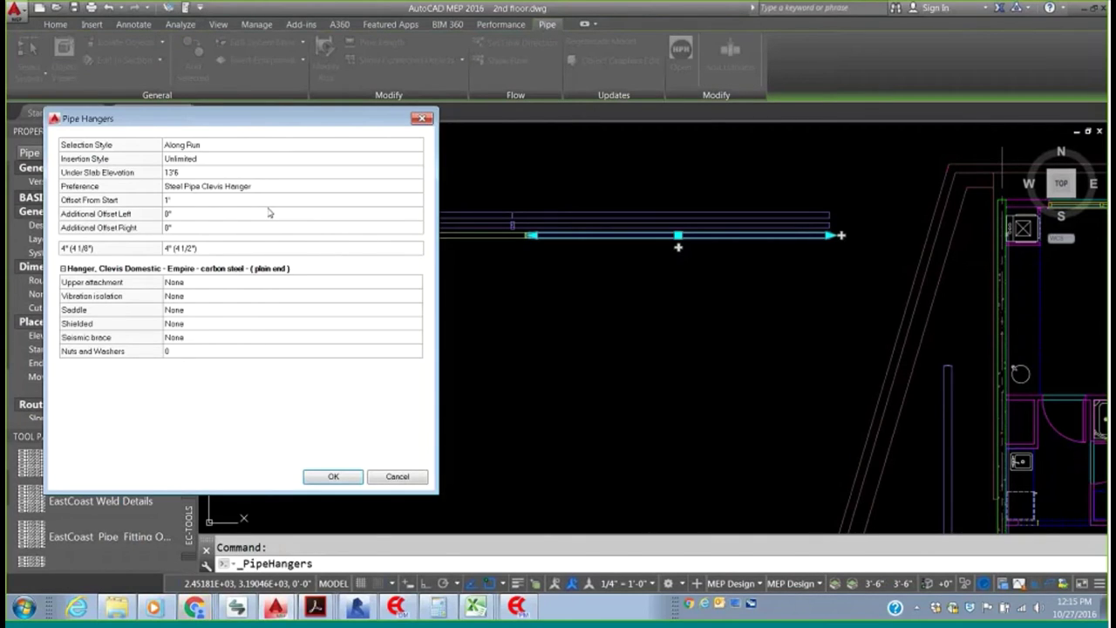
click(312, 188)
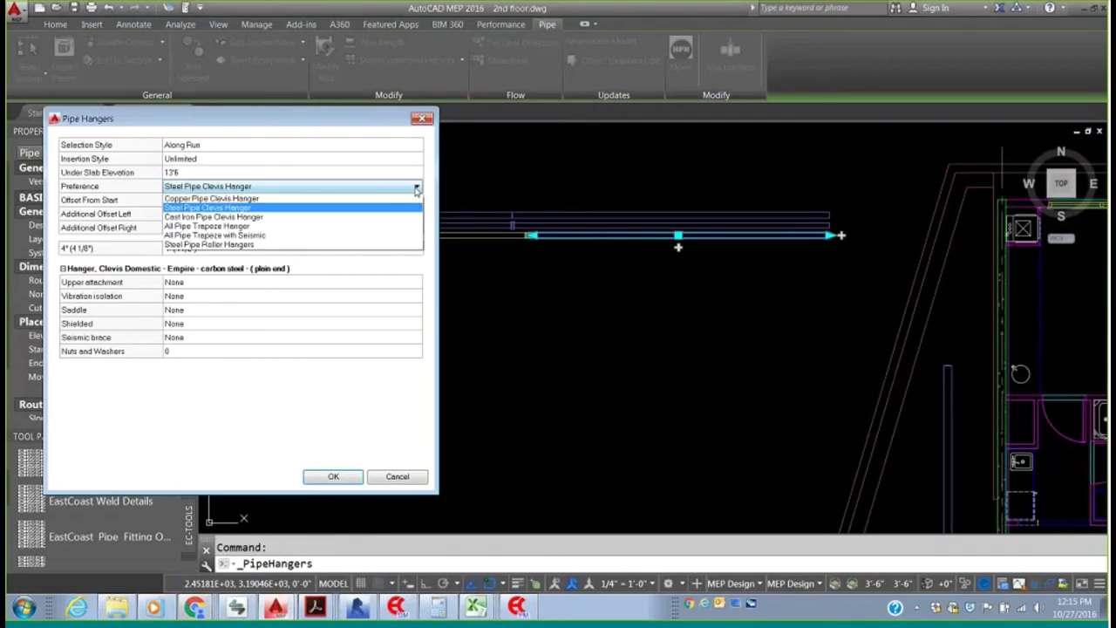
click(209, 226)
- Place the trapeze hangers along the run with an Adjustable Beam Clamp upper attachment and an additional right offset of 16
click(182, 285)
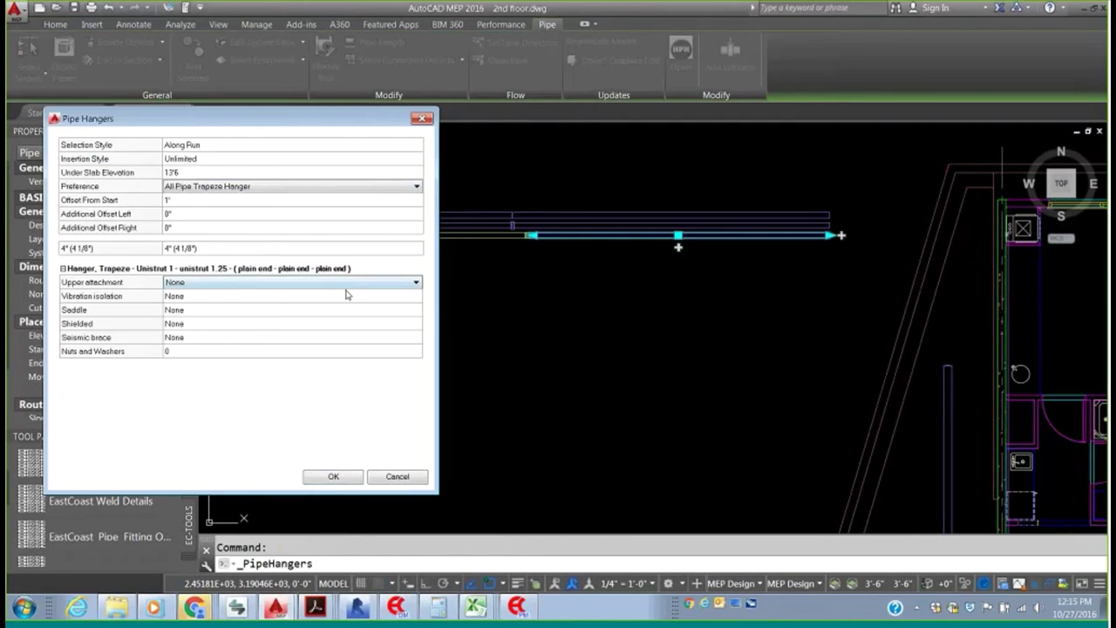
click(414, 288)
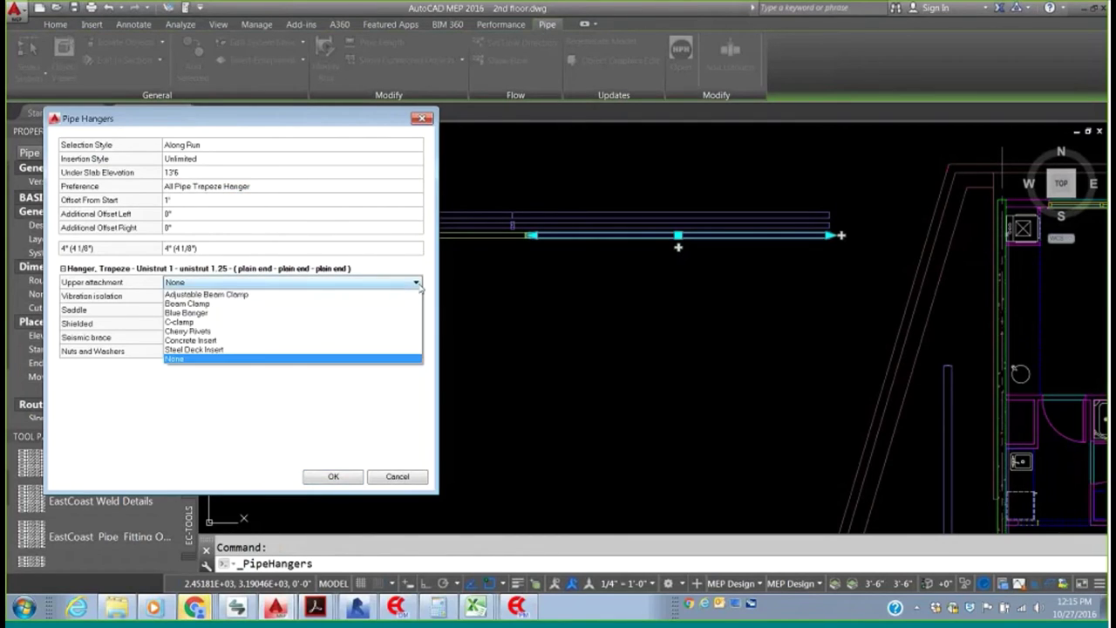
click(221, 301)
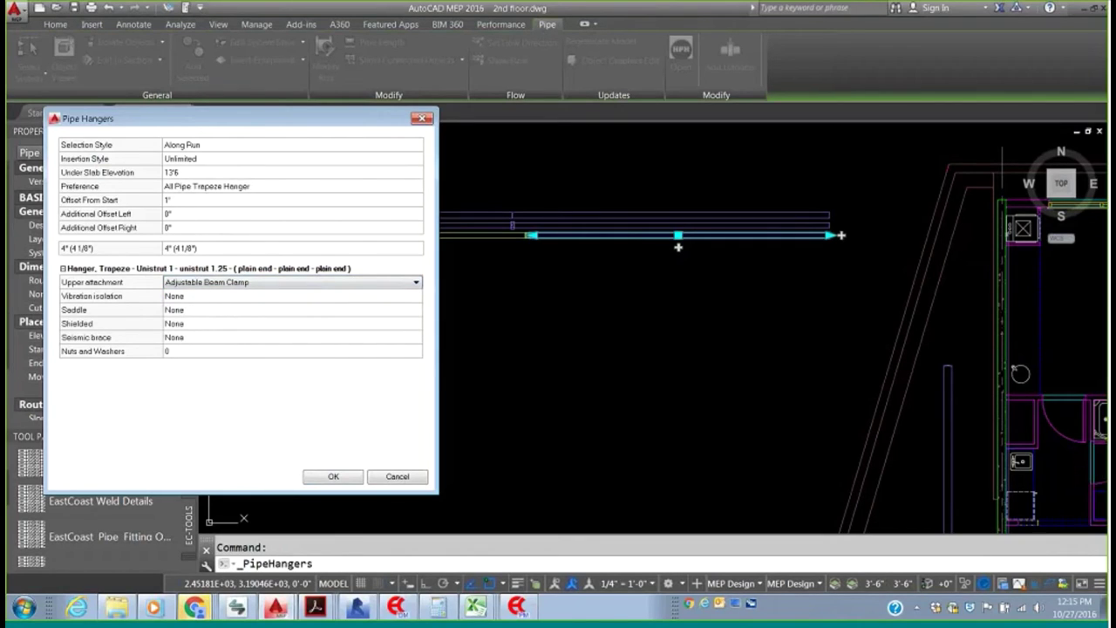
click(175, 228)
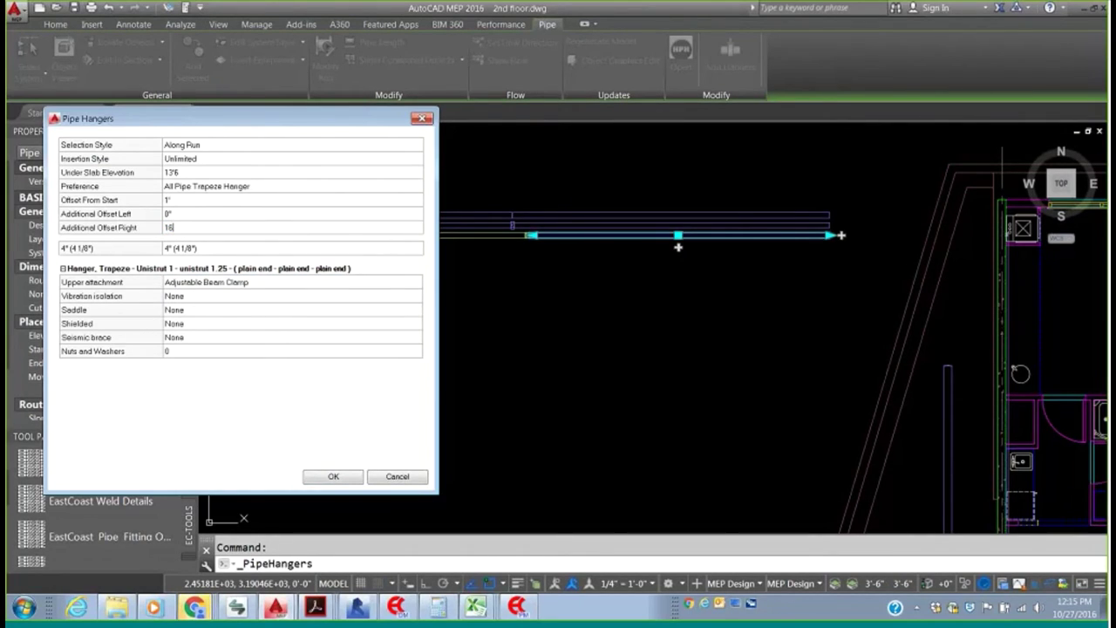
click(280, 311)
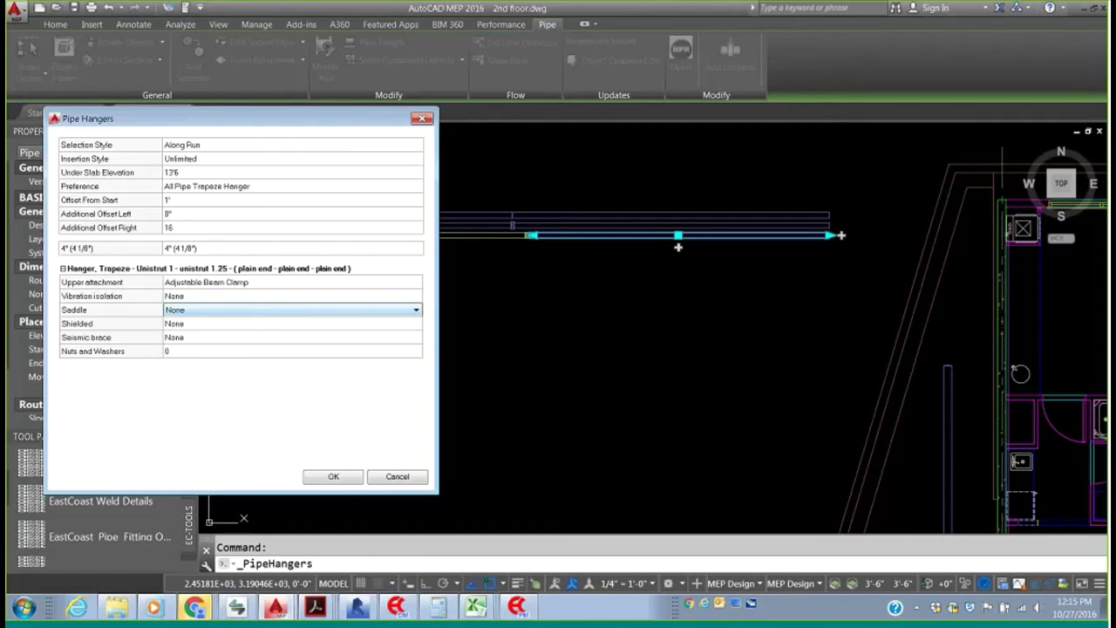
click(338, 480)
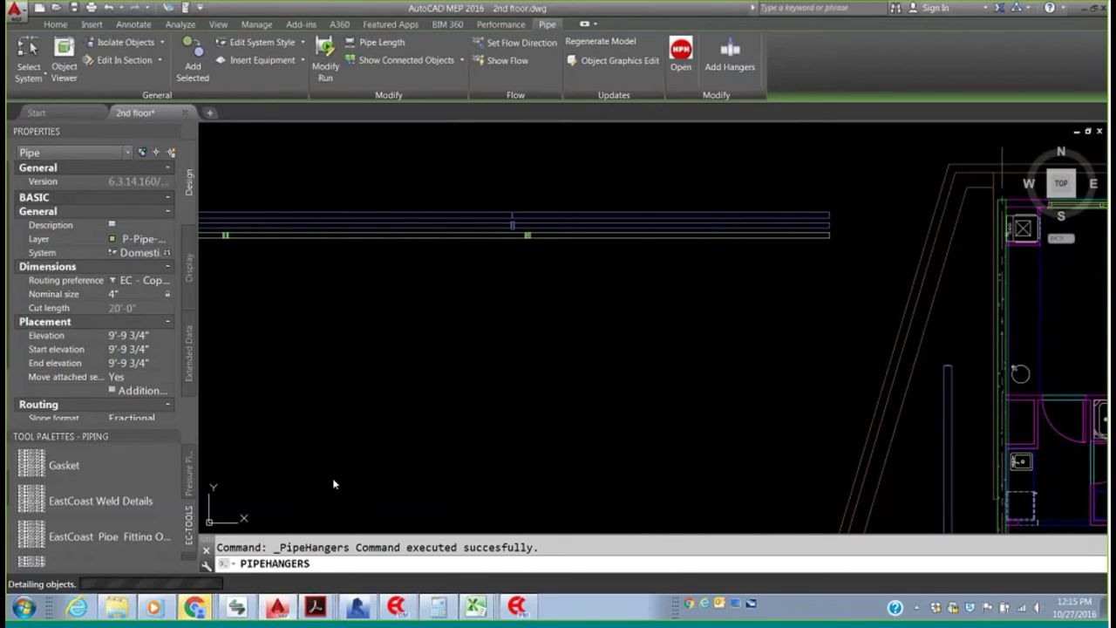
- Examine the east end of the three-pipe run and its trapeze hangers from an isometric angle in the Object Viewer
click(841, 235)
click(840, 261)
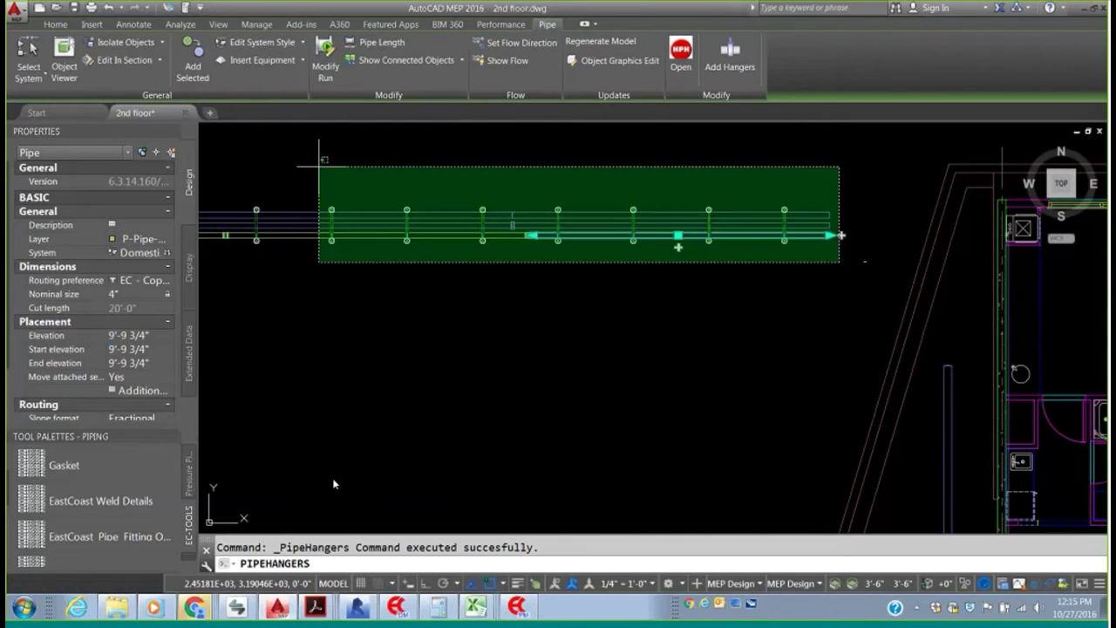
click(317, 170)
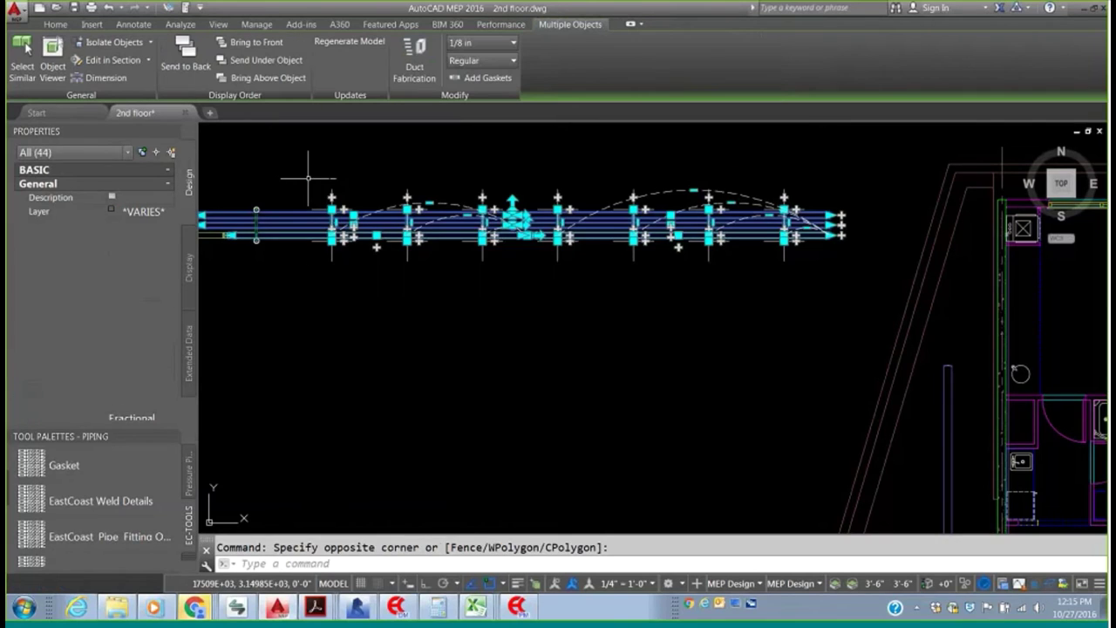
right_click(499, 230)
click(542, 384)
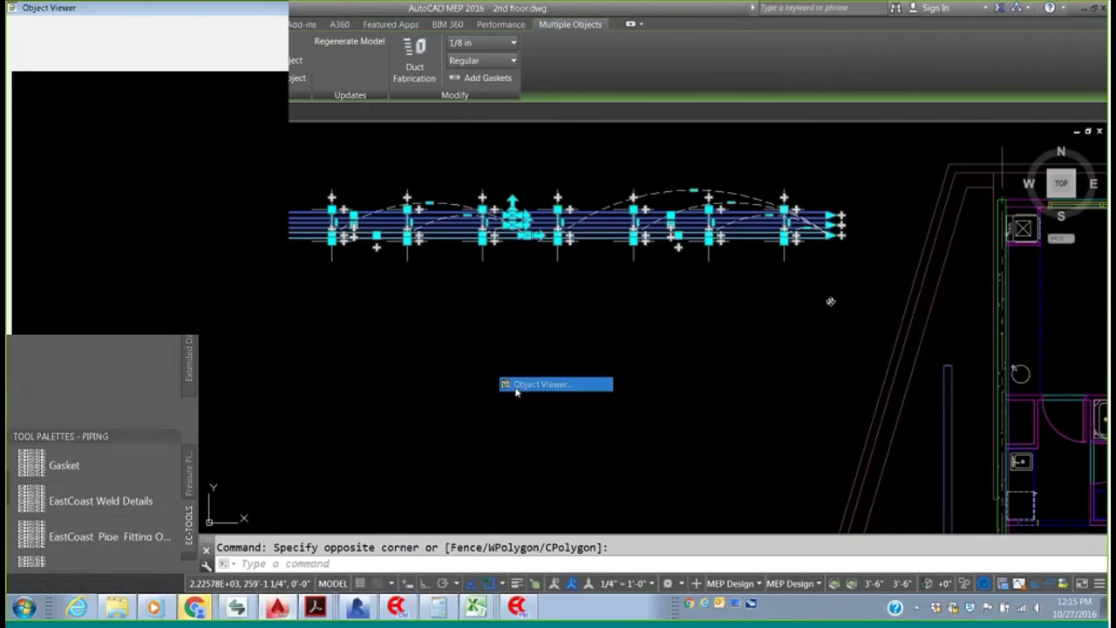
click(1042, 130)
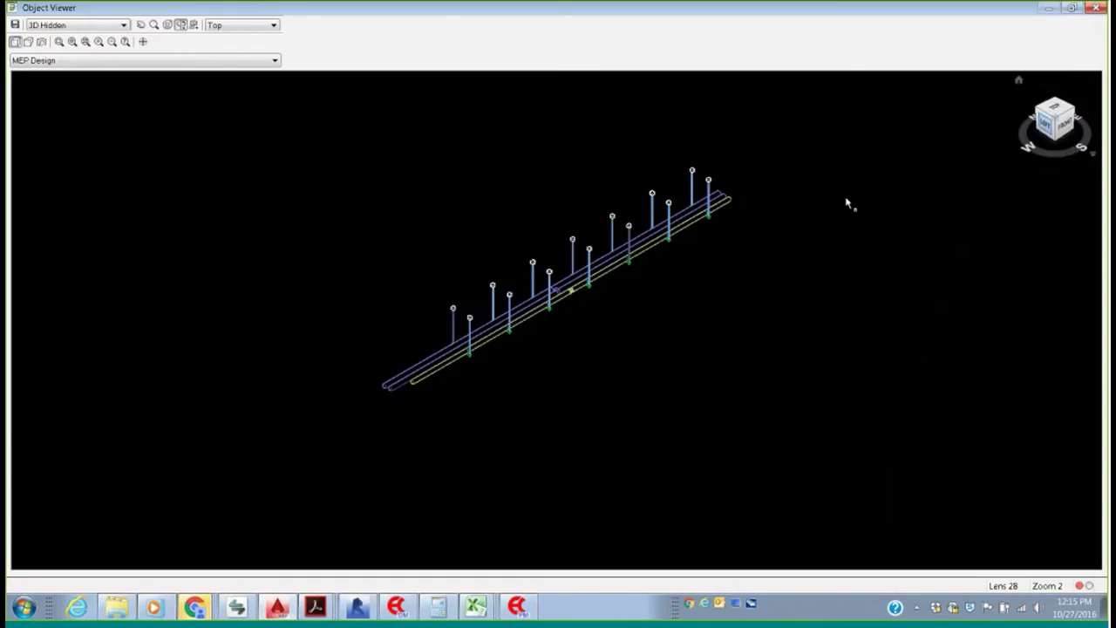
scroll(571, 349, up, 6)
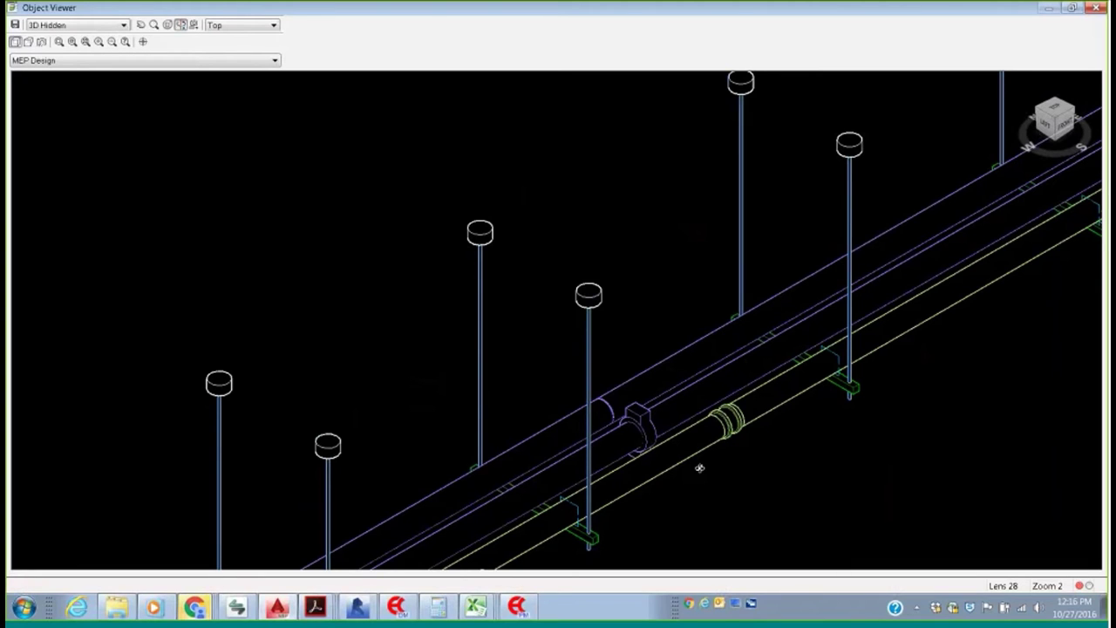
click(1096, 8)
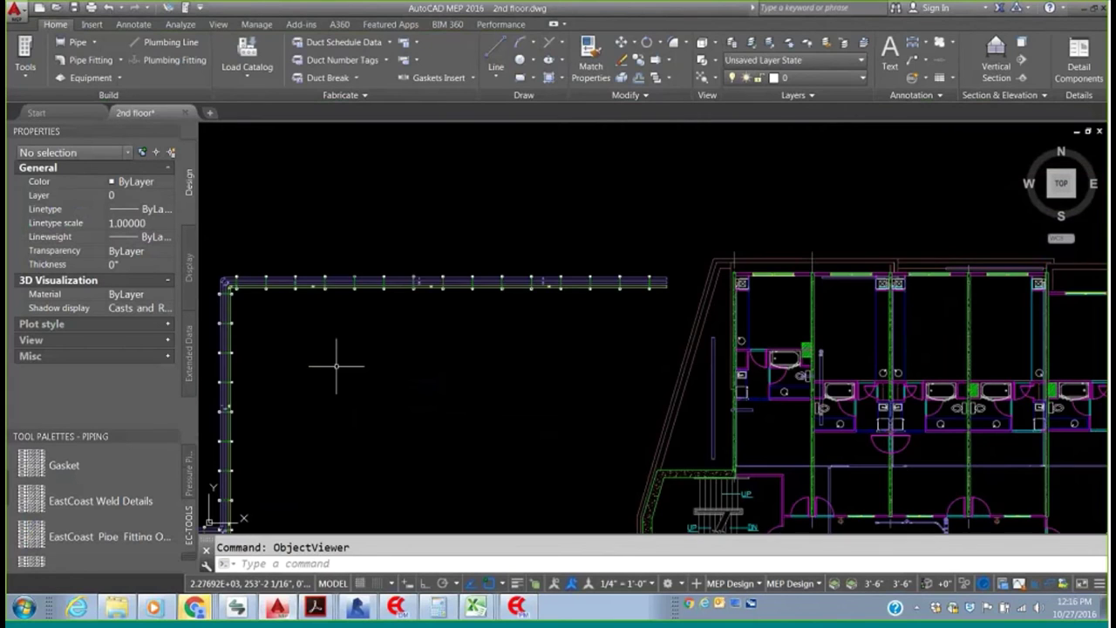
- Move the first trapeze hanger south of the northwest elbow farther down along the north-south pipe leg
middle_drag(337, 361, 438, 311)
scroll(321, 243, up, 3)
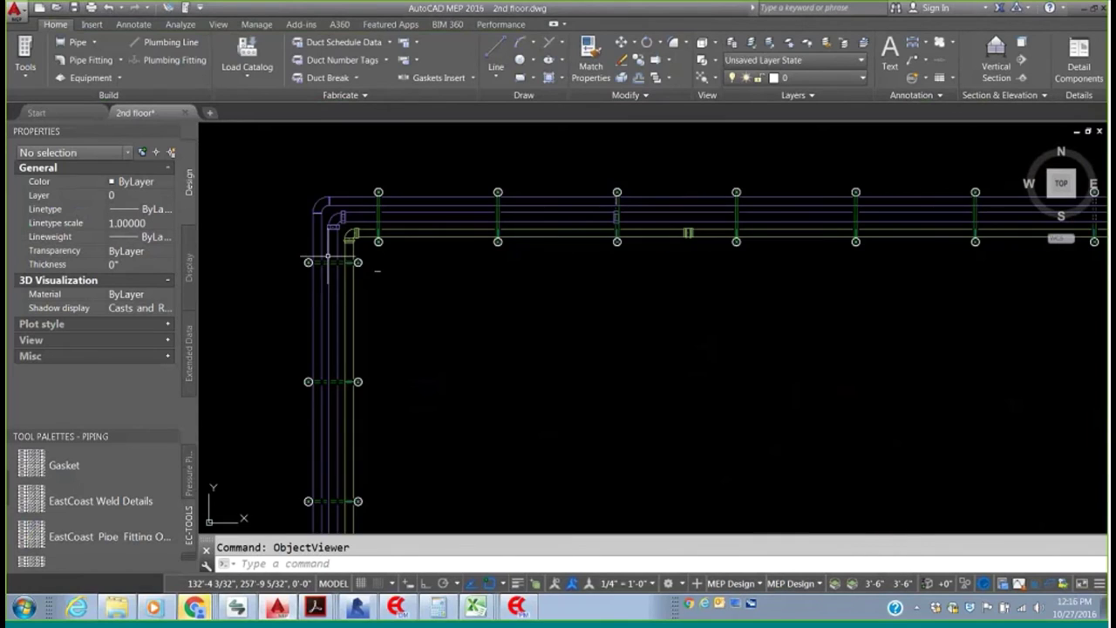
scroll(353, 252, up, 5)
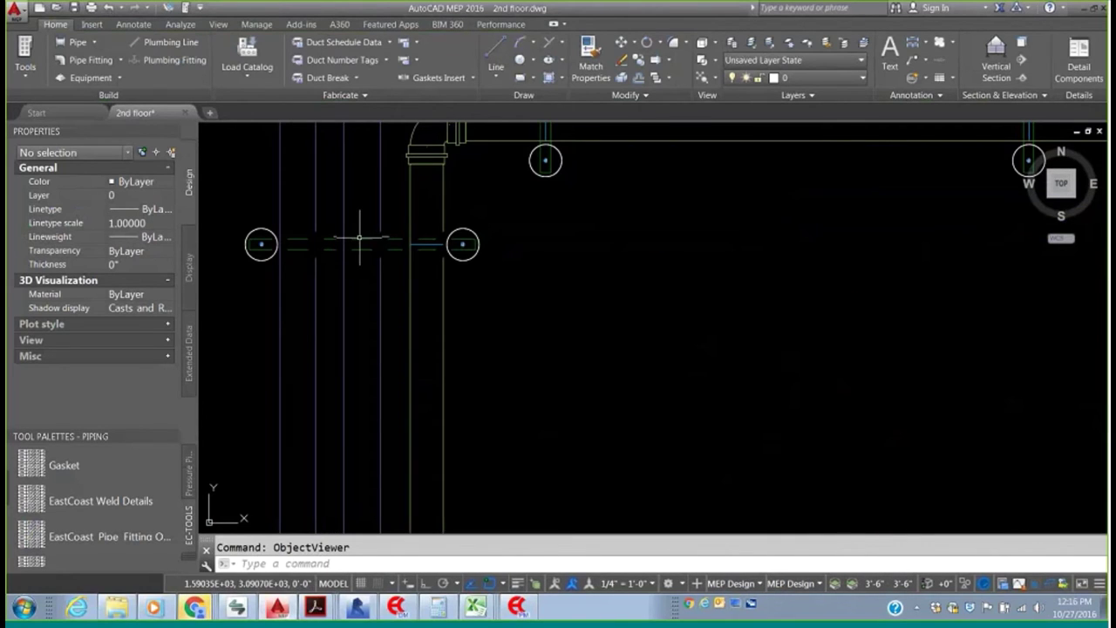
click(359, 239)
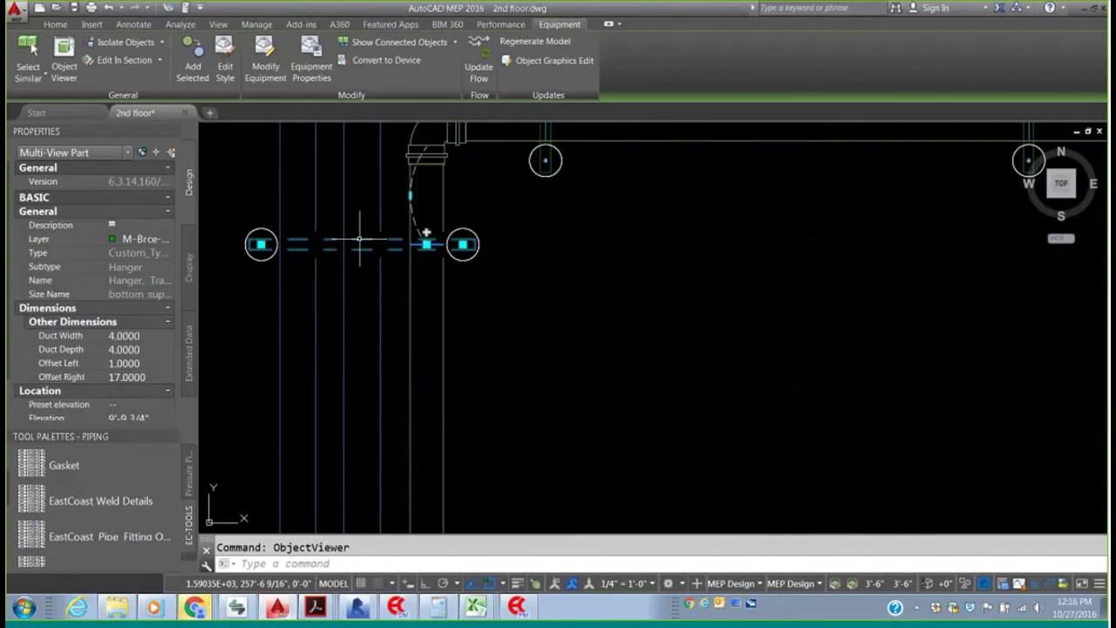
click(426, 244)
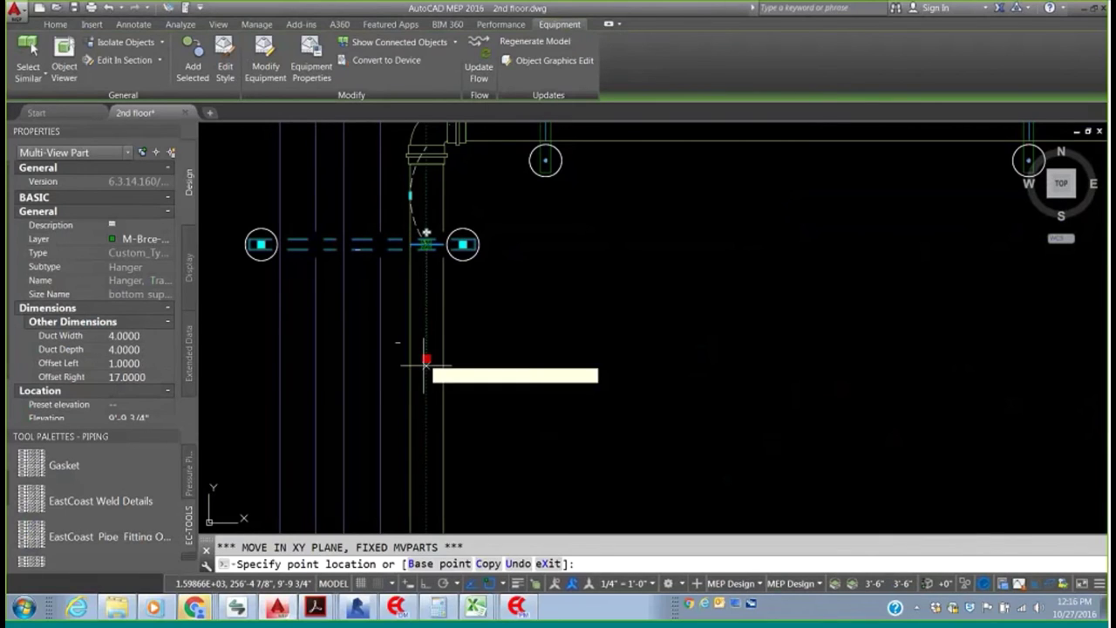
click(427, 381)
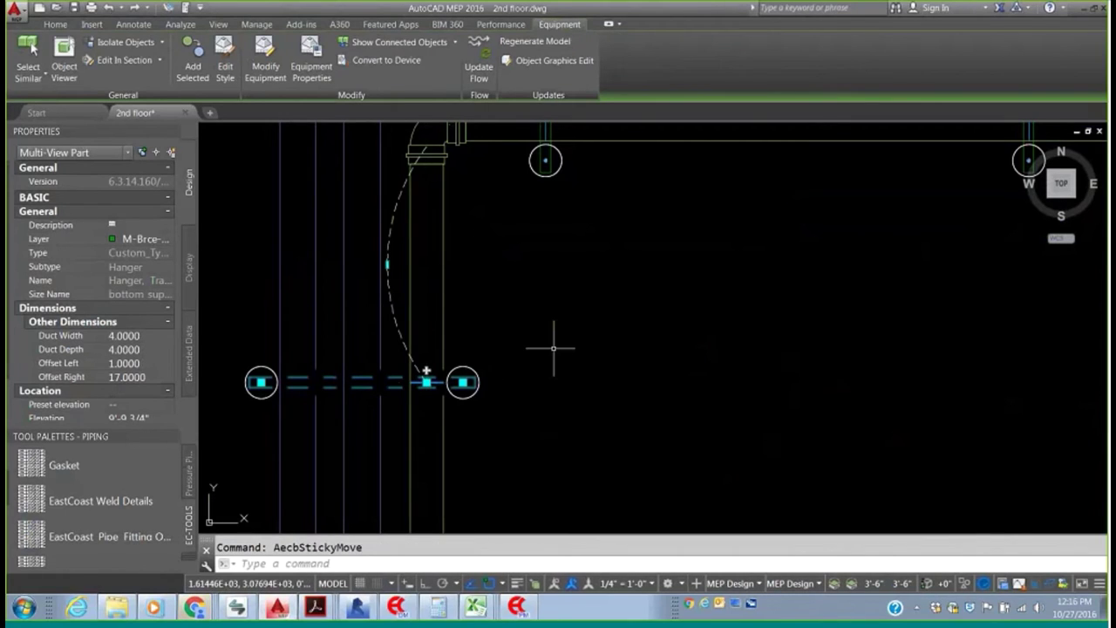
key(Escape)
- Route a straight 4" heating pipe eastward between the two existing hanger runs, with an insulation thickness of 2"
scroll(617, 345, down, 5)
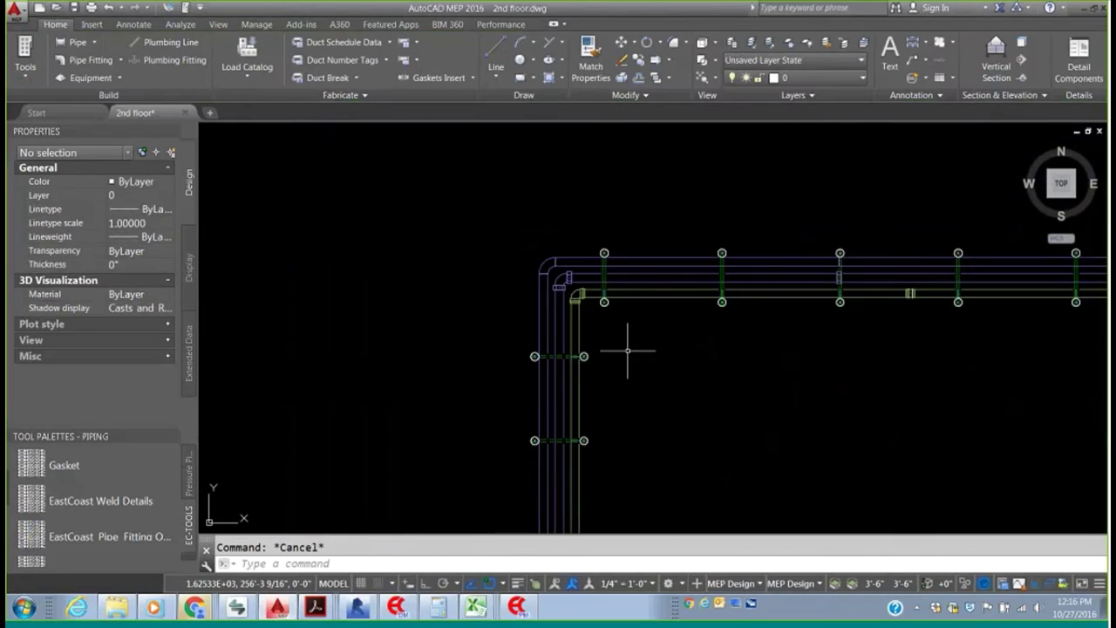
scroll(627, 350, down, 5)
mouse_move(689, 399)
middle_down()
mouse_move(491, 299)
mouse_move(465, 312)
middle_up()
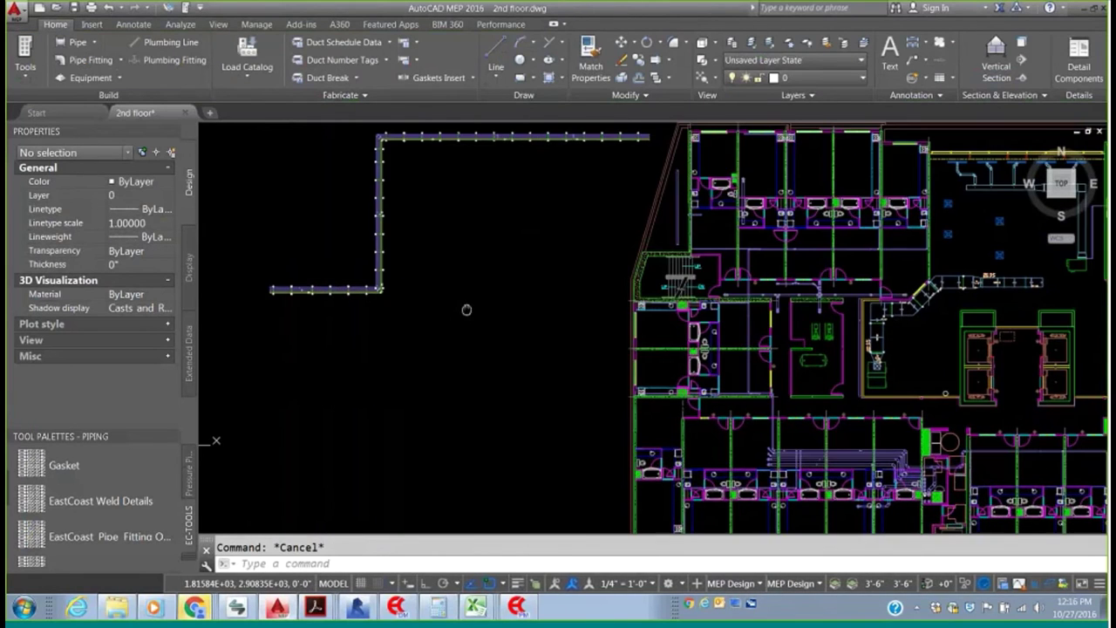
middle_drag(395, 369, 333, 595)
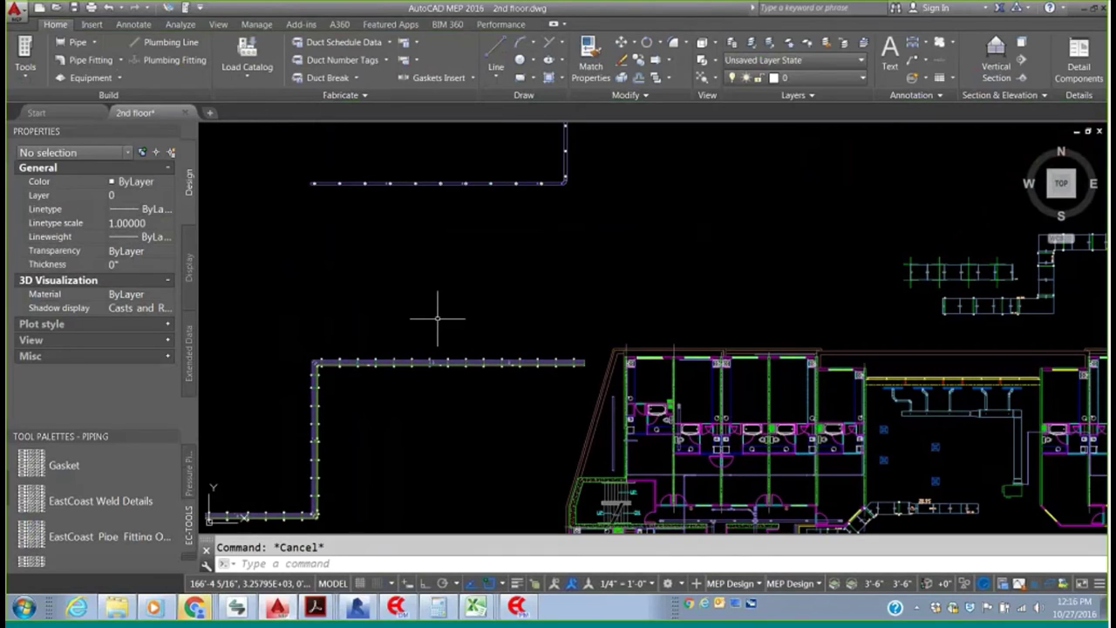
click(59, 42)
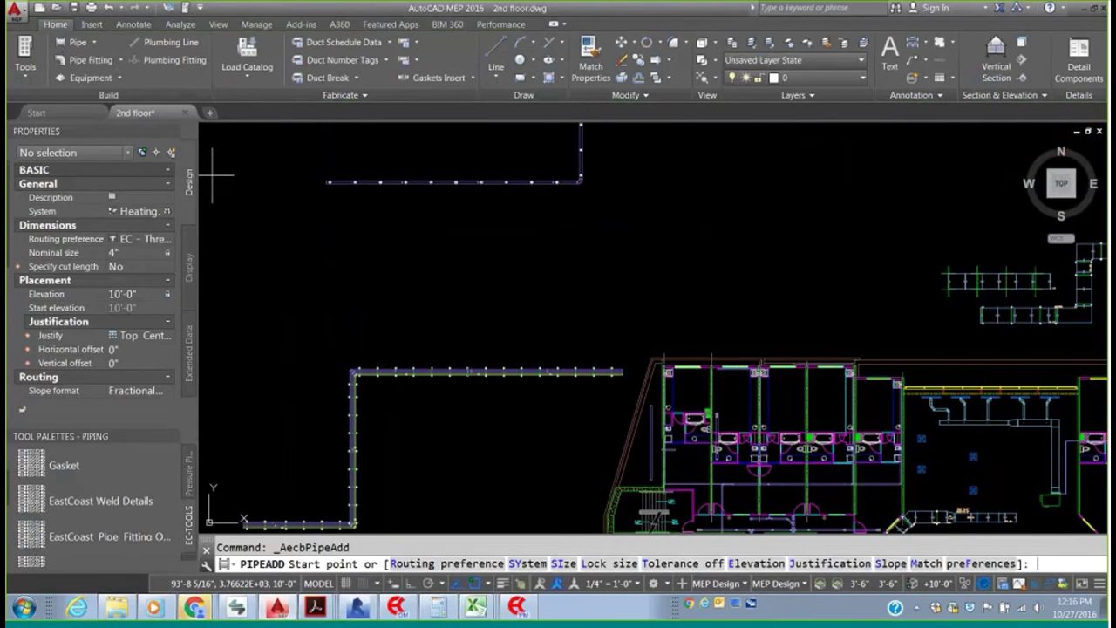
scroll(10, 191, down, 4)
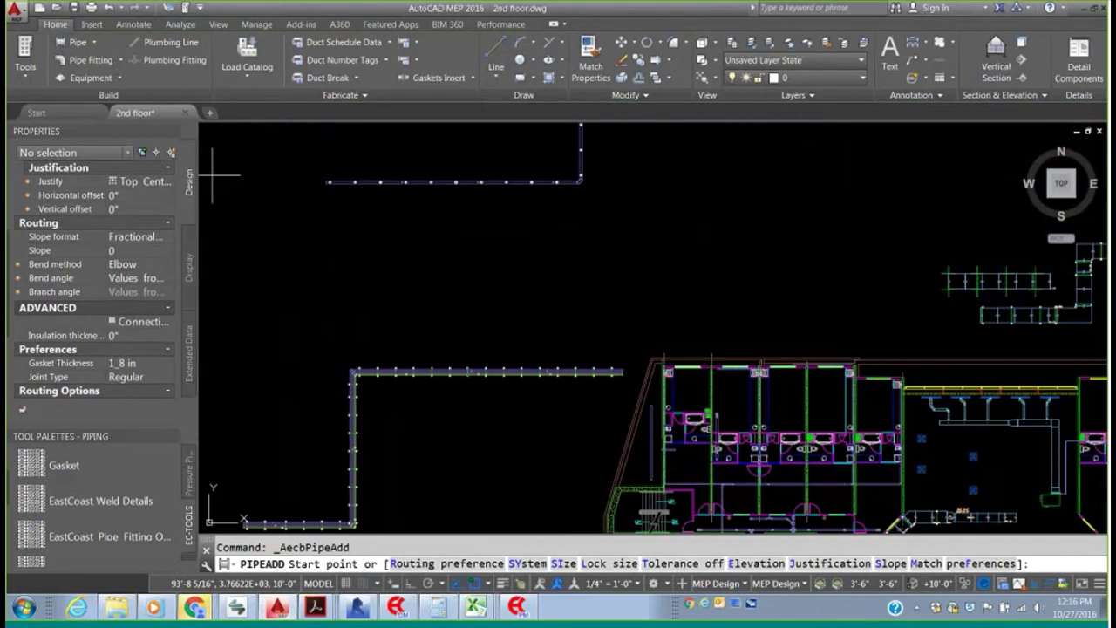
click(125, 333)
text(2)
key(Return)
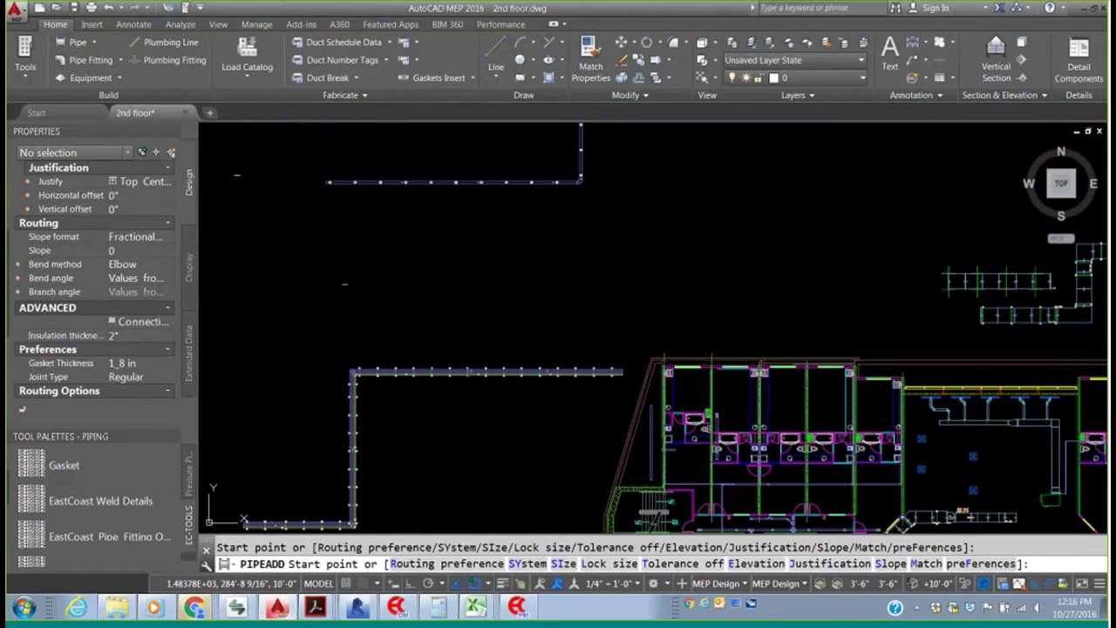
click(323, 280)
right_click(637, 272)
click(652, 282)
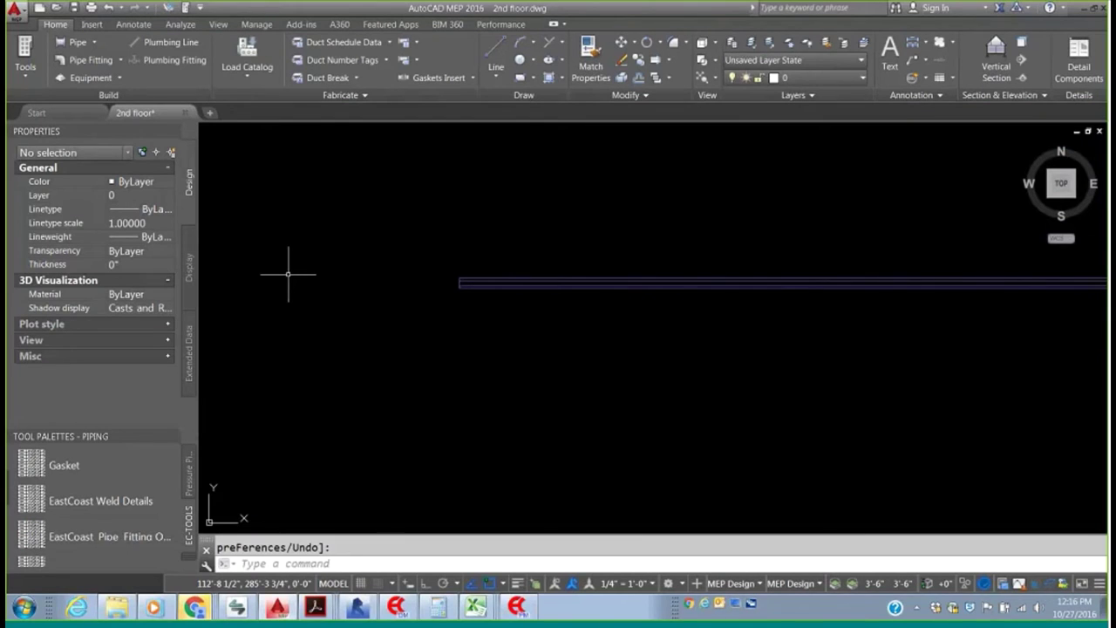
- Add Steel Pipe Roller Hangers along the insulated pipe with an Adjustable Beam Clamp upper attachment
scroll(306, 322, up, 5)
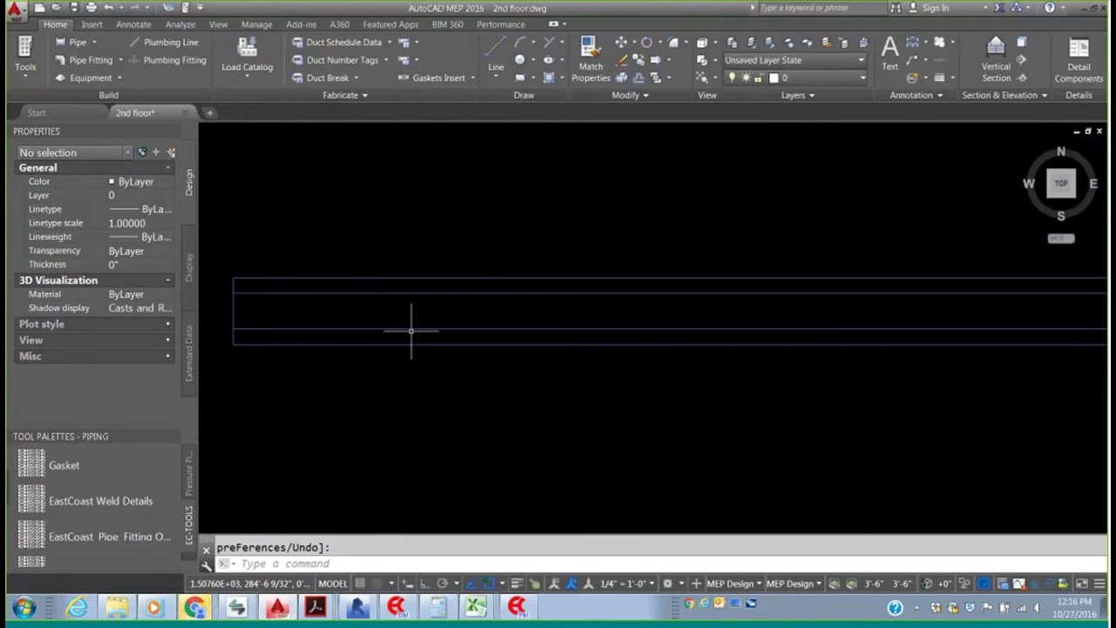
click(342, 319)
click(292, 340)
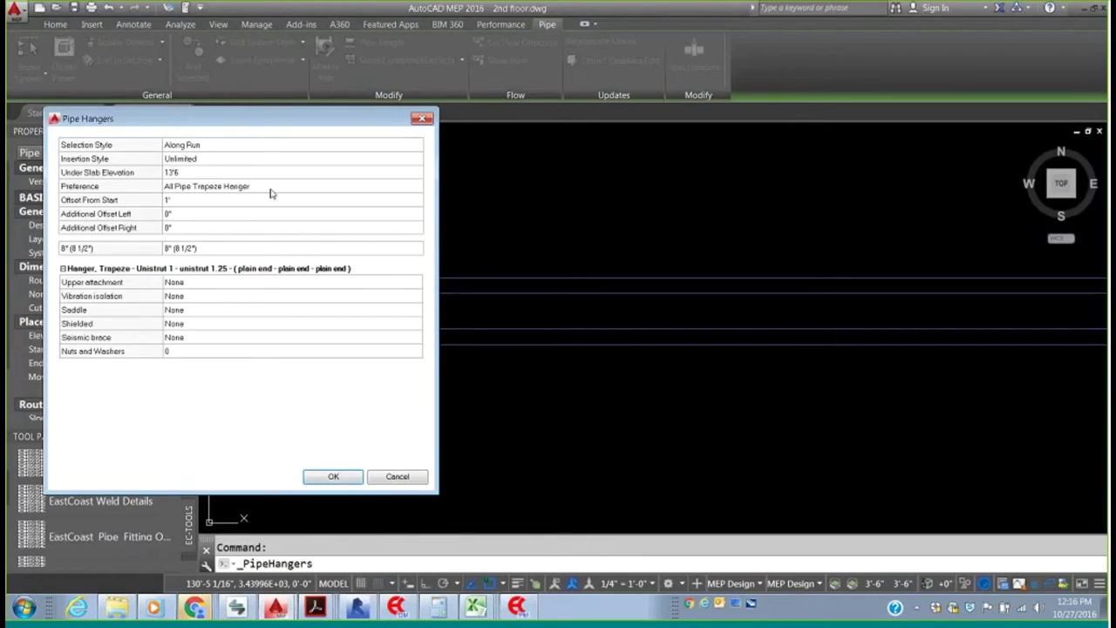
click(418, 188)
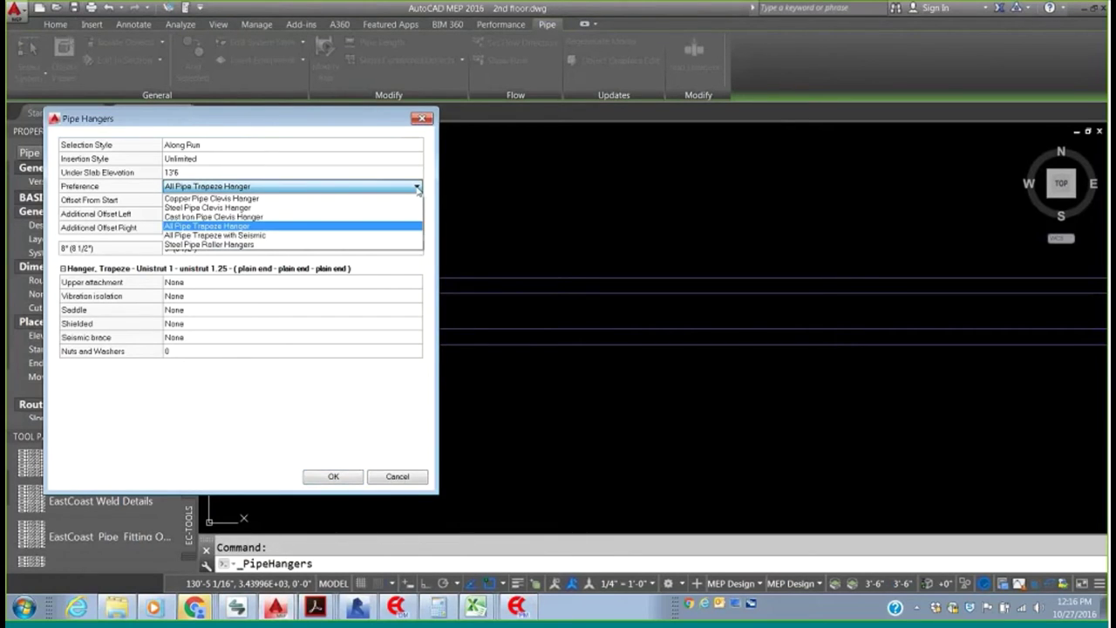
click(209, 244)
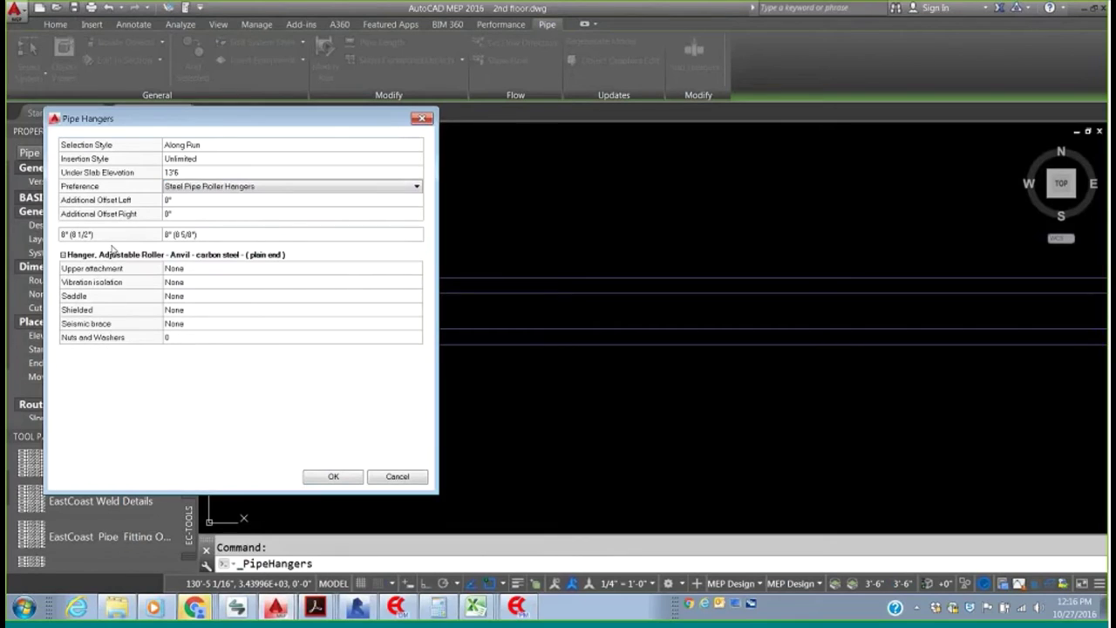
click(339, 272)
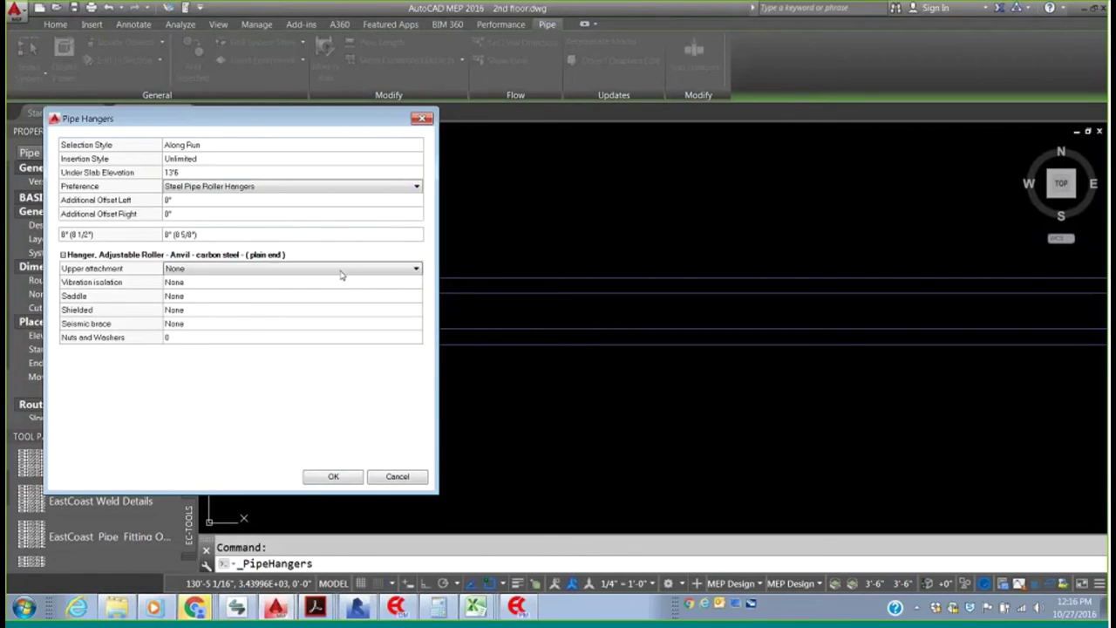
click(418, 272)
click(227, 283)
click(324, 478)
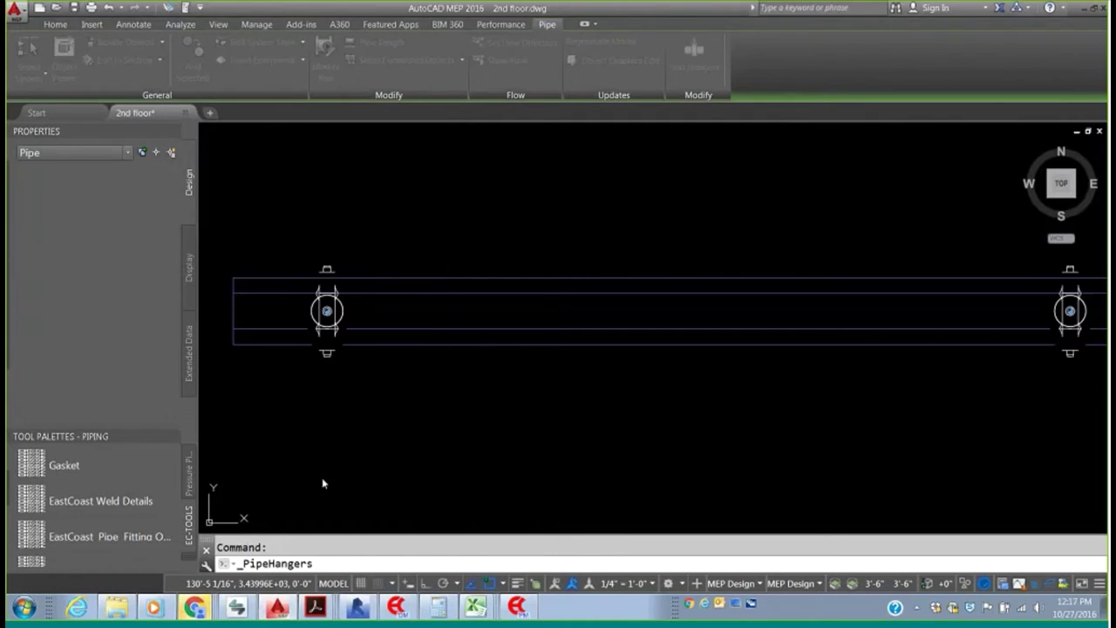
- Examine the west end of the insulated pipe and its first roller hanger from an isometric angle in the Object Viewer
scroll(491, 454, down, 2)
middle_drag(598, 427, 653, 424)
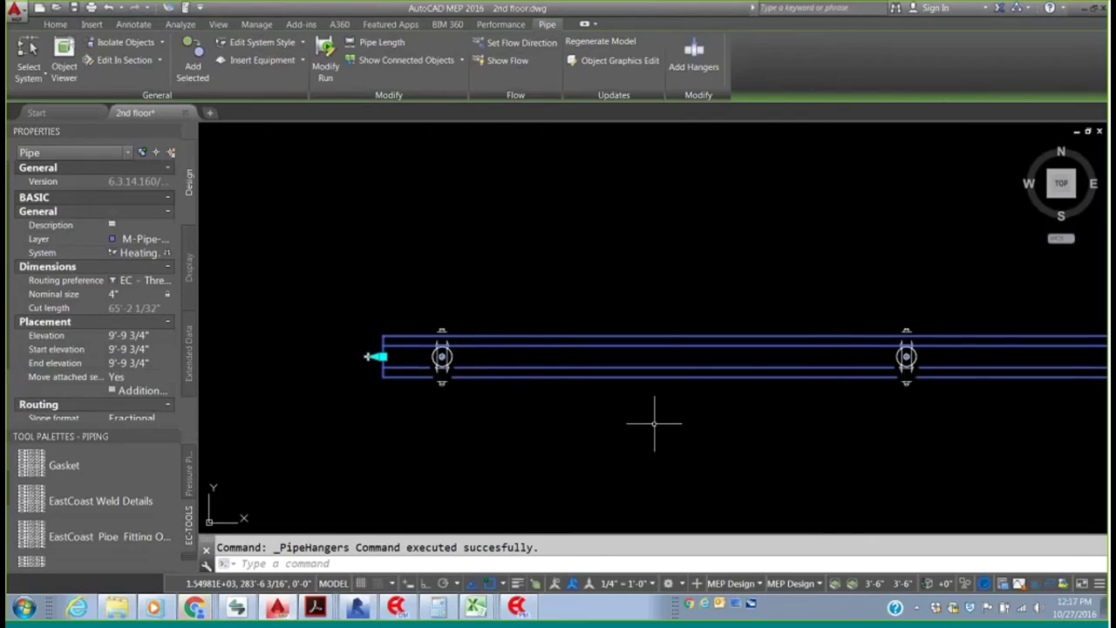
click(508, 473)
click(319, 245)
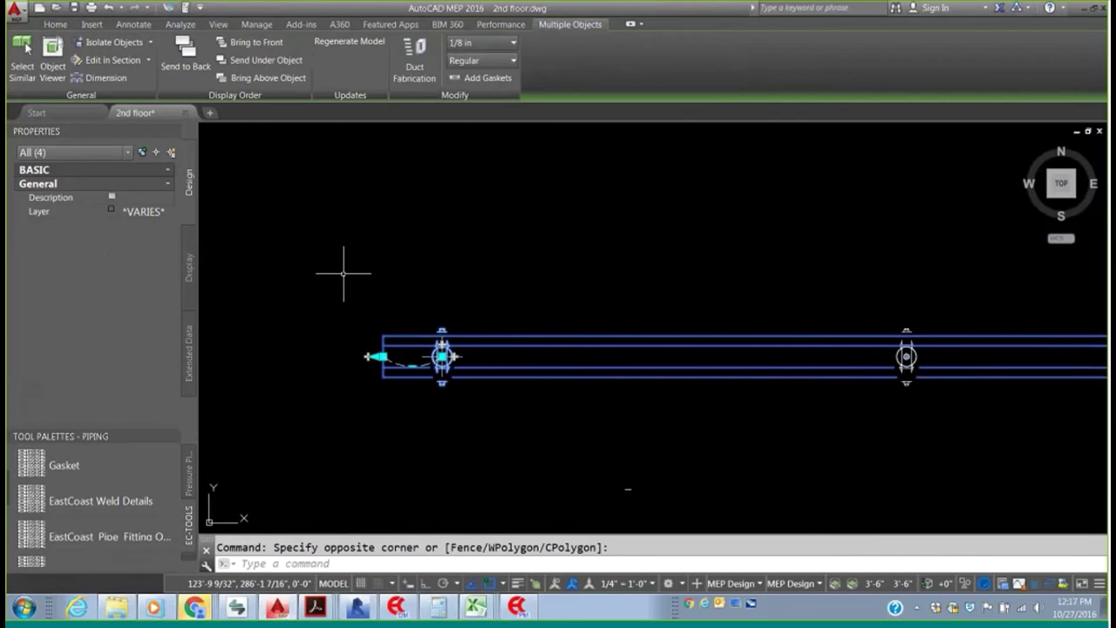
click(52, 54)
drag(287, 332, 523, 279)
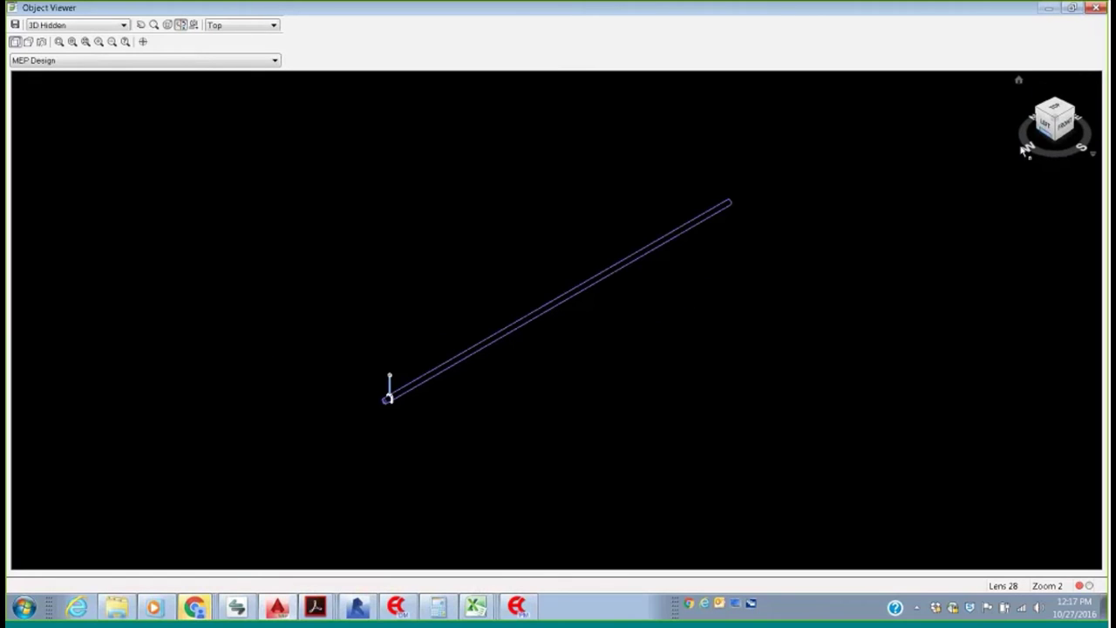
scroll(399, 404, up, 5)
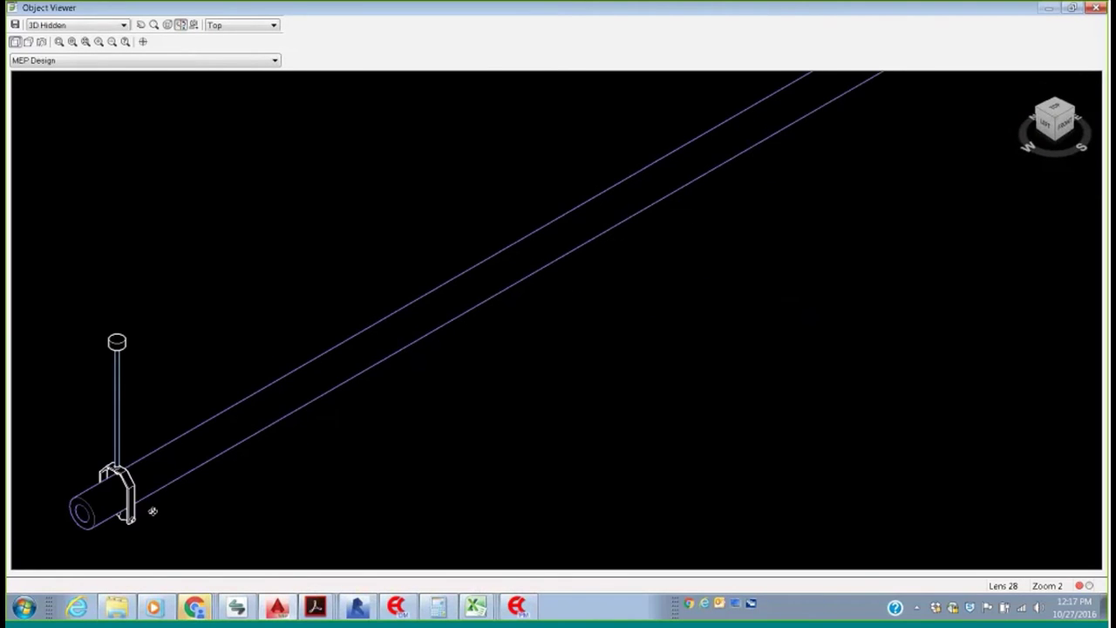
middle_drag(153, 511, 607, 379)
scroll(642, 367, up, 5)
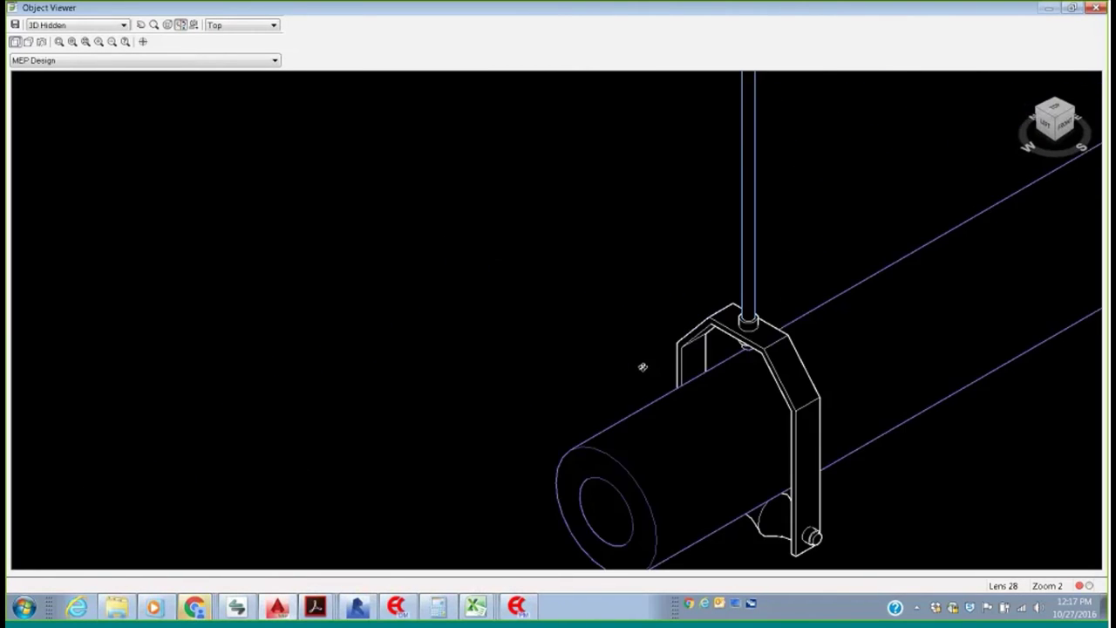
click(1095, 6)
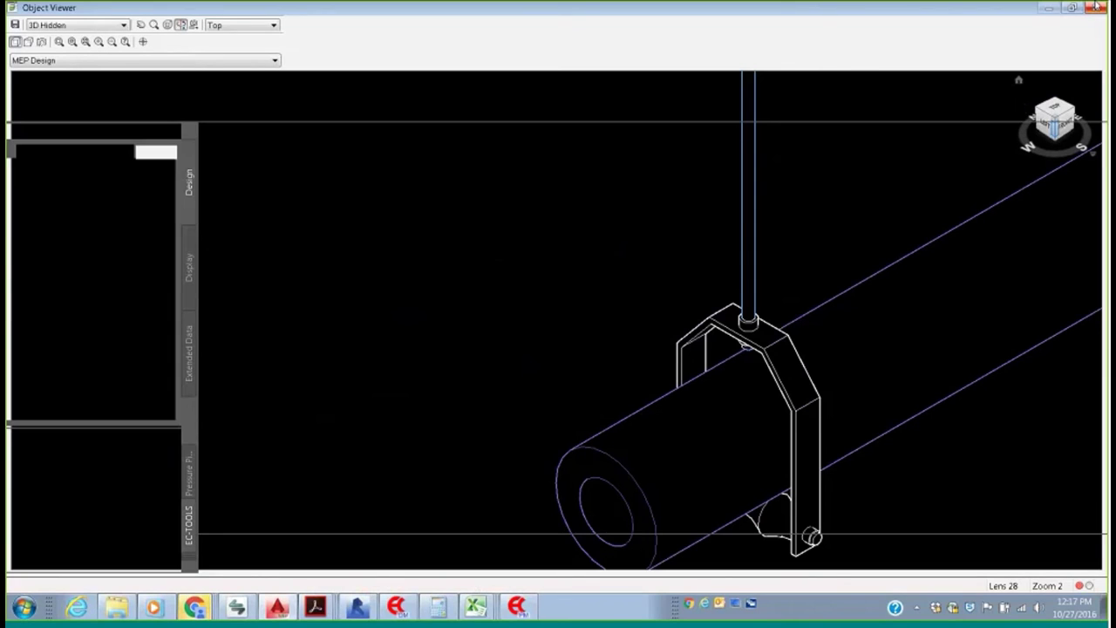
- Set up a new 4" heating pipe with the EC - No Hub routing preference, a specified cut length of 120" and a slope of -.125
scroll(602, 187, down, 5)
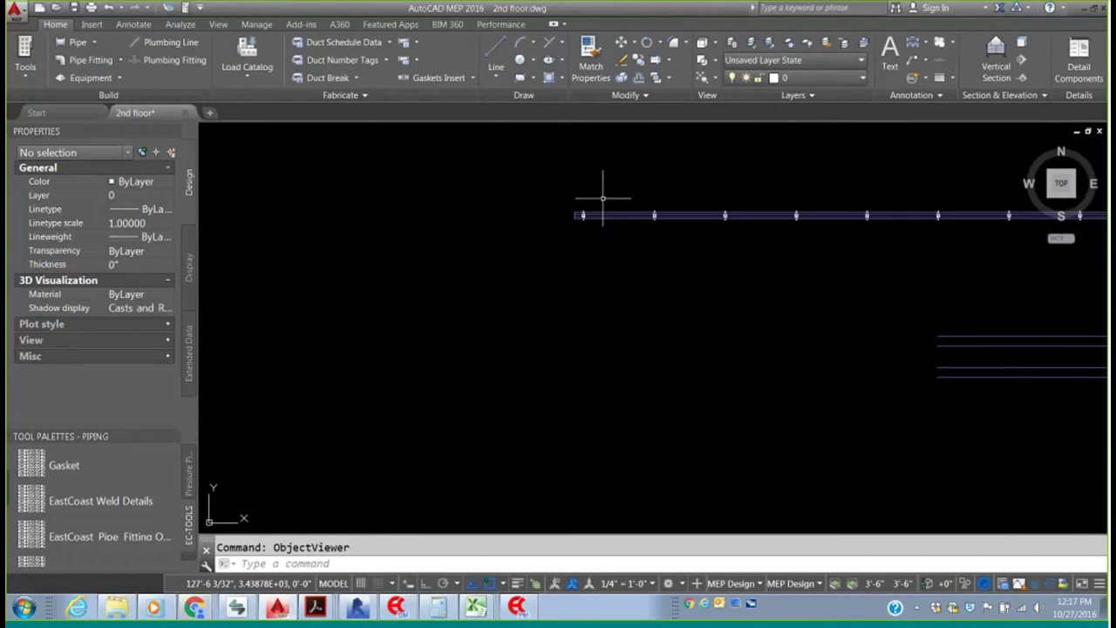
scroll(598, 200, down, 4)
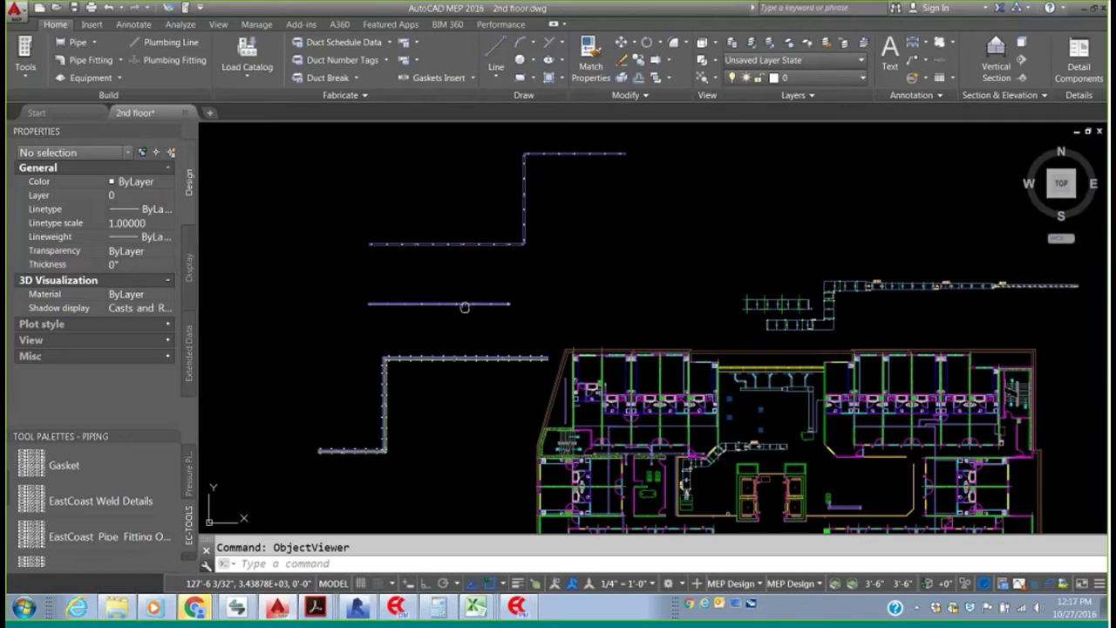
middle_drag(467, 287, 462, 331)
mouse_move(391, 324)
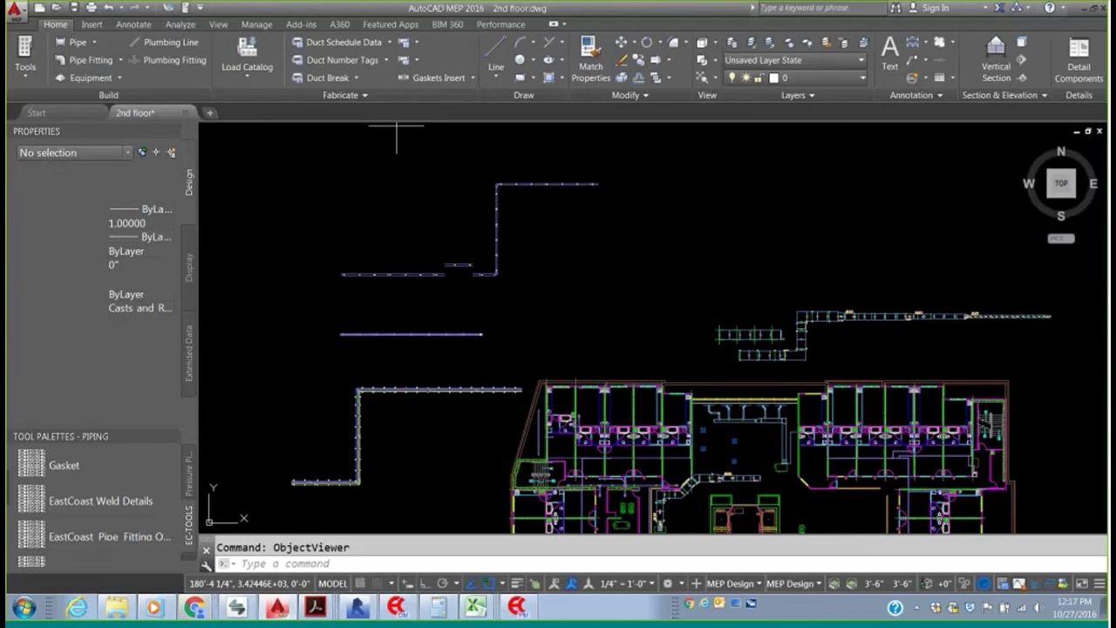
click(77, 42)
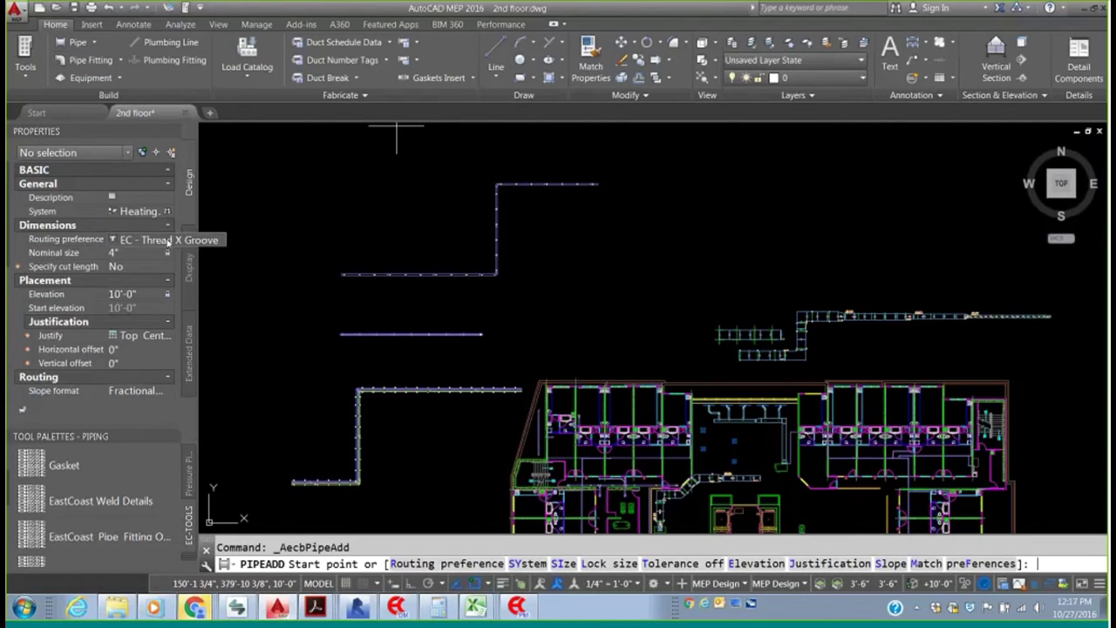
click(147, 238)
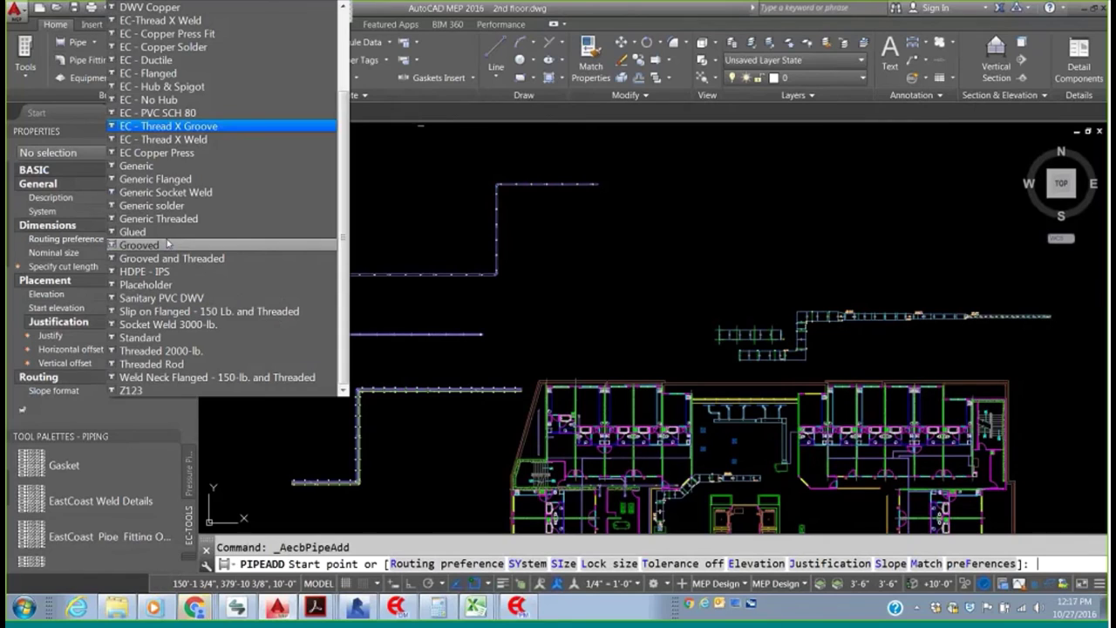
click(161, 101)
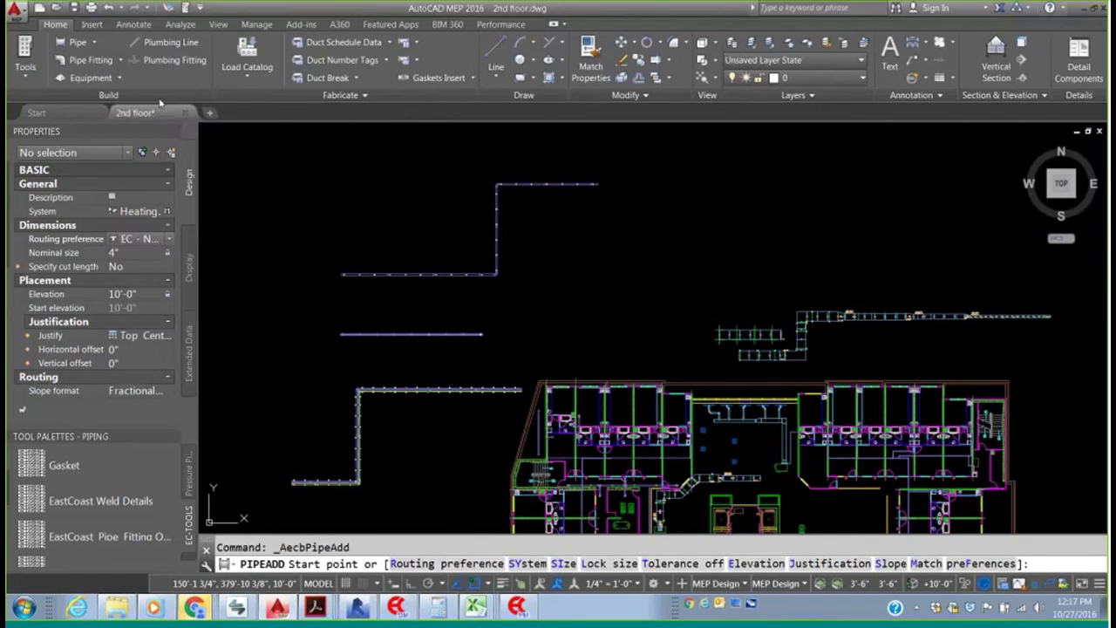
click(164, 273)
click(126, 280)
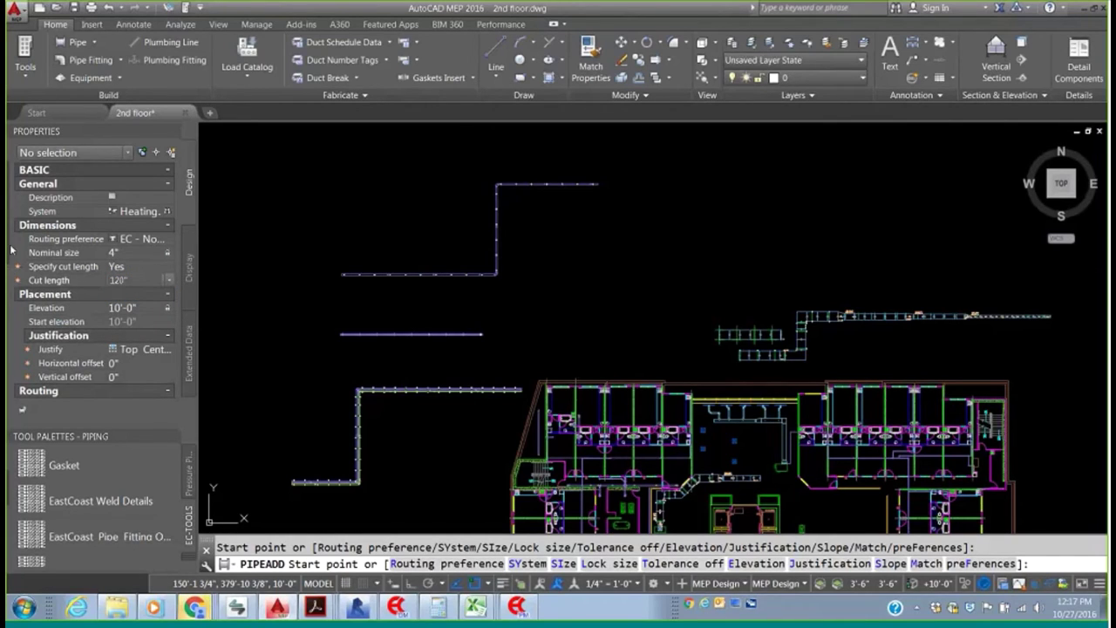
scroll(8, 252, down, 5)
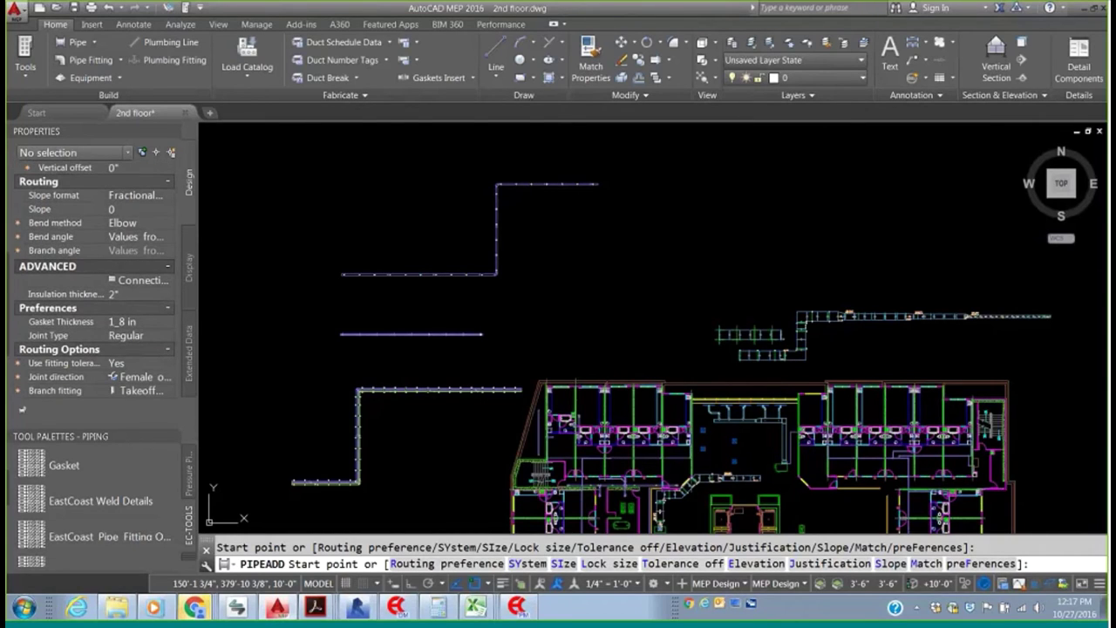
click(131, 209)
text(-.125)
key(Tab)
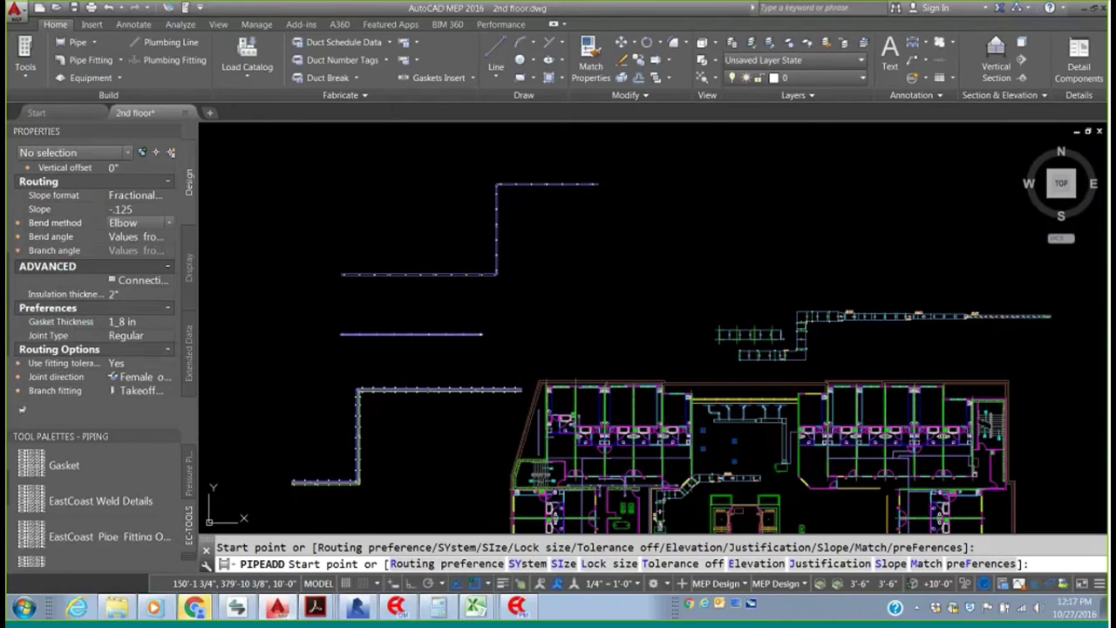
- Route the sloped no-hub pipe east, north and east again in open space southeast of the upper hanger run
click(597, 233)
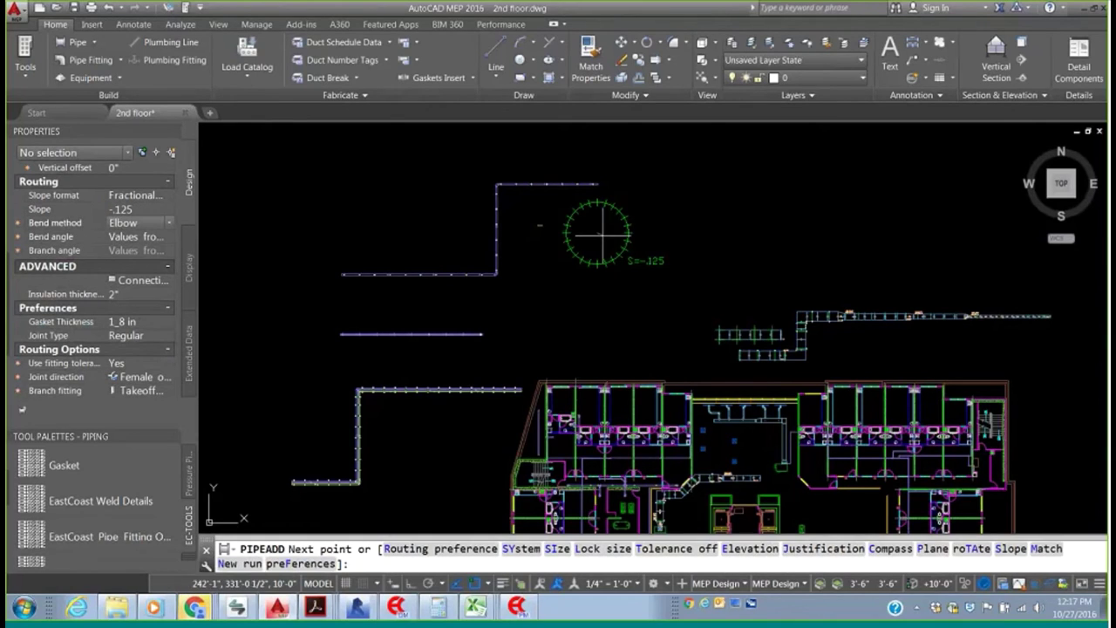
click(711, 233)
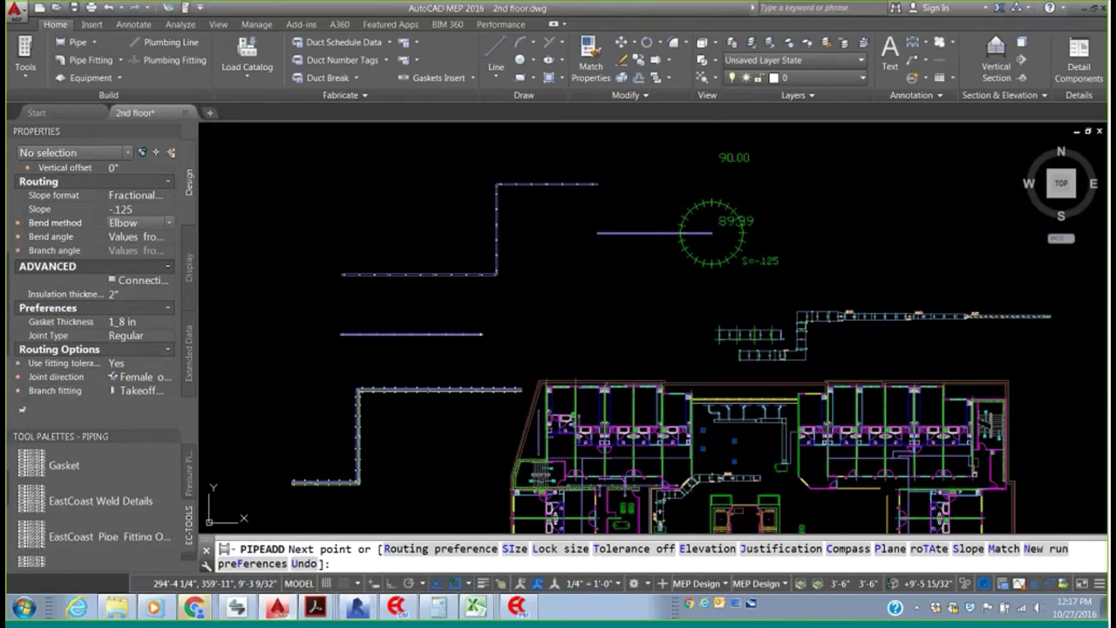
click(711, 170)
click(802, 170)
right_click(808, 173)
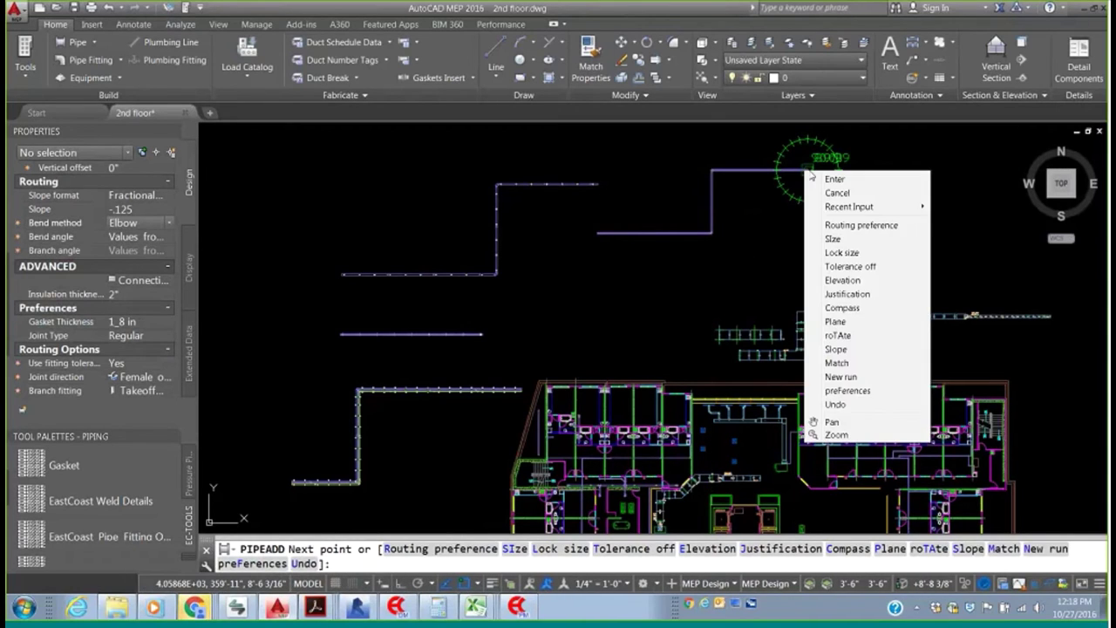
click(834, 179)
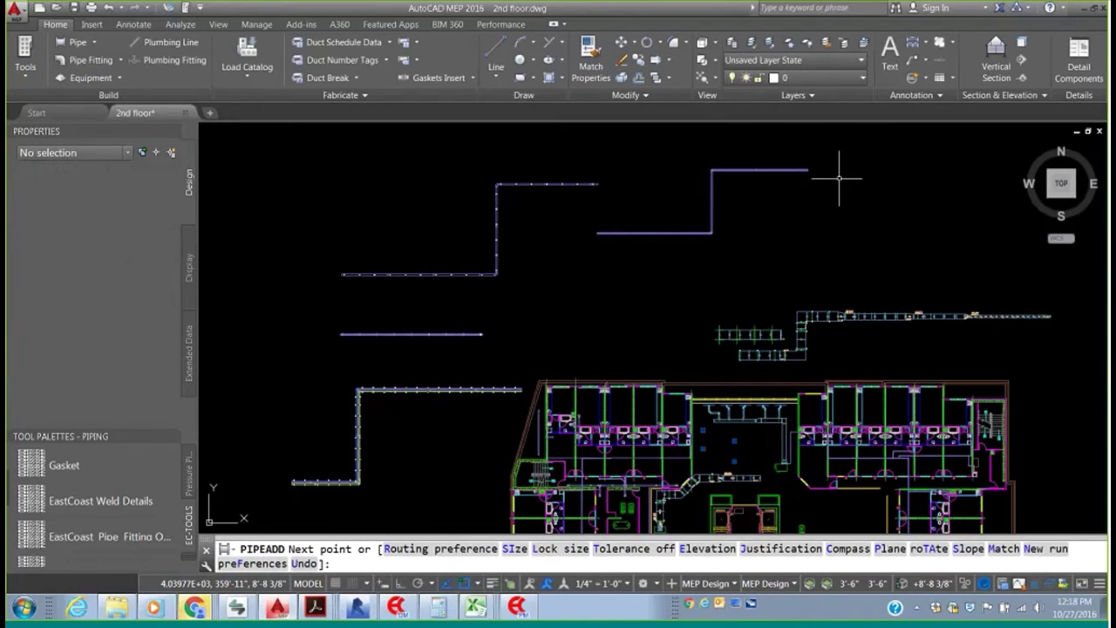
- Examine the pipe joints along the lower leg of the new no-hub run up to its first elbow
scroll(839, 177, up, 3)
scroll(456, 493, up, 3)
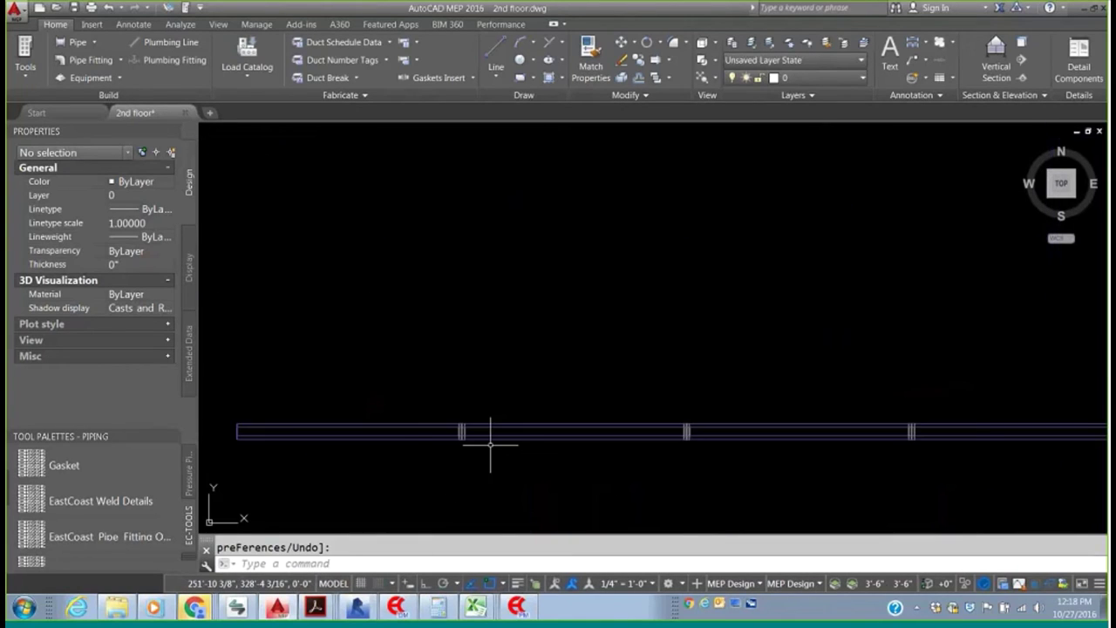
scroll(490, 445, up, 3)
scroll(465, 424, down, 5)
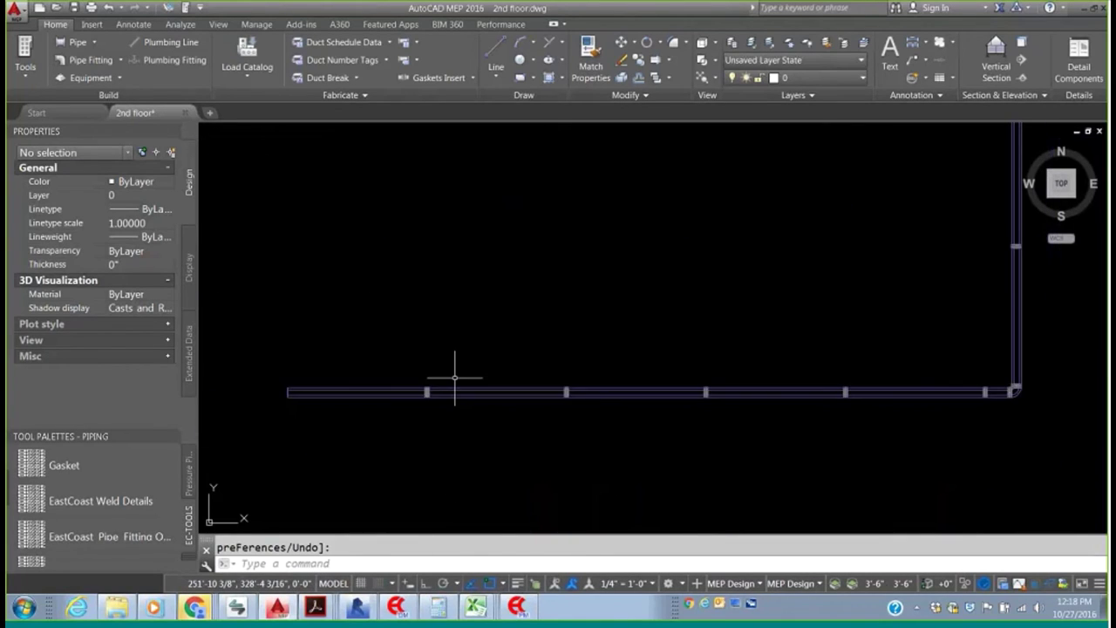
middle_drag(453, 378, 447, 308)
scroll(549, 299, down, 2)
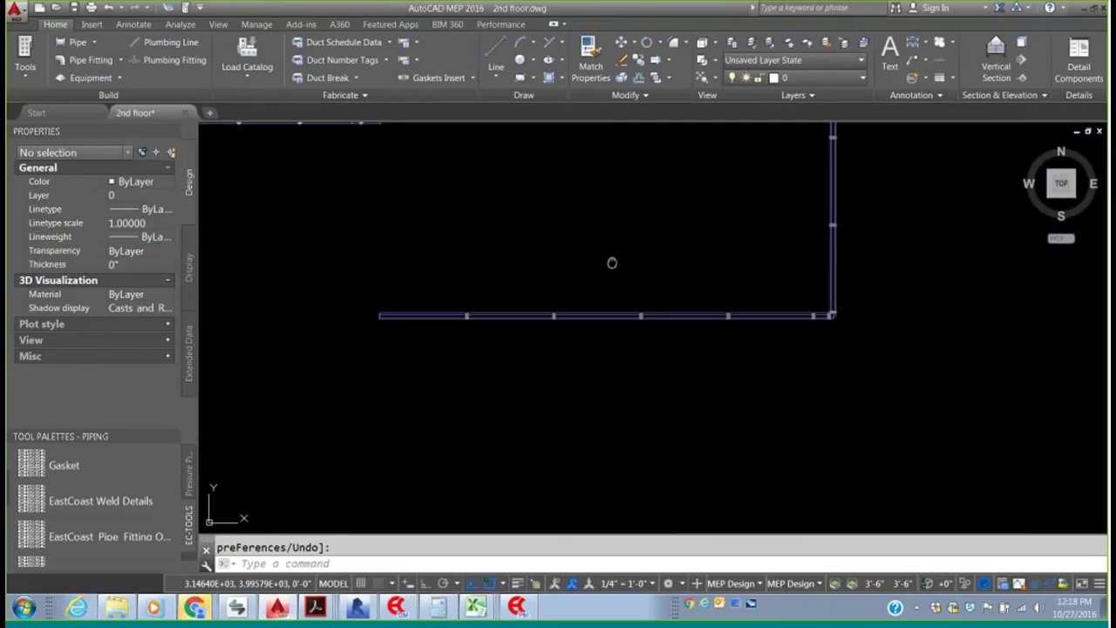
middle_drag(629, 241, 531, 324)
scroll(698, 297, down, 3)
- Set the insulation thickness of all pipes and fittings in the no-hub run to 0"
click(760, 314)
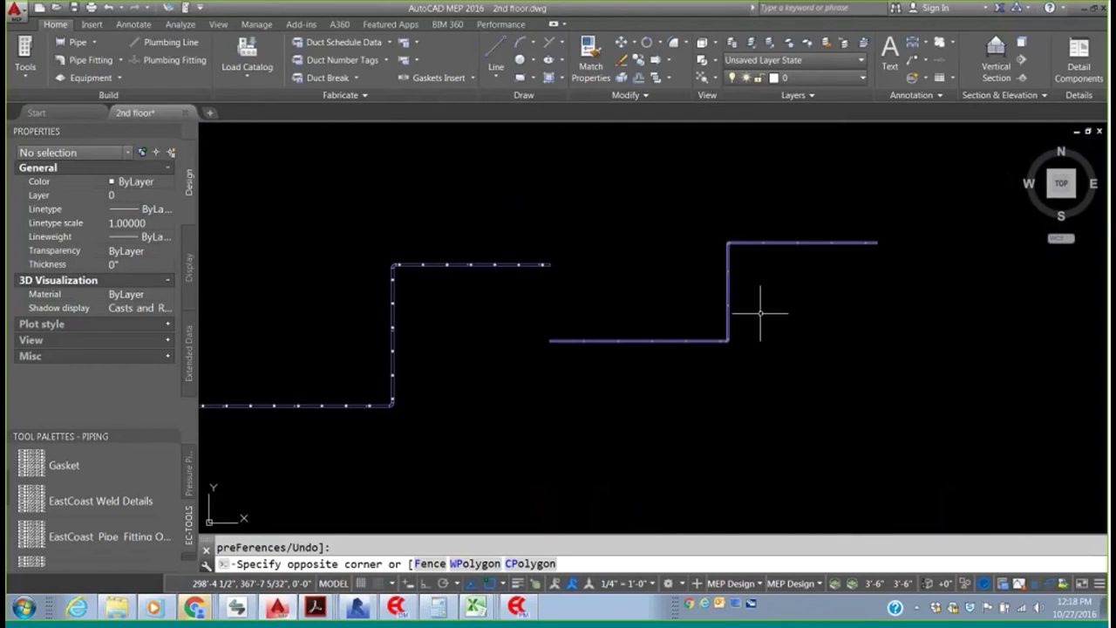
click(919, 381)
click(617, 207)
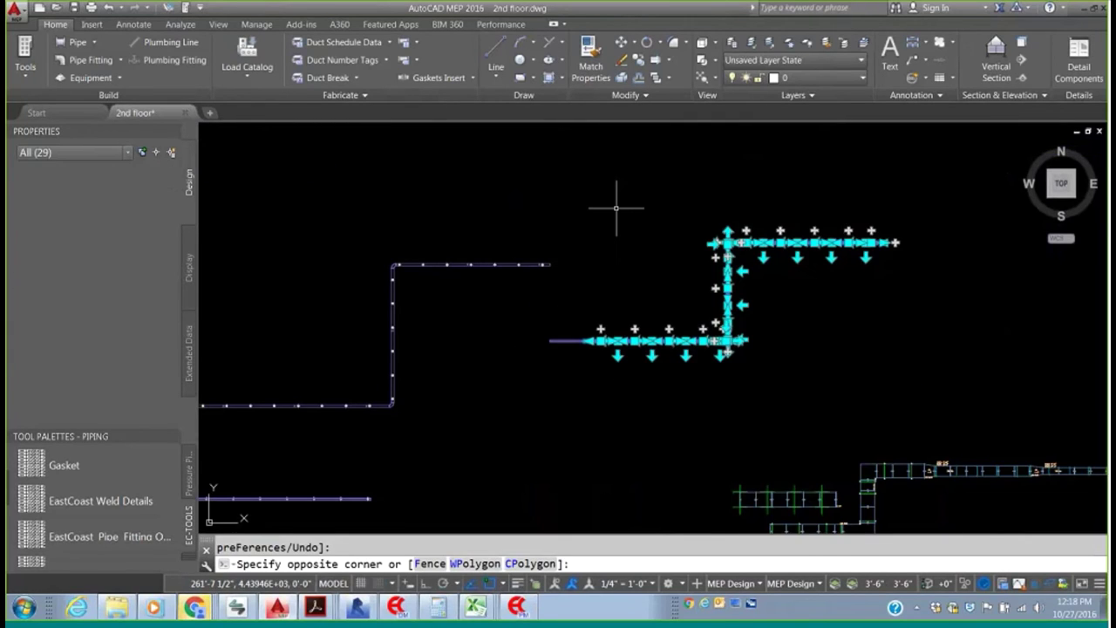
click(567, 347)
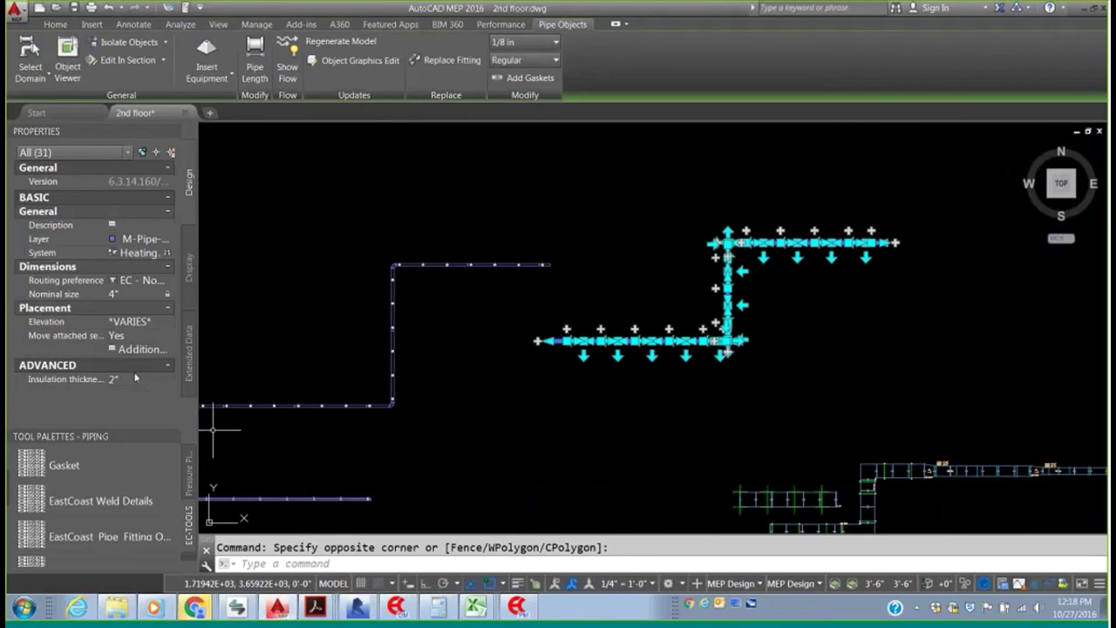
click(125, 379)
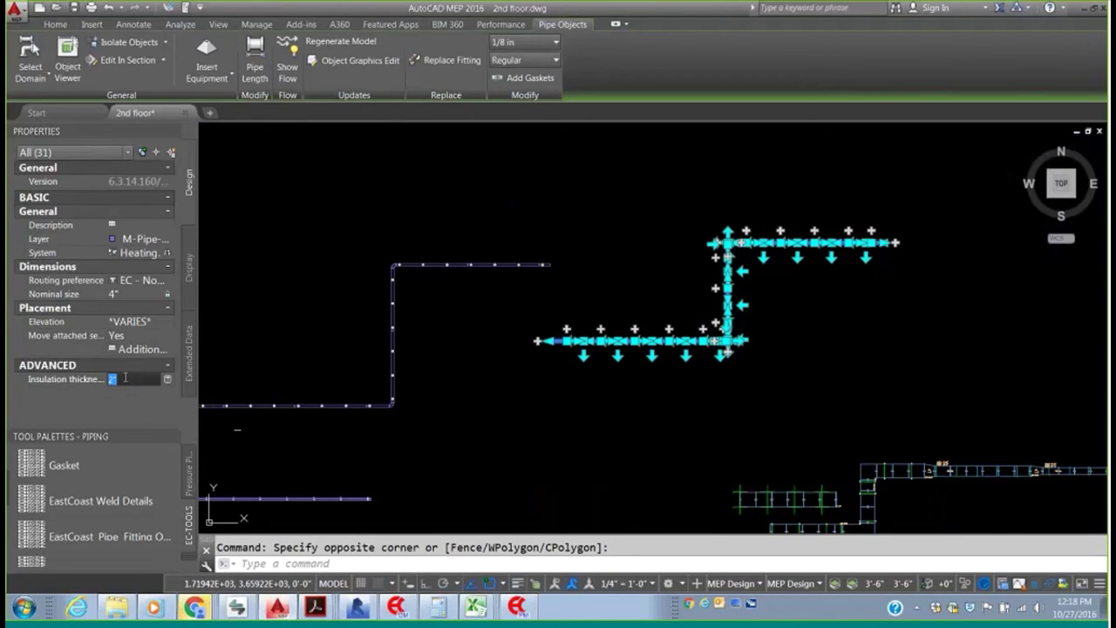
text(0)
key(Return)
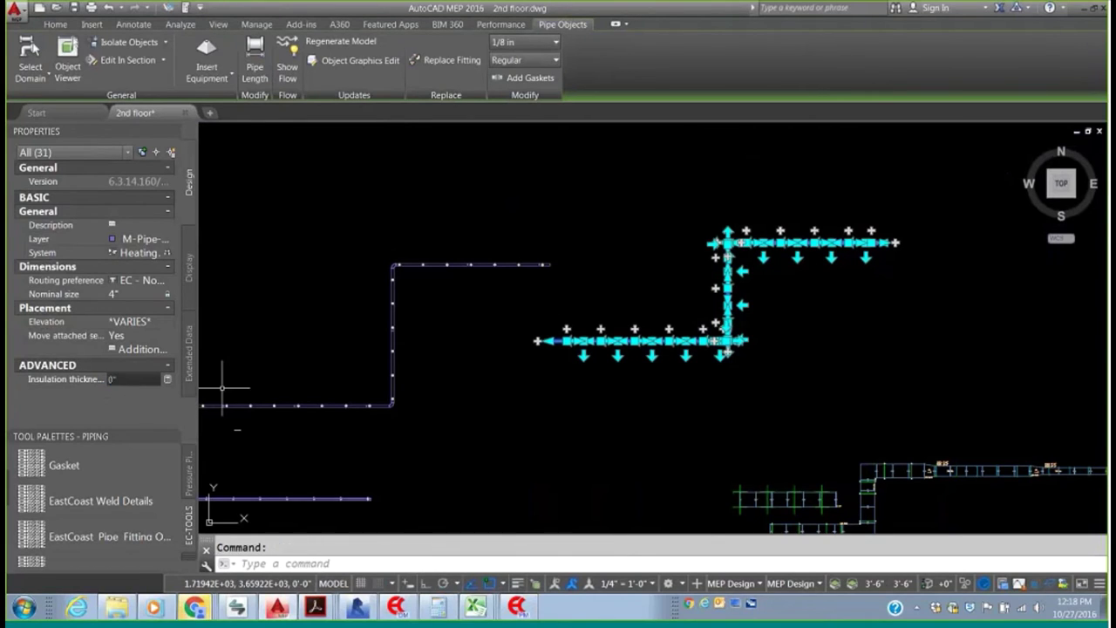
key(Escape)
- Add Cast Iron Pipe Clevis Hangers along the no-hub run with an Adjustable Beam Clamp upper attachment
scroll(627, 353, up, 6)
scroll(419, 331, down, 2)
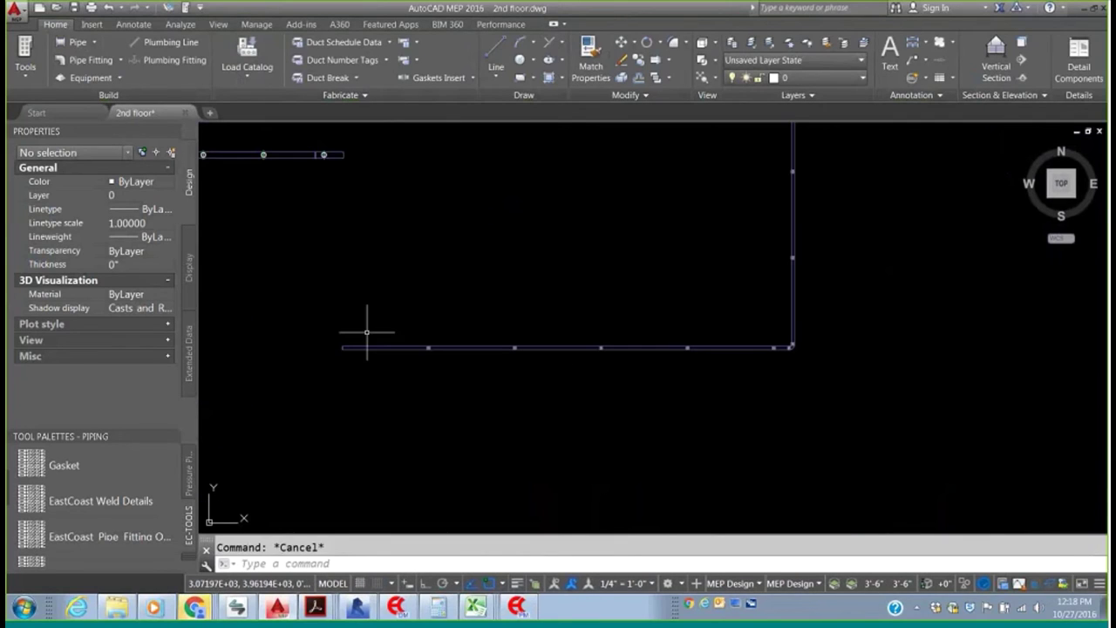
click(366, 348)
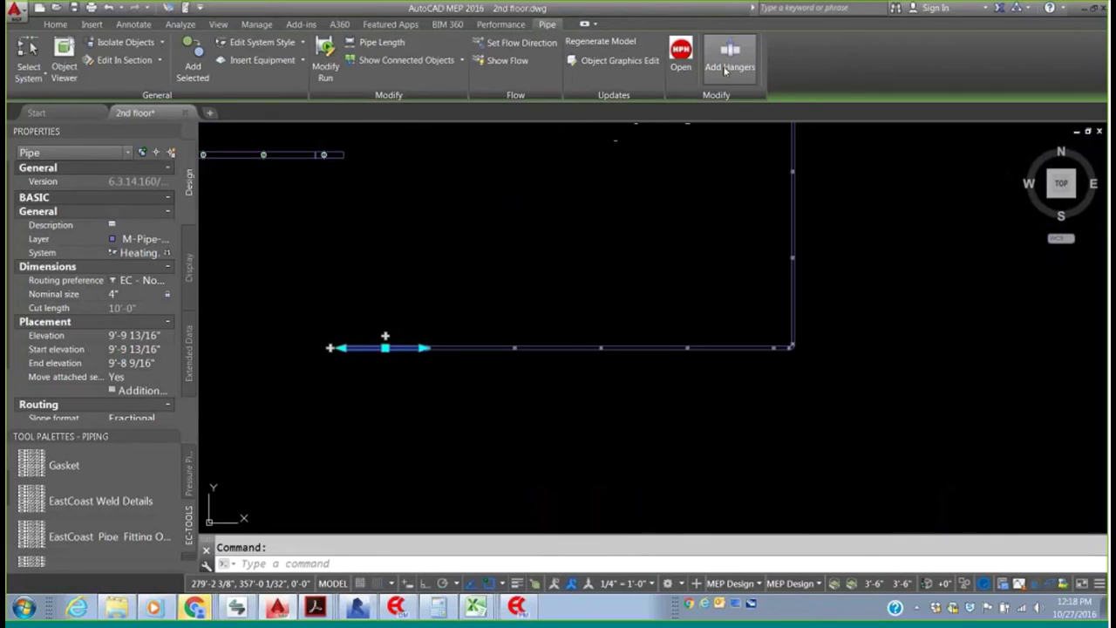
click(726, 70)
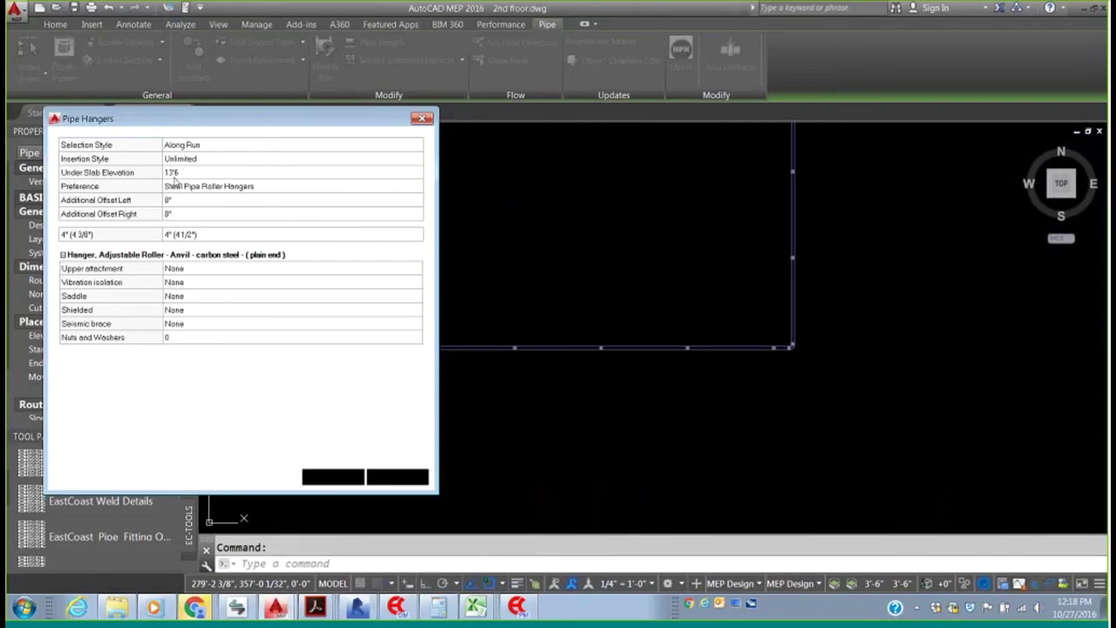
click(209, 218)
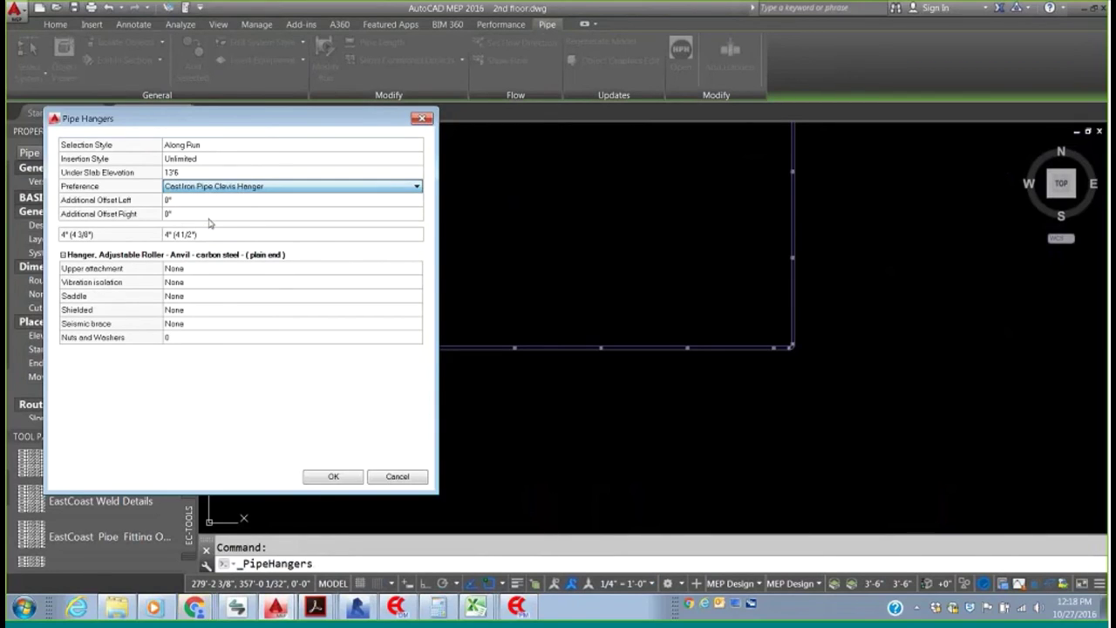
click(215, 271)
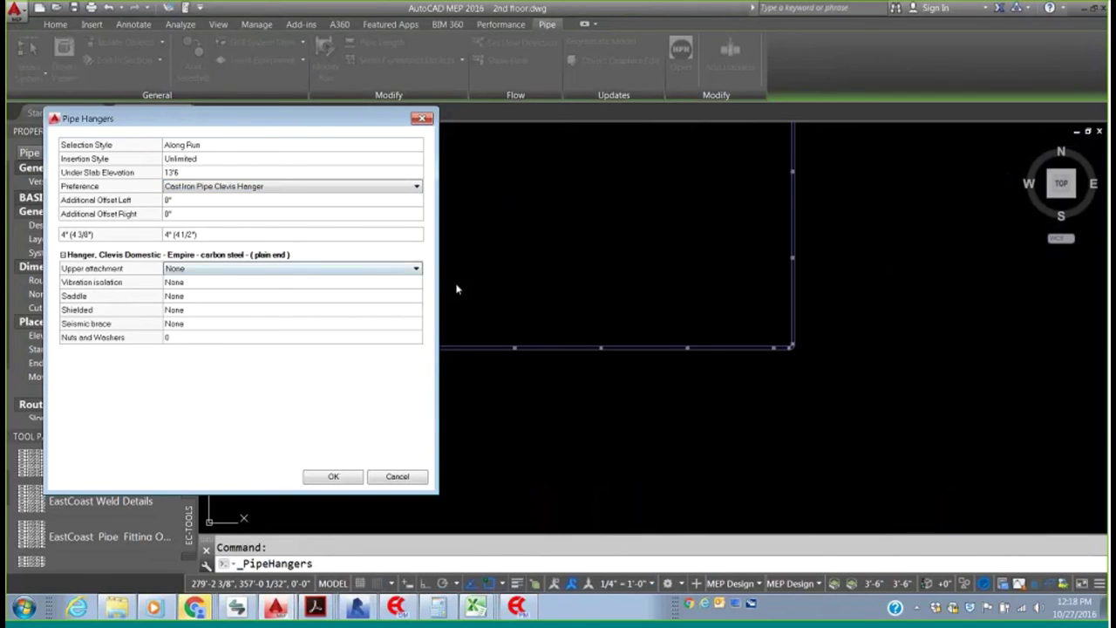
click(416, 267)
click(180, 280)
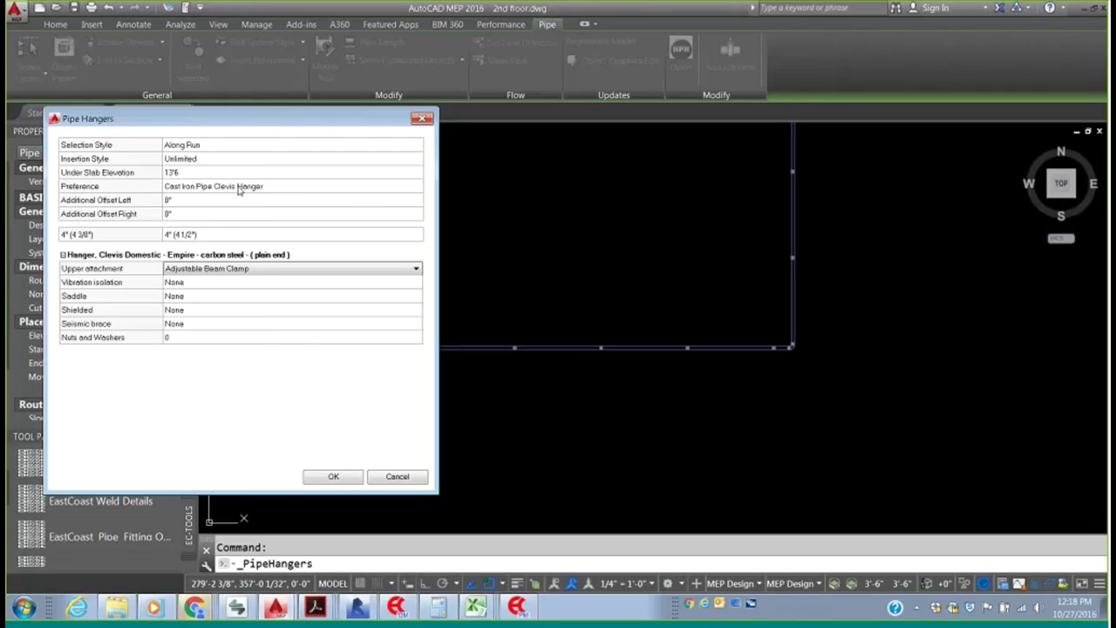
click(327, 476)
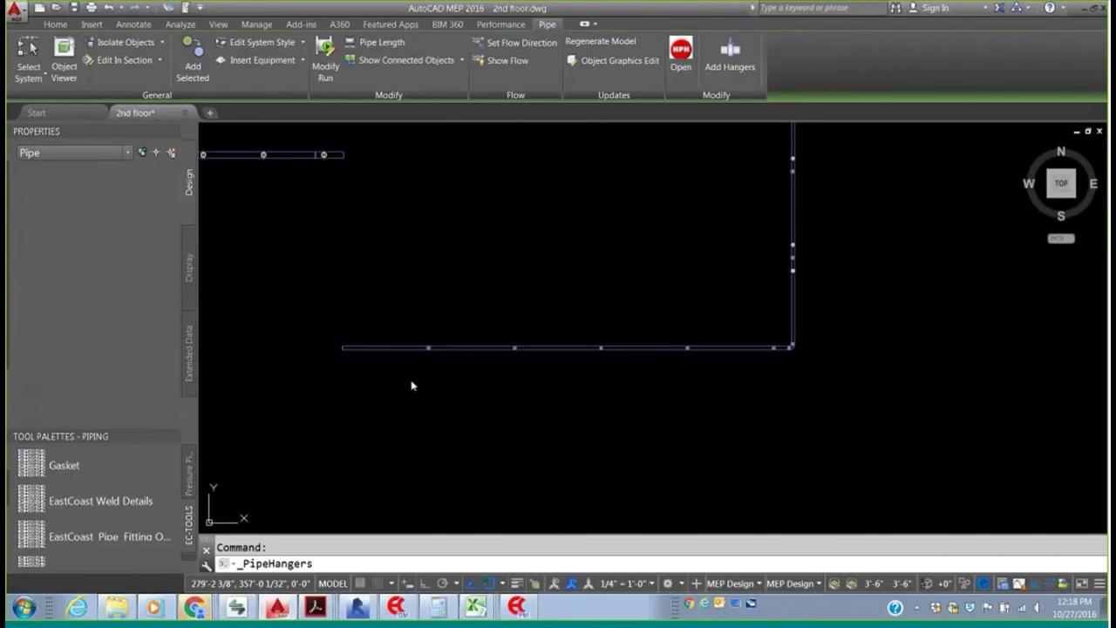
key(Escape)
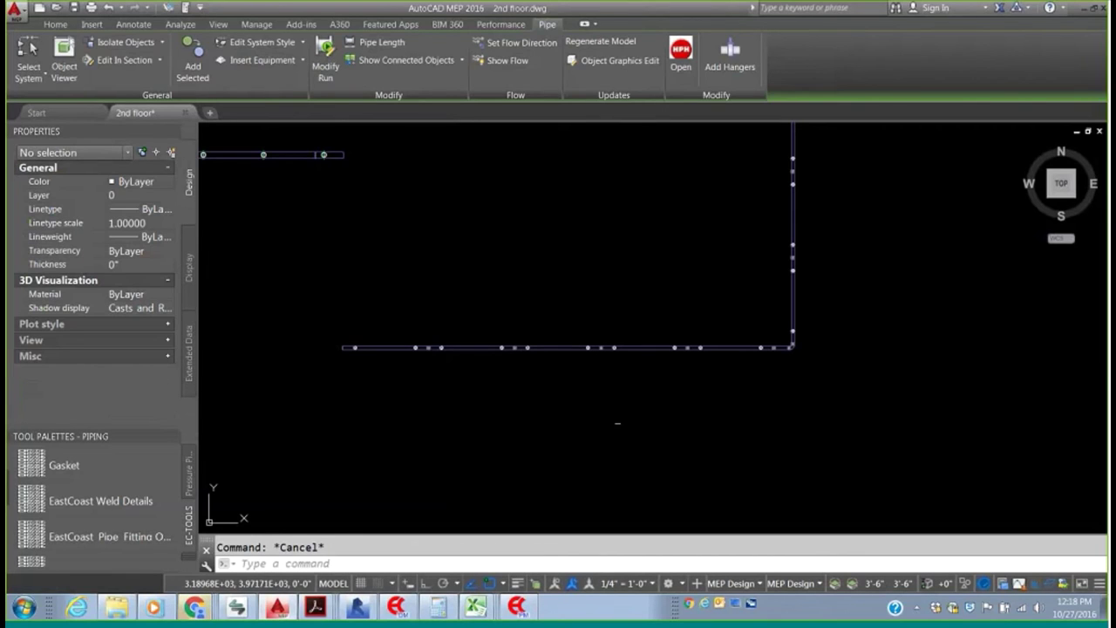
- Inspect the clevis hangers around two joints on the no-hub run's lower leg in the Object Viewer, from the front
scroll(618, 424, up, 4)
click(787, 446)
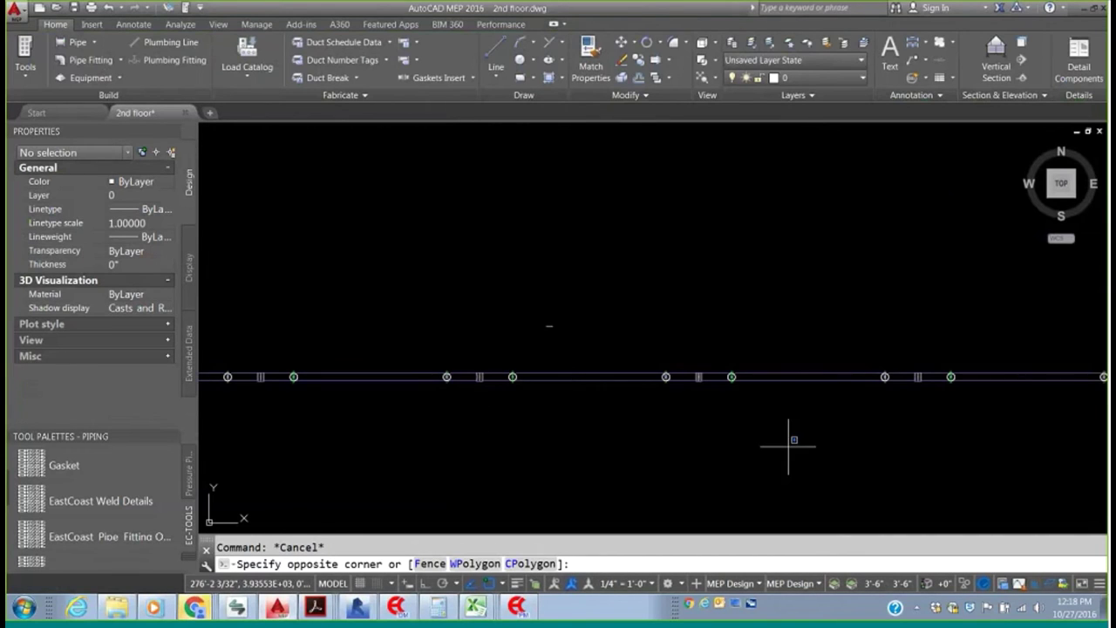
click(565, 377)
right_click(567, 160)
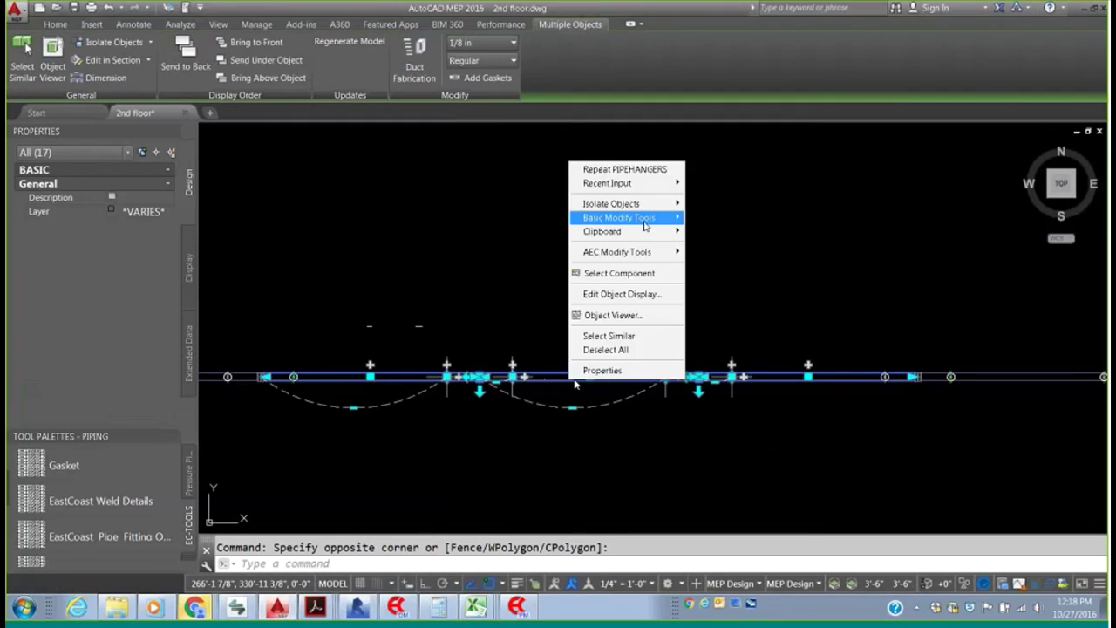
click(615, 322)
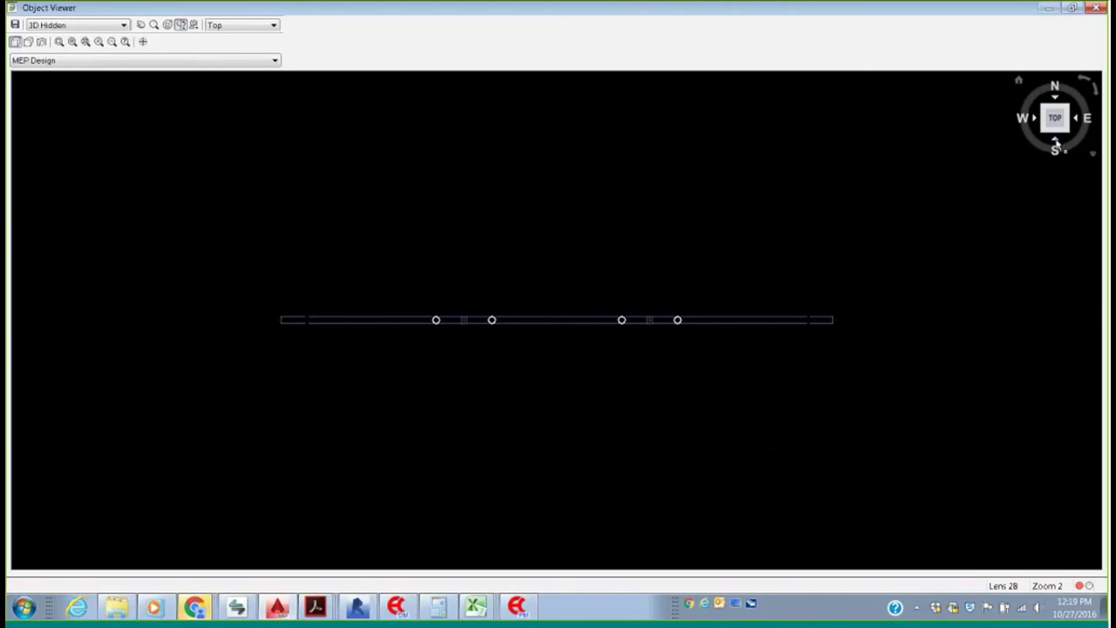
click(1056, 144)
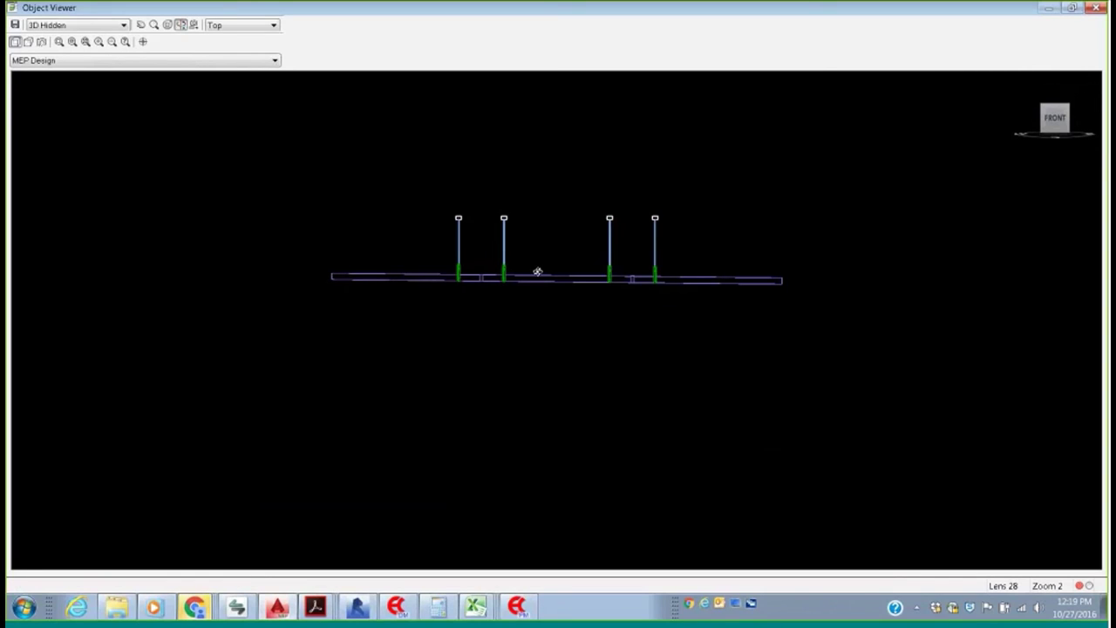
click(1096, 7)
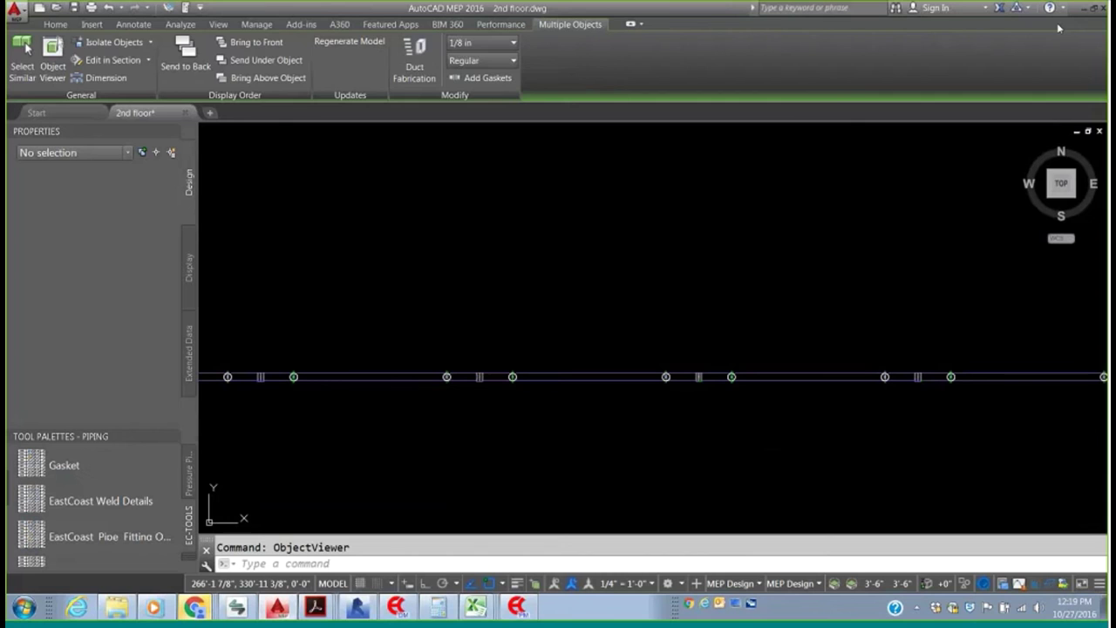
- Select the four pipe runs north and west of the floor plan for a Total Station export
scroll(432, 242, down, 5)
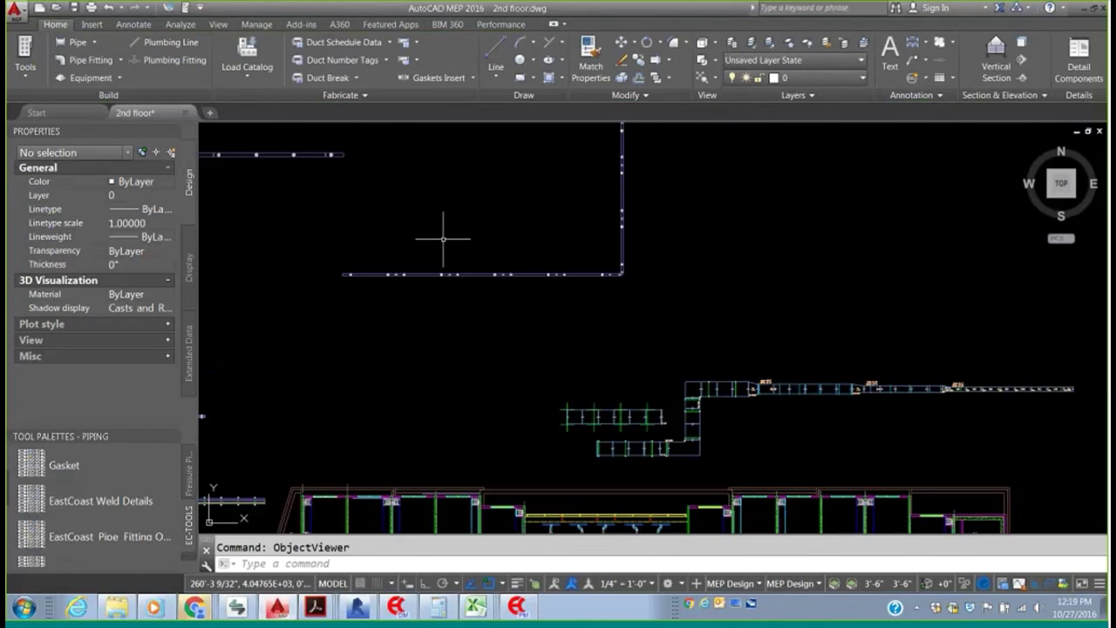
scroll(478, 265, down, 3)
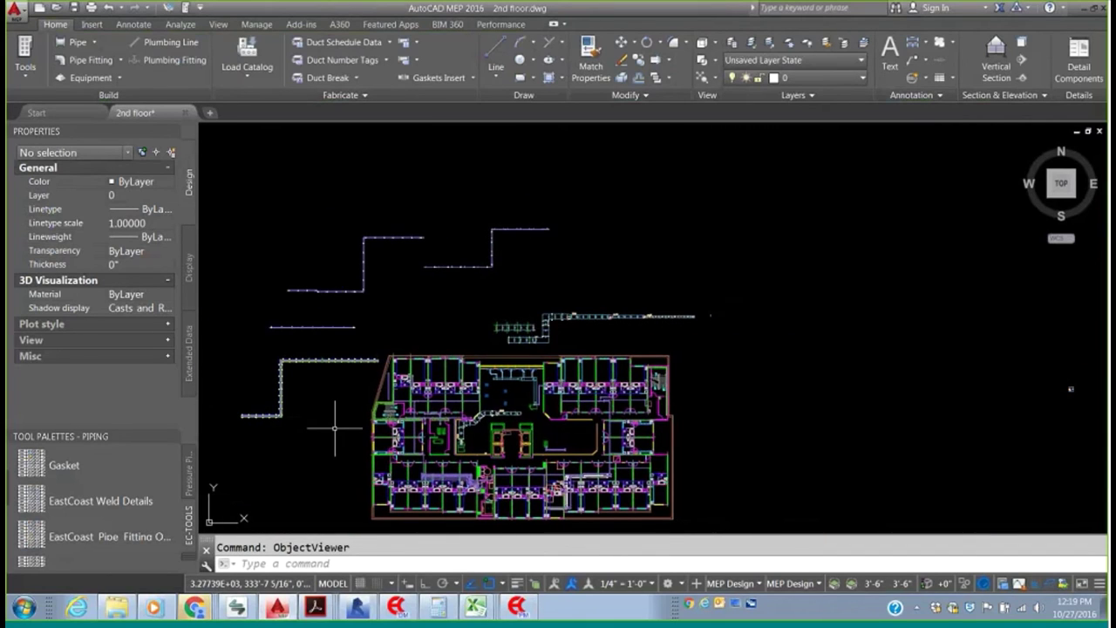
middle_drag(339, 424, 369, 435)
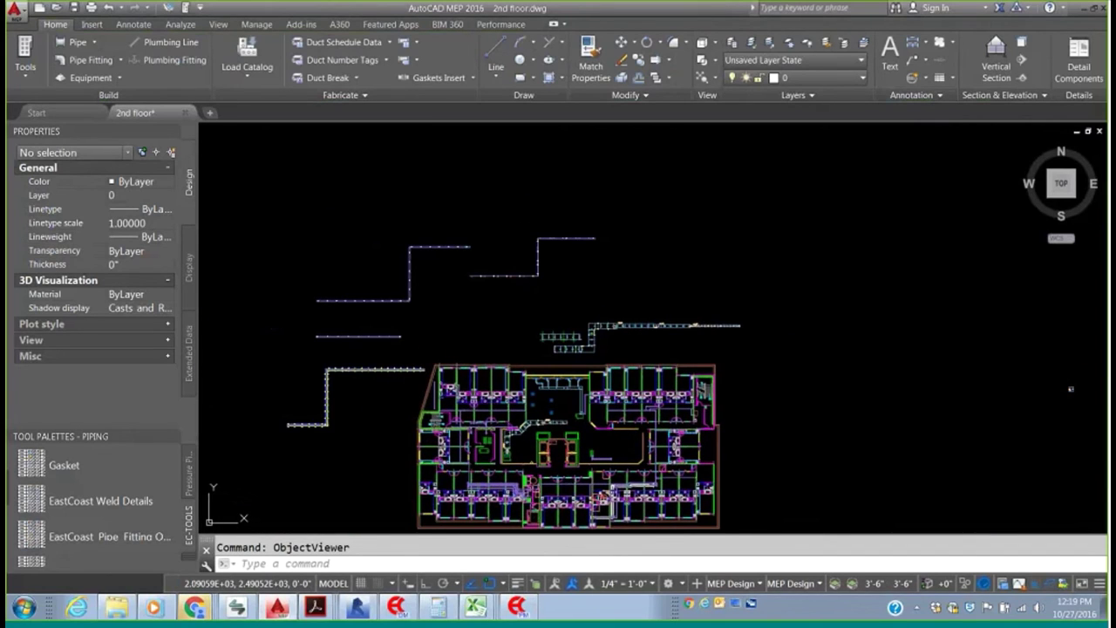
click(472, 78)
click(439, 159)
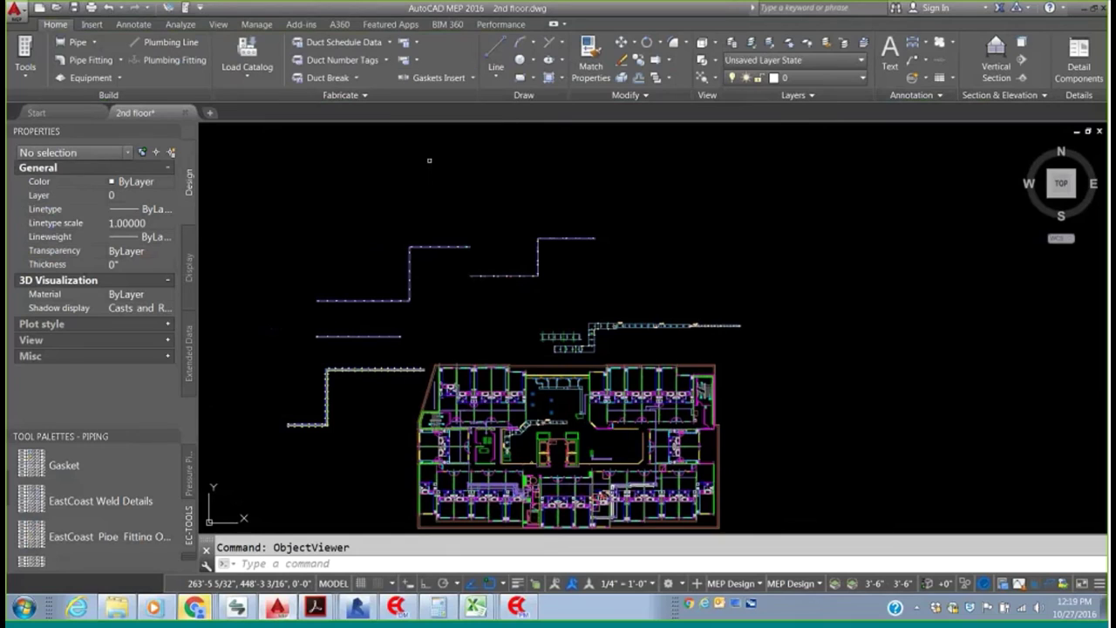
click(429, 161)
click(305, 257)
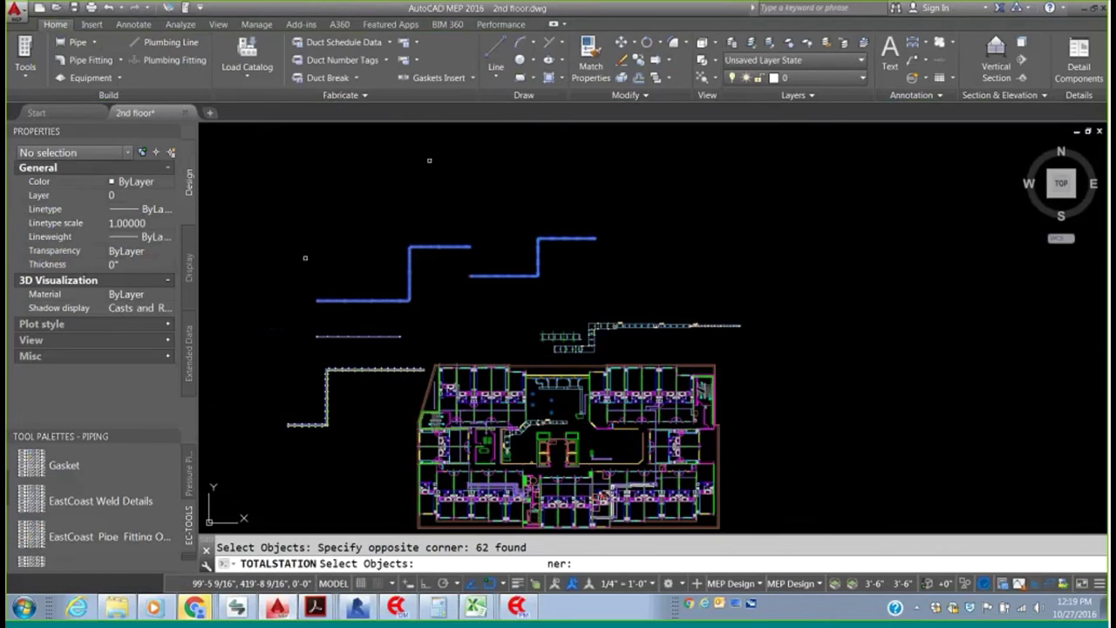
click(425, 387)
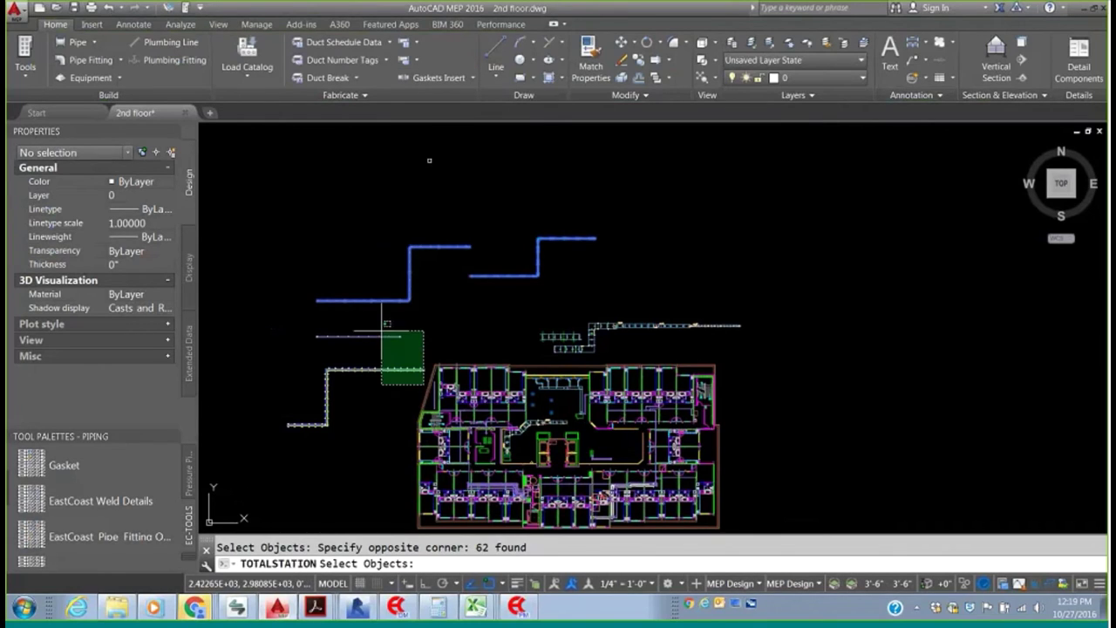
click(266, 216)
click(367, 472)
click(262, 323)
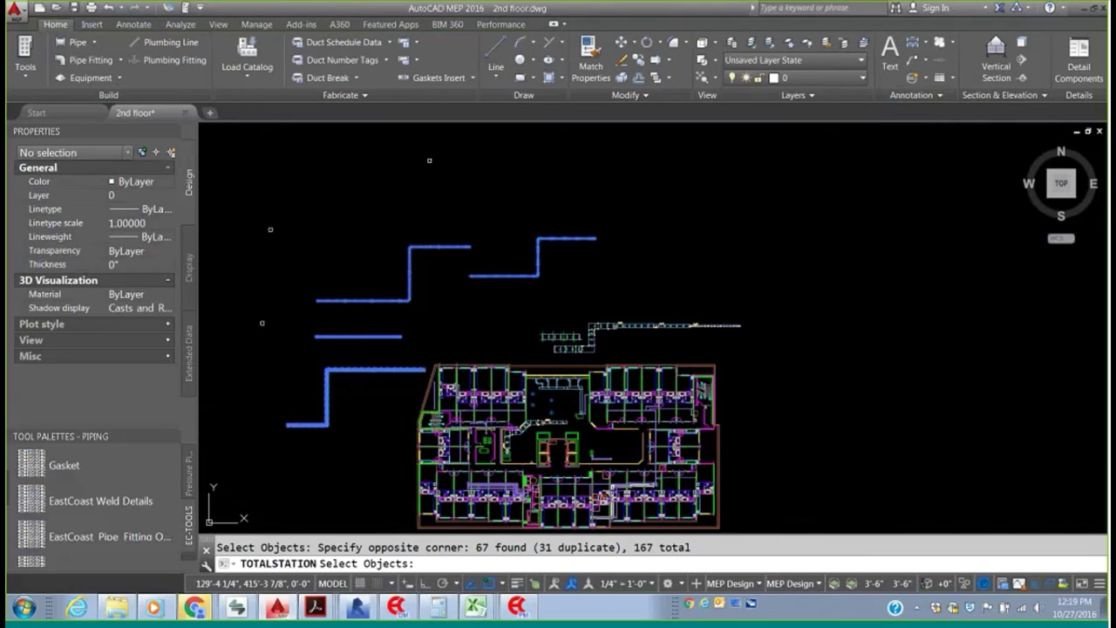
key(Return)
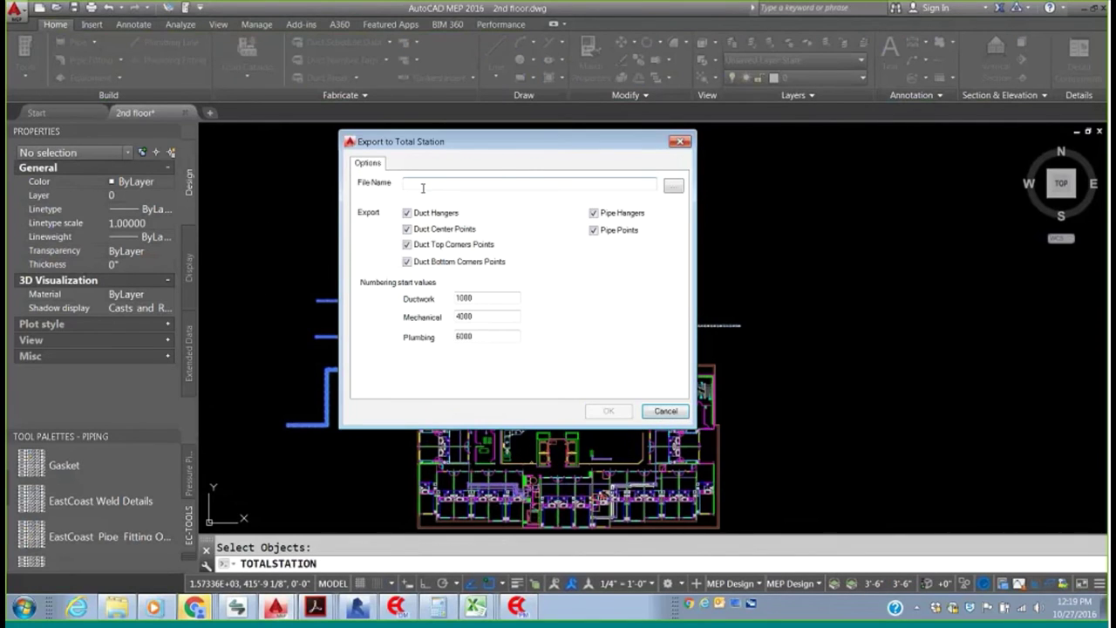
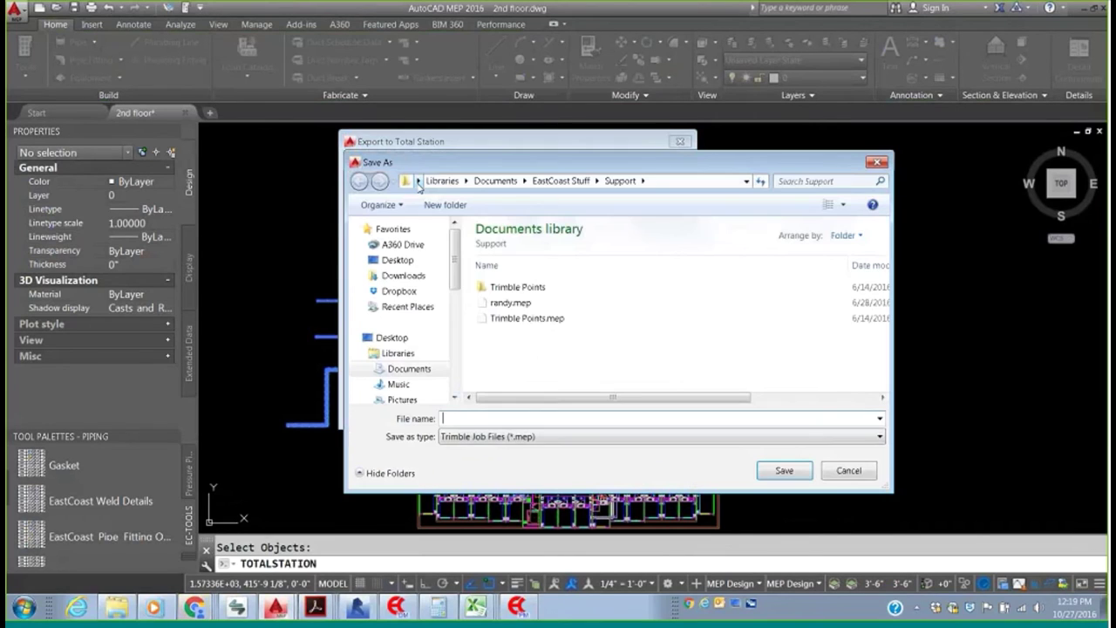
- Name the Trimble job file with the person's first name followed by "Pipe hangers", and dismiss the export options
text(Ran)
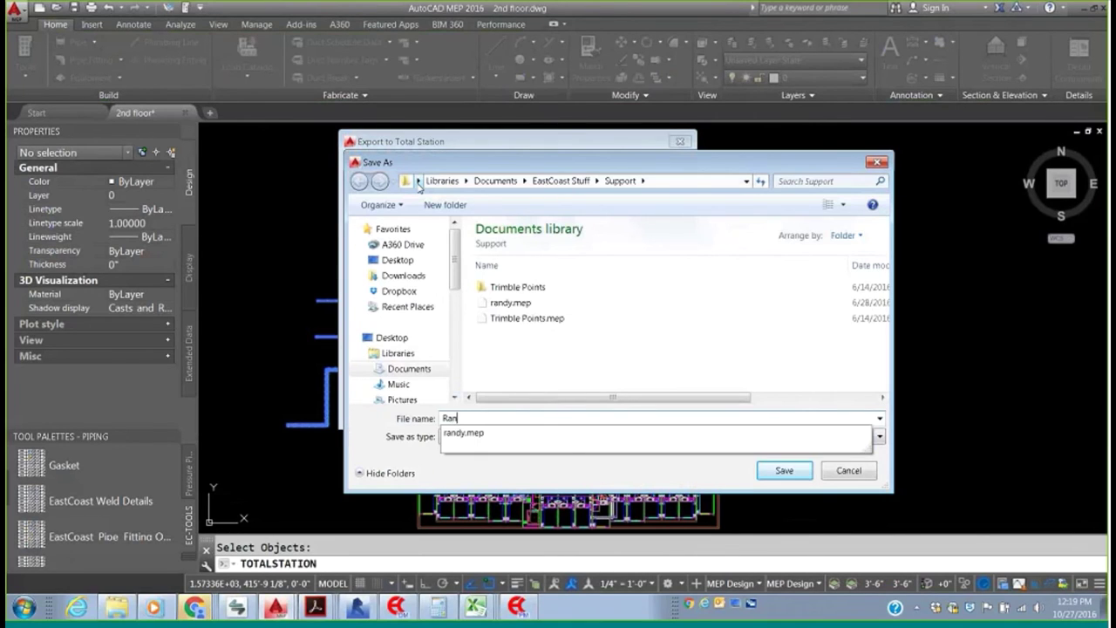
text(dy Pip)
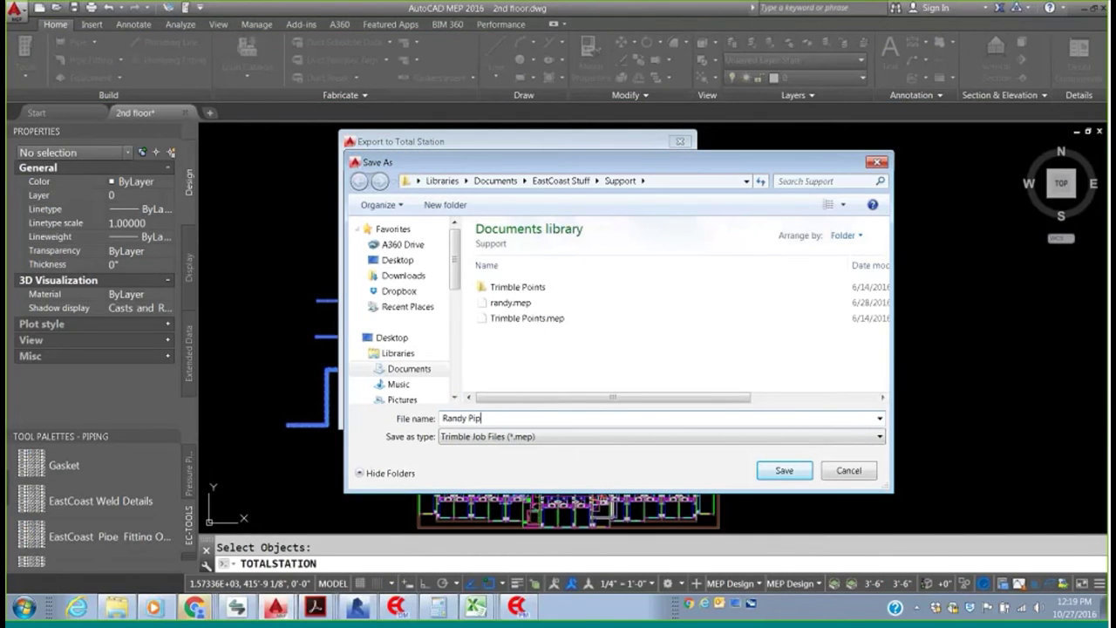
text(e hangers)
key(Return)
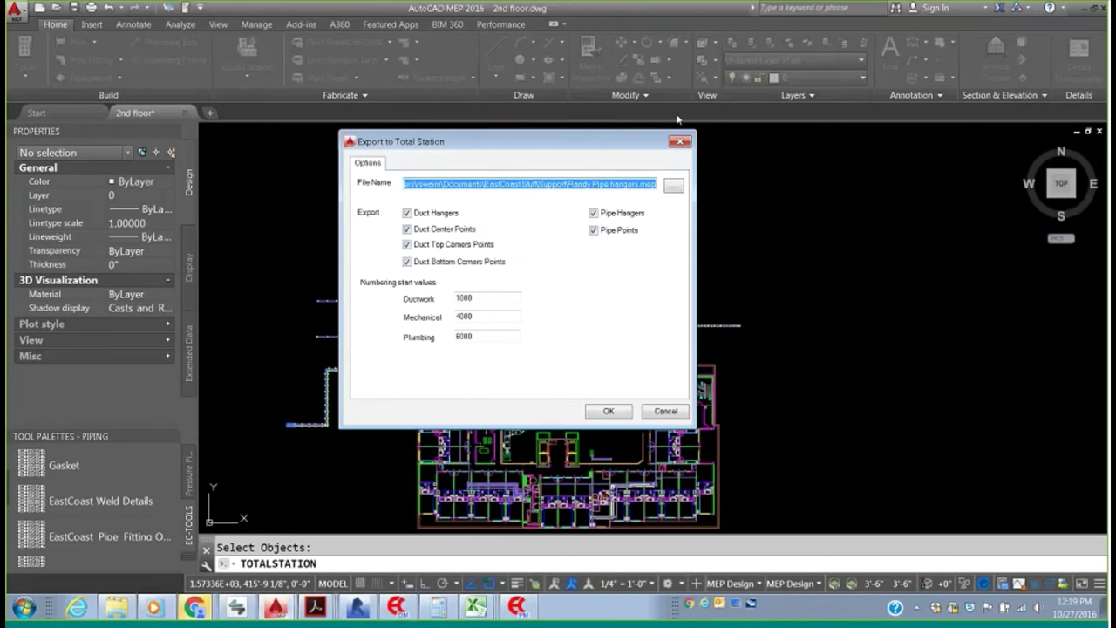
click(683, 143)
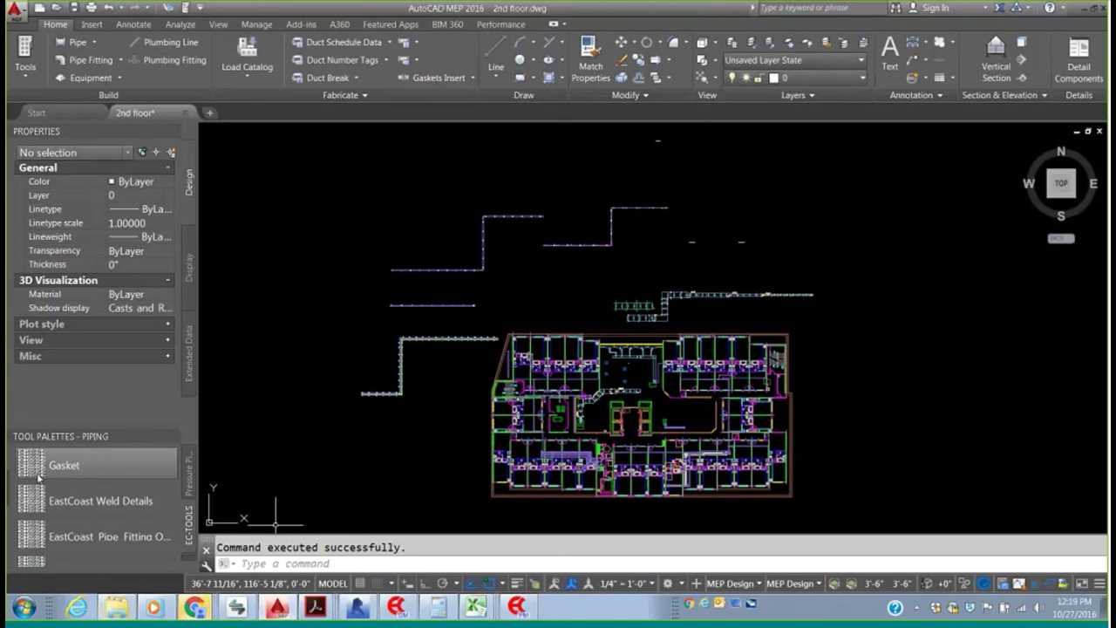
- Add an EastCoast Clevis Hanger and Rod Schedule for the sloped no-hub run in the open space east of it
scroll(34, 514, down, 2)
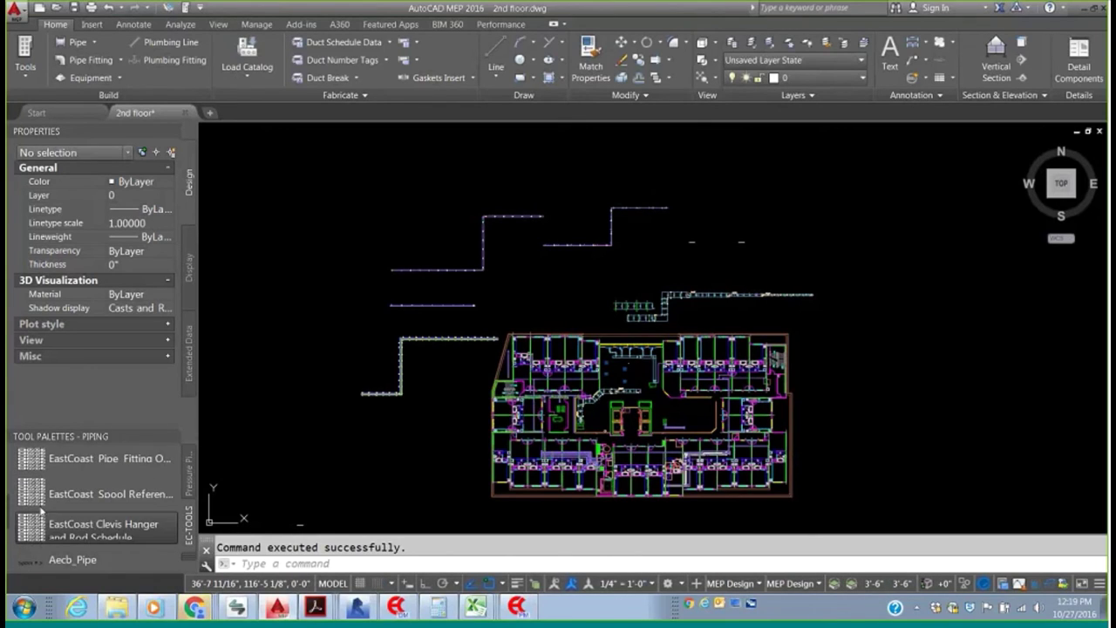
click(35, 523)
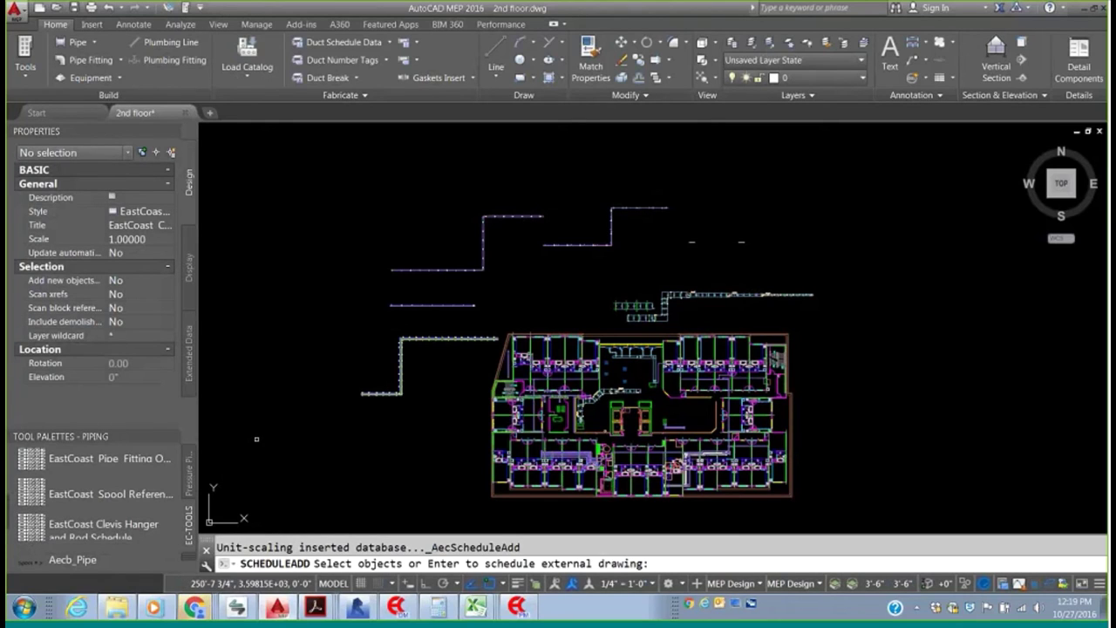
click(715, 262)
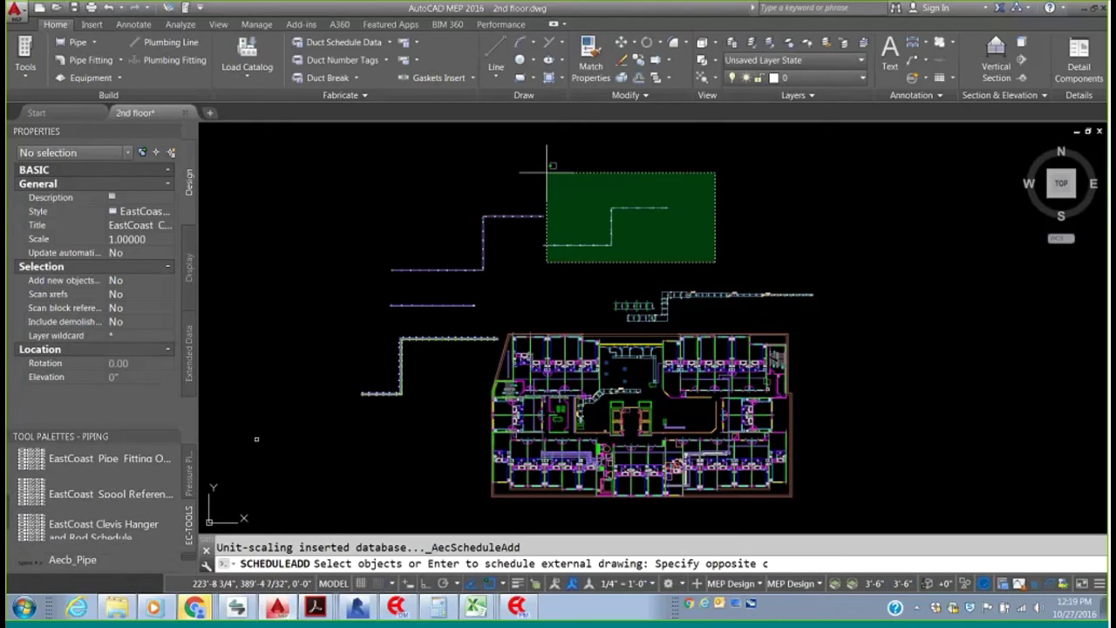
click(546, 172)
key(Return)
click(712, 172)
click(858, 260)
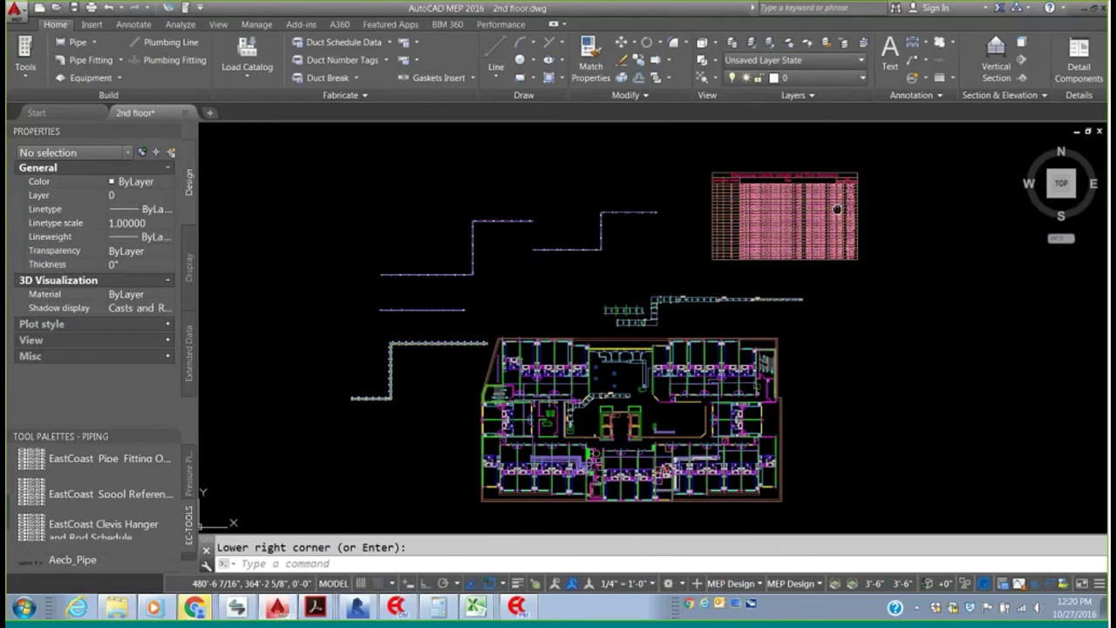
scroll(748, 197, up, 5)
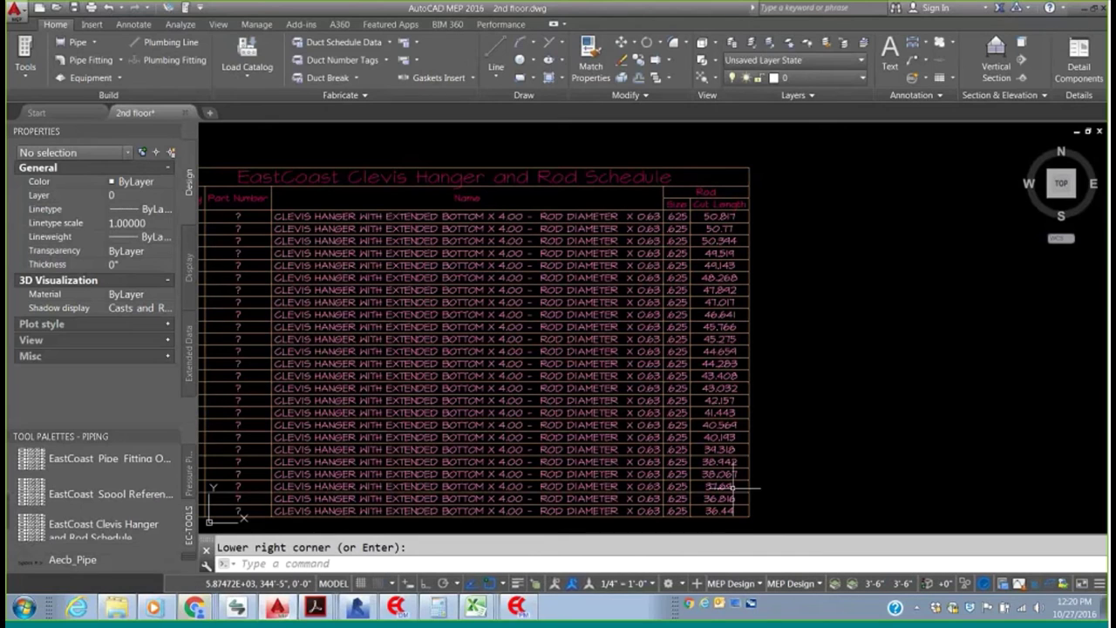
scroll(735, 510, down, 2)
scroll(735, 509, down, 3)
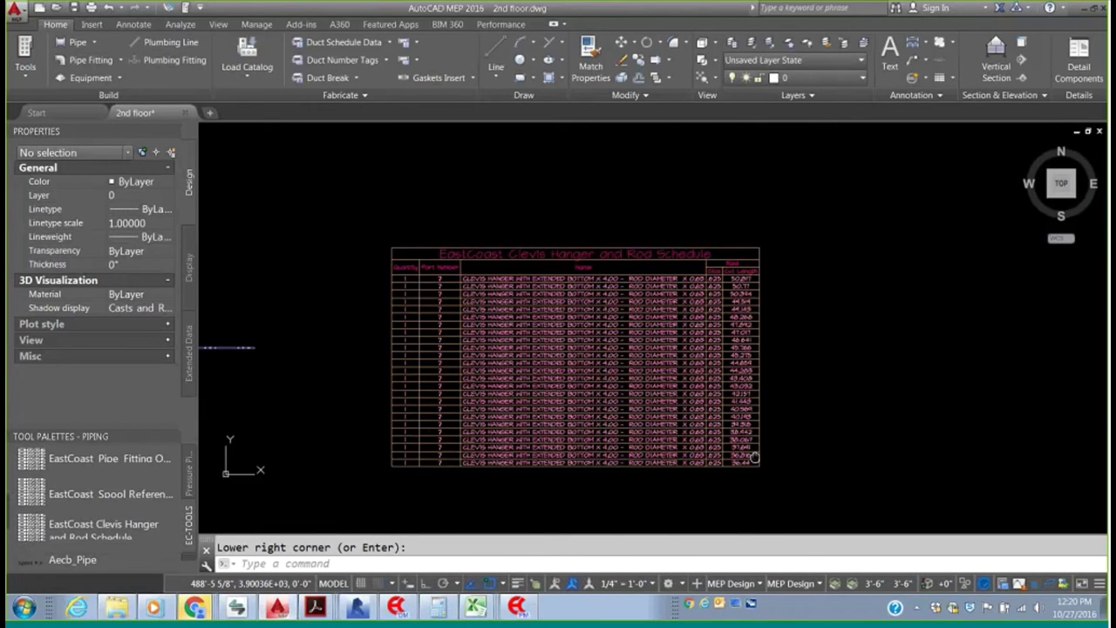
middle_drag(490, 310, 538, 223)
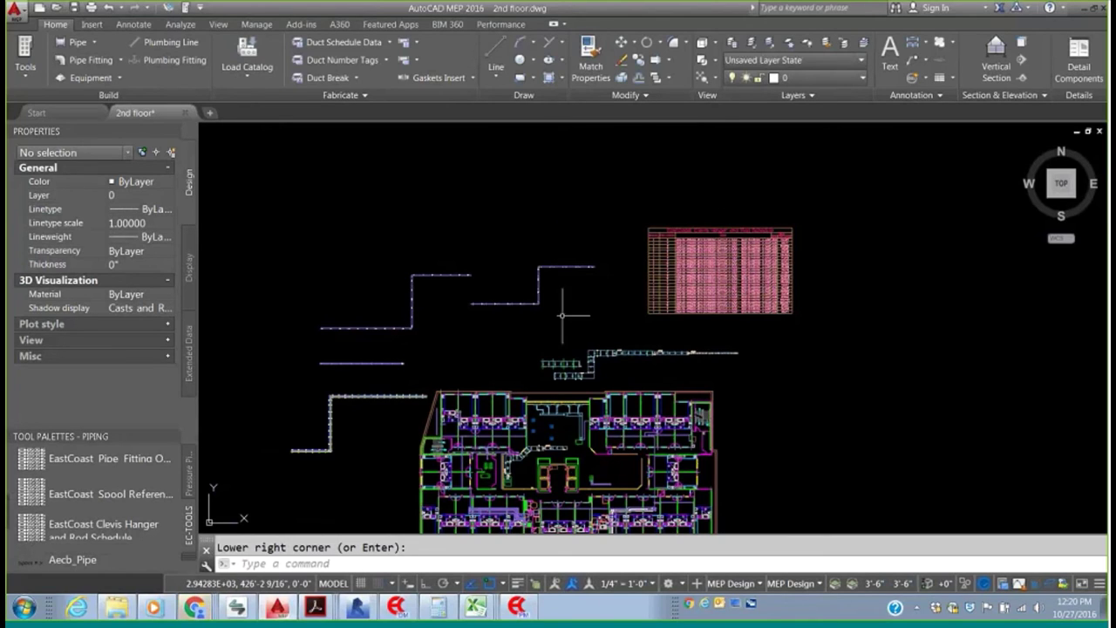
- Add a second EastCoast Clevis Hanger and Rod Schedule for the duct runs and the other pipe runs, placed east of the first schedule
click(87, 494)
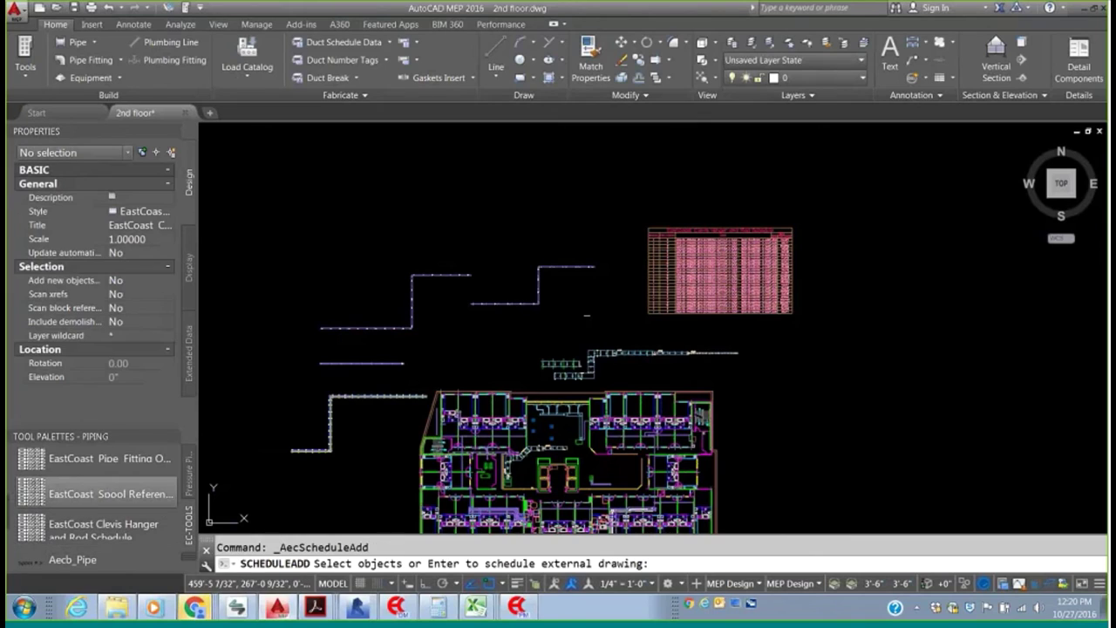
click(781, 387)
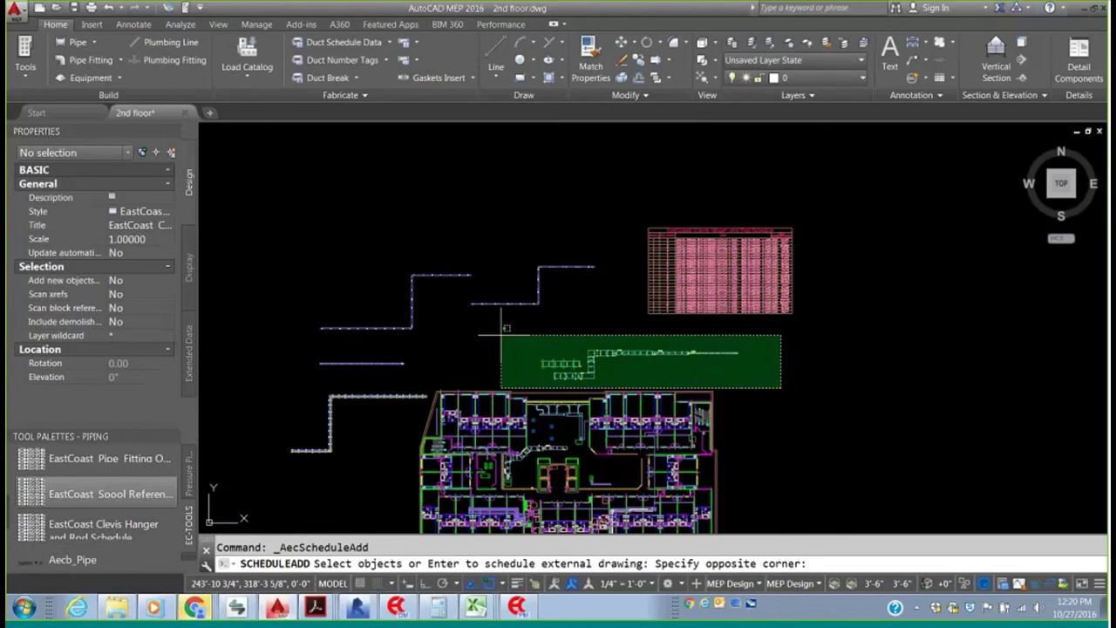
click(503, 333)
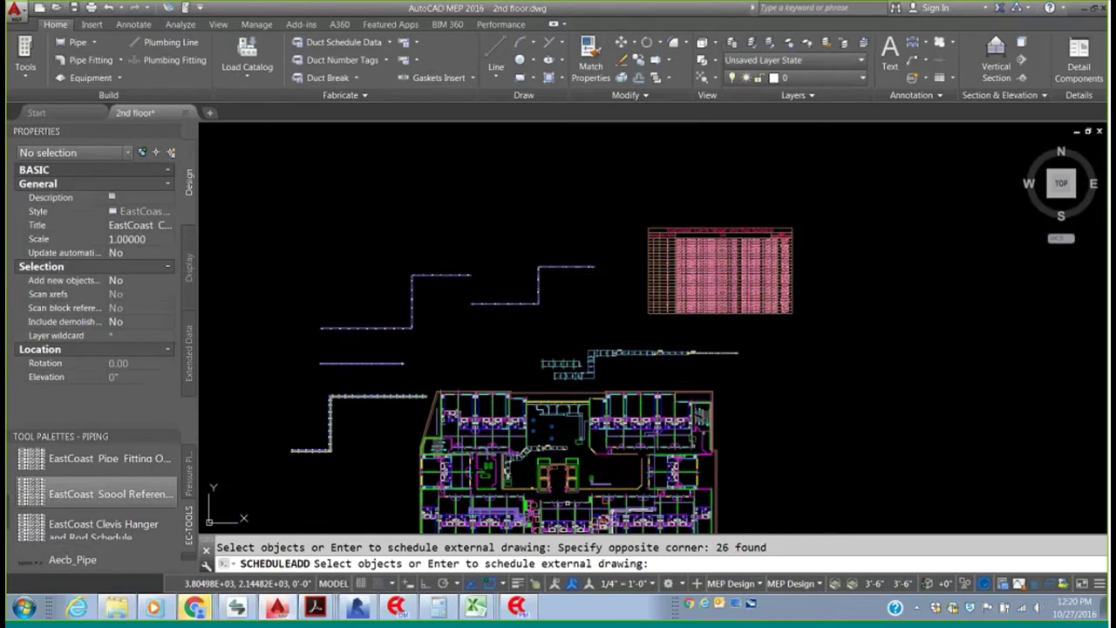
click(418, 422)
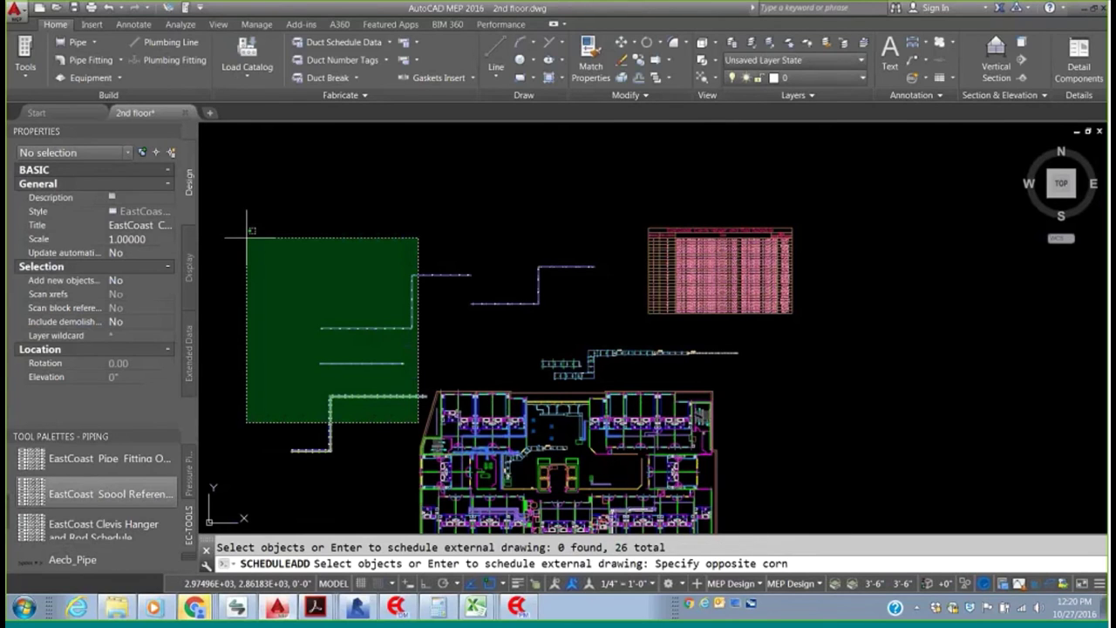
click(246, 236)
click(324, 460)
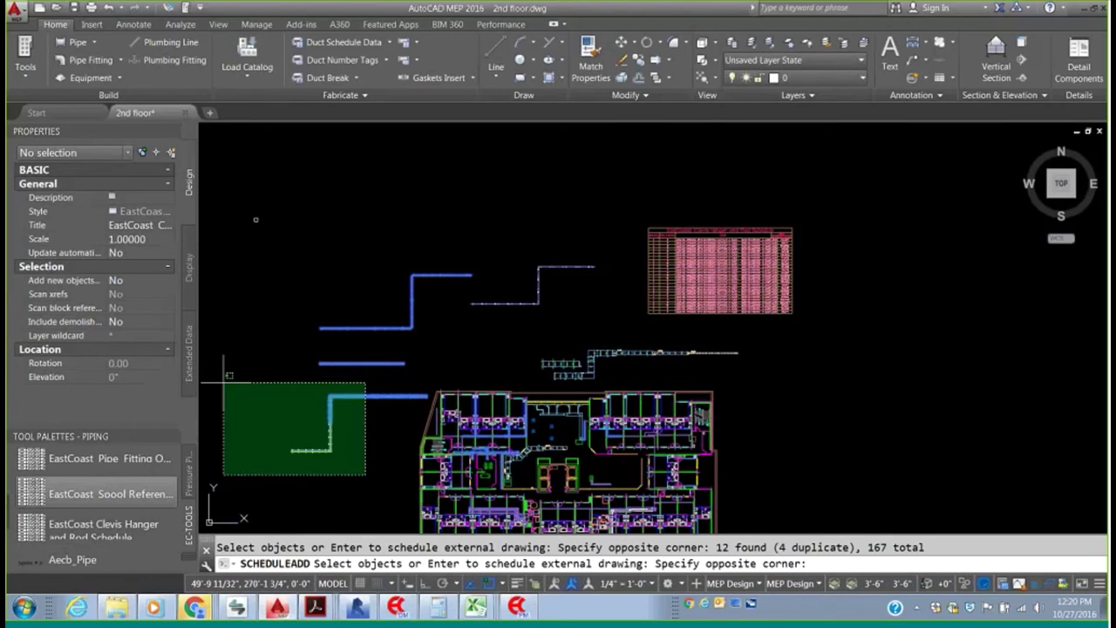
click(222, 358)
key(Return)
click(844, 222)
key(Return)
scroll(924, 233, up, 5)
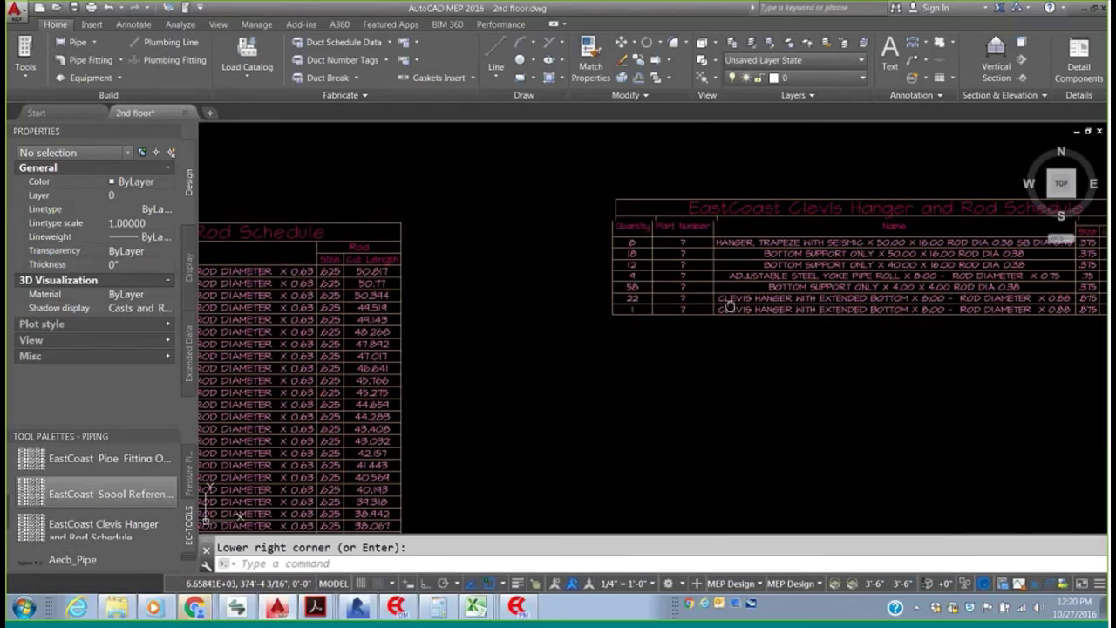
middle_drag(1062, 190, 892, 188)
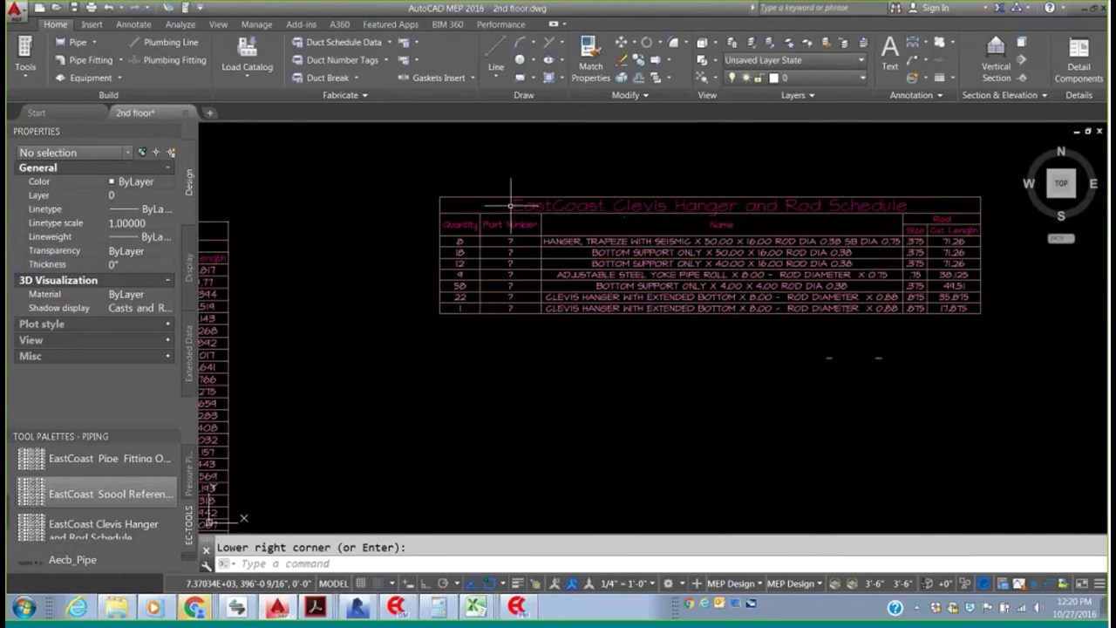
scroll(516, 206, down, 6)
scroll(516, 207, up, 3)
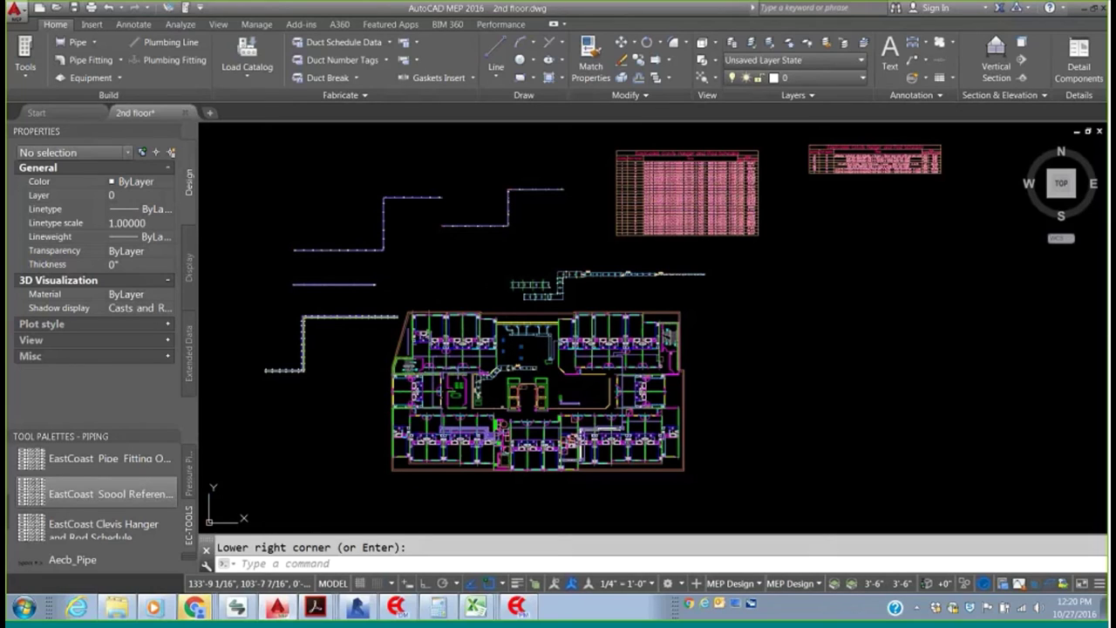
- Draw a straight horizontal 4" no-hub pipe run in the open space northwest of the existing pipe runs
mouse_move(196, 610)
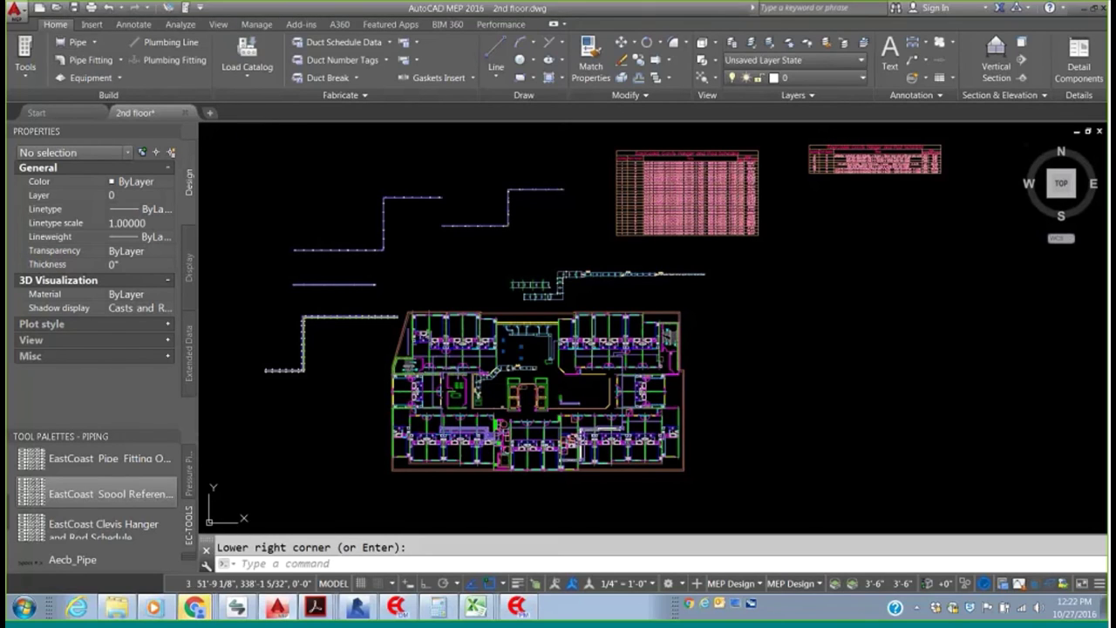
click(270, 148)
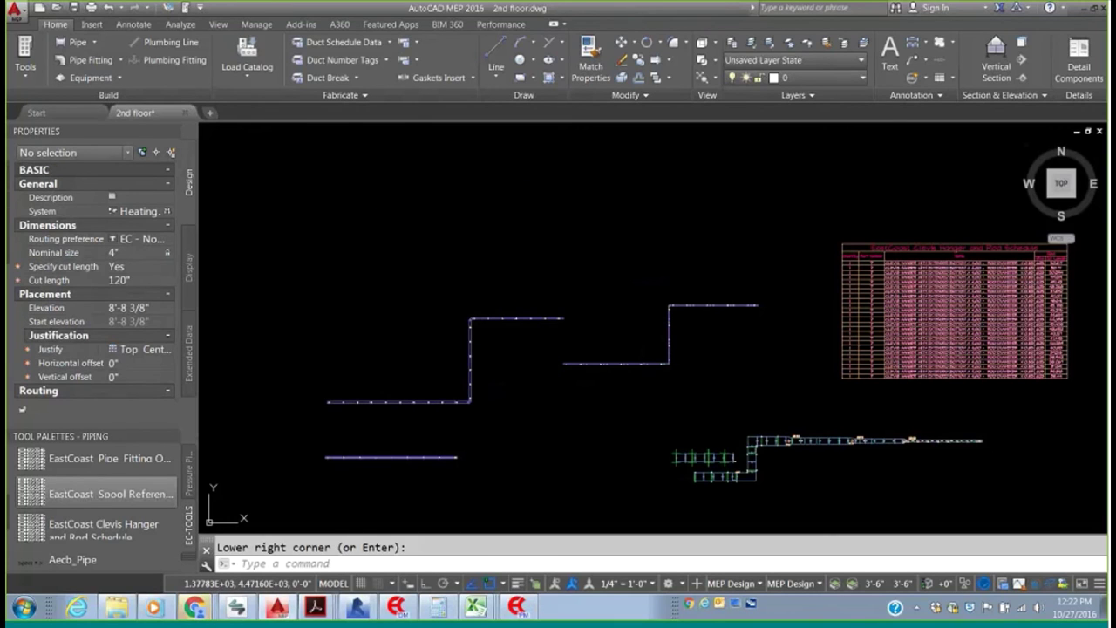
click(305, 274)
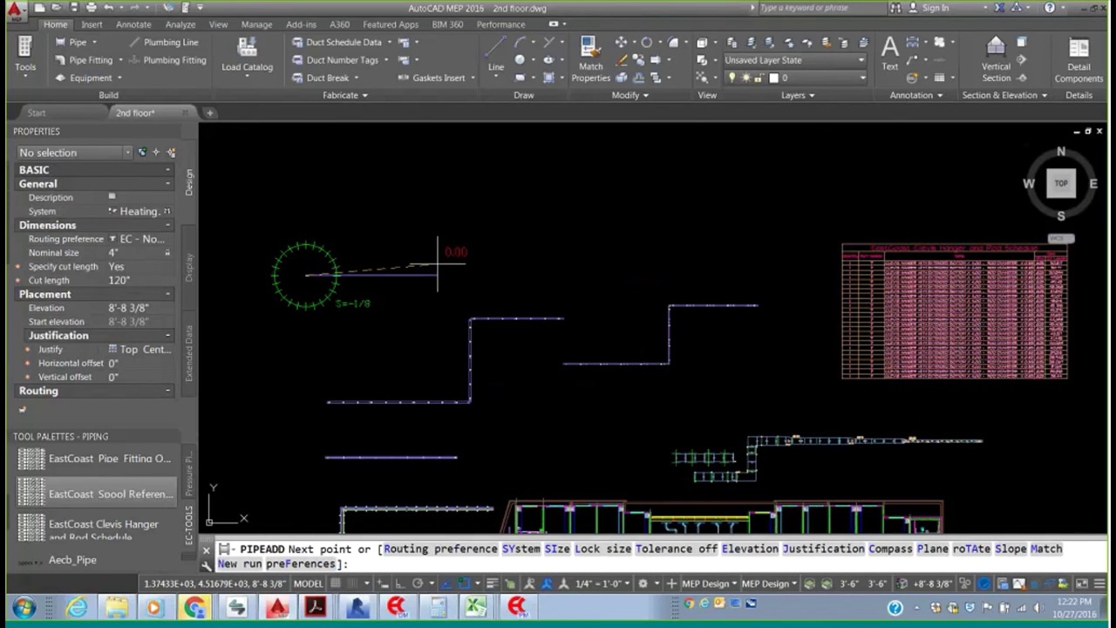
right_click(434, 275)
click(461, 288)
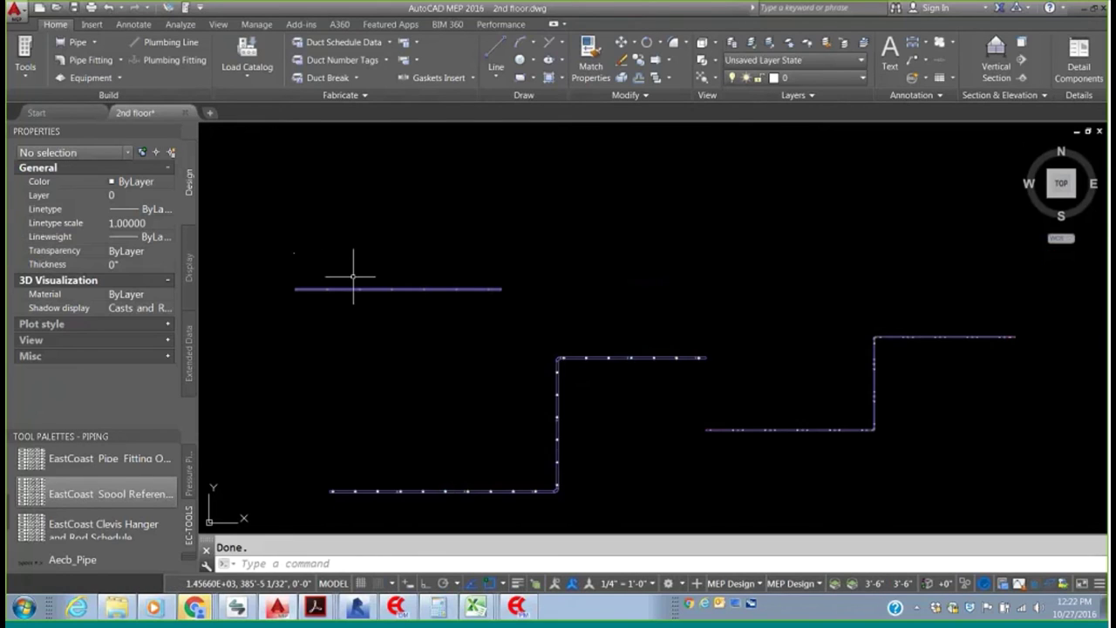
scroll(384, 297, up, 3)
double_click(388, 297)
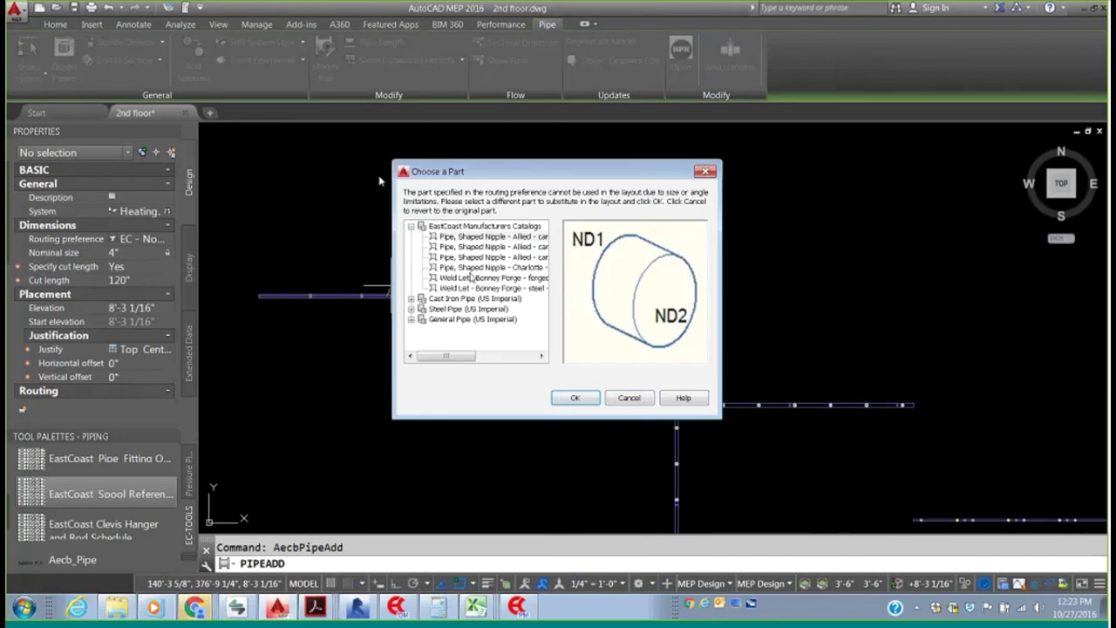
click(574, 398)
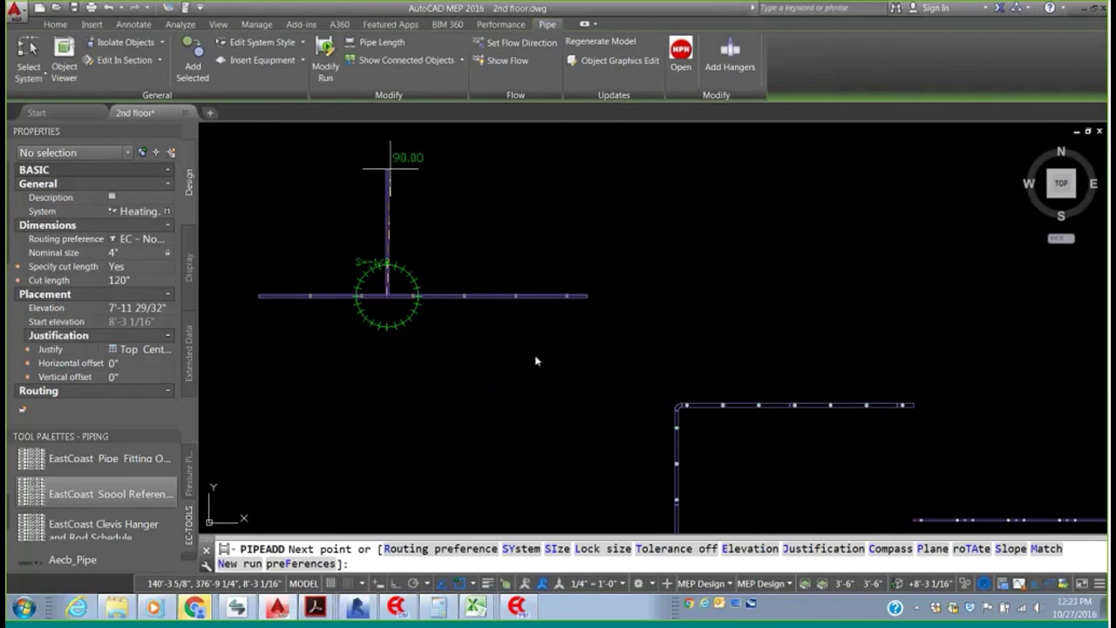
key(Escape)
key(Escape)
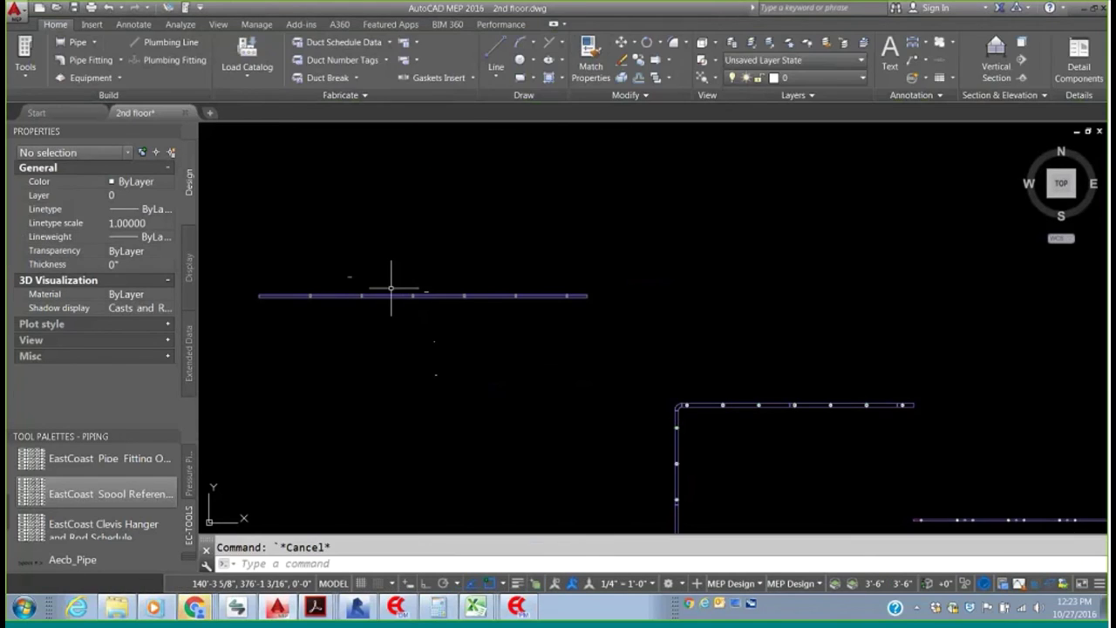
- Inspect the dimensions, elevations, slope and insulation thickness of the pipe segment near the middle of the new no-hub run
click(389, 293)
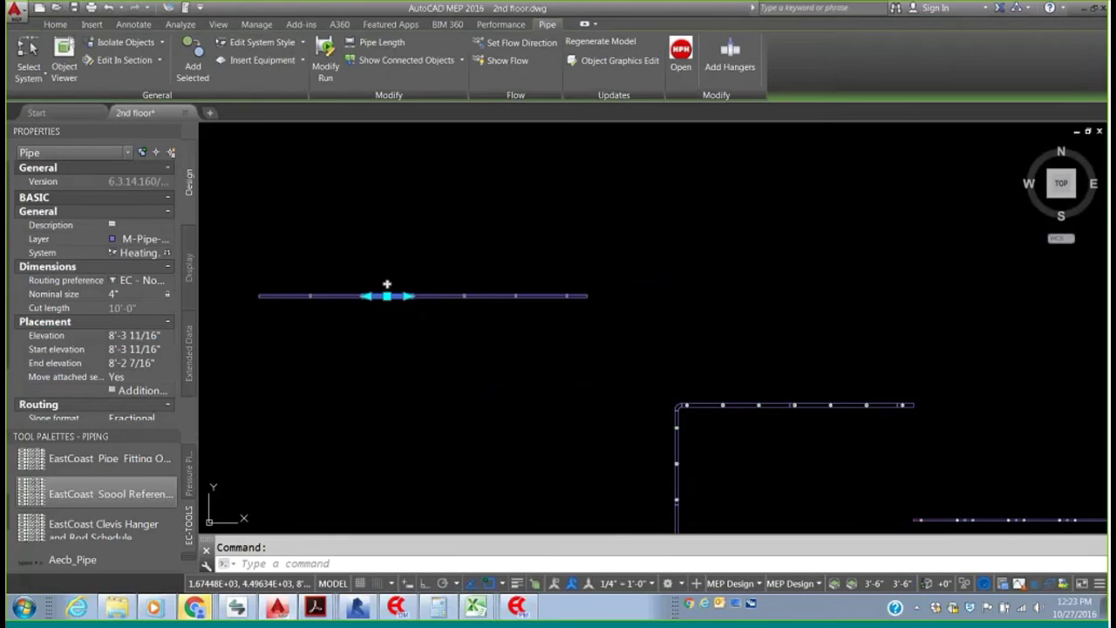
scroll(23, 336, down, 2)
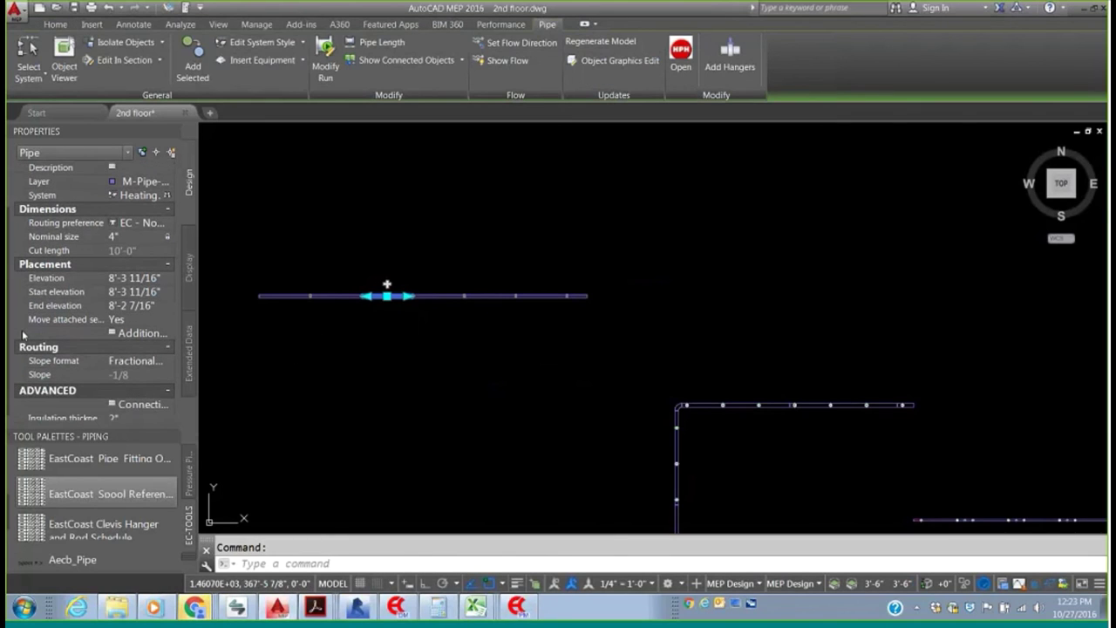
scroll(23, 336, down, 1)
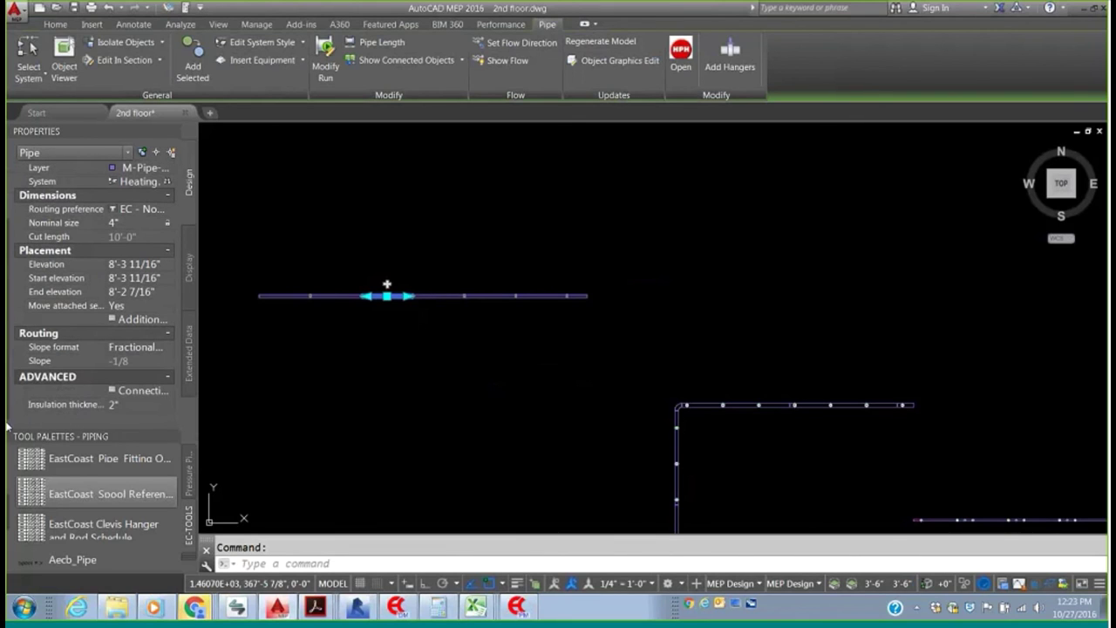
scroll(20, 366, up, 2)
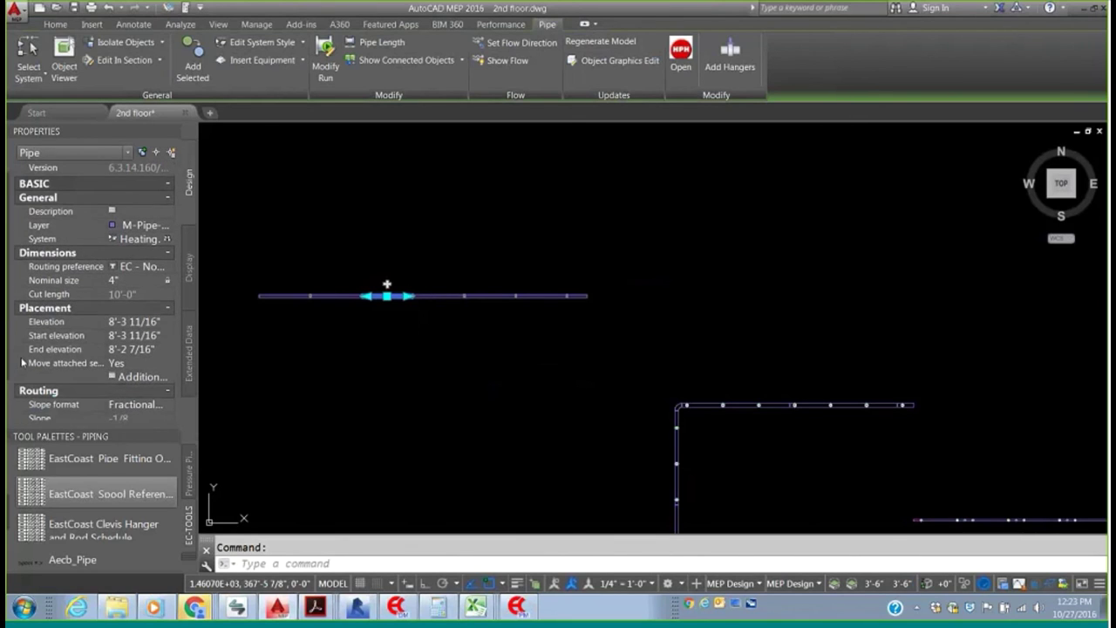
scroll(15, 360, down, 2)
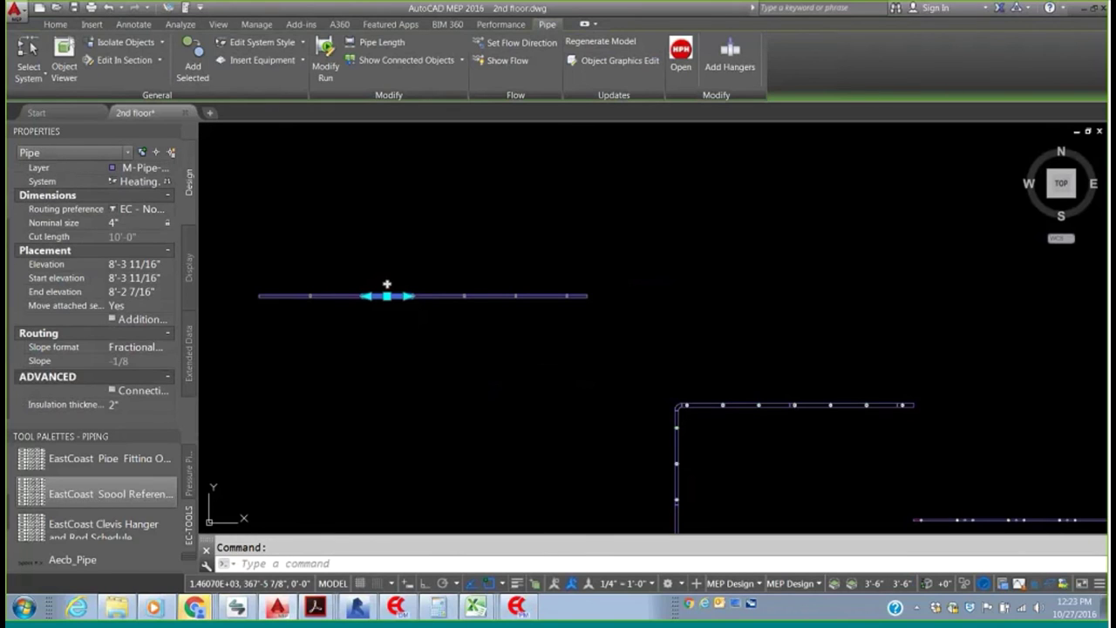
key(Escape)
- Start a new pipe run with the EC - Thread X Weld routing preference and set its insulation thickness to 0"
scroll(414, 331, up, 1)
scroll(443, 317, down, 6)
click(78, 42)
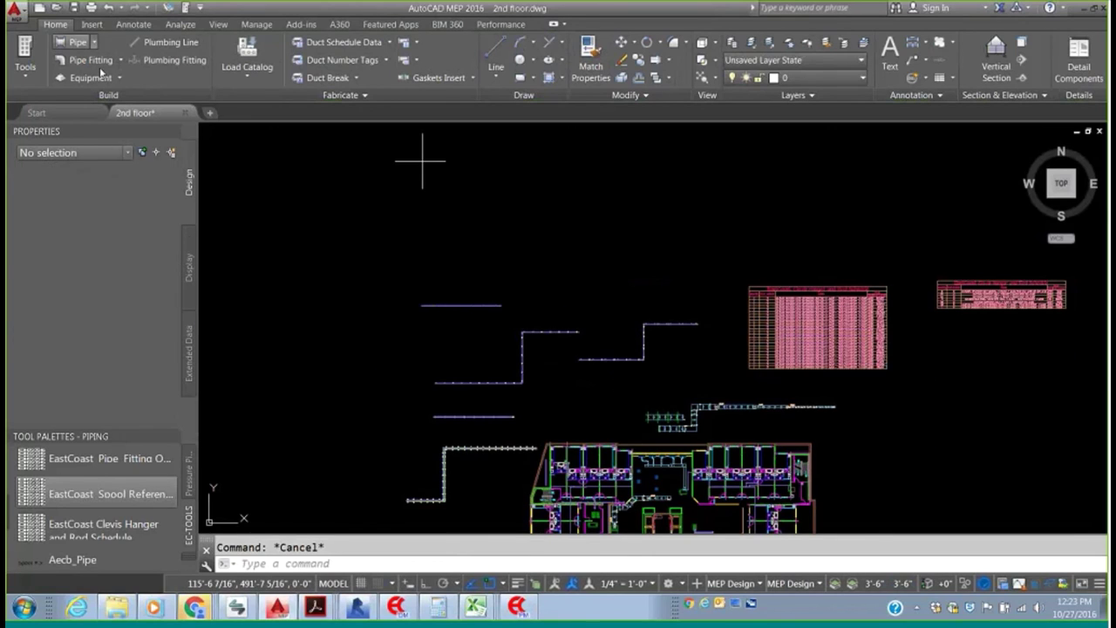
click(161, 244)
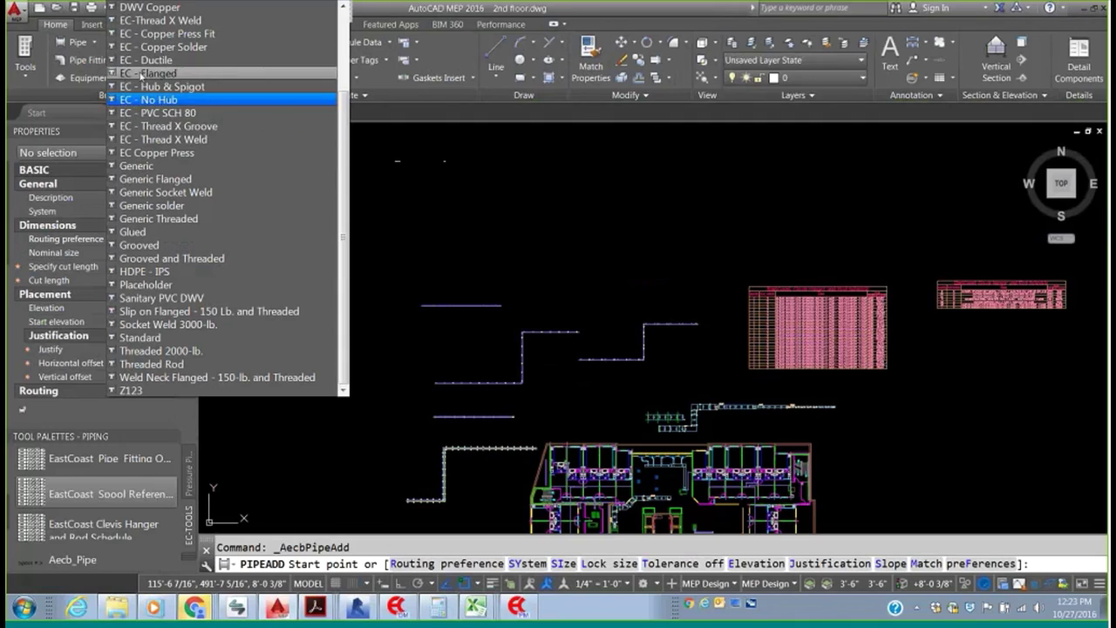
click(145, 141)
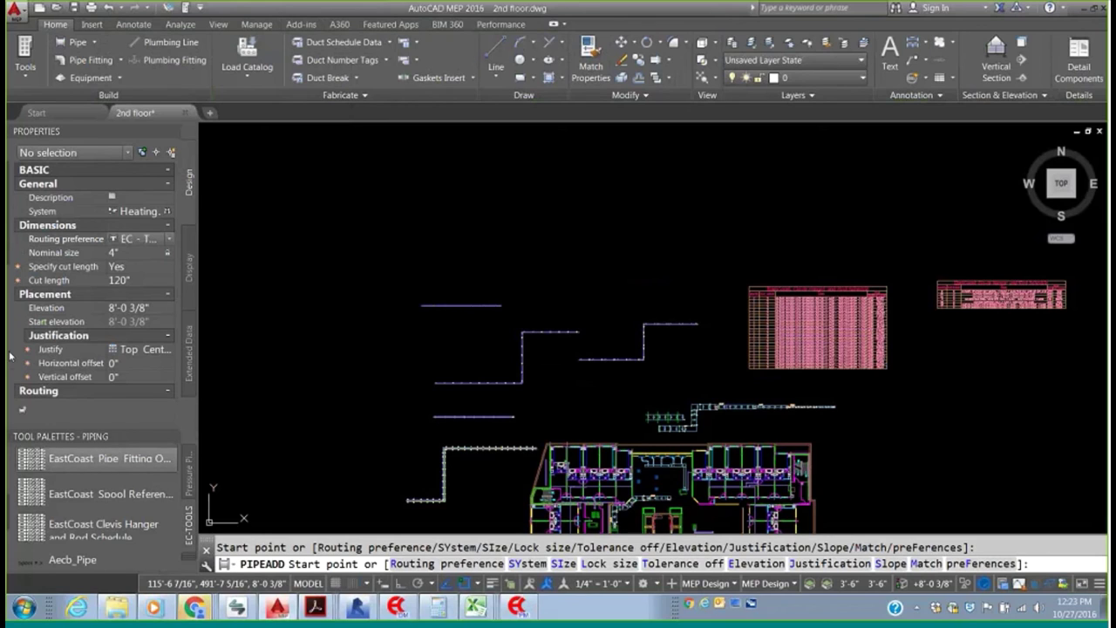
scroll(10, 349, down, 5)
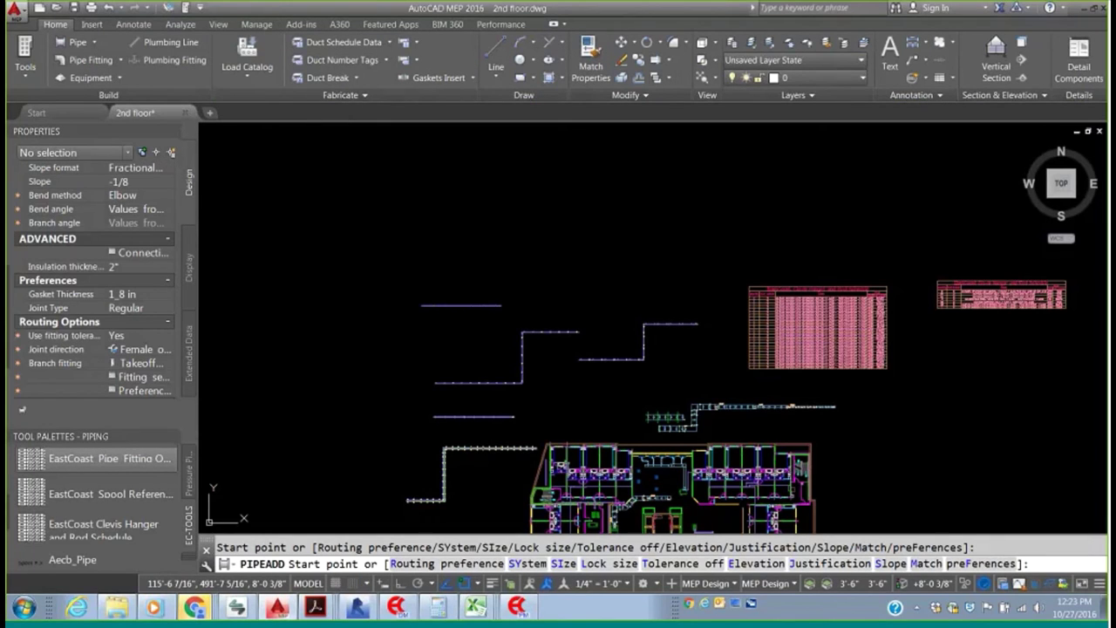
click(141, 270)
text(0)
key(Return)
- Set the slope to 0 and draw a straight horizontal pipe run in the open space northwest of the no-hub run
scroll(7, 366, down, 2)
scroll(7, 367, up, 4)
scroll(11, 301, up, 1)
click(140, 277)
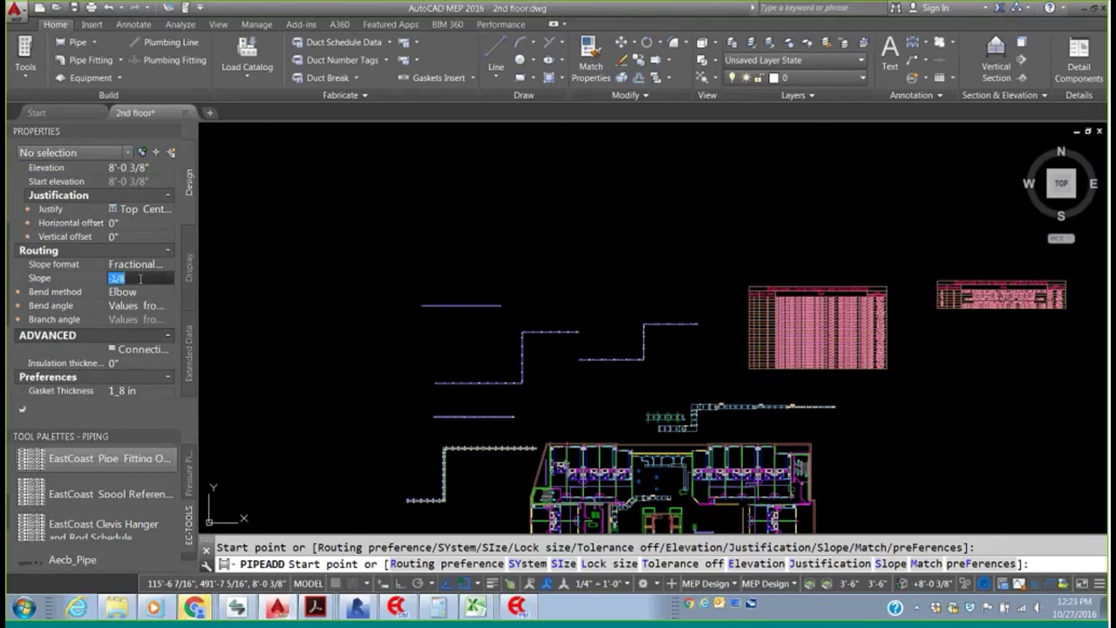
text(0)
key(Return)
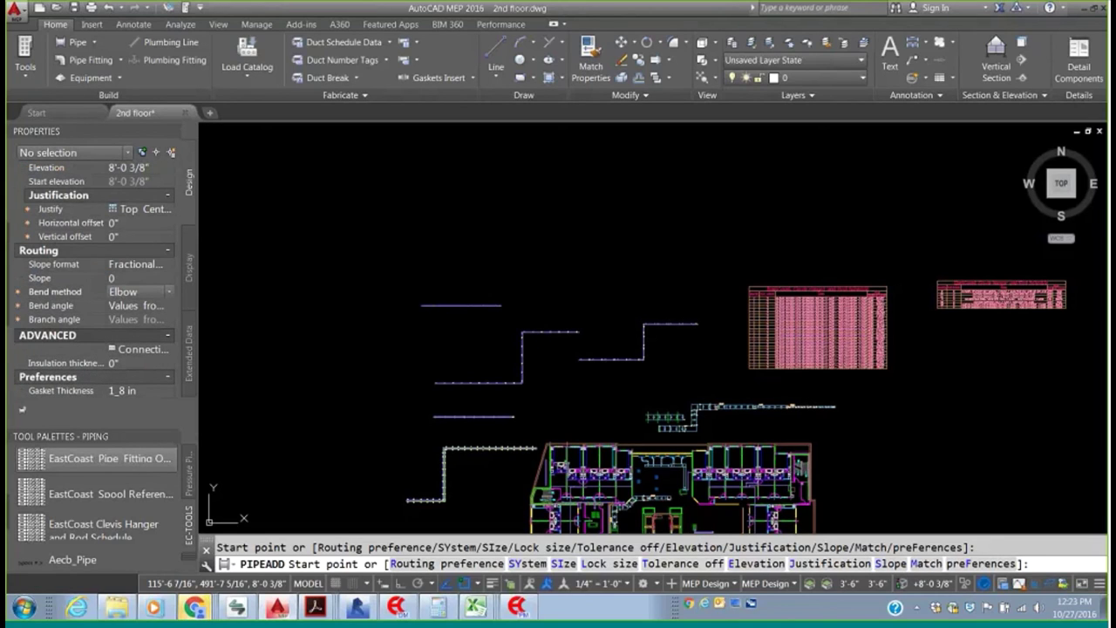
click(322, 226)
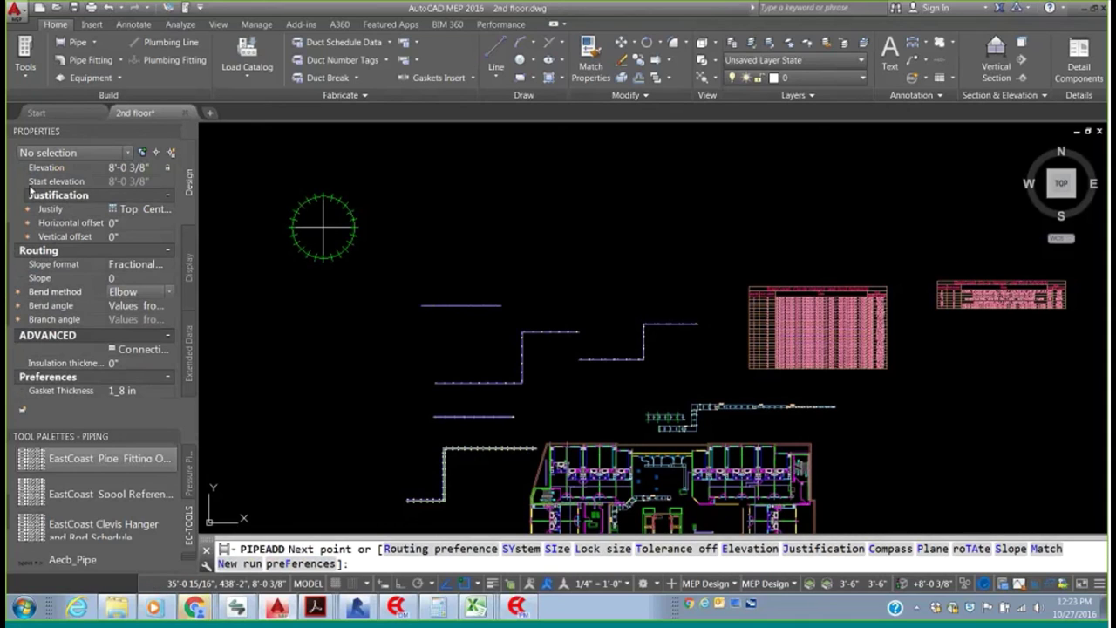
click(443, 227)
right_click(444, 226)
click(475, 233)
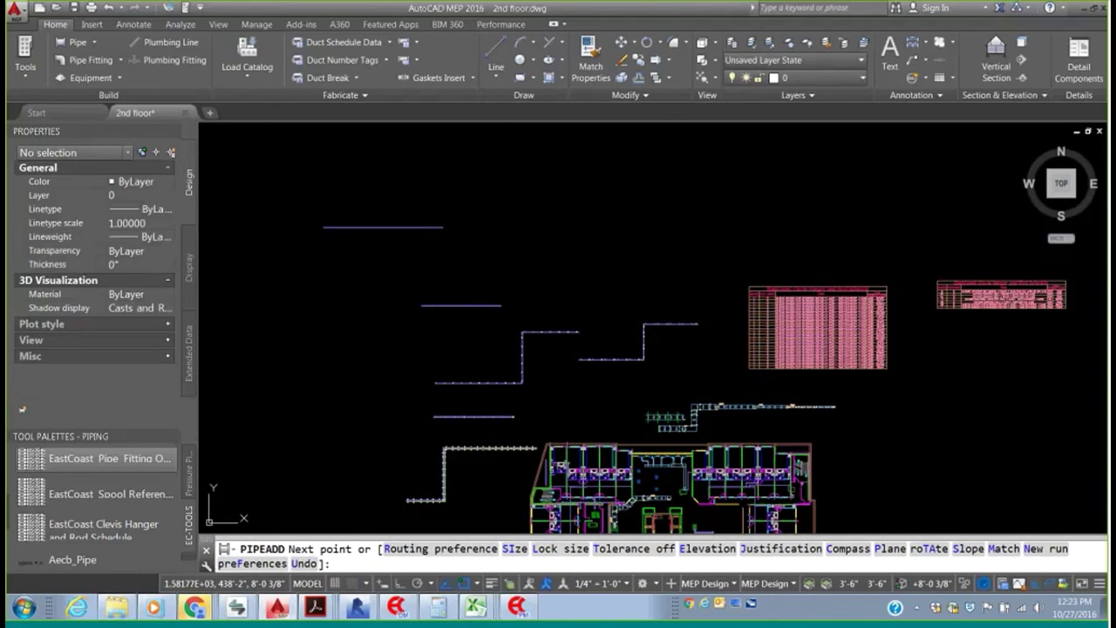
- Add a pipe branch running south off the middle of the new run, with the branch fitting set to Tee only
click(389, 202)
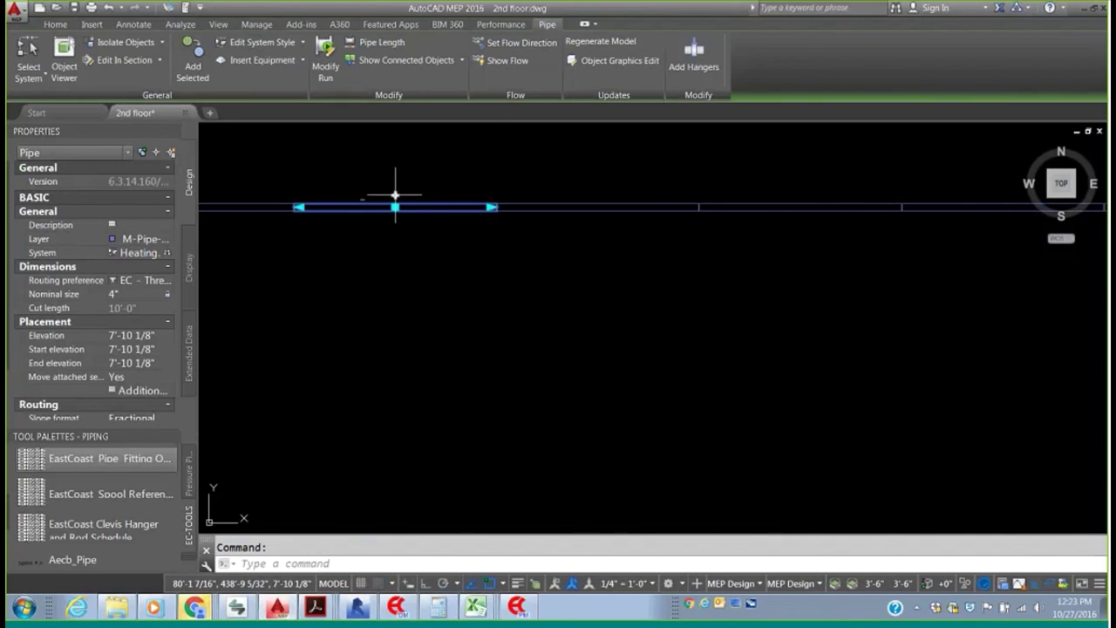
click(395, 194)
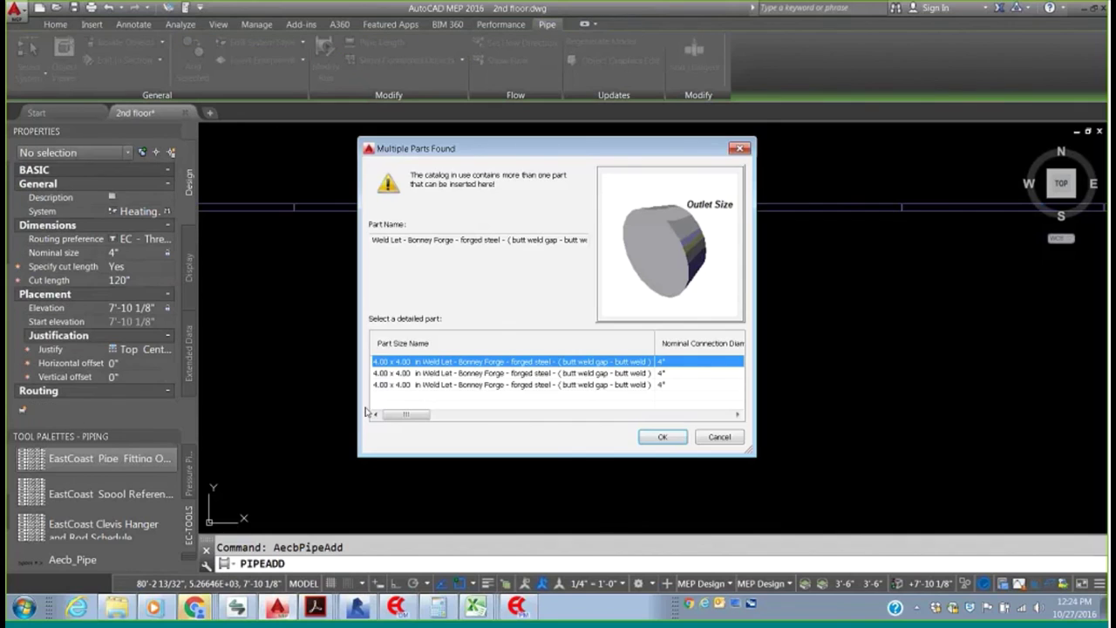
click(659, 441)
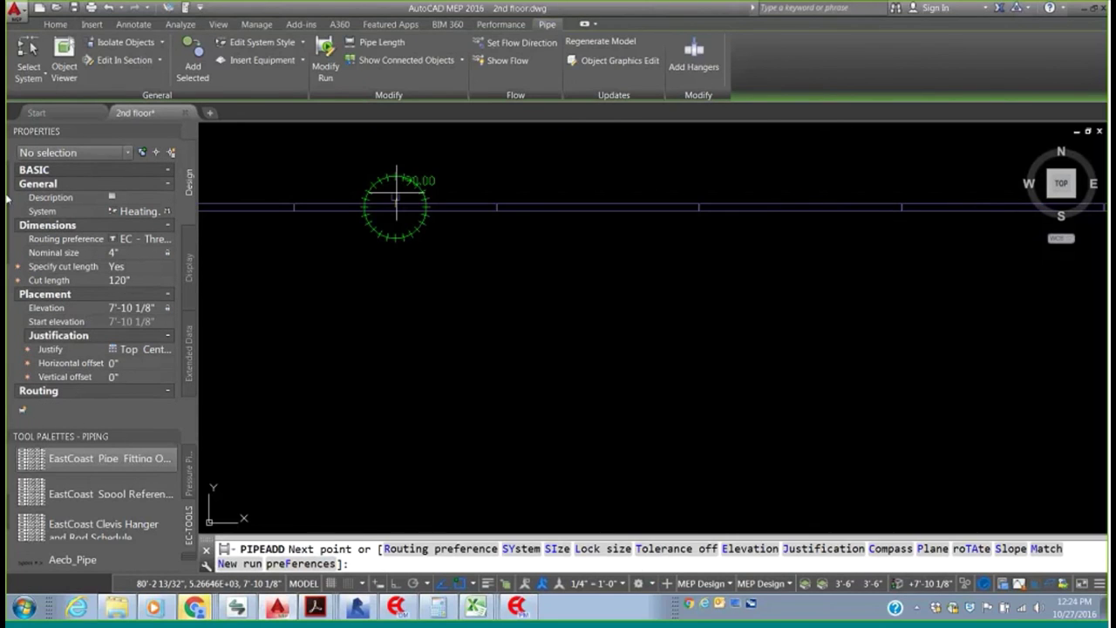
scroll(7, 244, down, 2)
scroll(7, 244, down, 4)
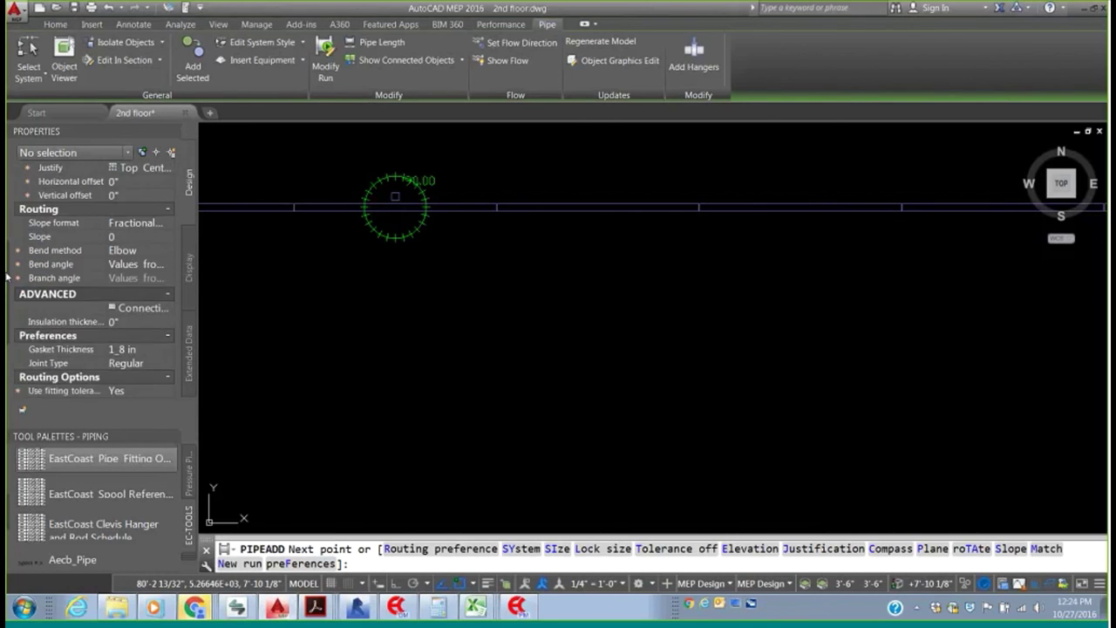
click(139, 307)
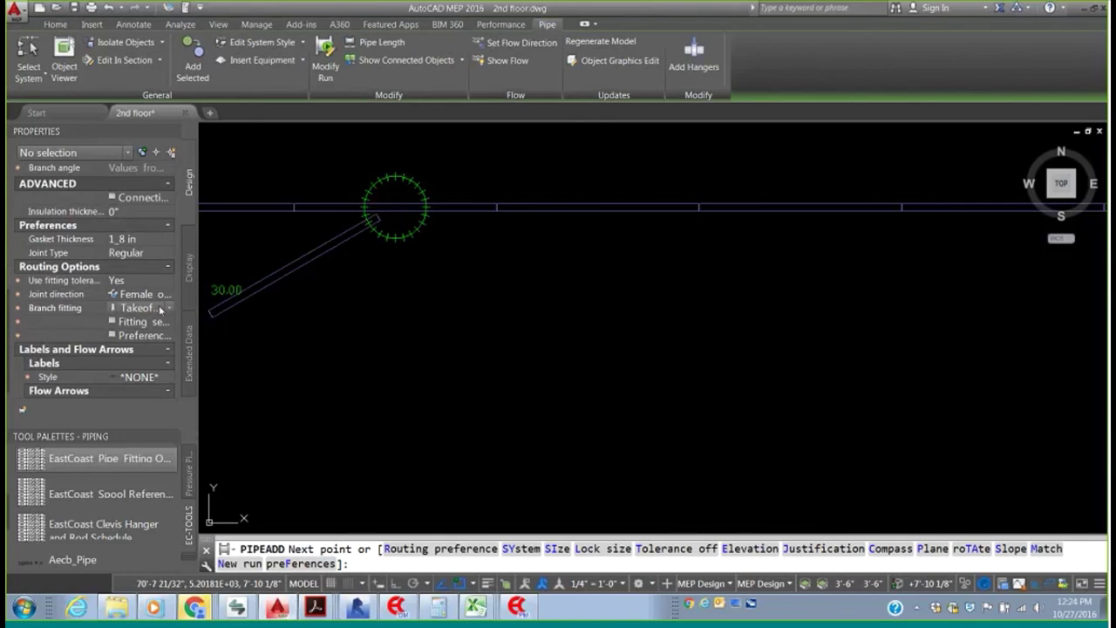
click(139, 335)
right_click(403, 398)
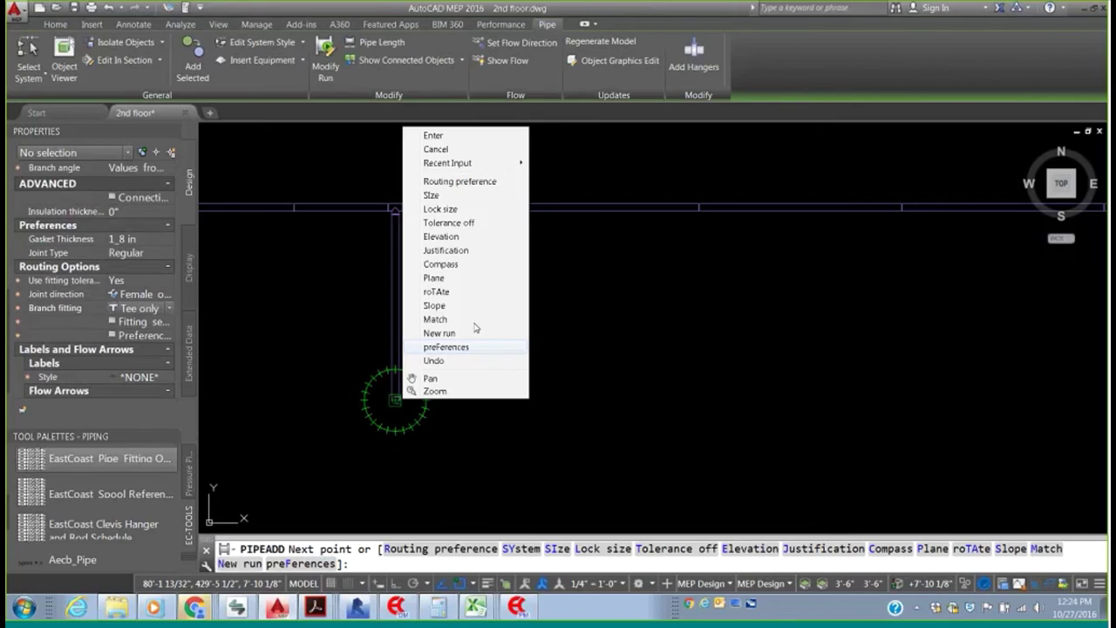
click(435, 136)
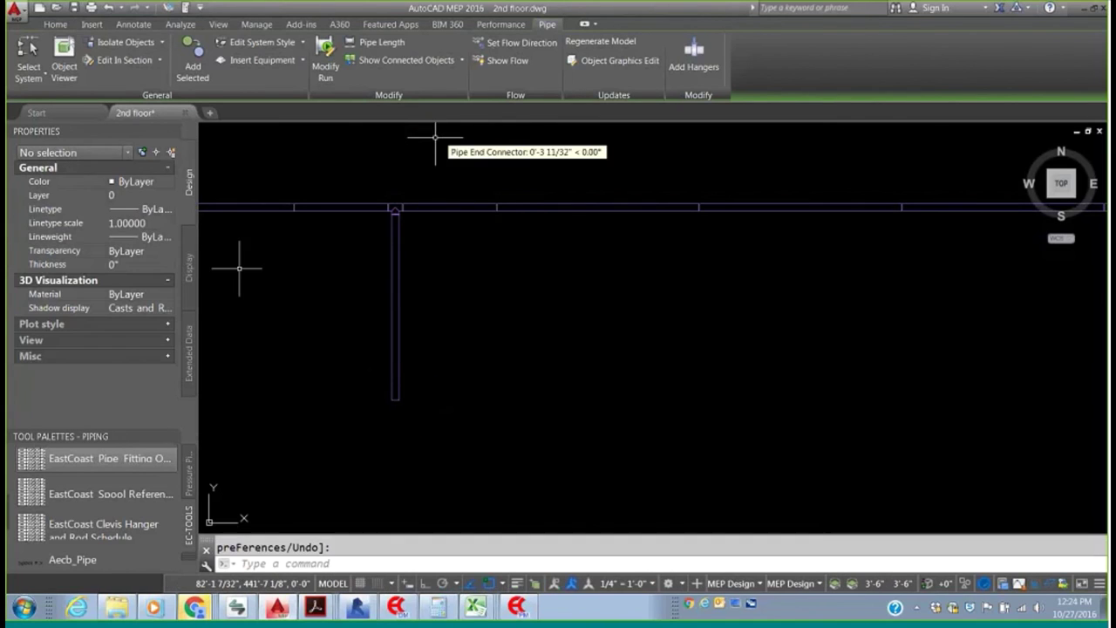
- Add hangers along the branched Thread X Weld run using the Steel Pipe Clevis Hanger preference
middle_drag(236, 259, 369, 287)
click(264, 286)
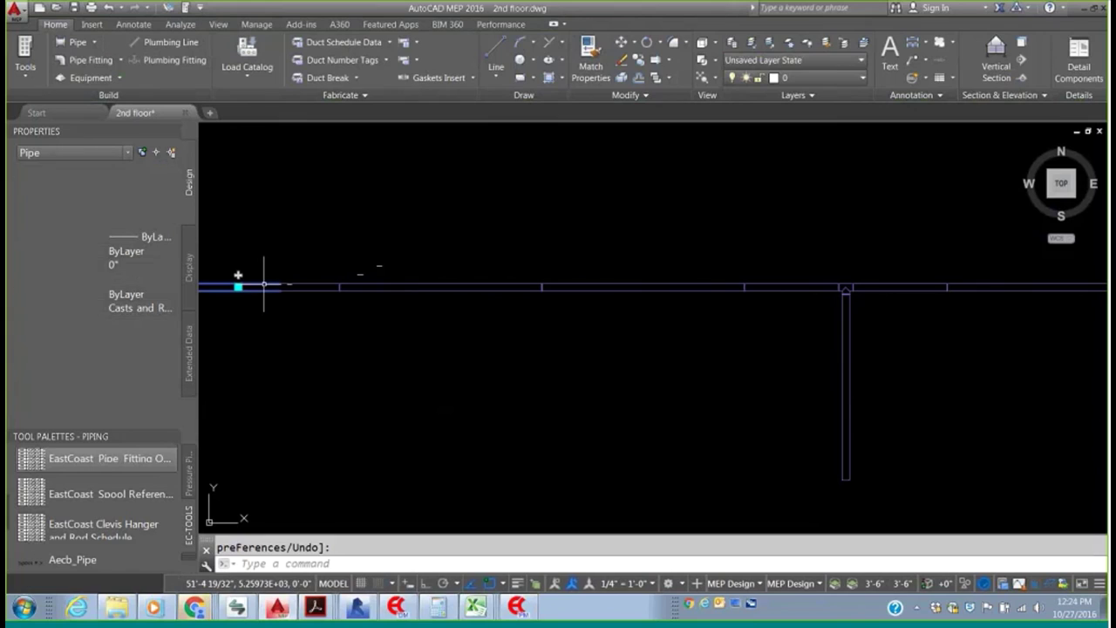
click(697, 50)
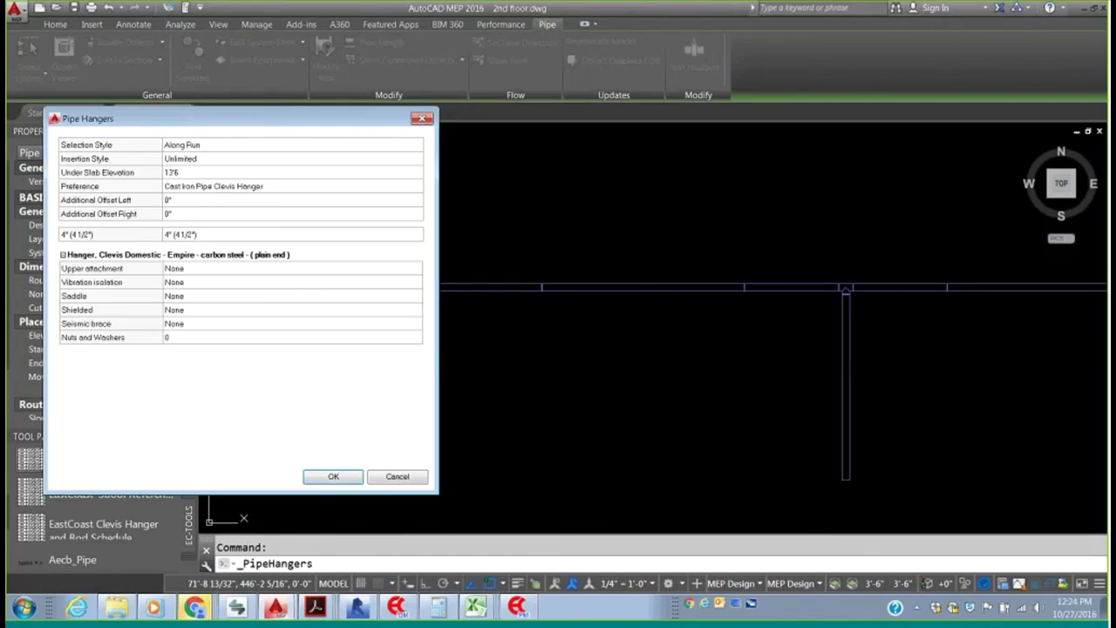
click(262, 185)
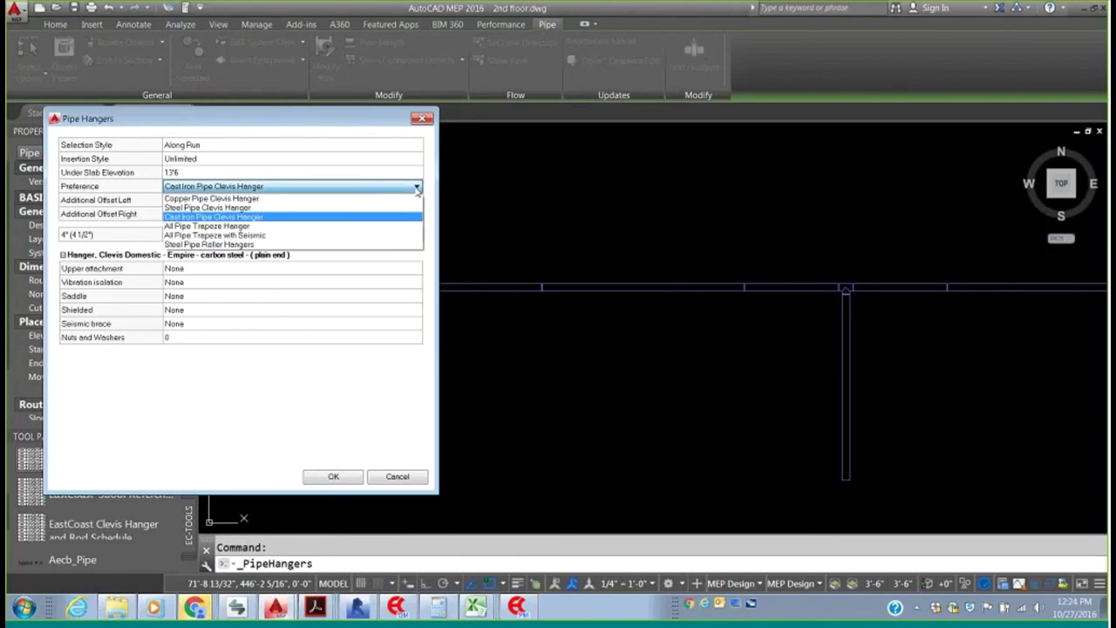
click(189, 209)
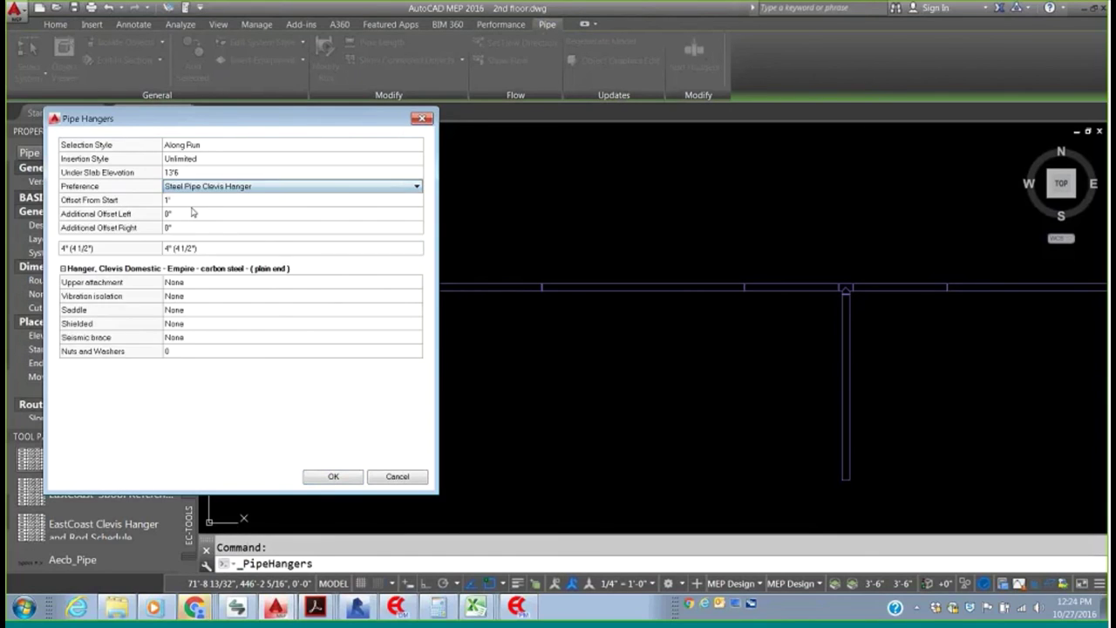
click(340, 476)
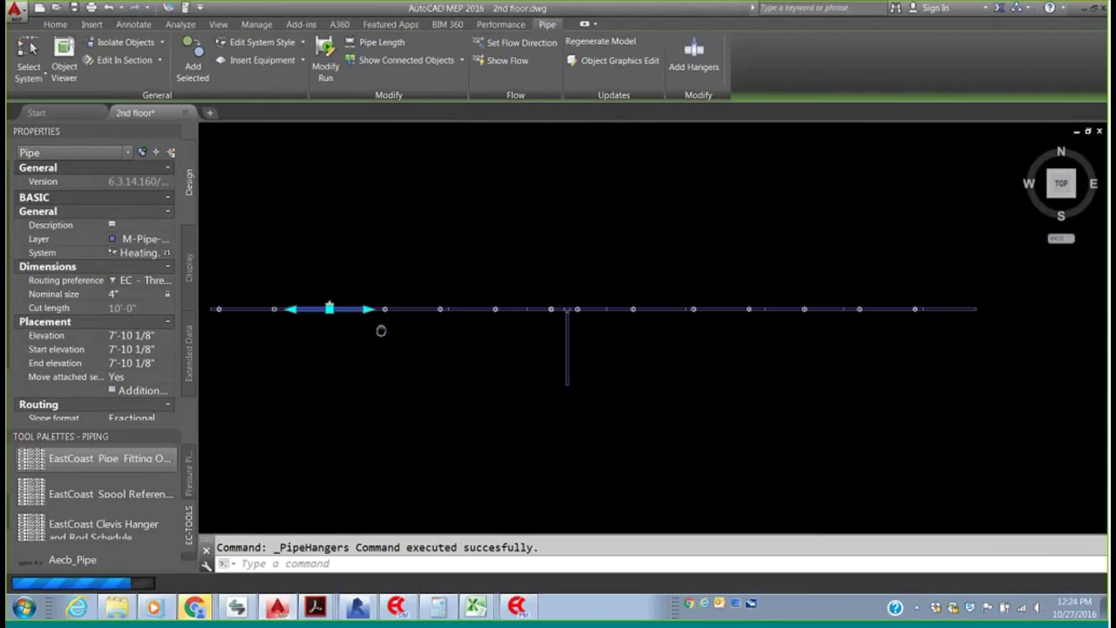
middle_drag(381, 330, 319, 267)
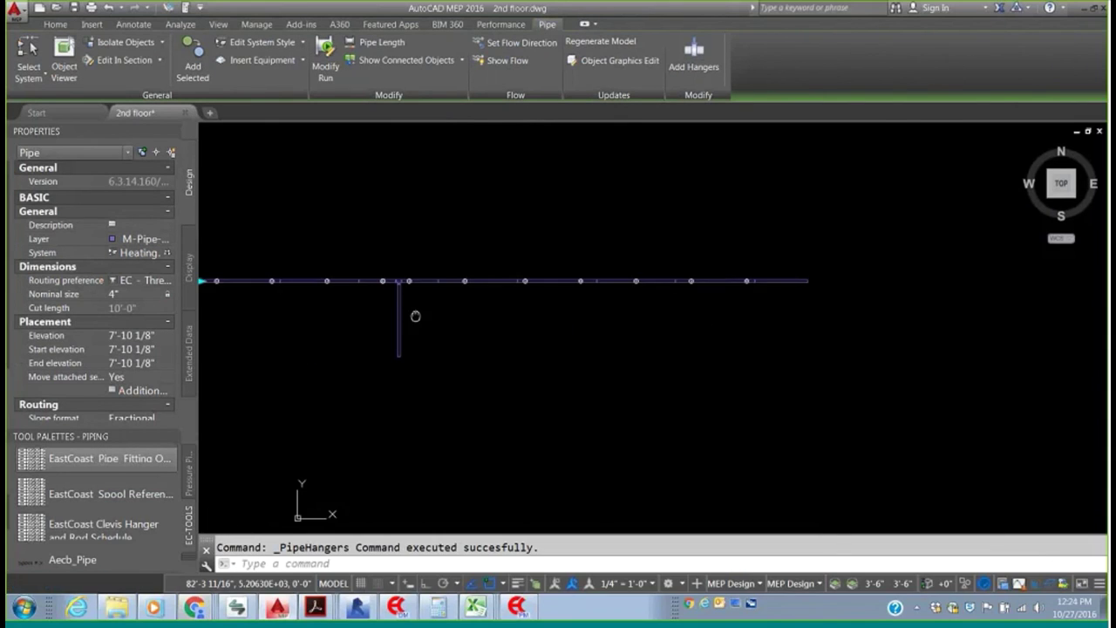
scroll(414, 314, up, 2)
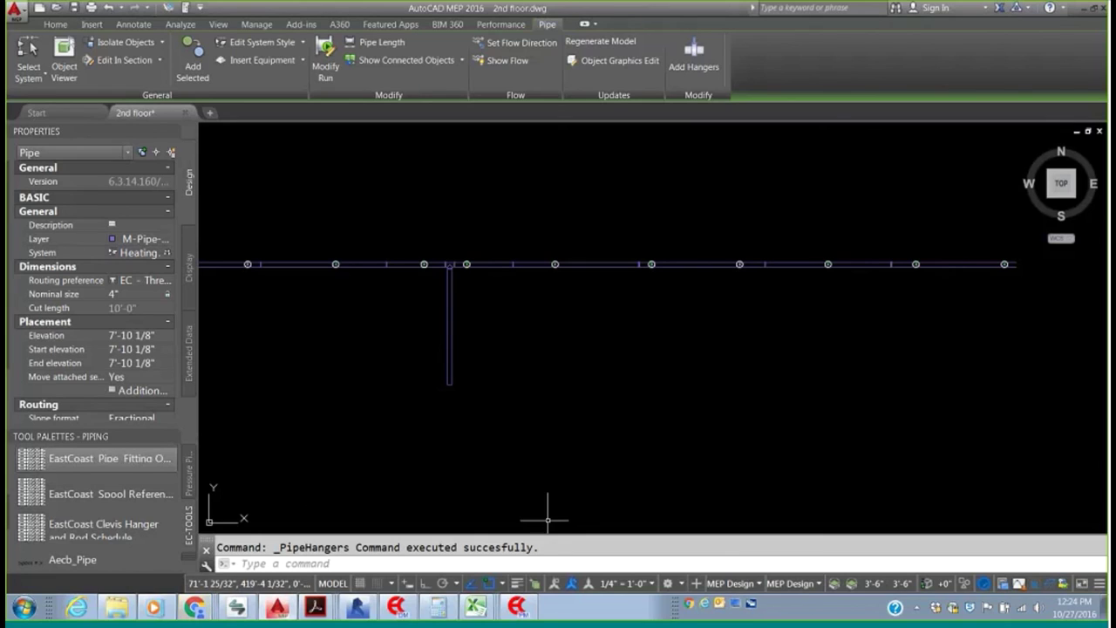
scroll(546, 491, down, 2)
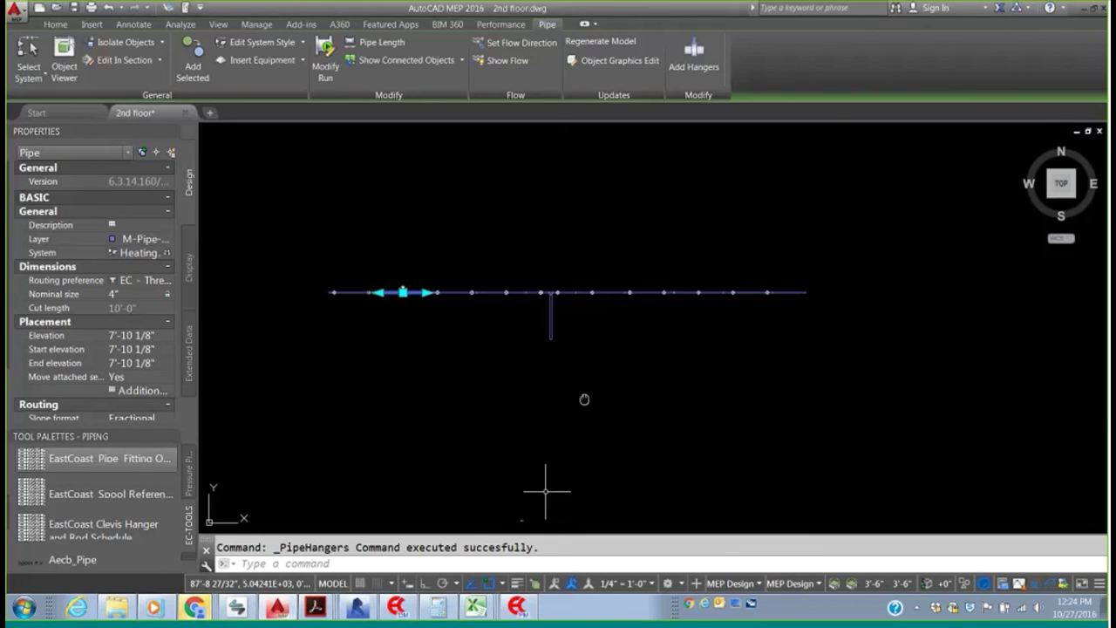
- Run the ECDIAG command to view the EastCoast add-in's diagnostic information
middle_drag(585, 399, 568, 352)
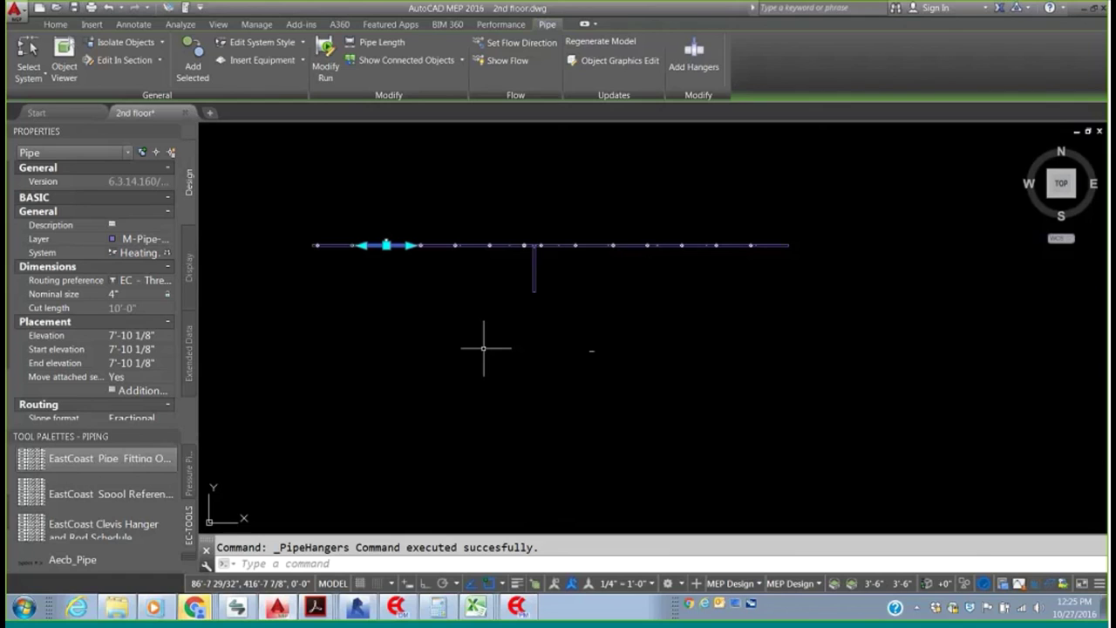
text(ECDIA)
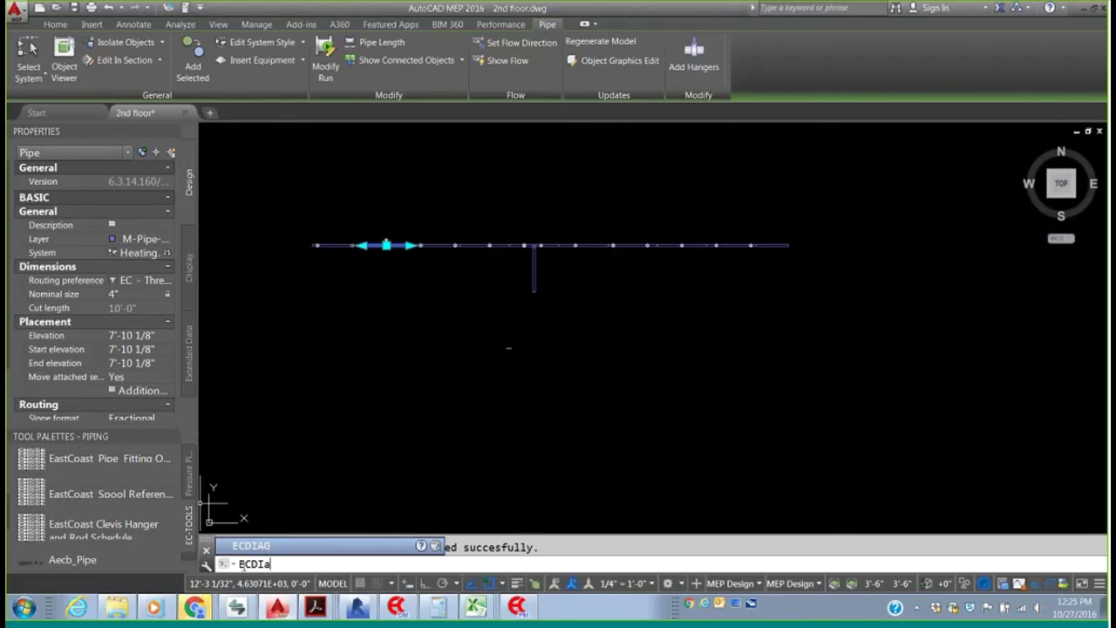
text(g)
key(Return)
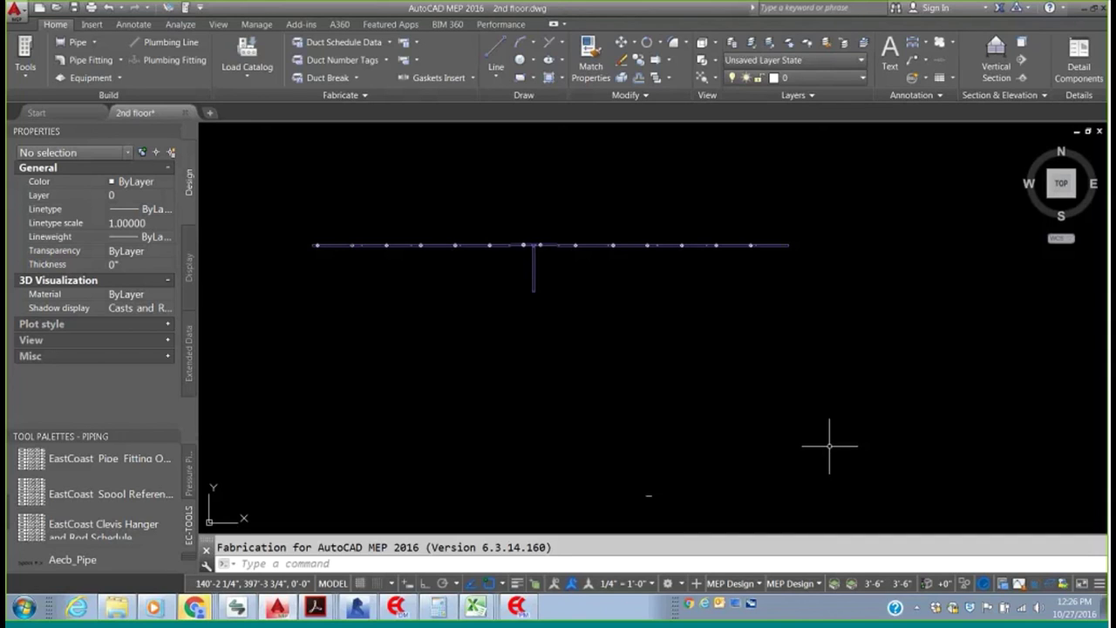
- Edit the contact note in the drawing, expanding the first initial in its e-mail address to the contact's full first name
scroll(461, 374, down, 6)
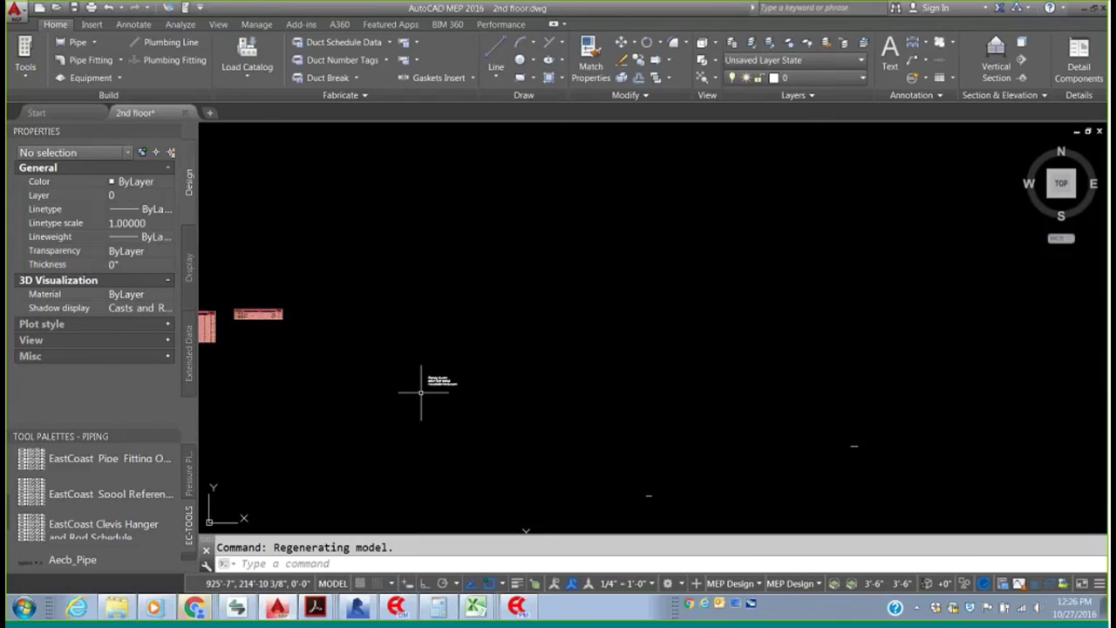
scroll(427, 414, up, 4)
scroll(455, 398, up, 3)
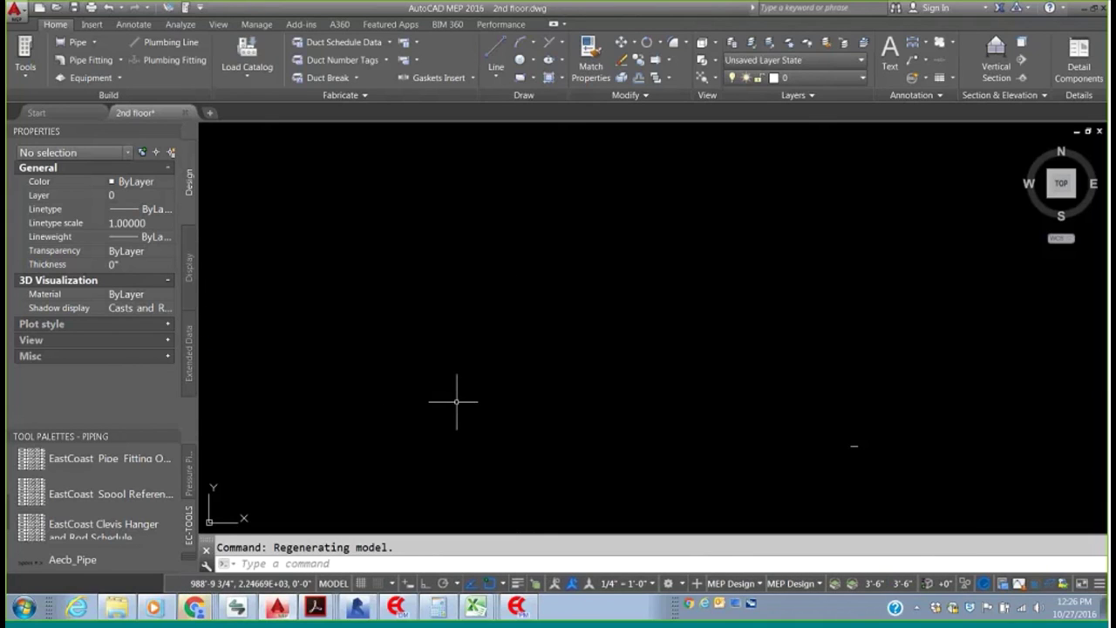
scroll(570, 425, up, 2)
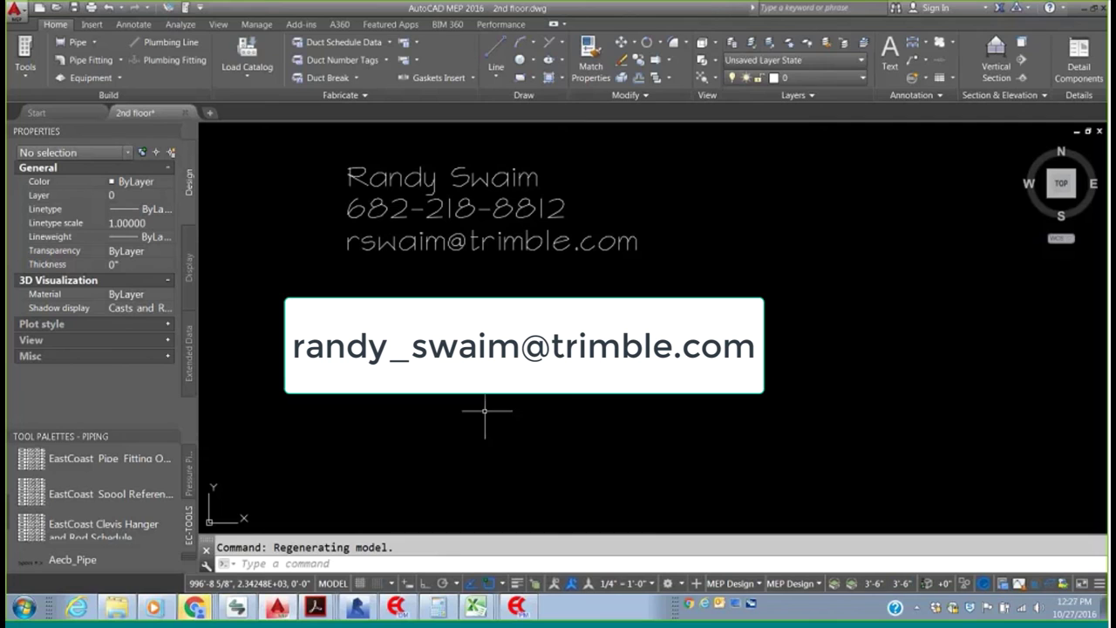
click(386, 237)
double_click(386, 238)
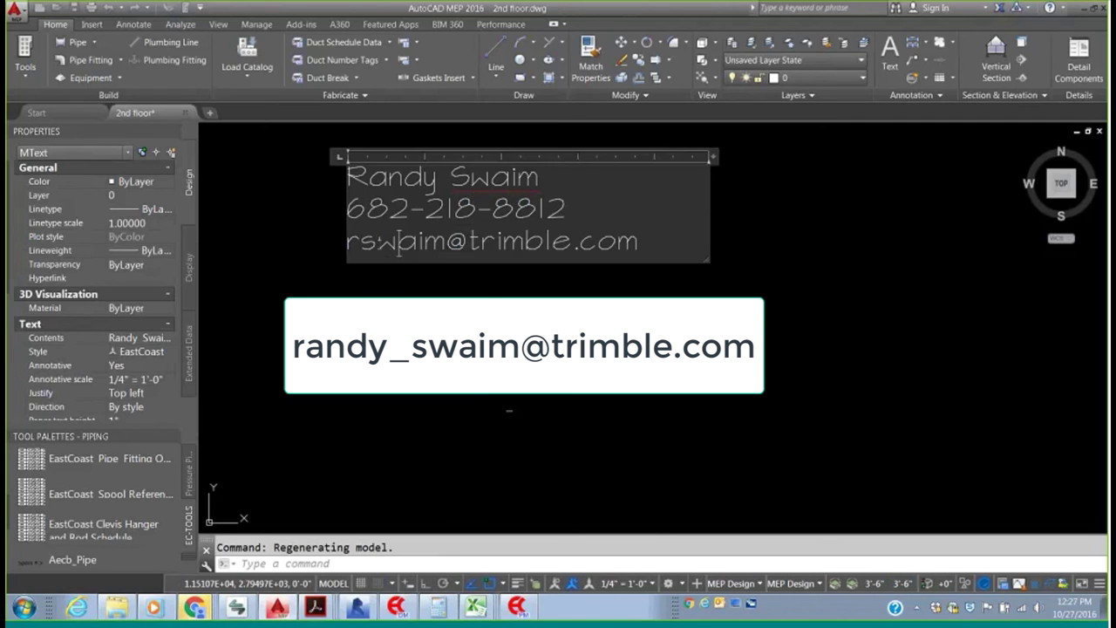
text(andy_)
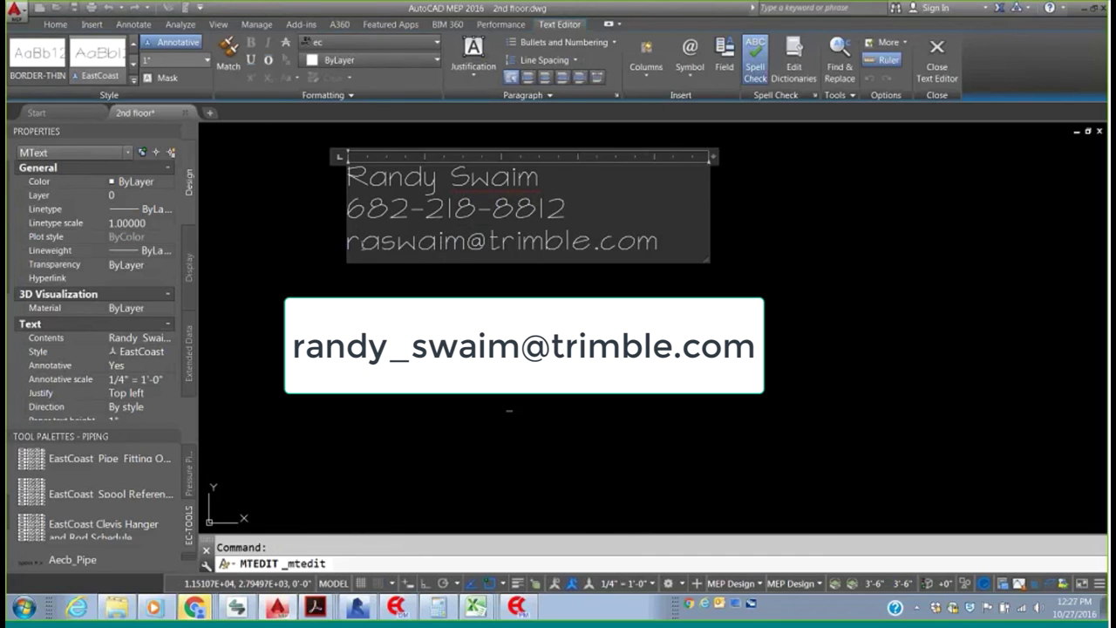
- Try to insert an underscore between the first and last name in the contact note's e-mail address
text(_)
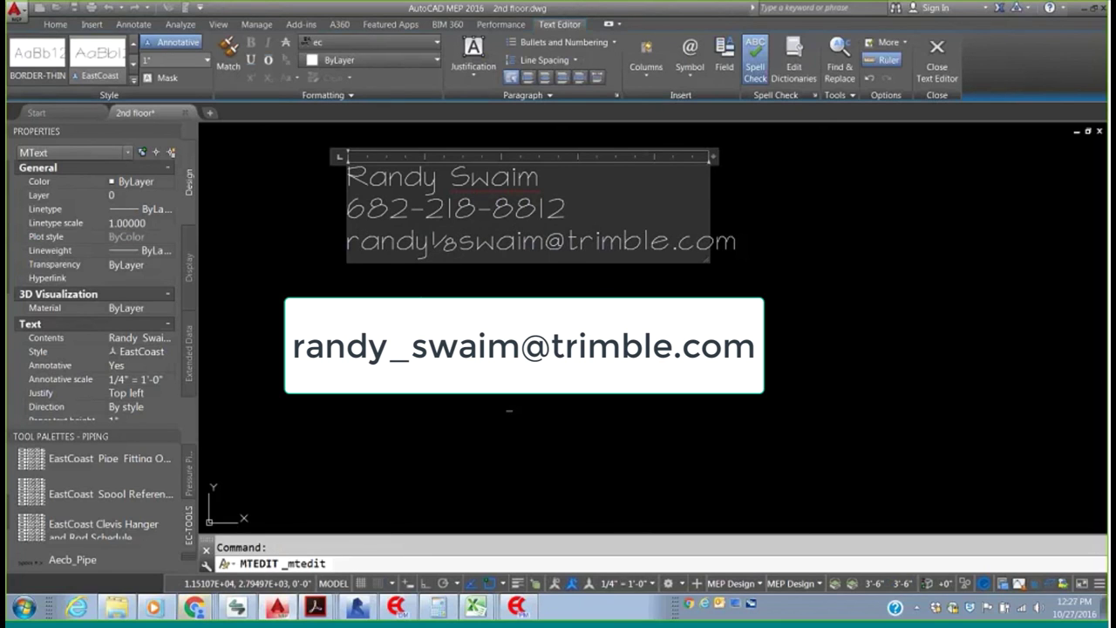
key(BackSpace)
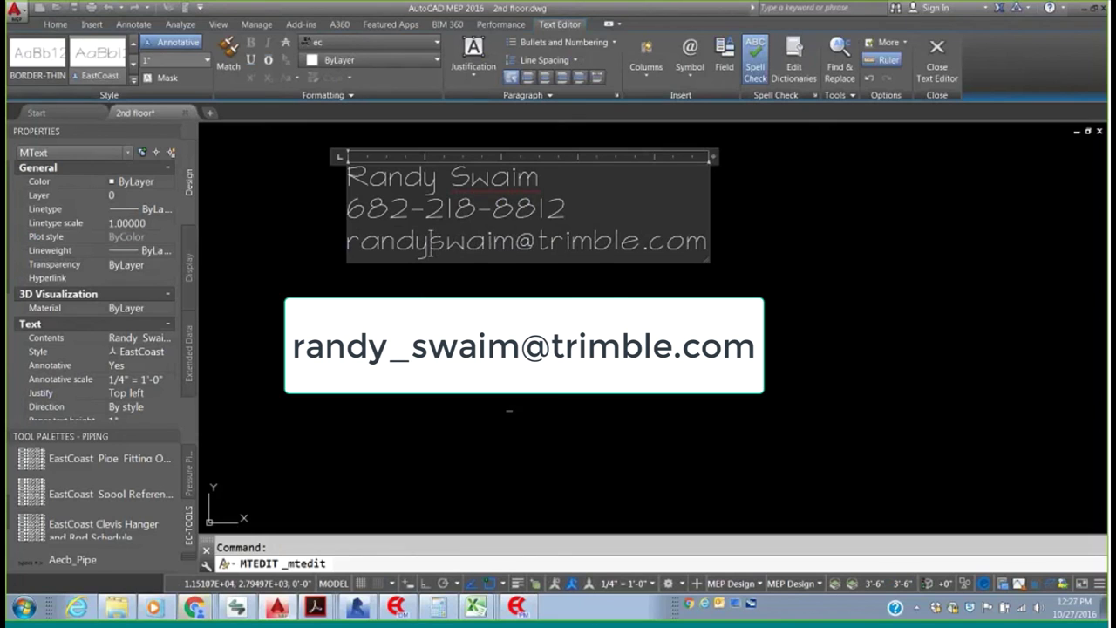
text(_)
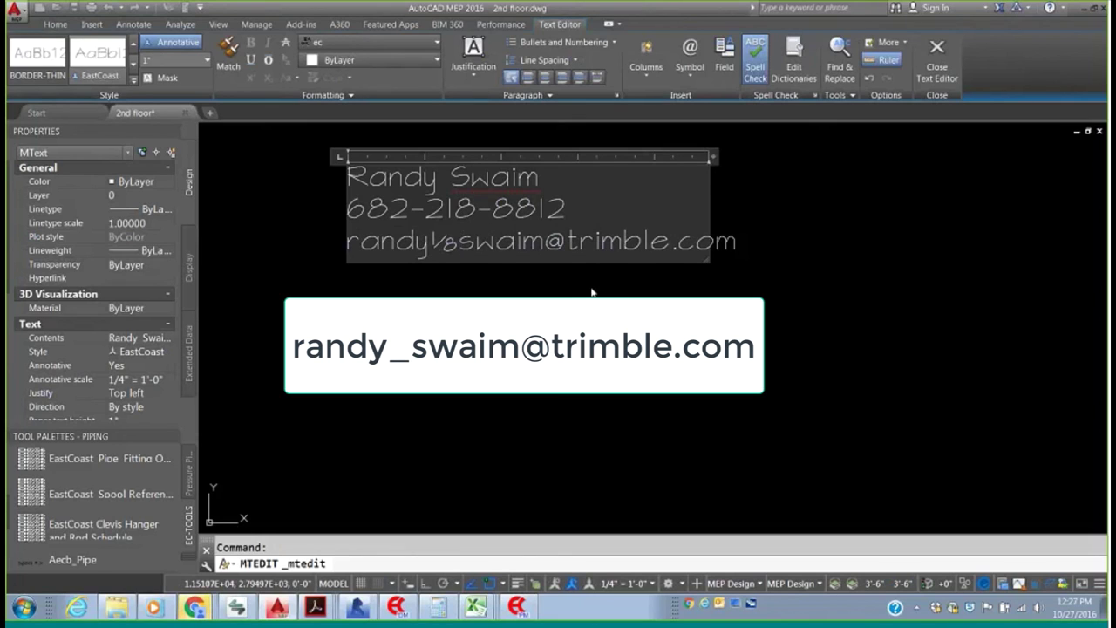
key(BackSpace)
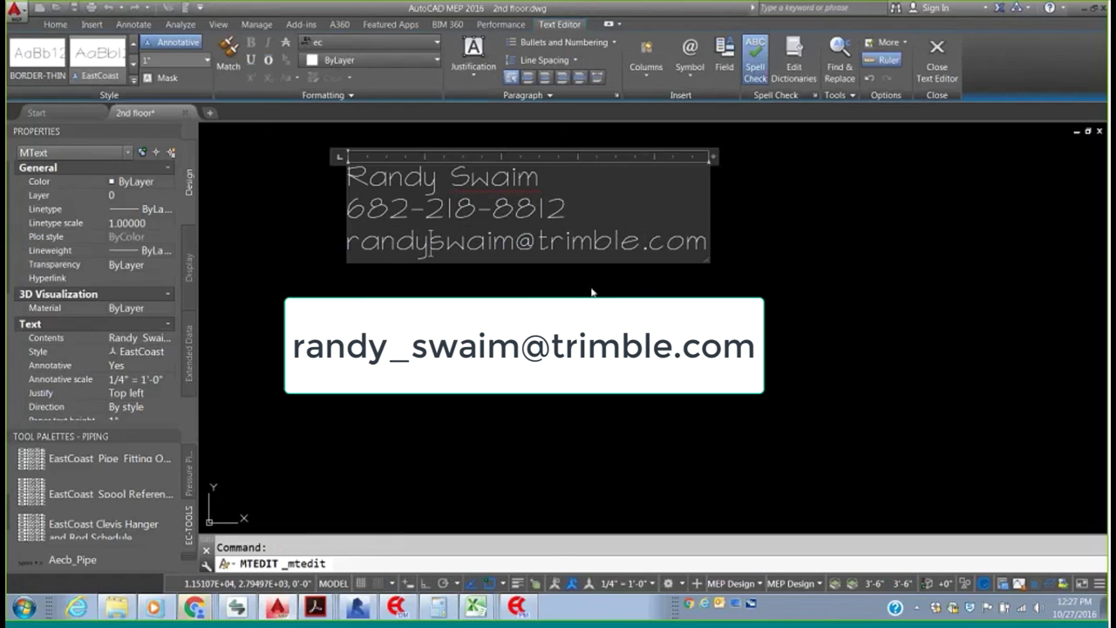
key(Return)
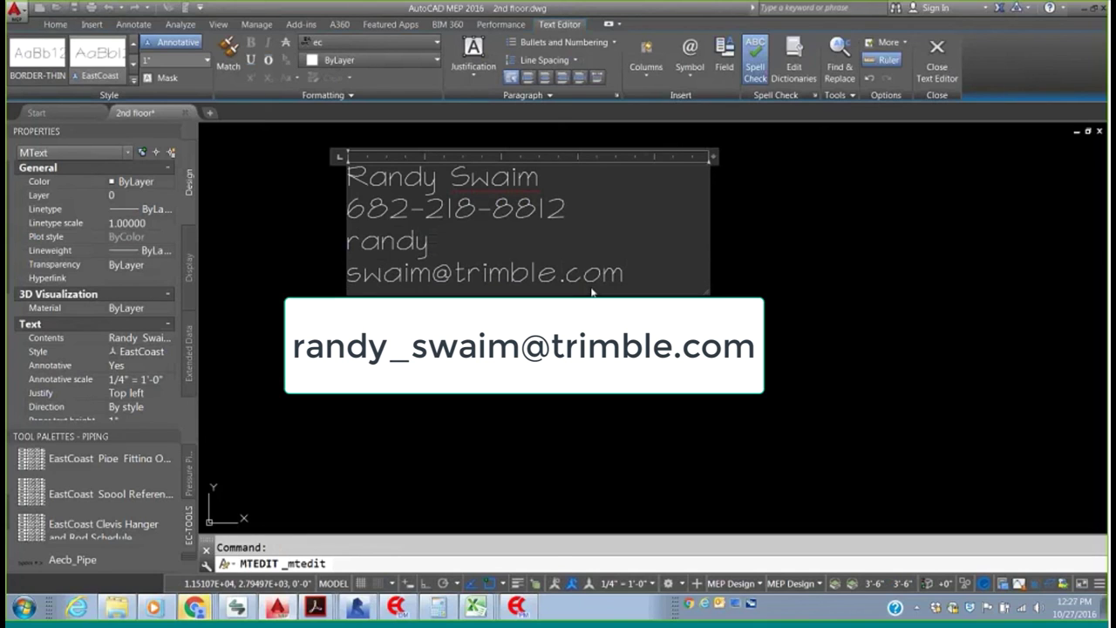
key(BackSpace)
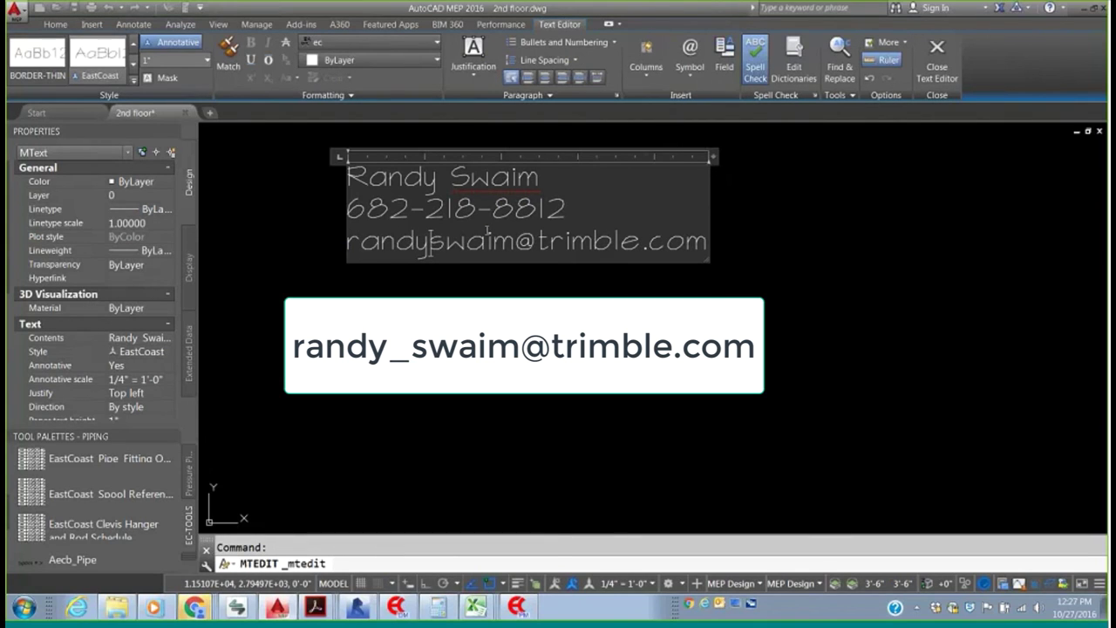